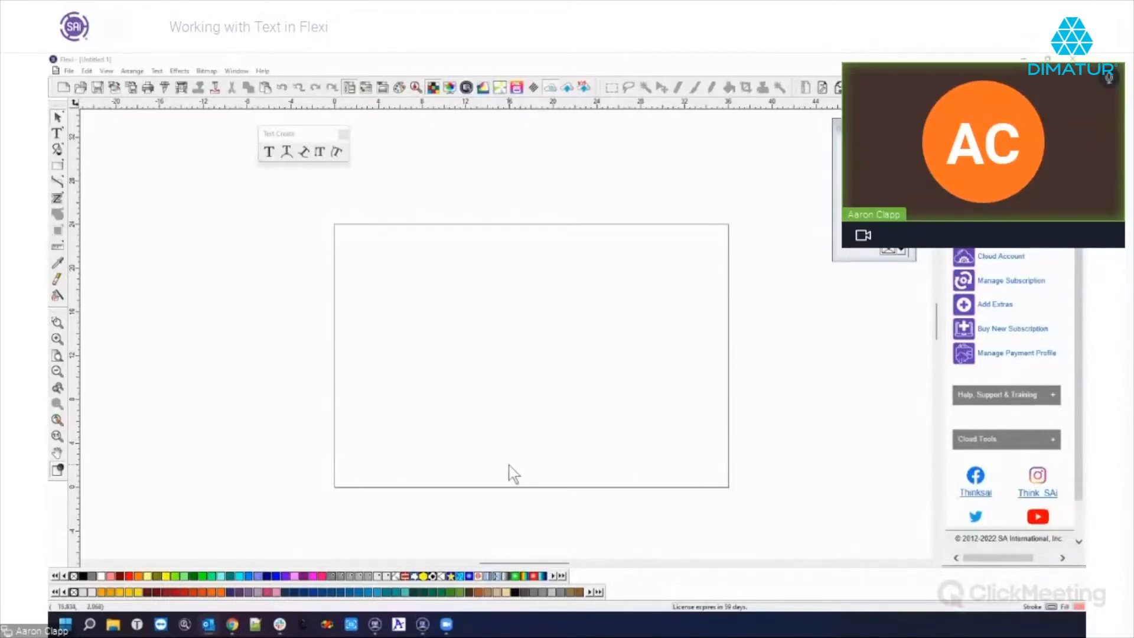
drag(320, 206, 386, 260)
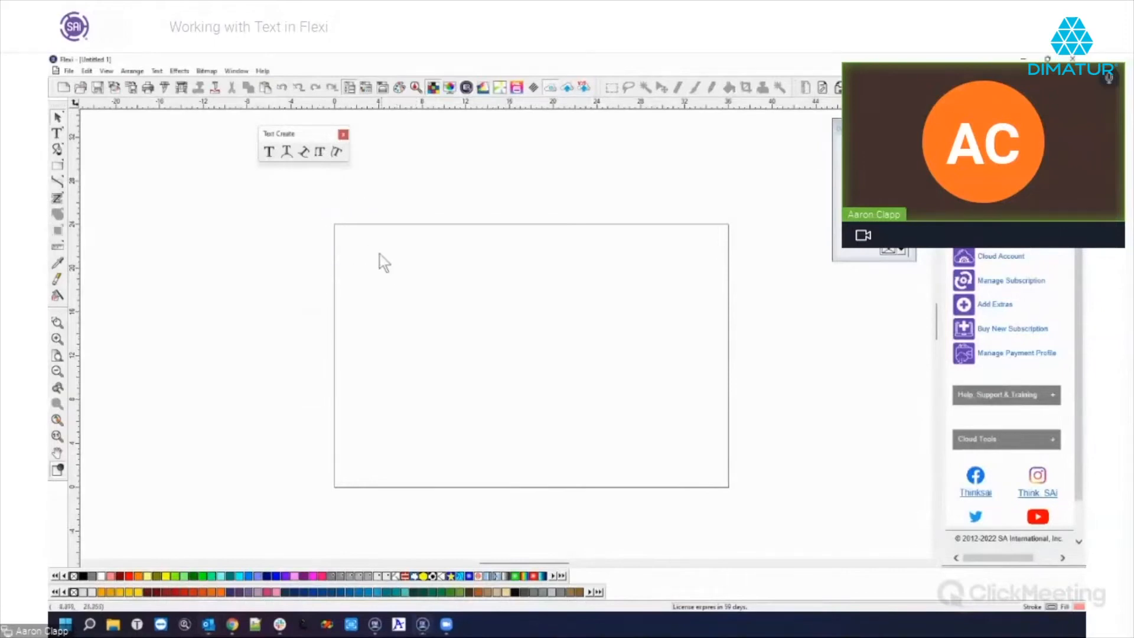
mouse_move(320, 208)
mouse_down()
mouse_move(375, 255)
mouse_move(324, 217)
mouse_up()
drag(322, 214, 329, 222)
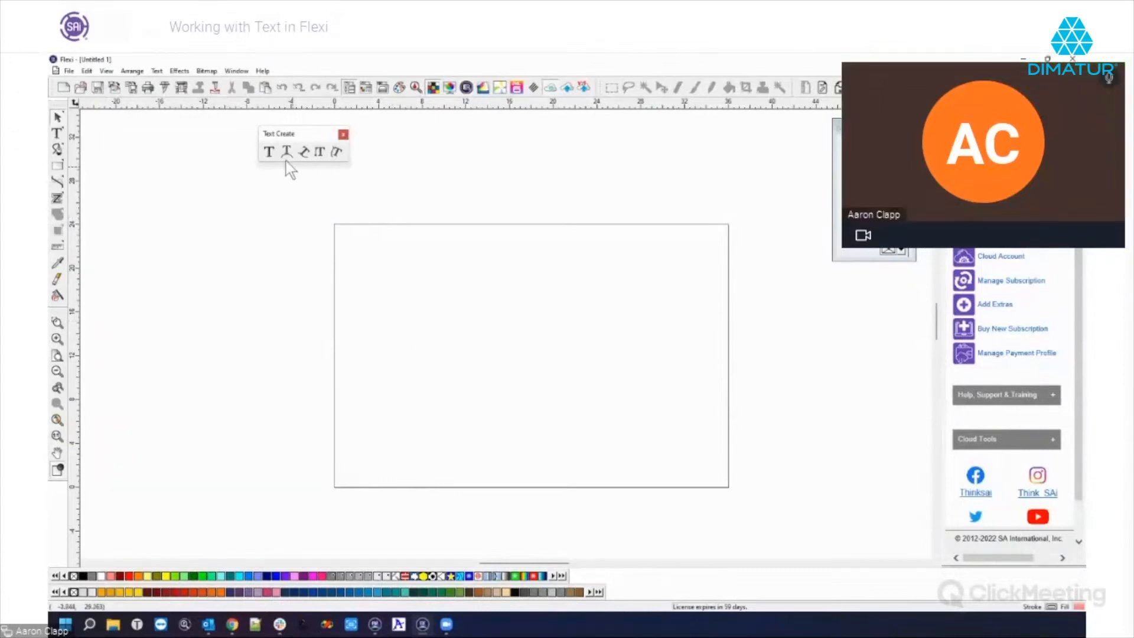
Reopen the text creation tools as a floating Text Create palette above the page and move DesignCentral beside the page
click(343, 134)
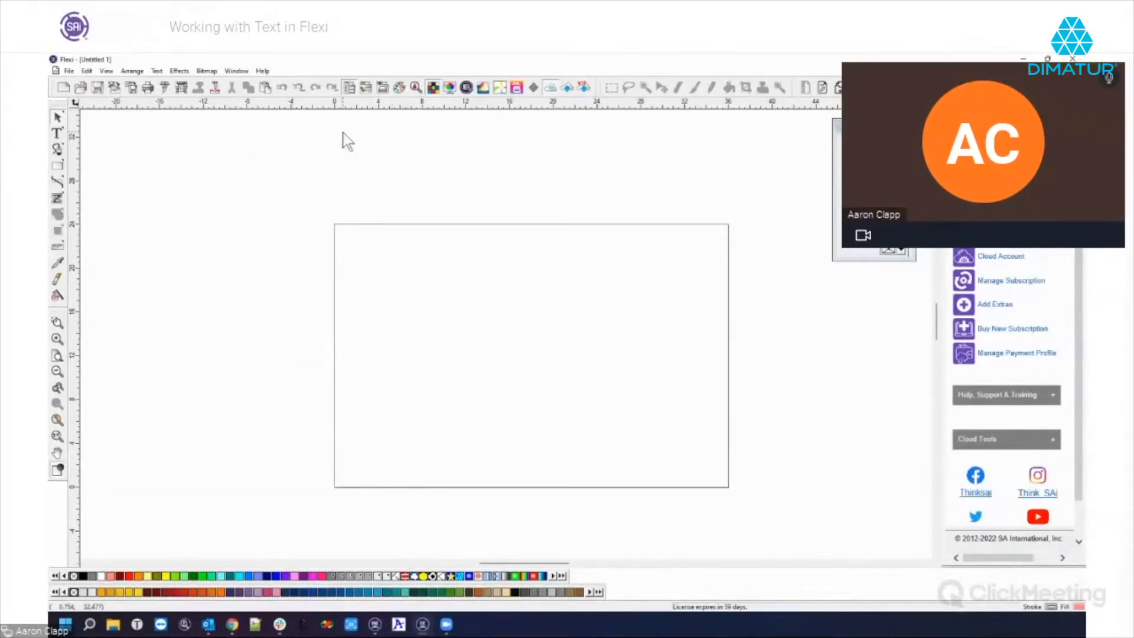
click(57, 132)
drag(92, 135, 356, 136)
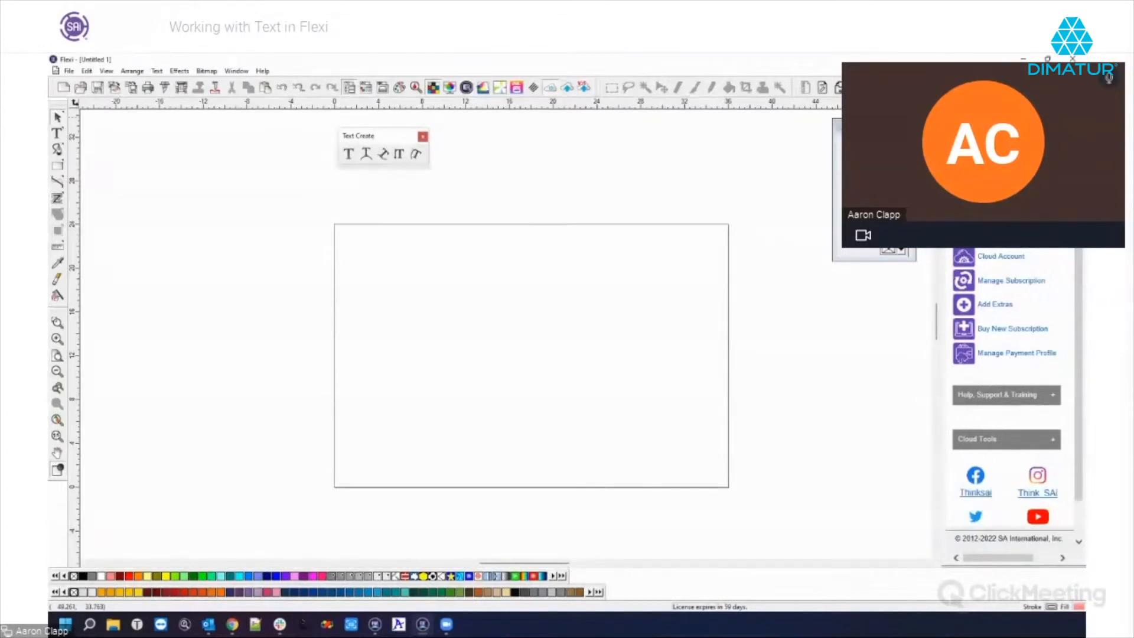
drag(871, 132, 791, 136)
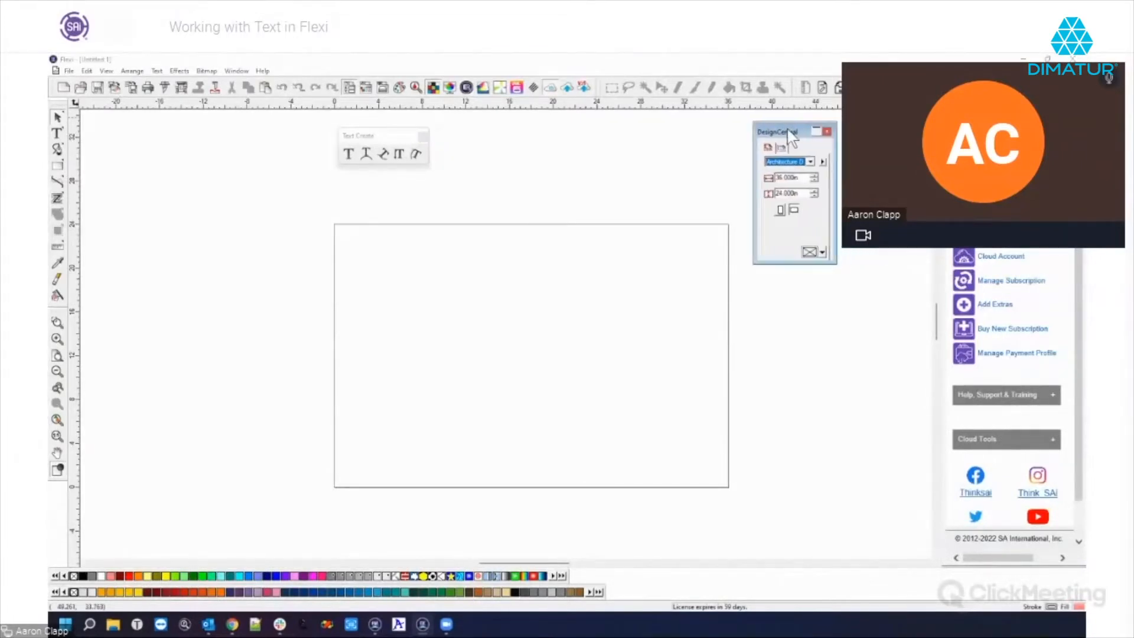
Bring the Fill/Stroke Editor beside the page, review its stroke and fill settings, and return it to its original place
click(361, 89)
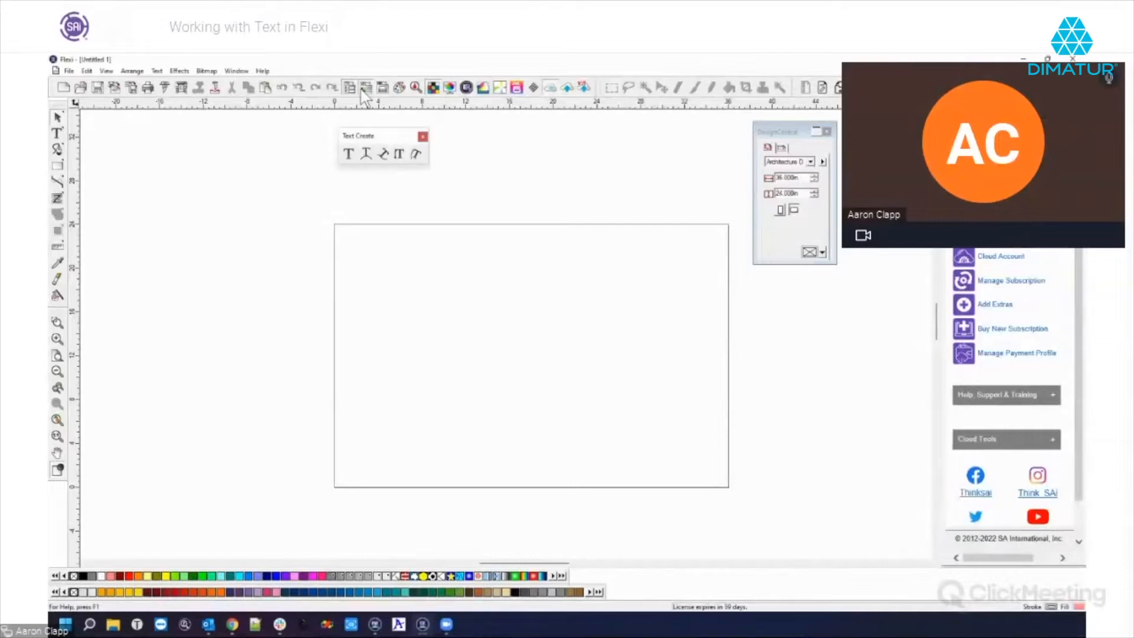
mouse_move(886, 127)
mouse_down()
mouse_move(794, 330)
mouse_move(776, 284)
mouse_up()
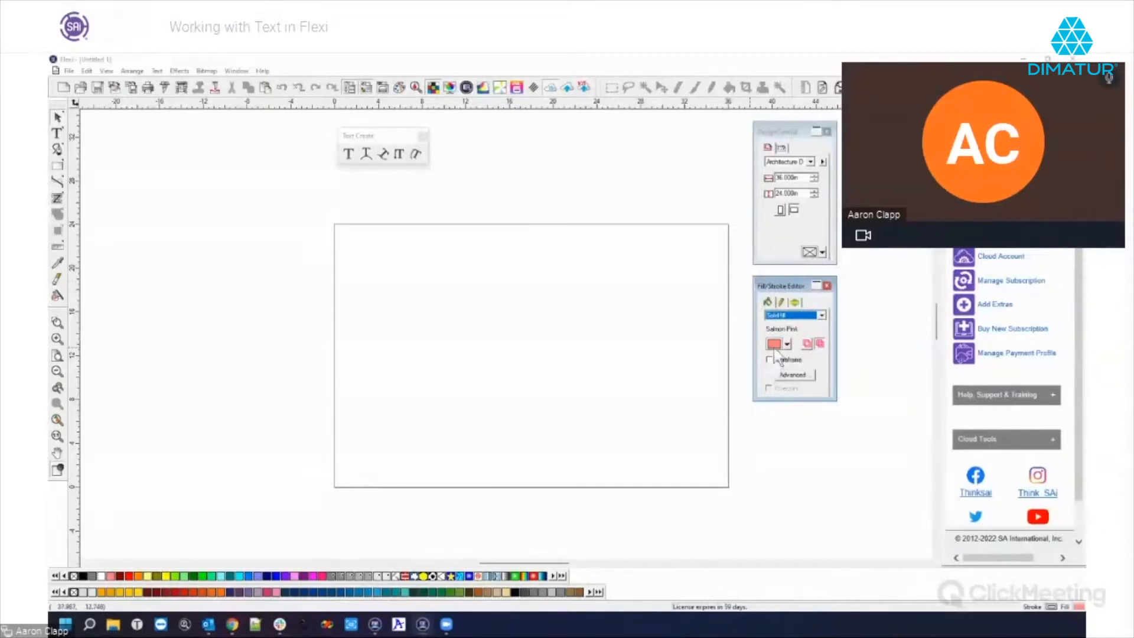
click(781, 302)
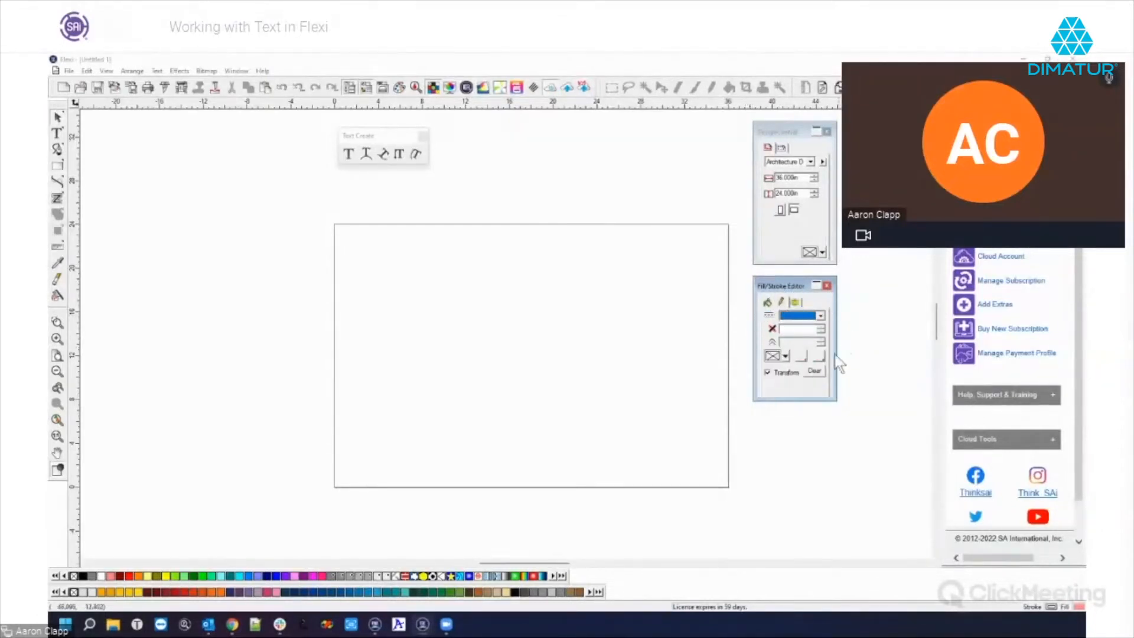
click(768, 303)
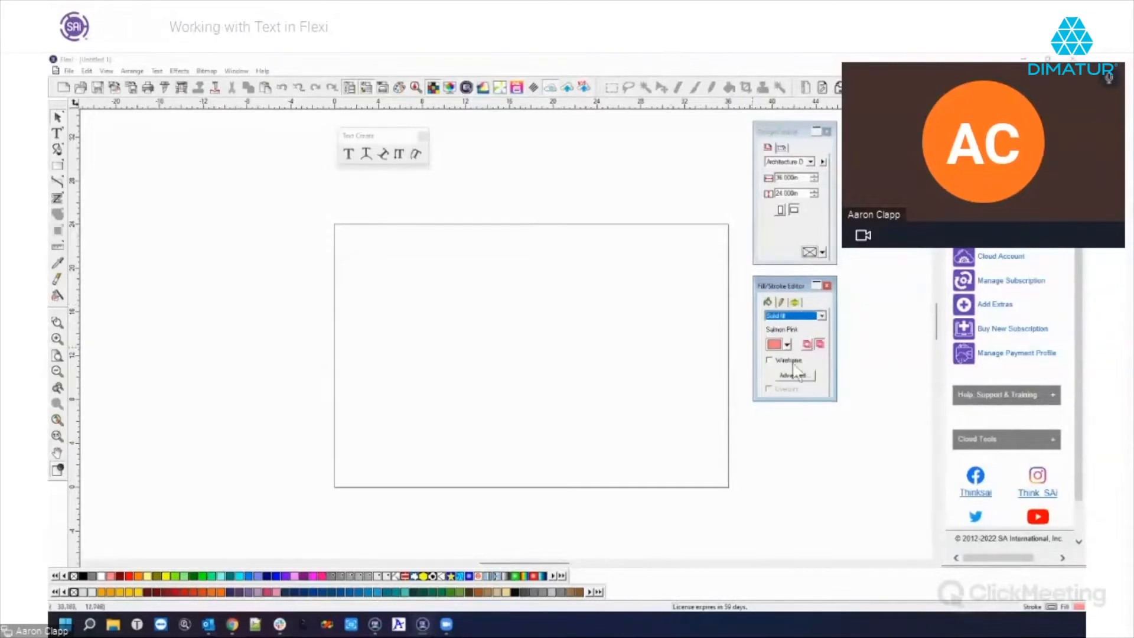
mouse_move(795, 287)
mouse_down()
mouse_move(880, 178)
mouse_move(881, 131)
mouse_up()
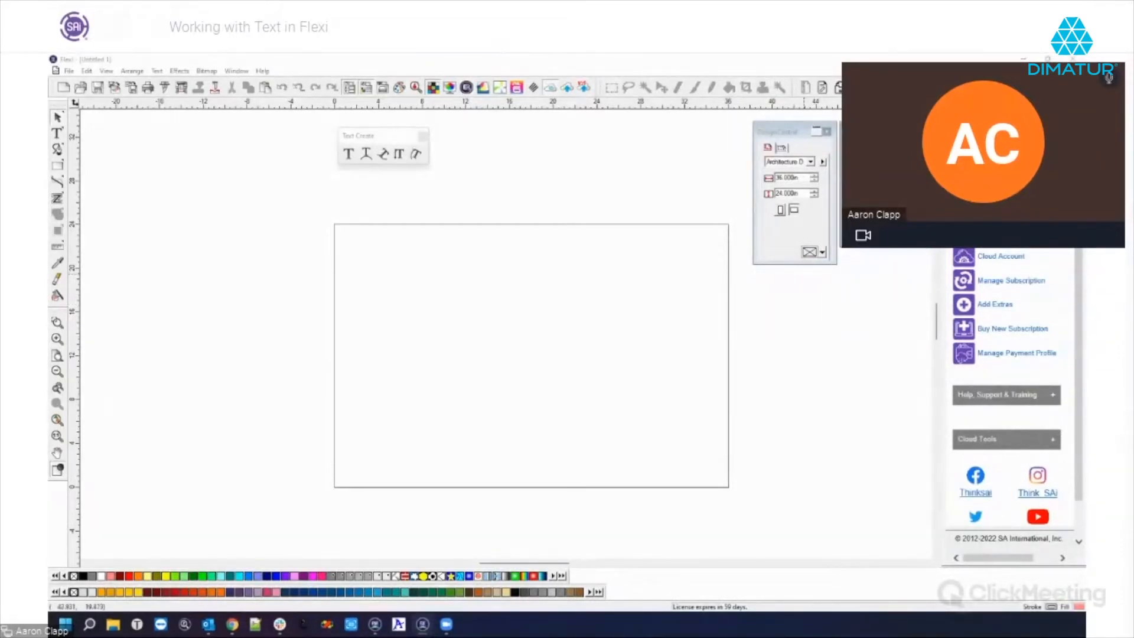
click(791, 133)
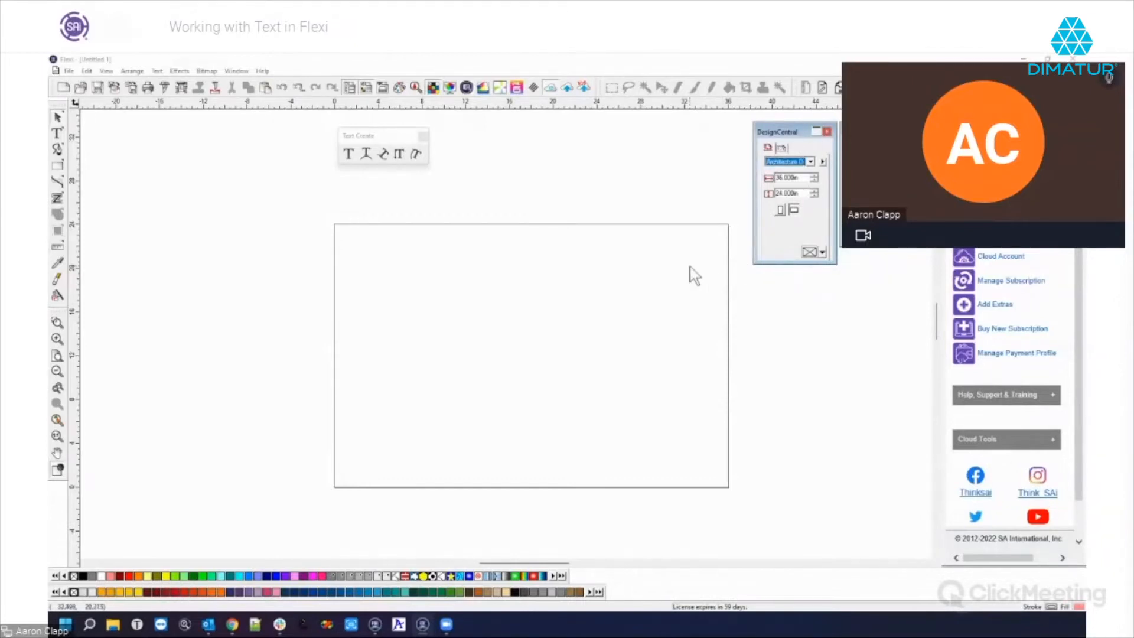
Start the standard text tool and browse the fonts available in DesignCentral, leaving without choosing one
click(349, 153)
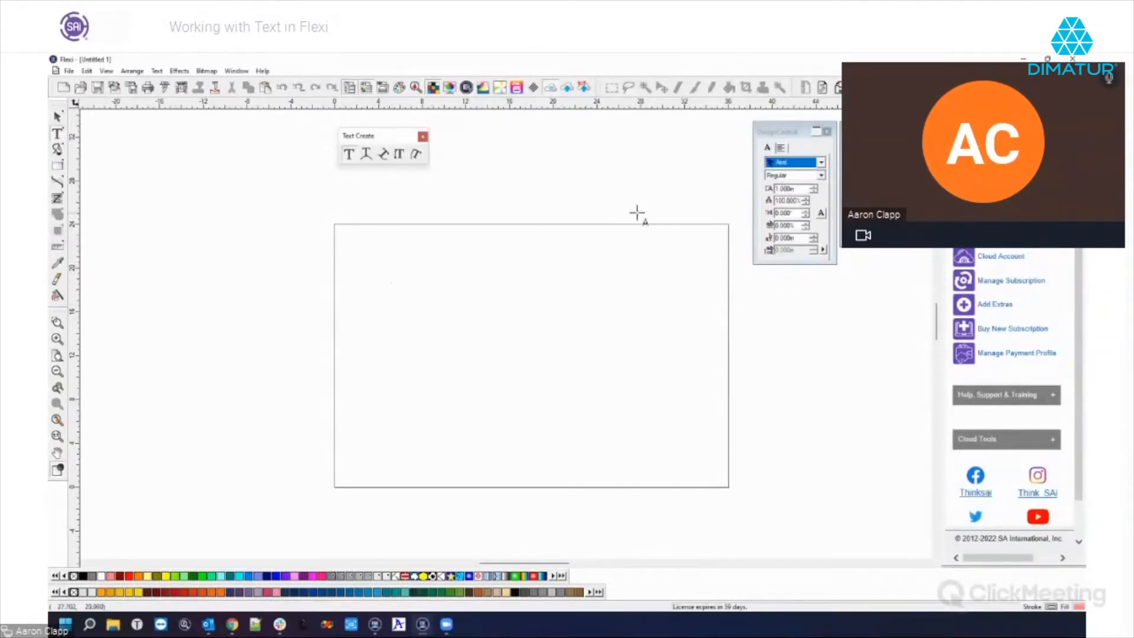
click(820, 164)
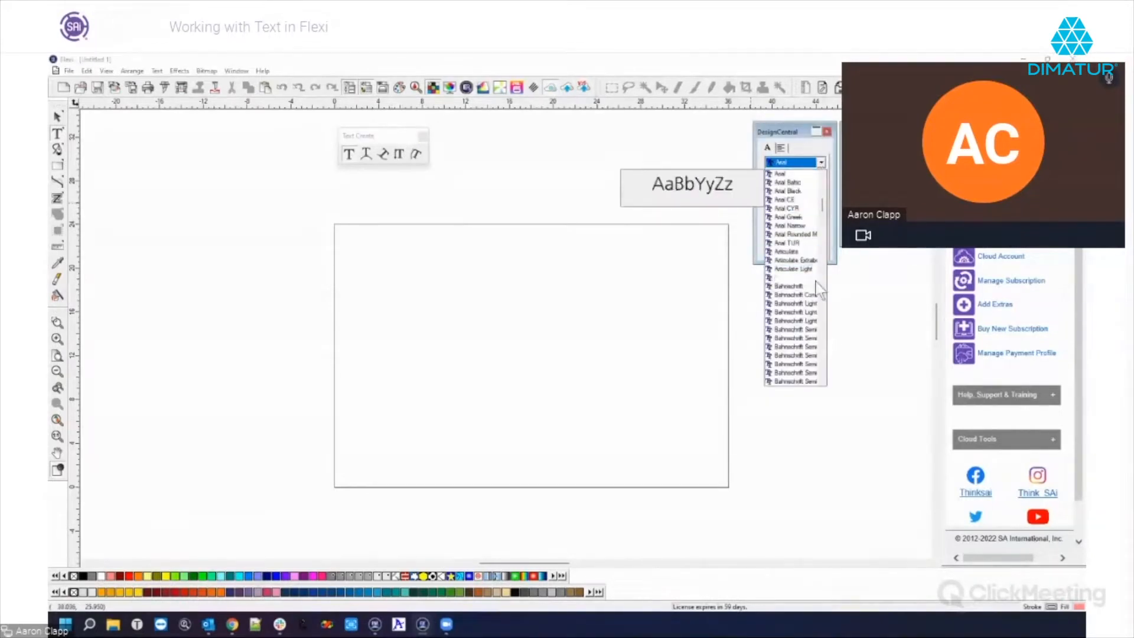
scroll(814, 301, down, 6)
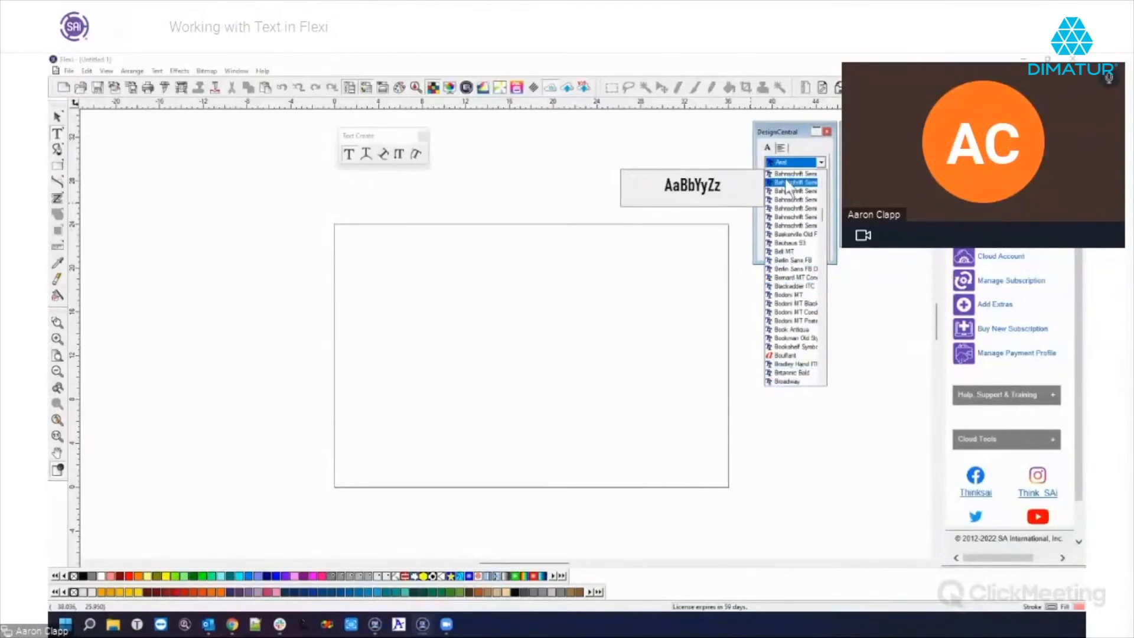
click(716, 379)
right_click(690, 378)
click(701, 382)
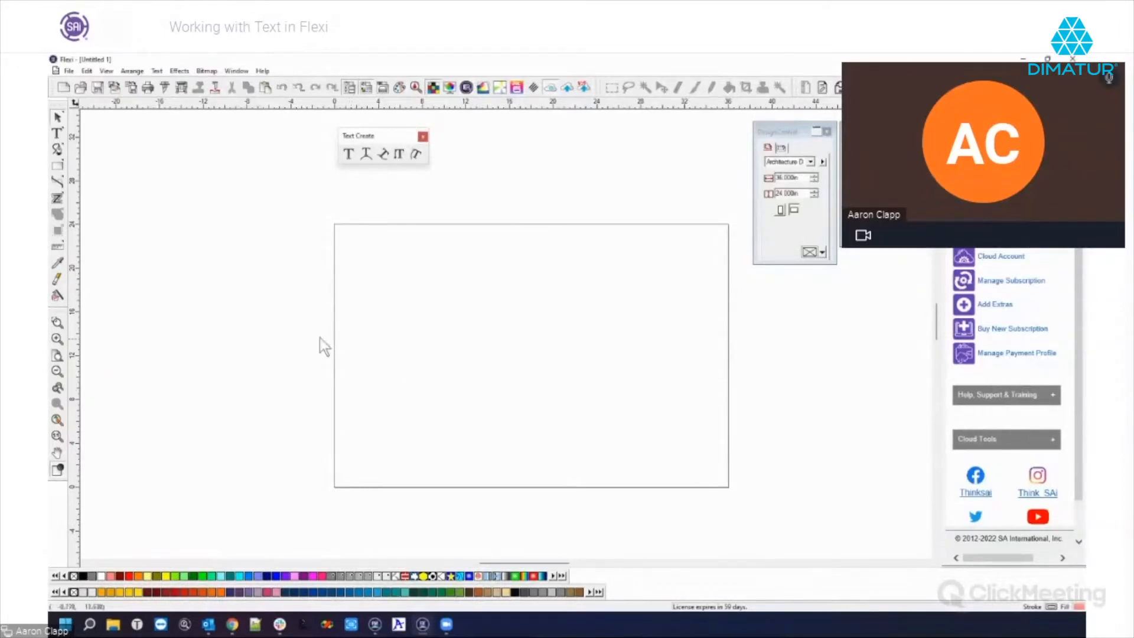
Switch to File Explorer and open the CASFonts folder of SAi Production Suite 19 B3311 under Program Files (x86)\SAi
click(115, 628)
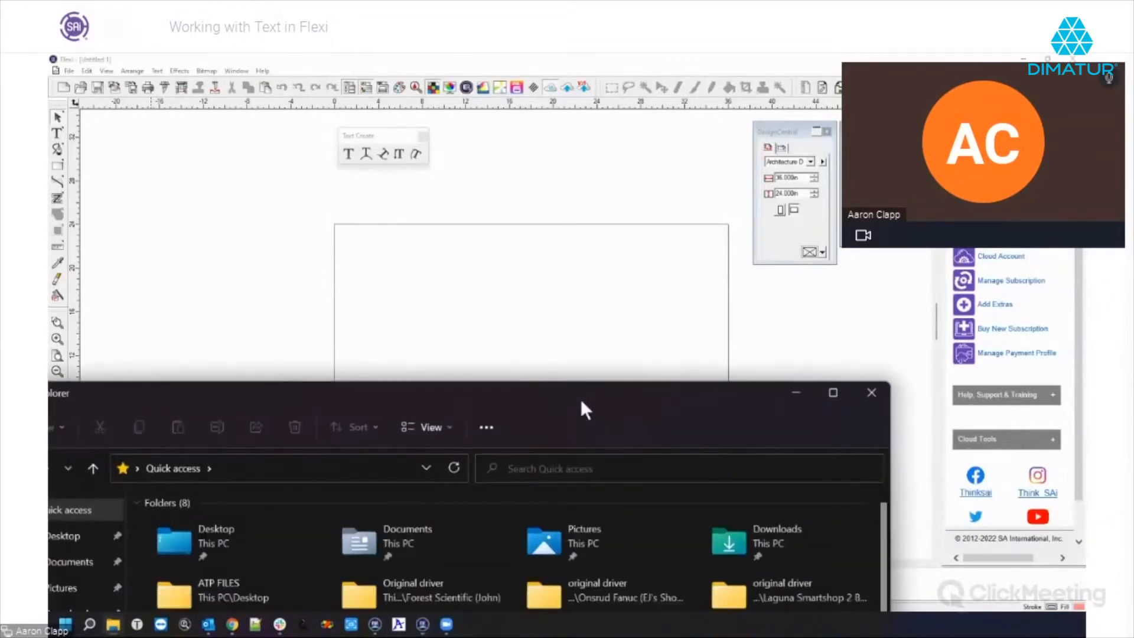
mouse_move(682, 147)
mouse_down()
mouse_move(704, 97)
mouse_move(697, 146)
mouse_up()
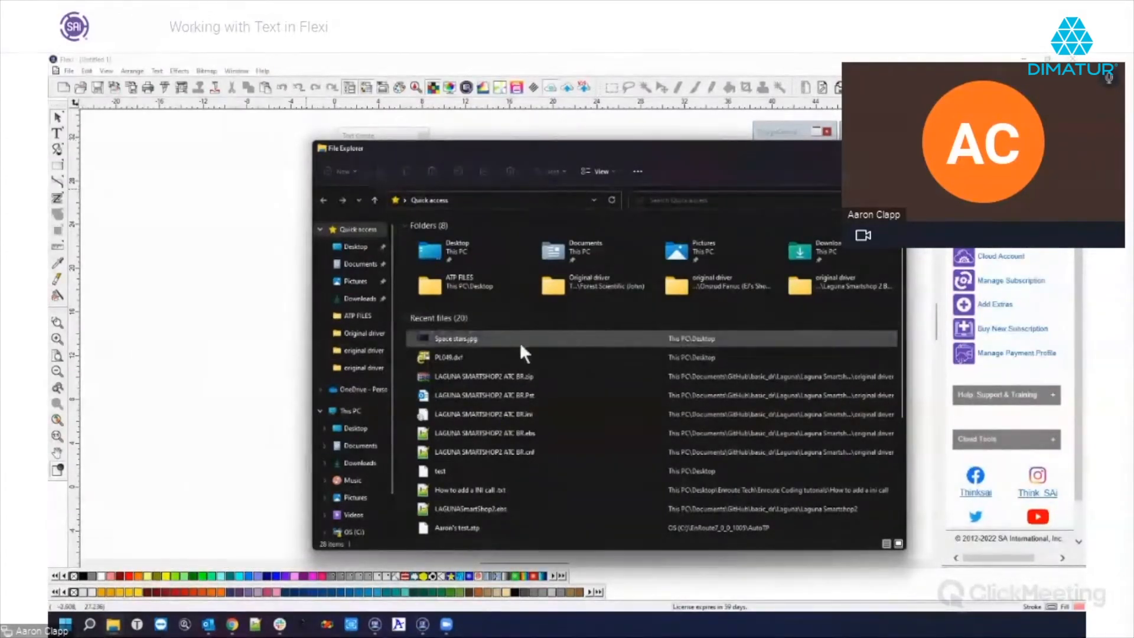
click(354, 532)
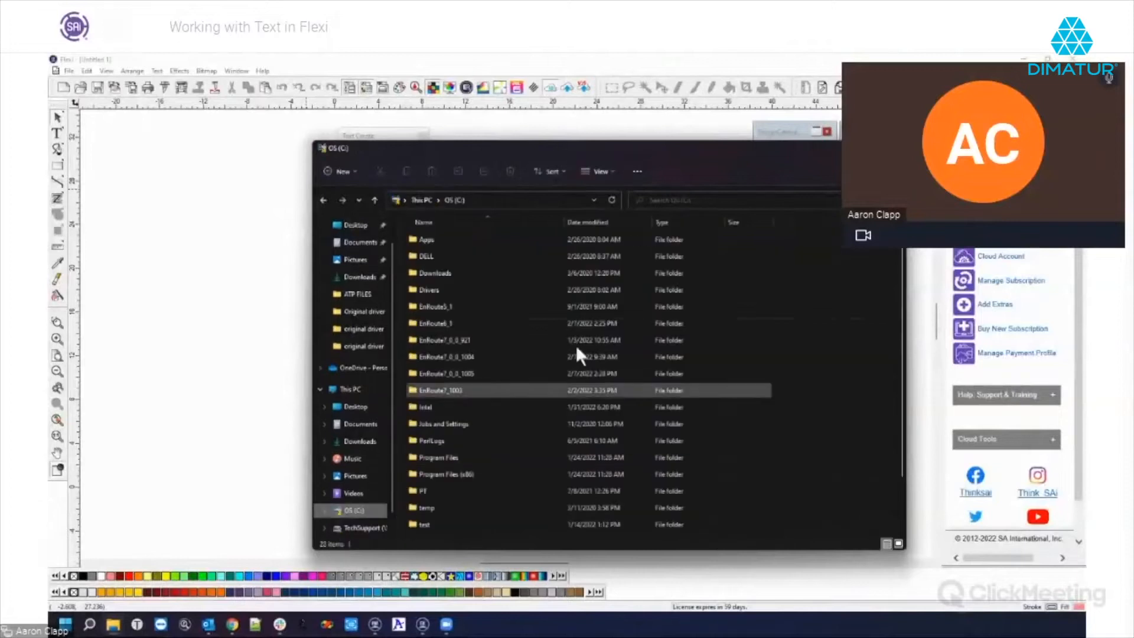
click(449, 474)
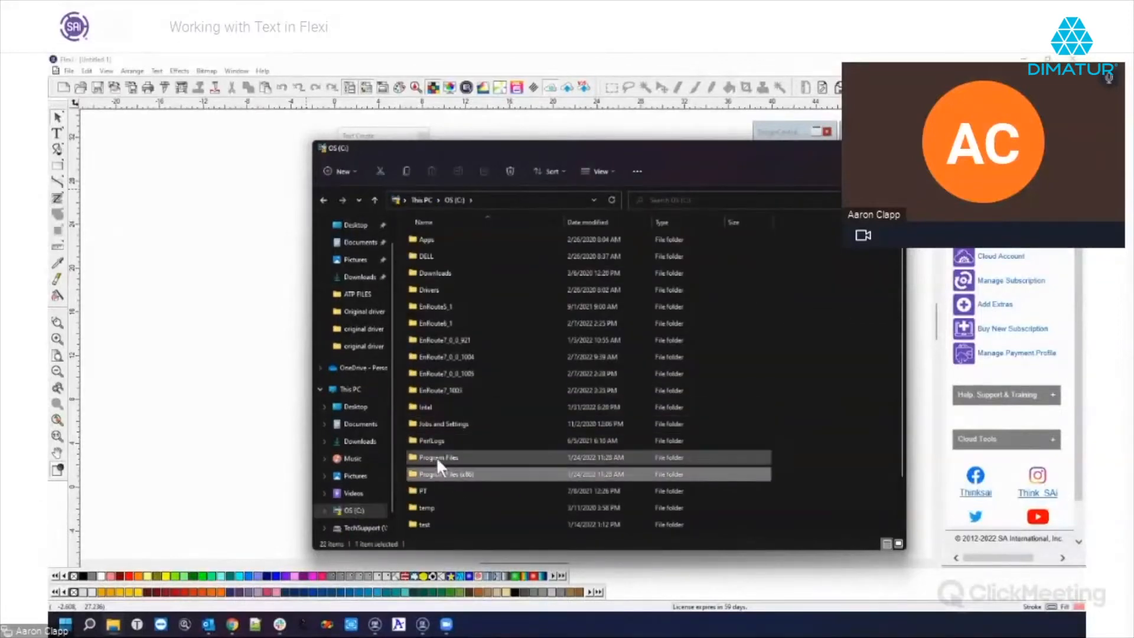
double_click(438, 474)
scroll(442, 496, down, 8)
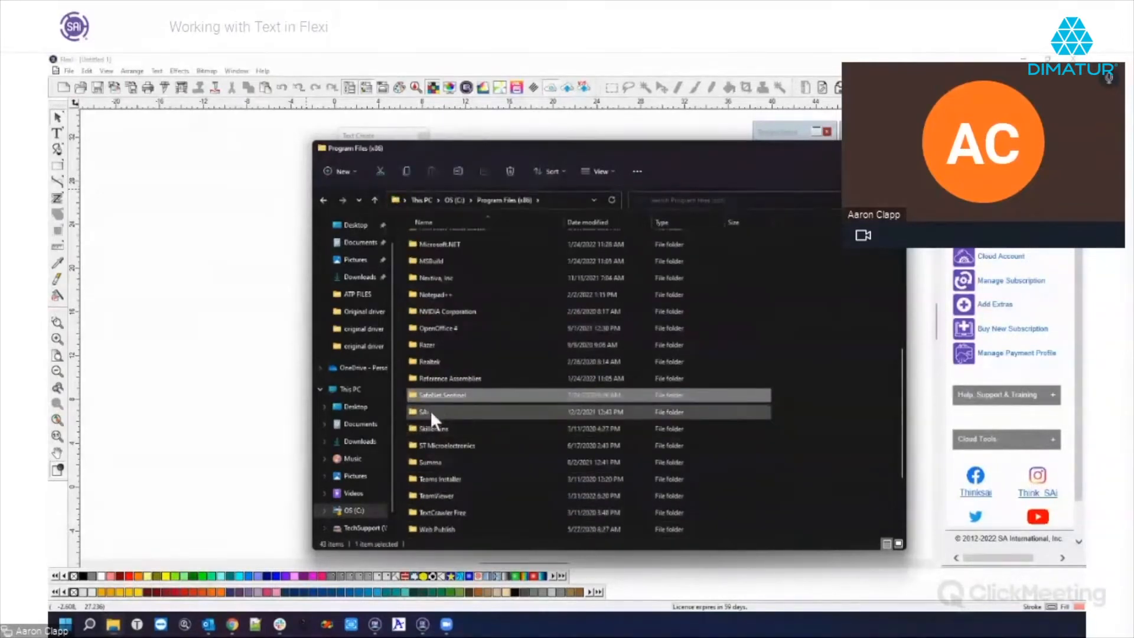
double_click(429, 411)
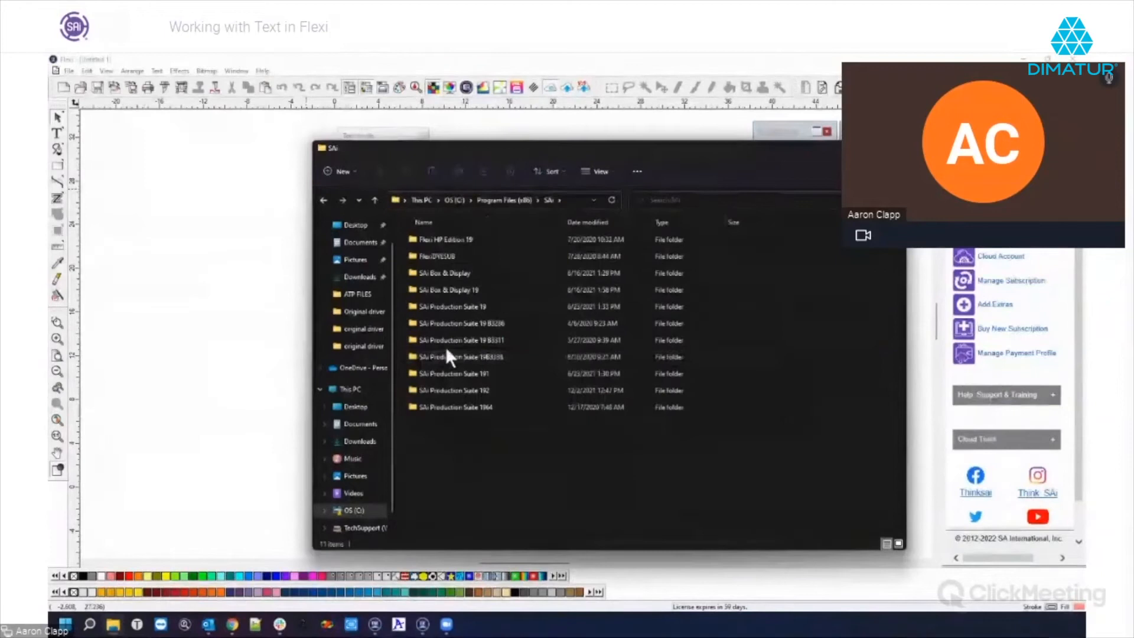
double_click(444, 339)
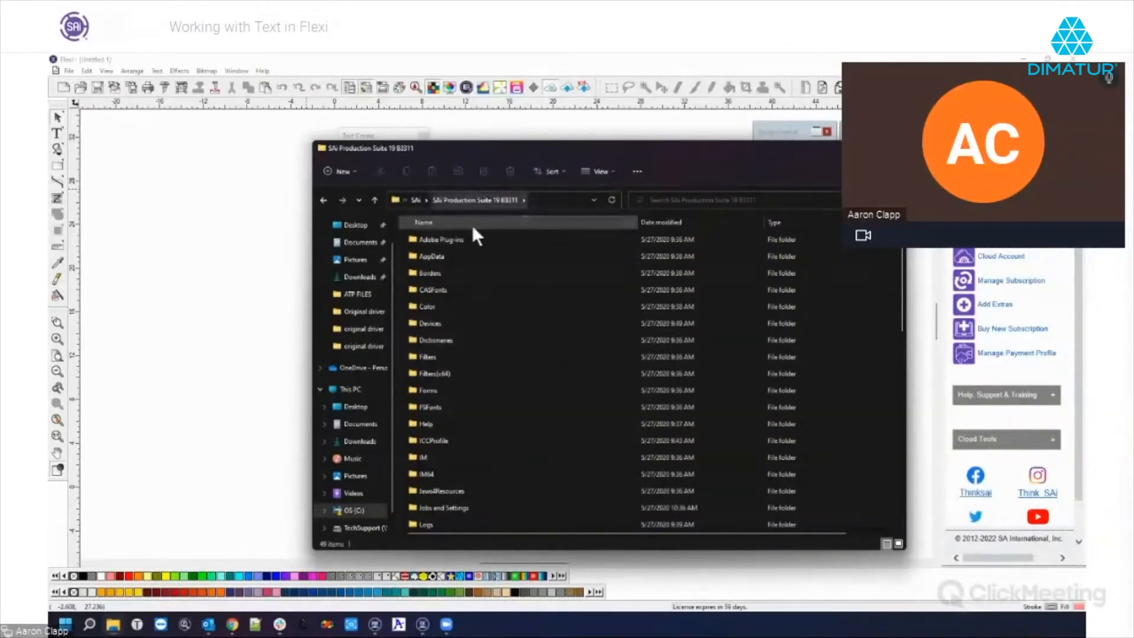
double_click(433, 290)
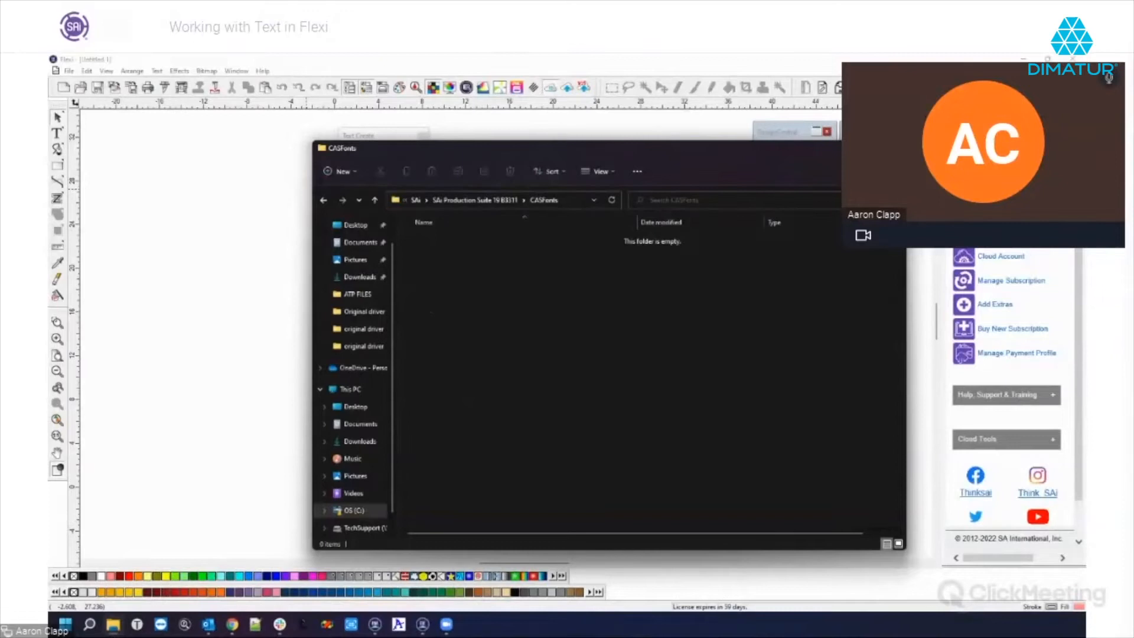
Open the C:\Windows\Fonts folder to view the fonts installed on the computer, and close File Explorer
click(350, 391)
click(424, 324)
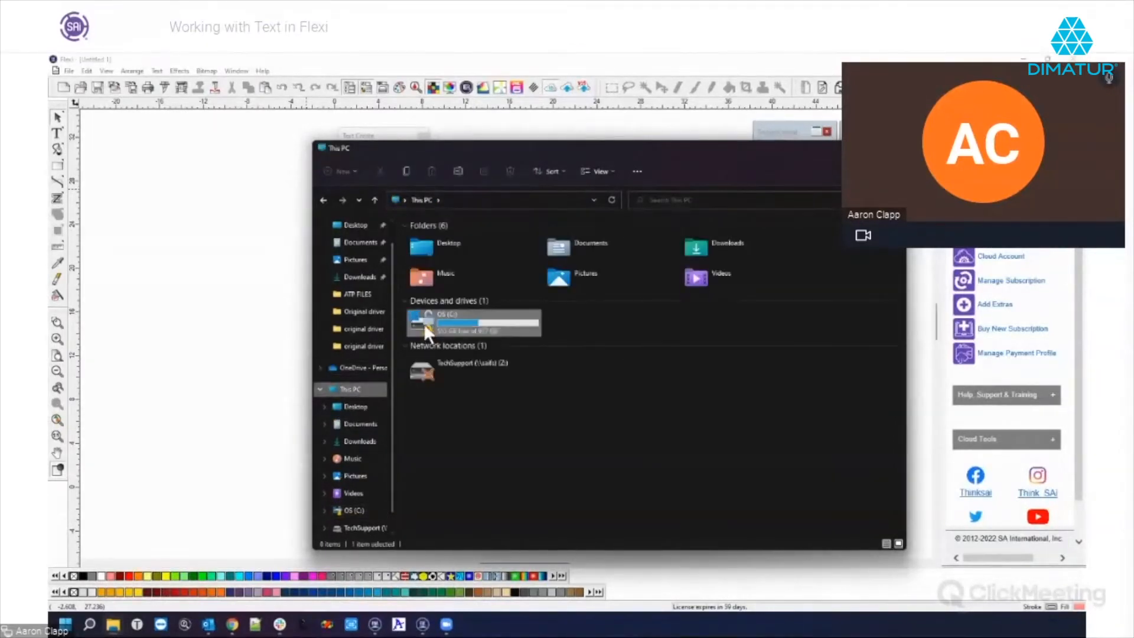
double_click(419, 324)
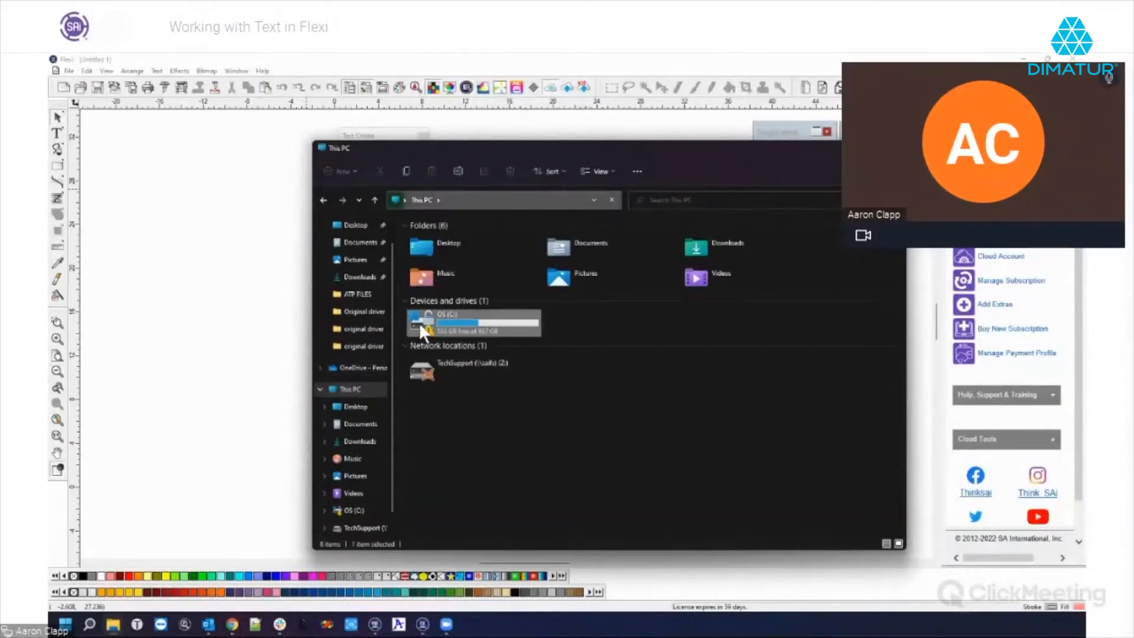
scroll(461, 468, down, 2)
double_click(439, 496)
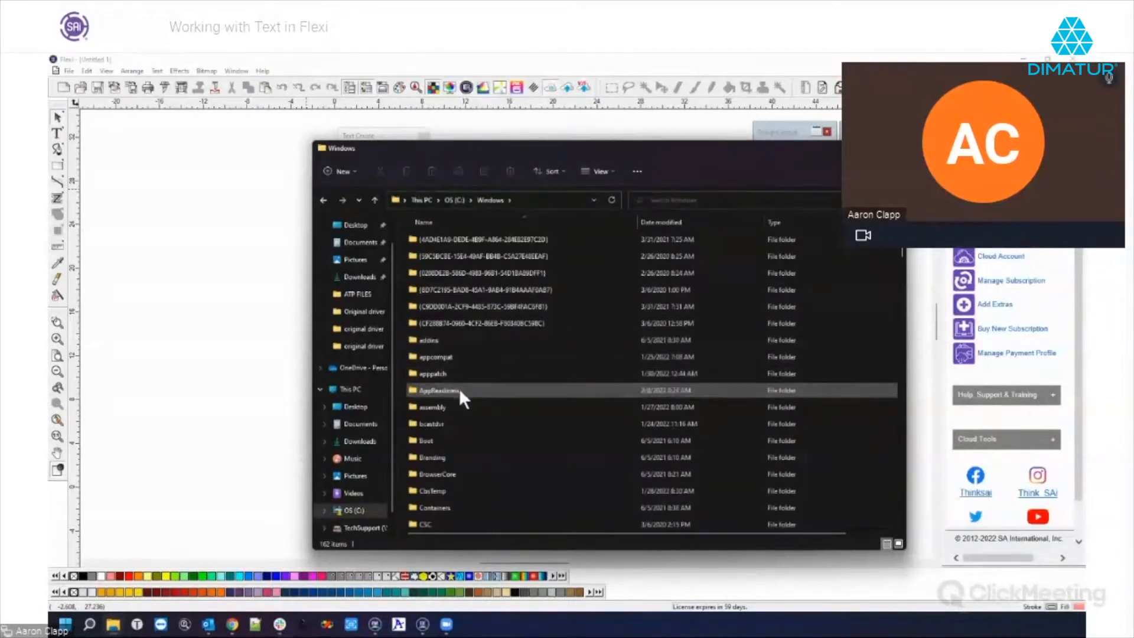
scroll(459, 388, down, 5)
double_click(415, 434)
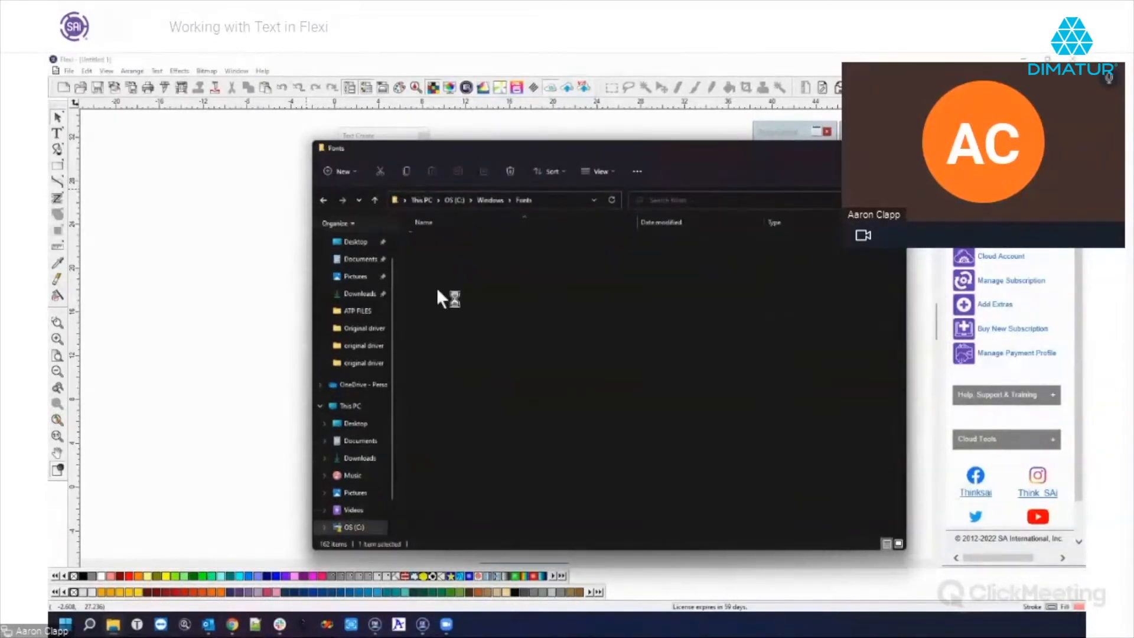
drag(607, 148, 493, 101)
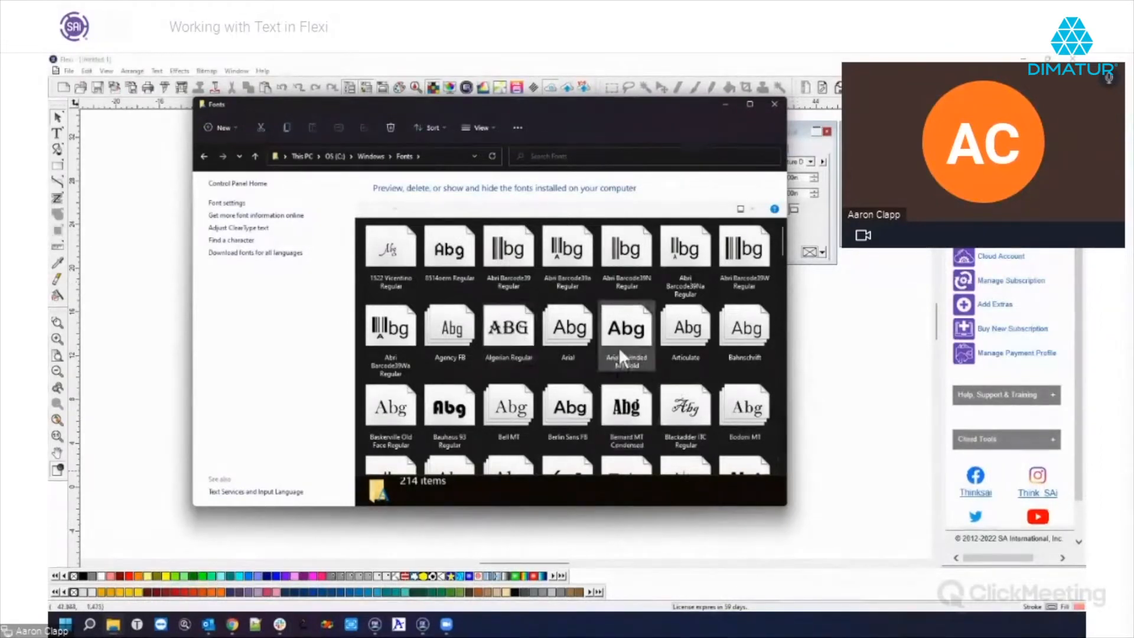
click(774, 104)
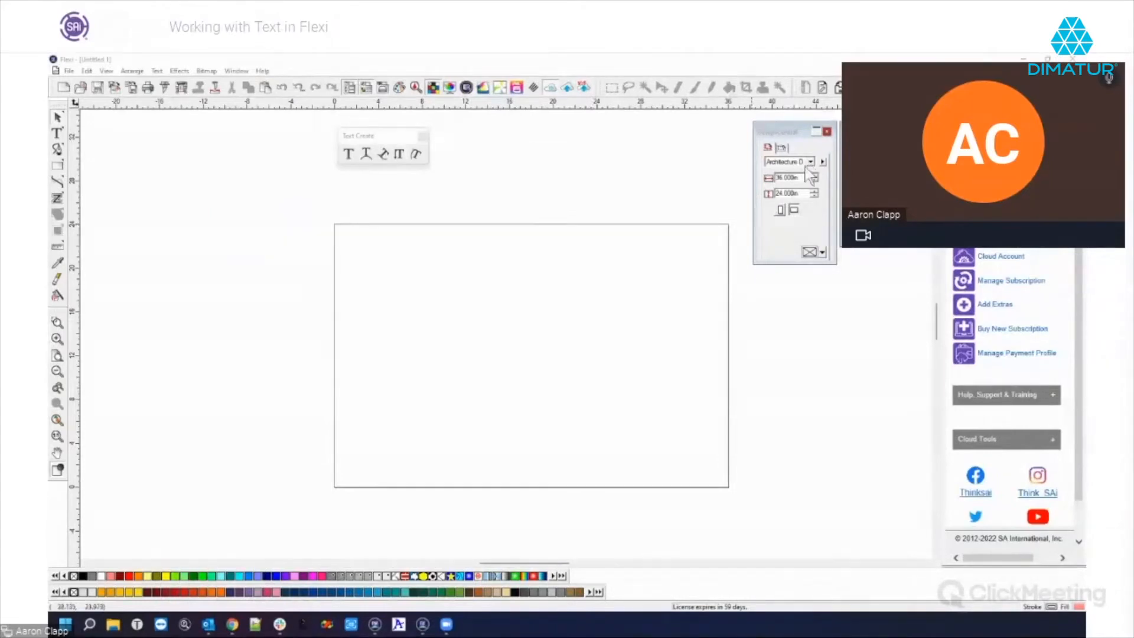
Activate the standard text tool and review its font choices and the available text commands
click(350, 155)
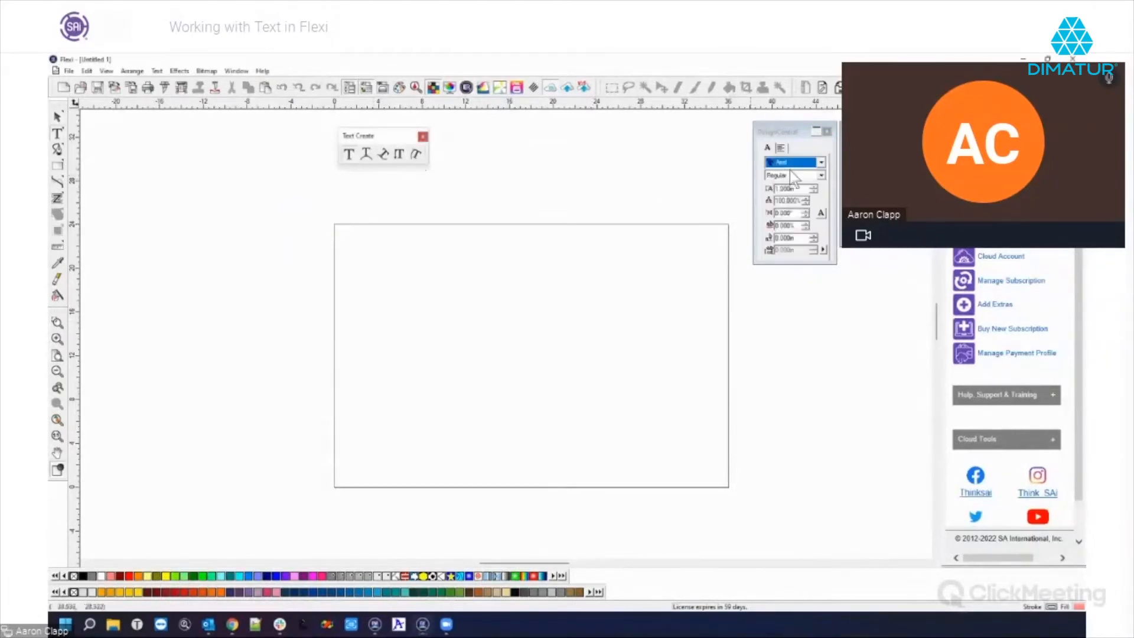
click(821, 163)
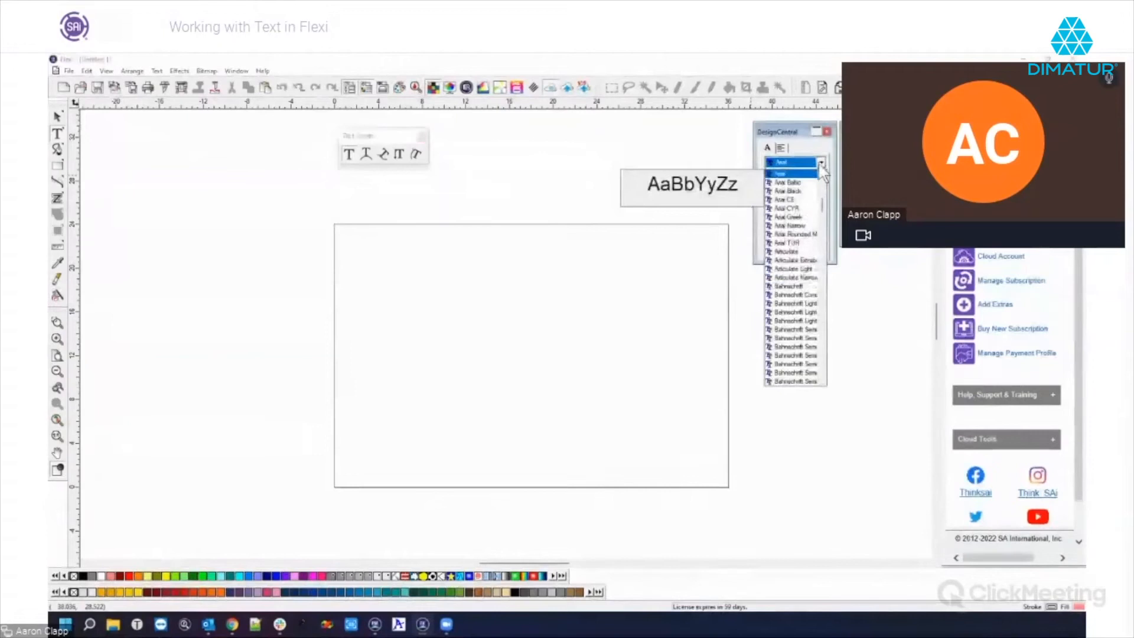
click(617, 145)
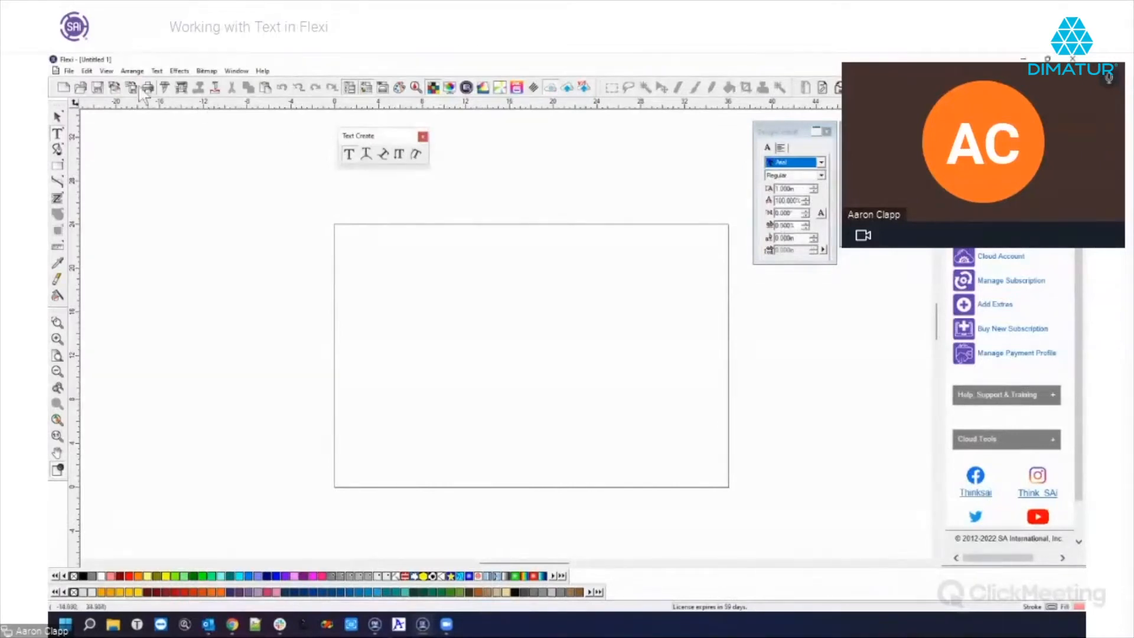
click(157, 70)
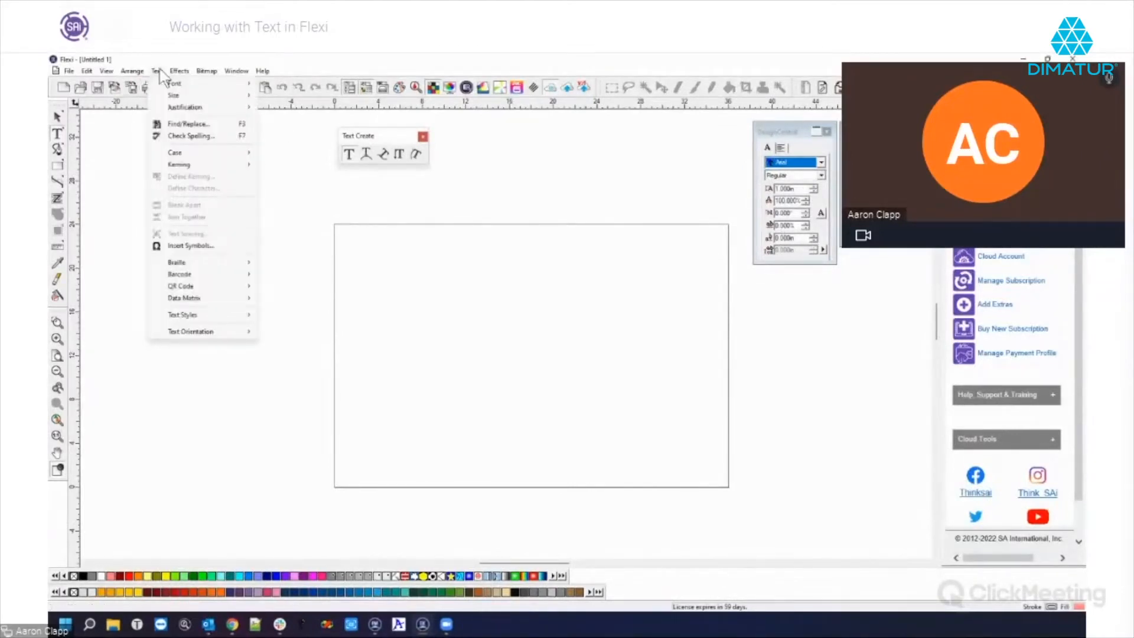
click(161, 74)
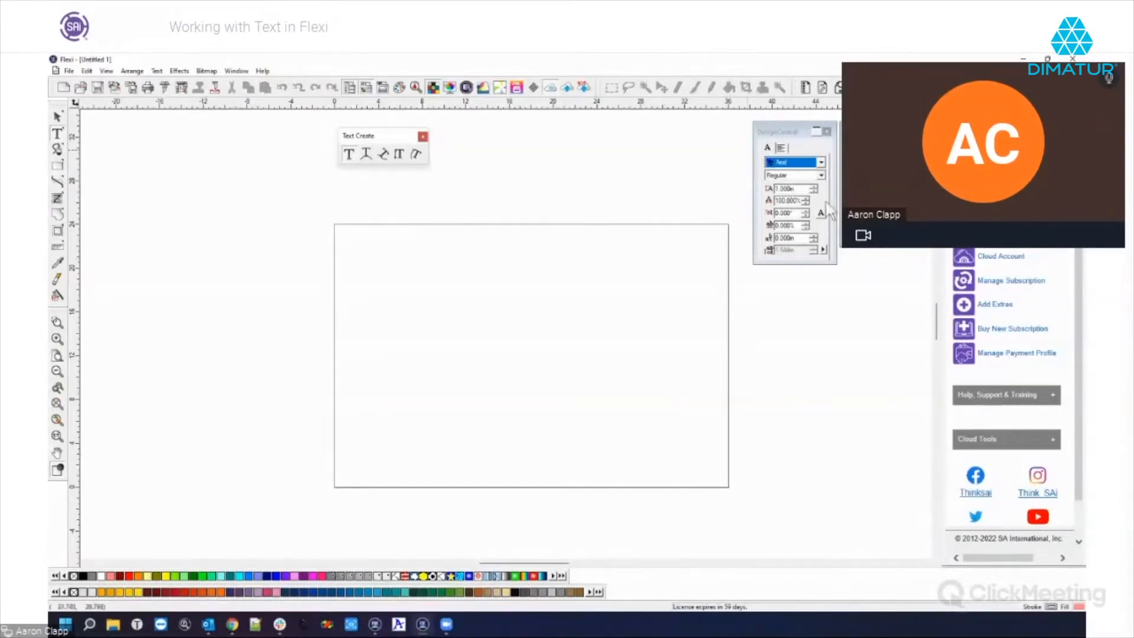
Set the text height to 3 in and enter the text "FLEXI 21" in the upper part of the page
click(794, 188)
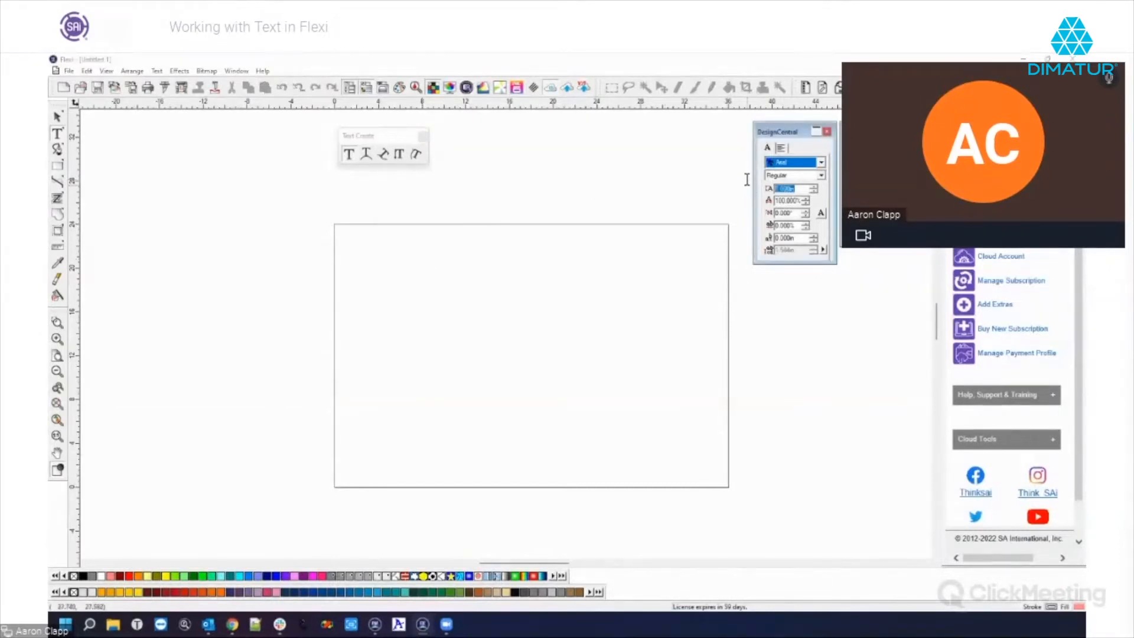
text(30)
key(Return)
click(448, 289)
text(F)
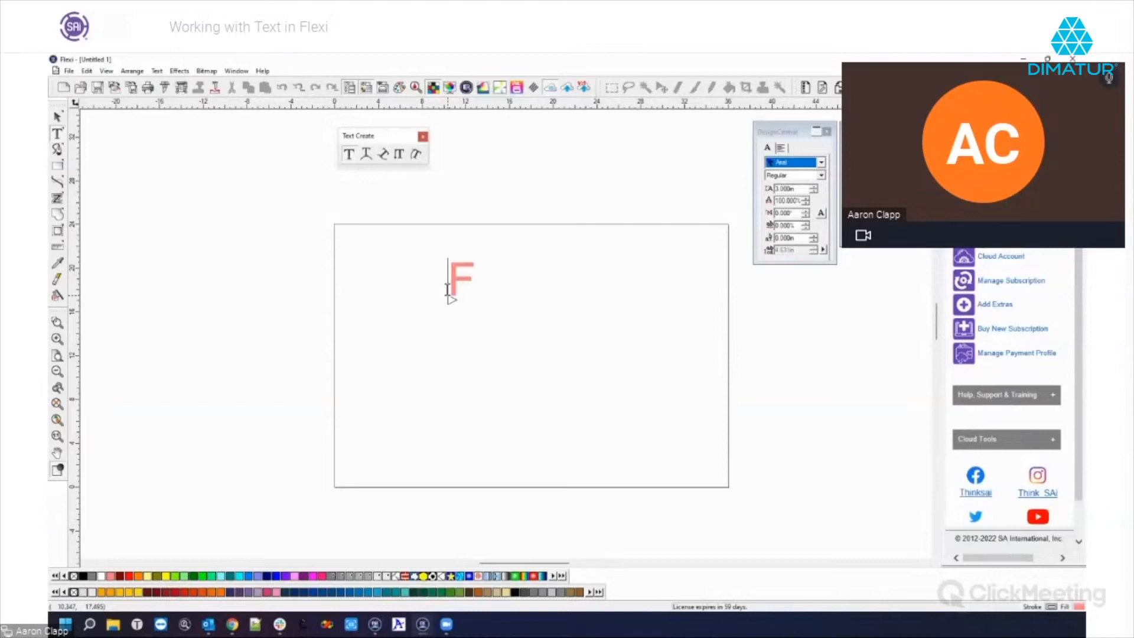
text(LEXI 21)
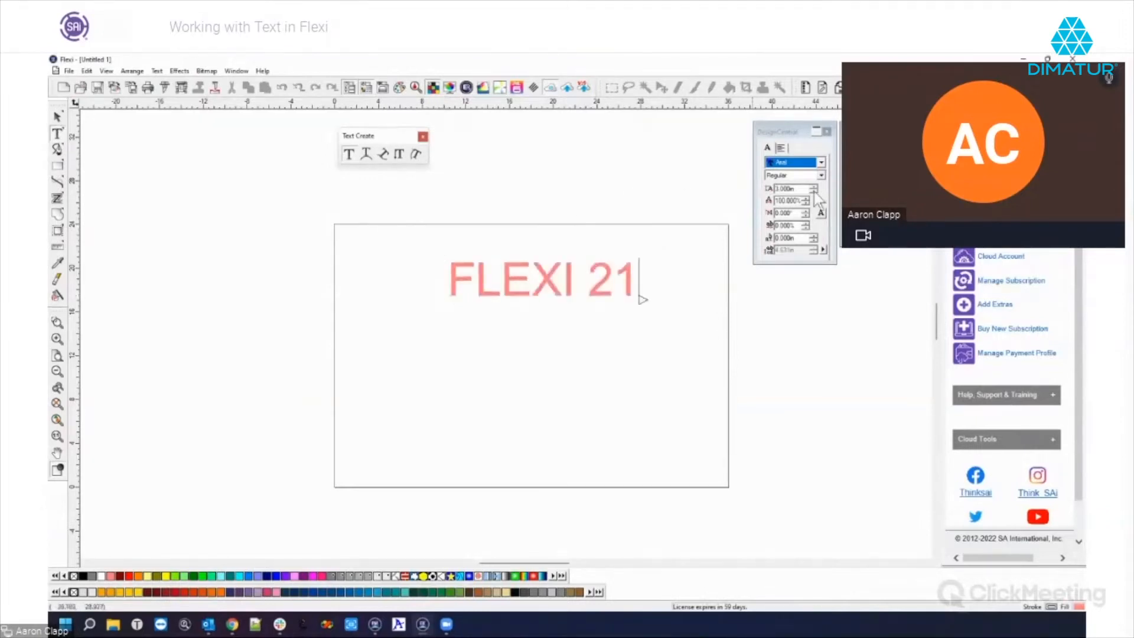
Select the whole FLEXI 21 text, apply the Bold Italic style, and return it to Regular
drag(638, 278, 444, 278)
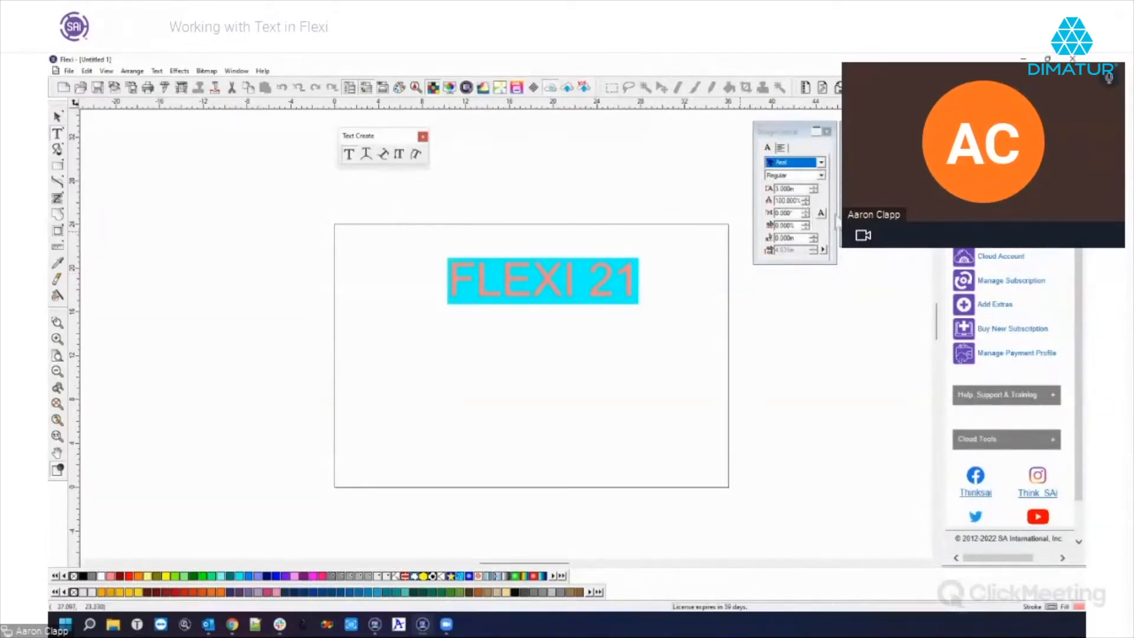
click(821, 176)
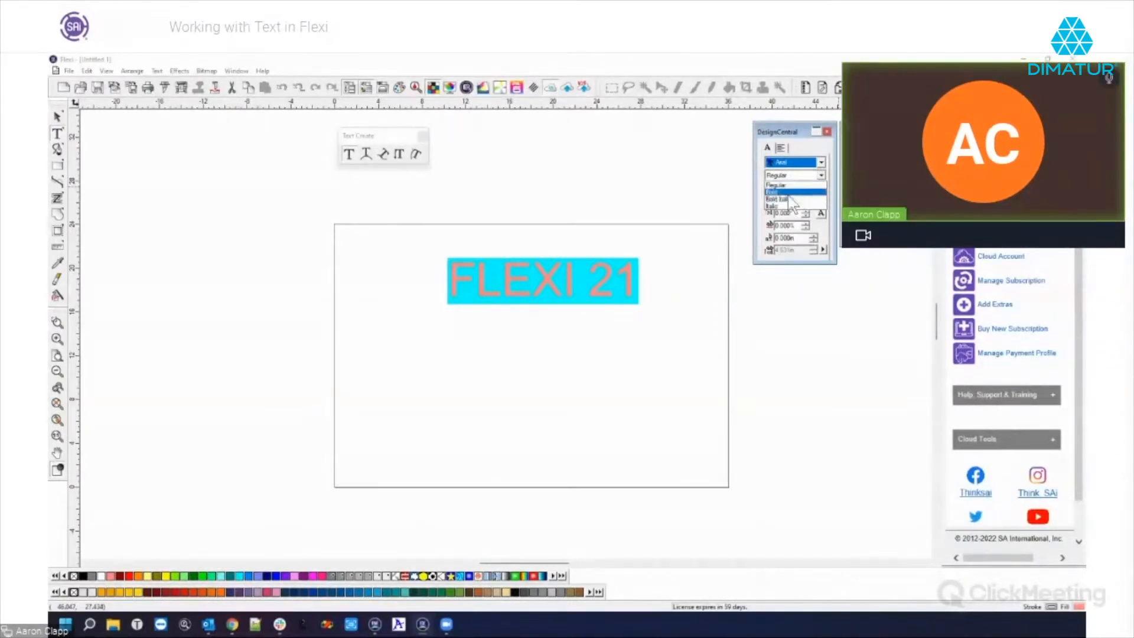
click(789, 199)
click(821, 176)
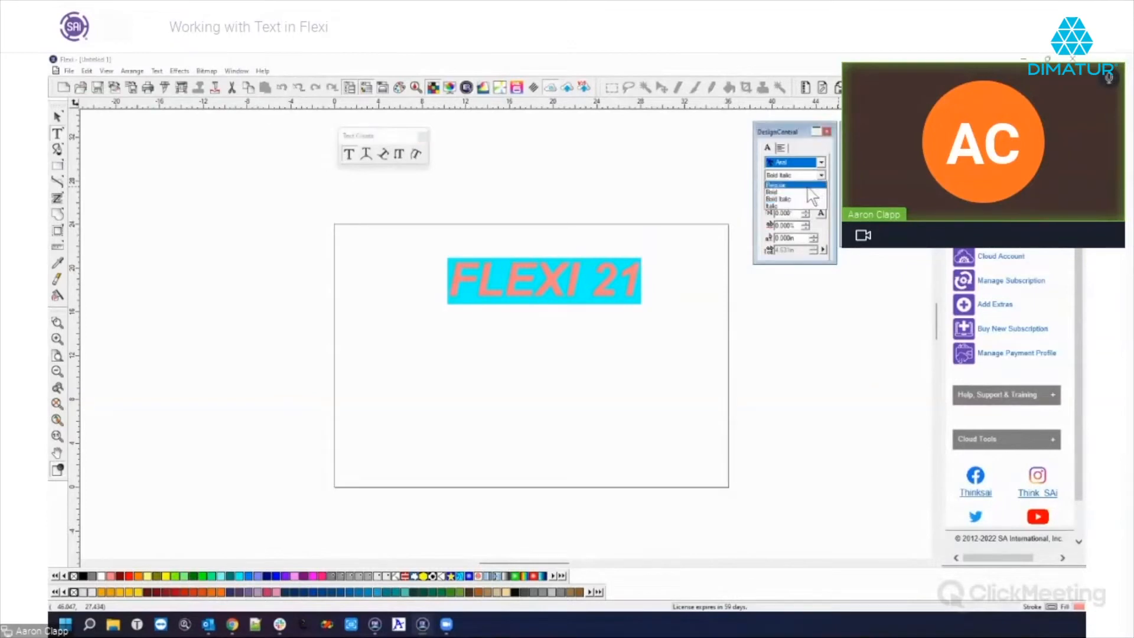
click(805, 186)
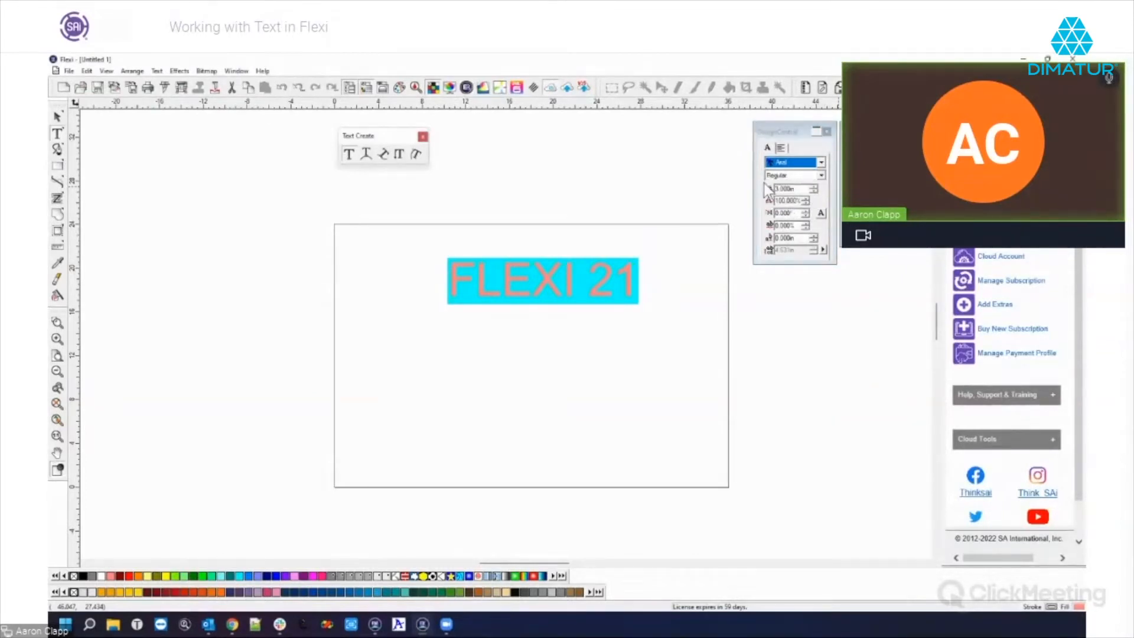
Try changing the character width of the selected FLEXI 21 text and reset it to 100%
click(806, 198)
drag(806, 199, 770, 200)
text(100)
key(Tab)
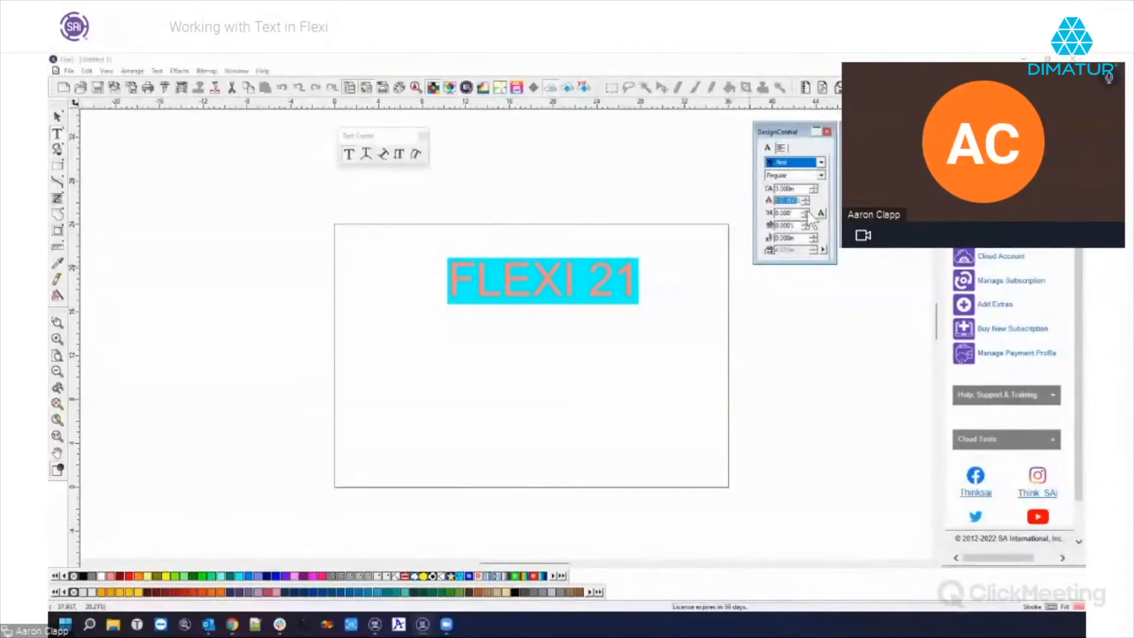
Slant the FLEXI 21 text forward and backward to -16°, and reset its slant angle to 0°
click(805, 210)
click(805, 211)
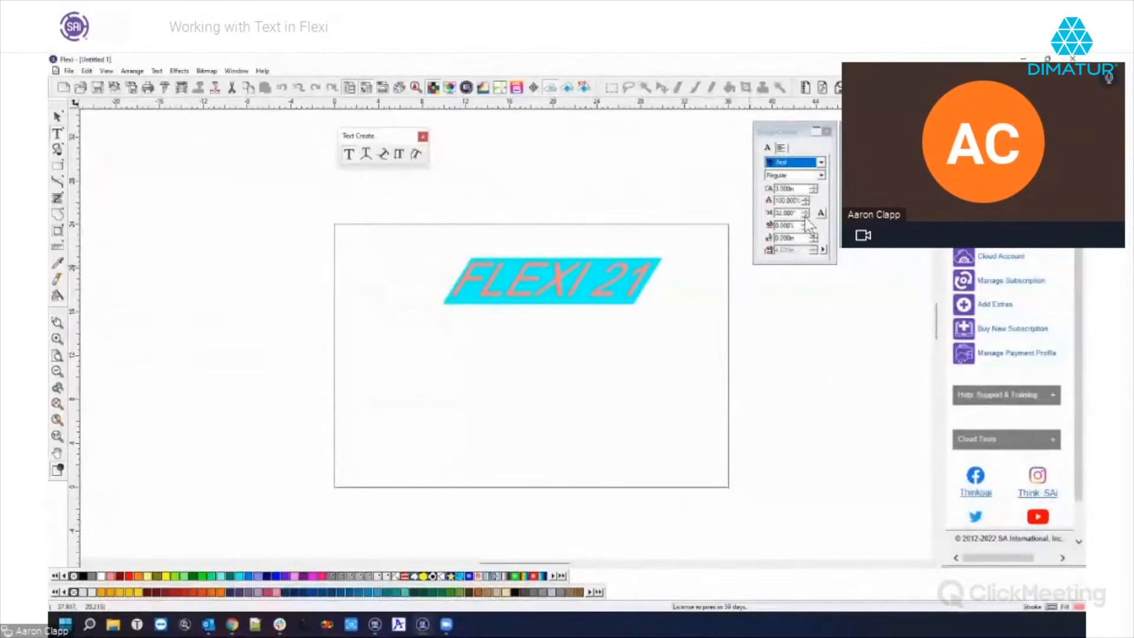
click(805, 215)
click(806, 215)
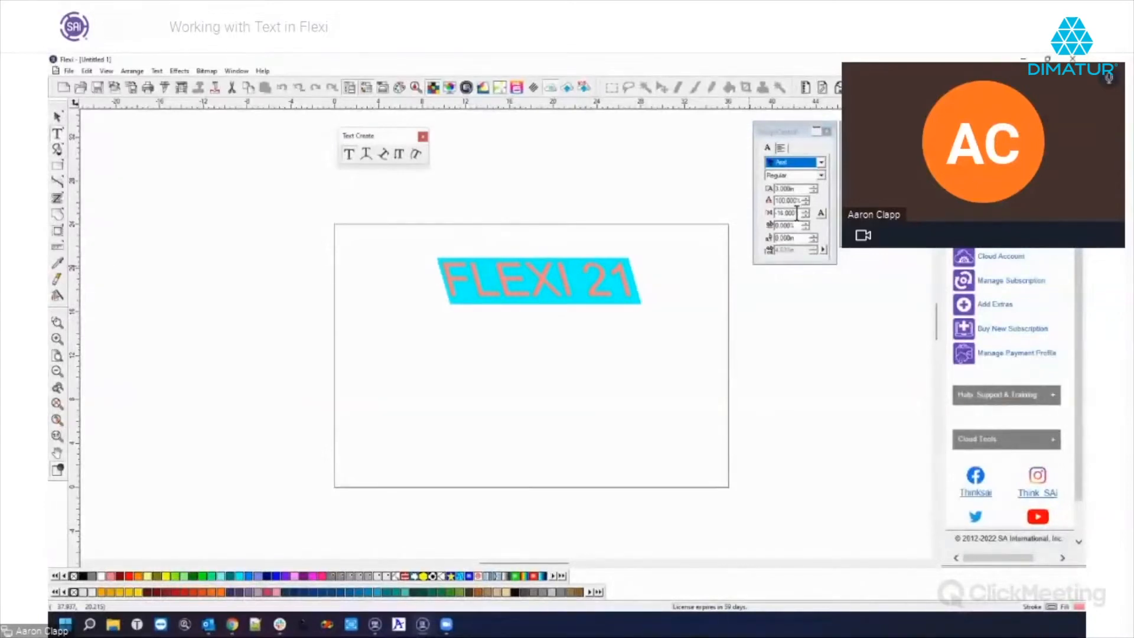
drag(798, 213, 764, 214)
text(0)
key(Tab)
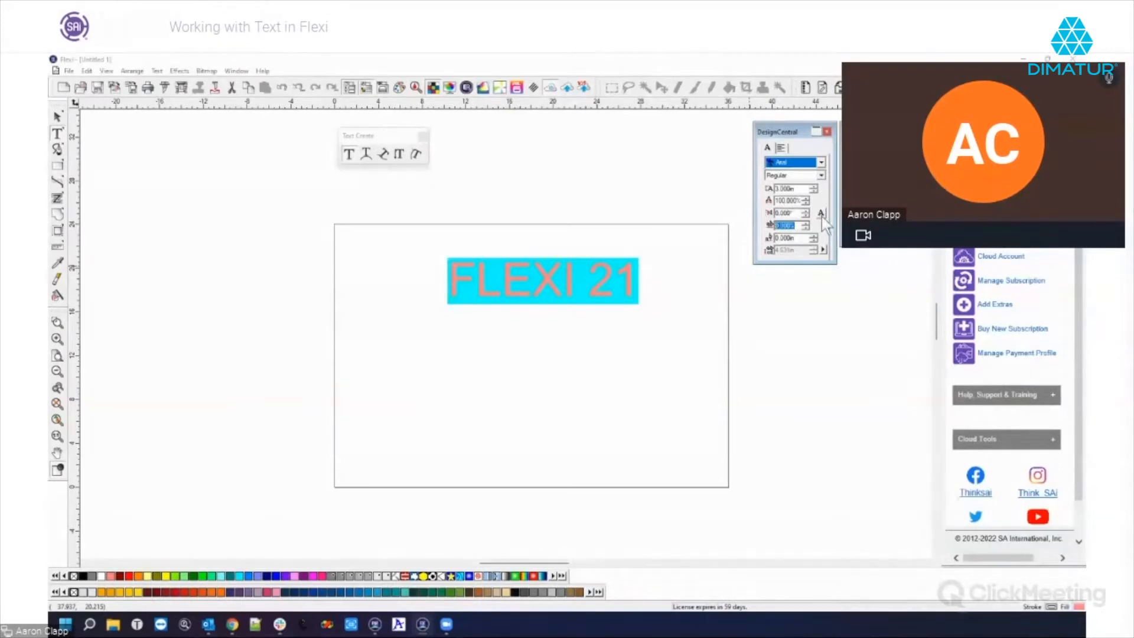
Widen the FLEXI 21 character spacing to 10% and 24%, reset it to 0%, and try raising and lowering the baseline
text(10)
key(Return)
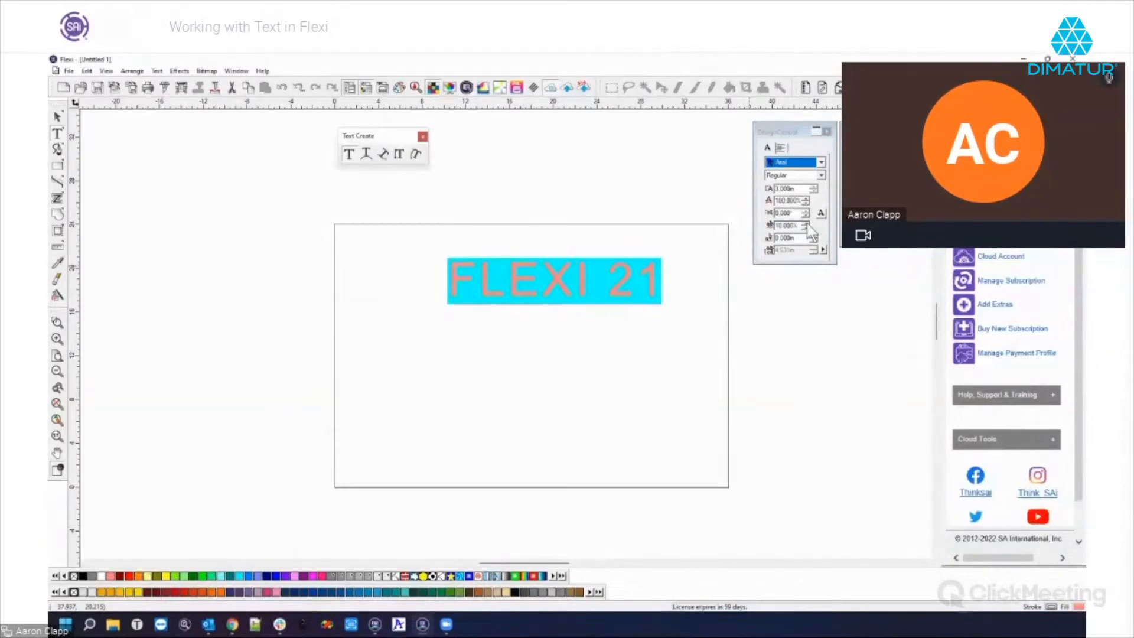
click(807, 225)
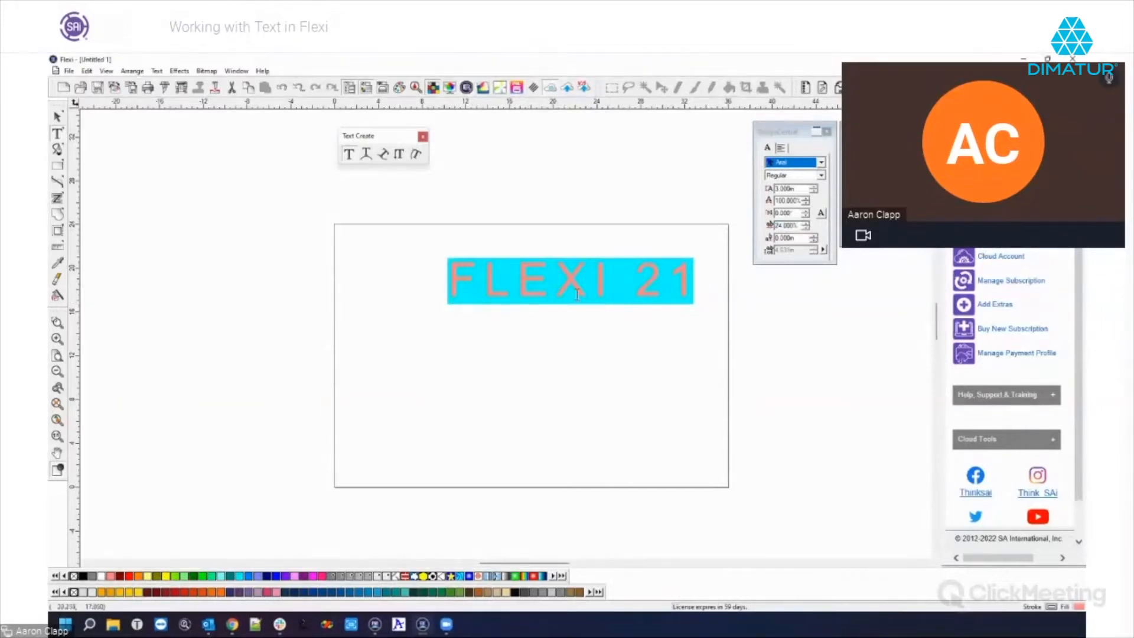
double_click(787, 225)
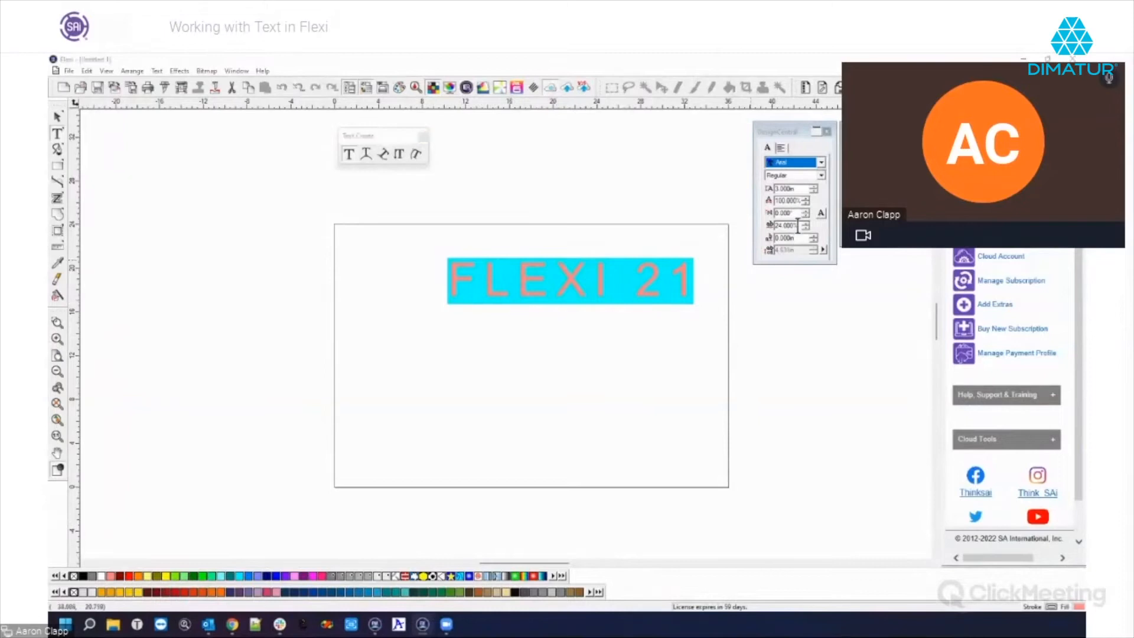
text(0)
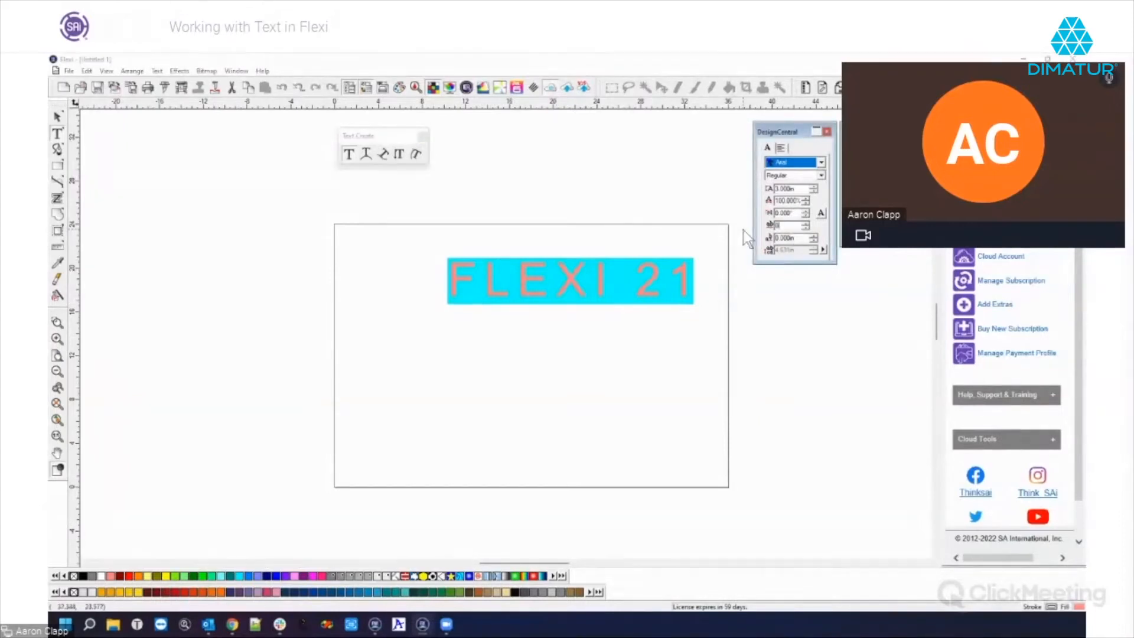
key(Tab)
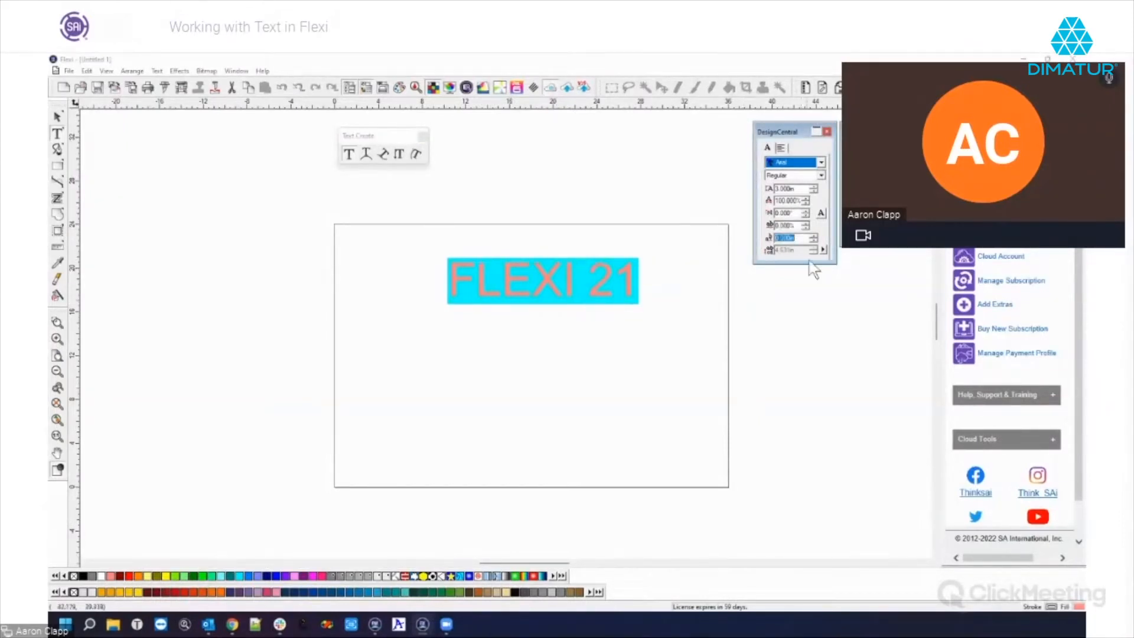
click(815, 236)
click(814, 240)
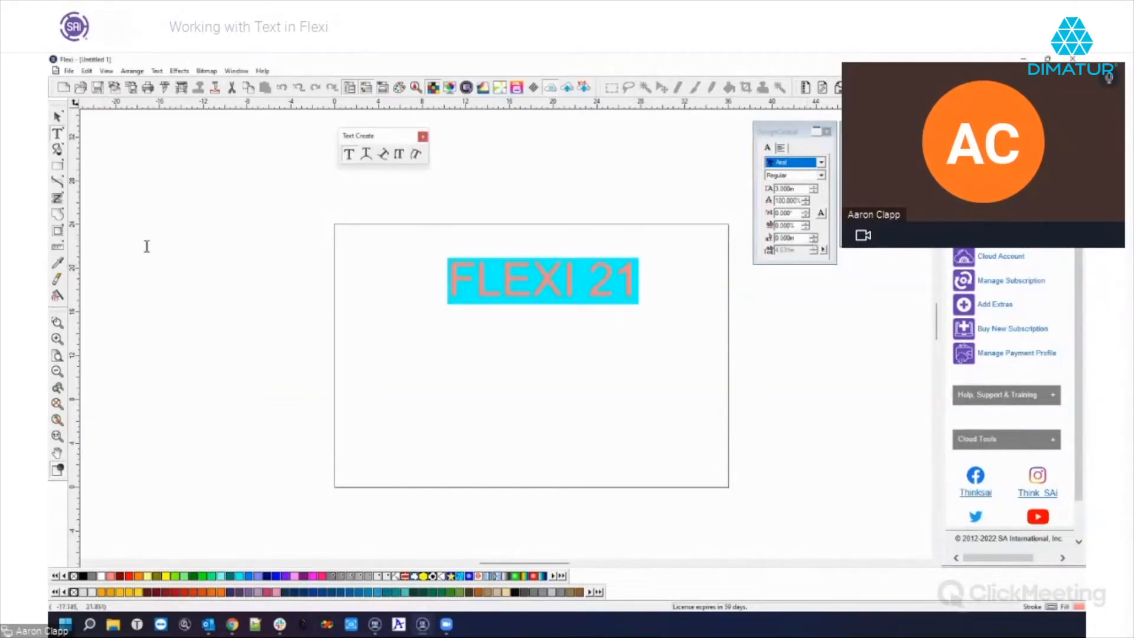
Create arc text reading "FLEXI 21" below the straight text, undoing the accidental resizing of its arc
click(367, 156)
click(491, 397)
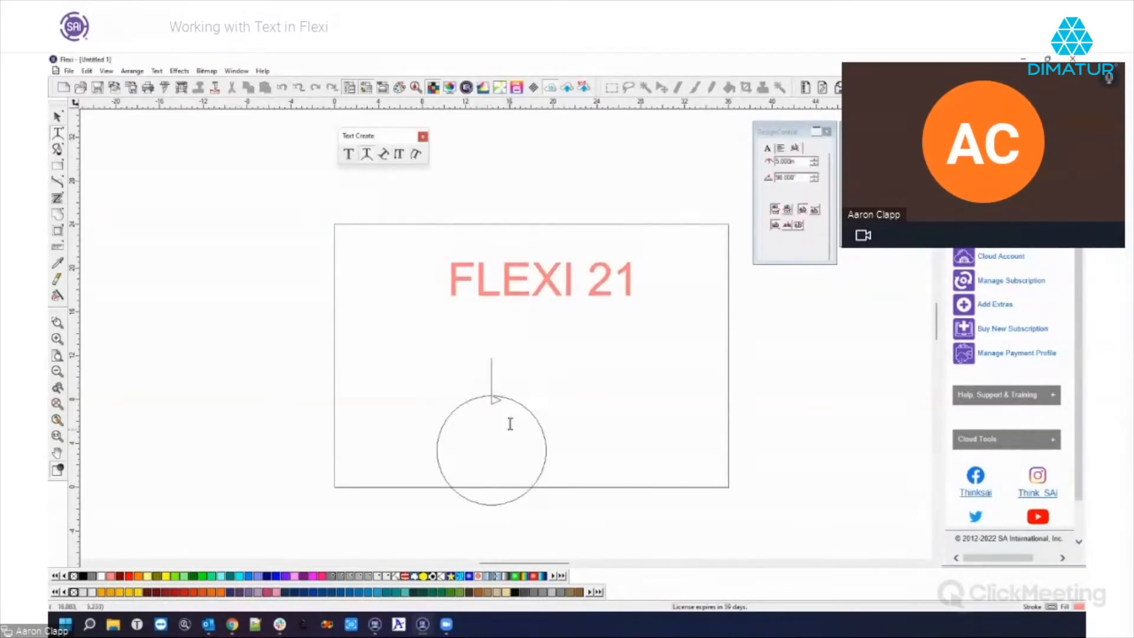
text(FE)
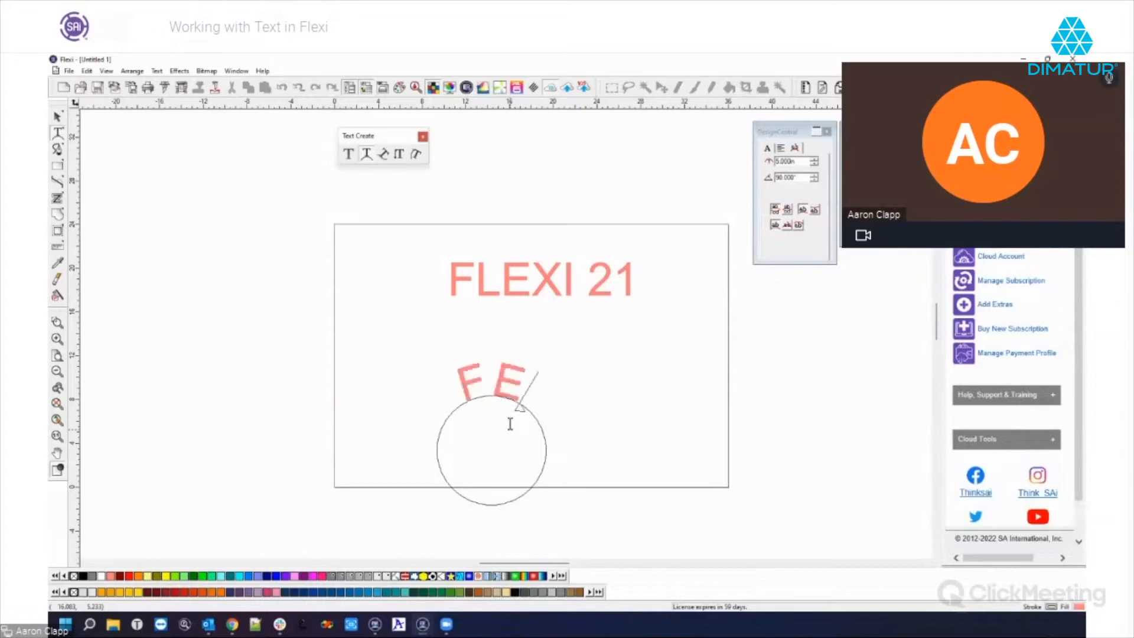
key(BackSpace)
text(LEXI)
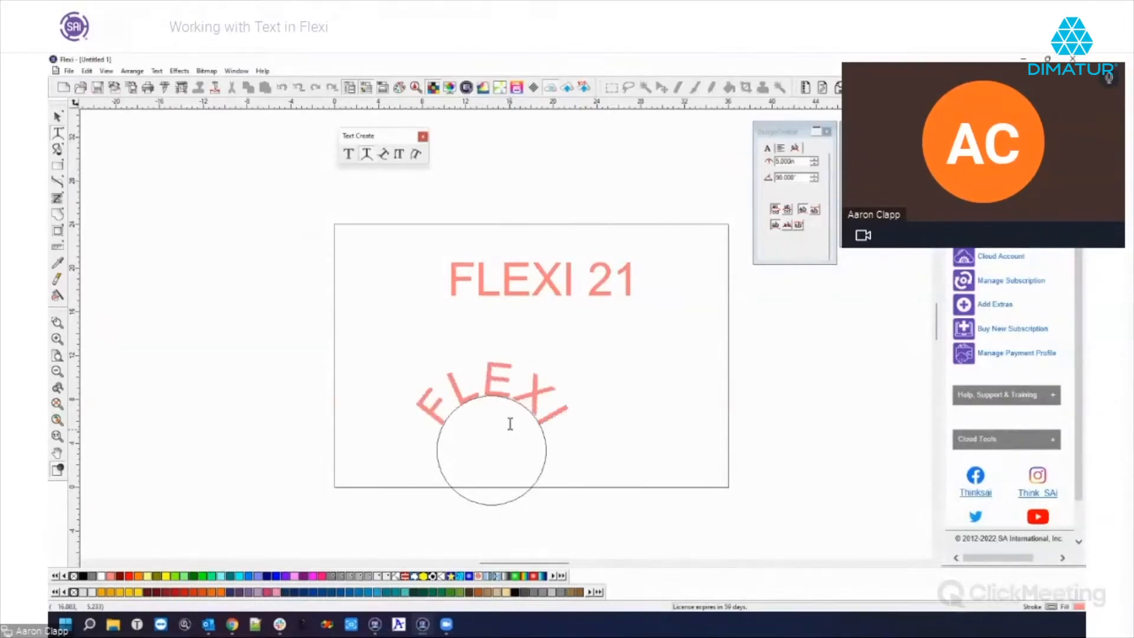
text( 21)
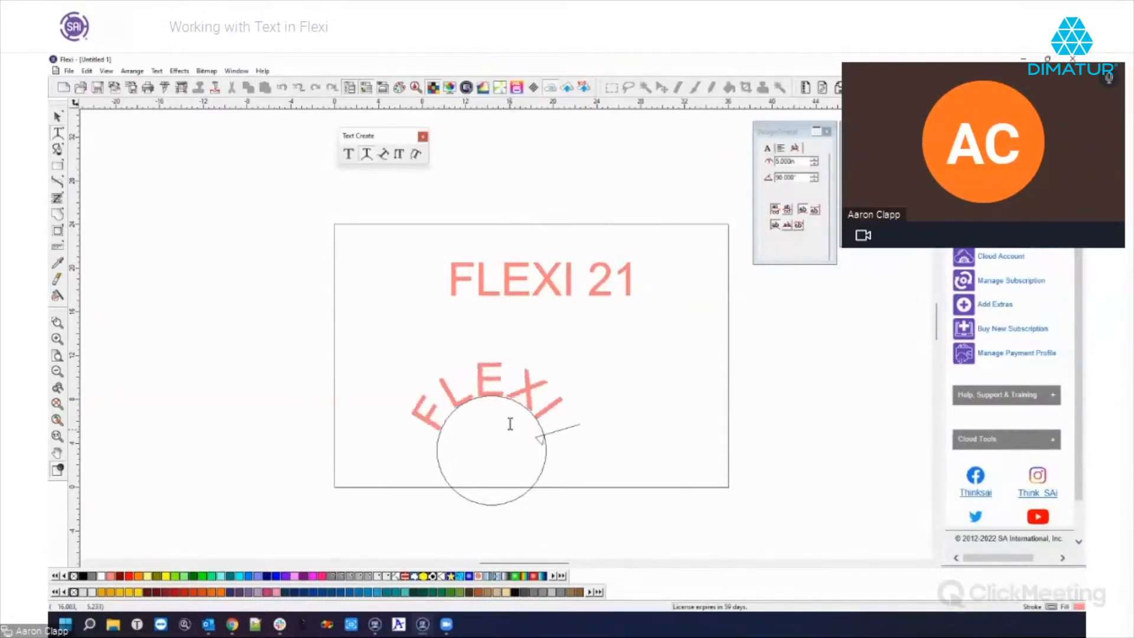
drag(561, 463, 496, 384)
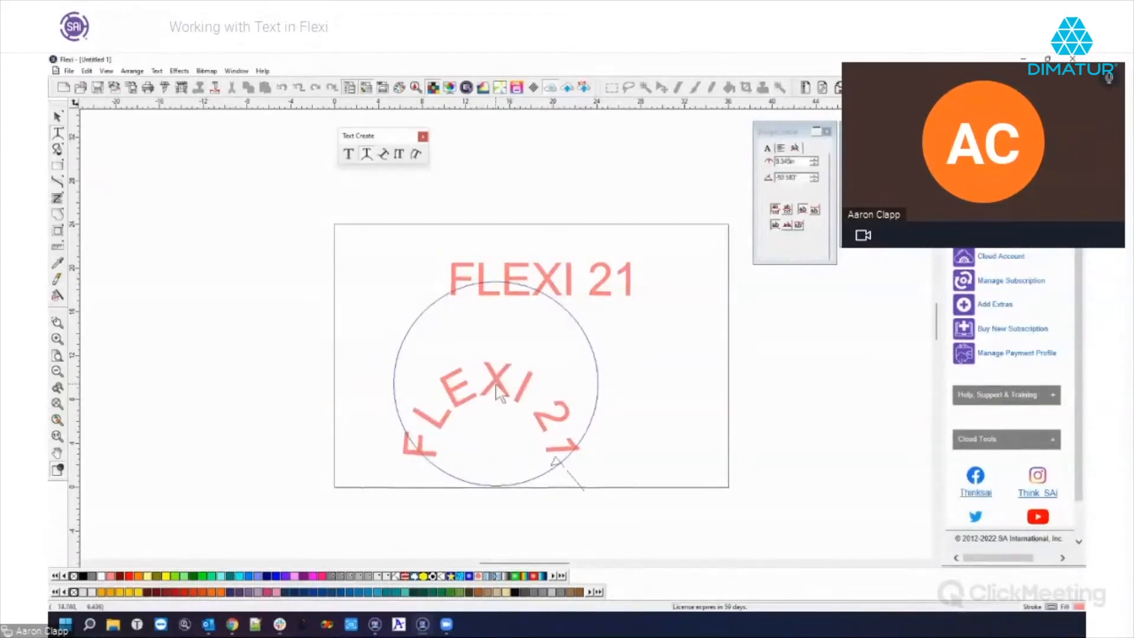
key(ctrl+z)
click(557, 434)
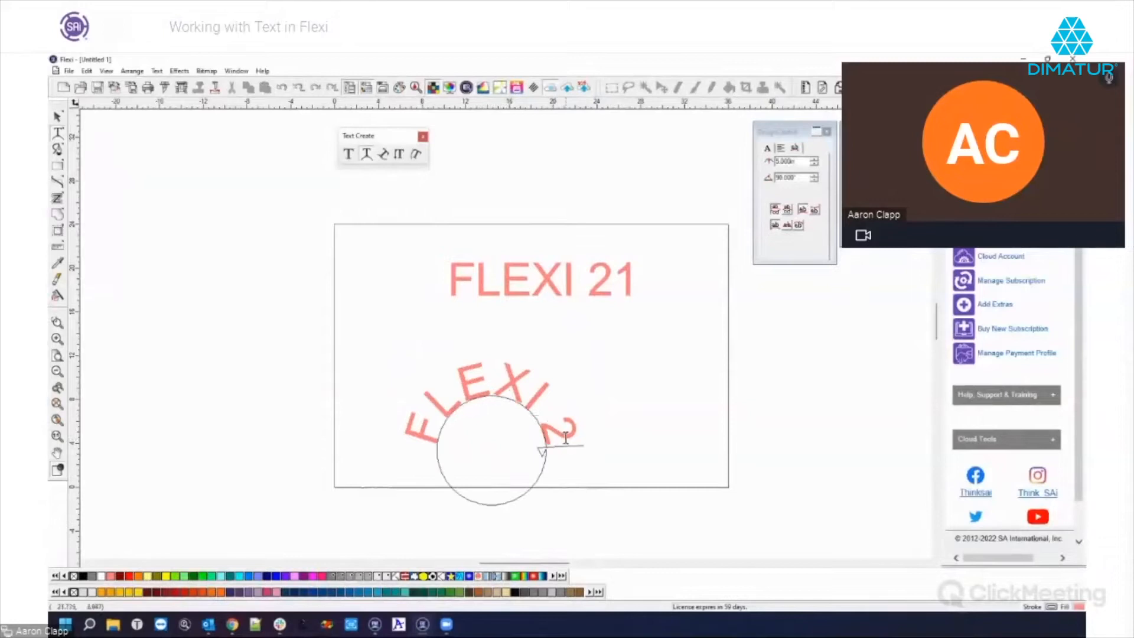
text(1)
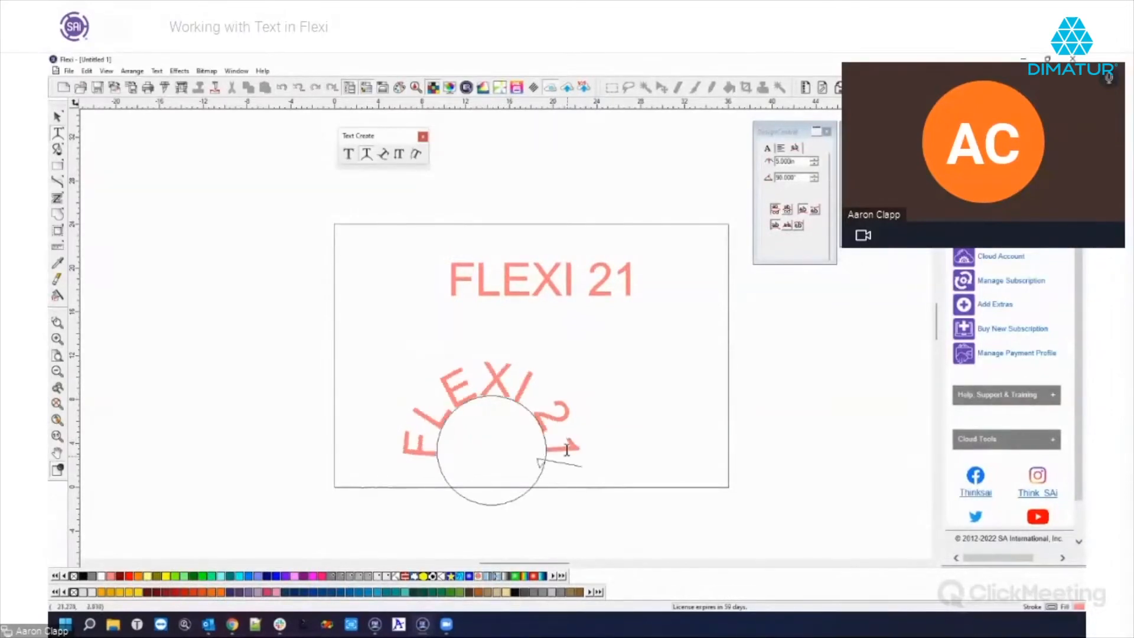
Select the whole arc text, lower its baseline shift to -1.3 in, and reset it to 0
drag(571, 451, 383, 431)
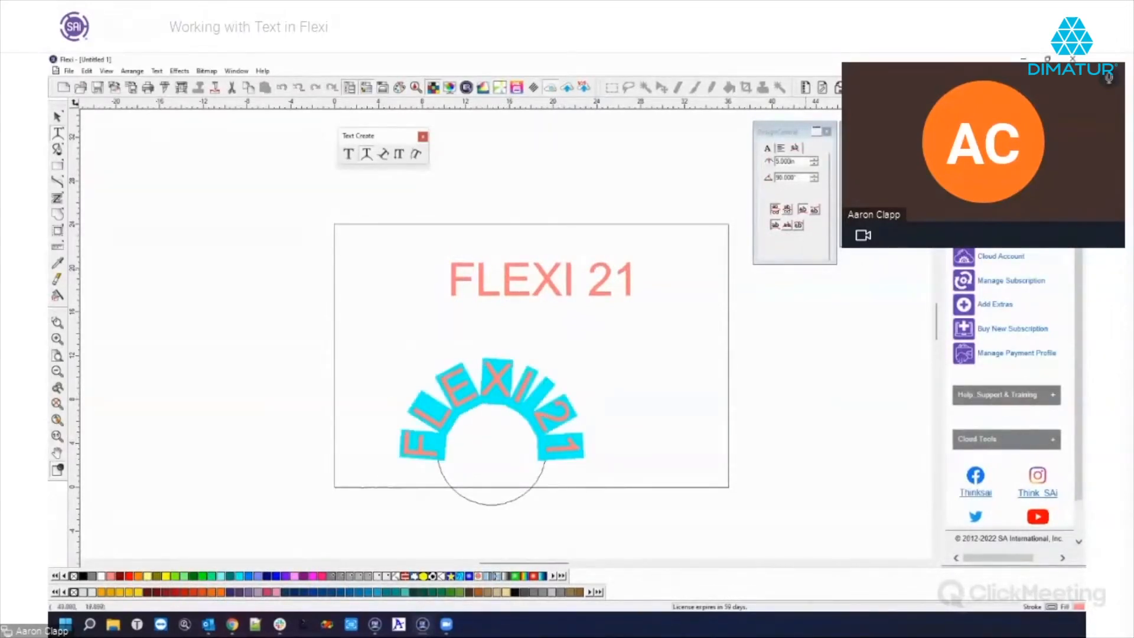
click(767, 148)
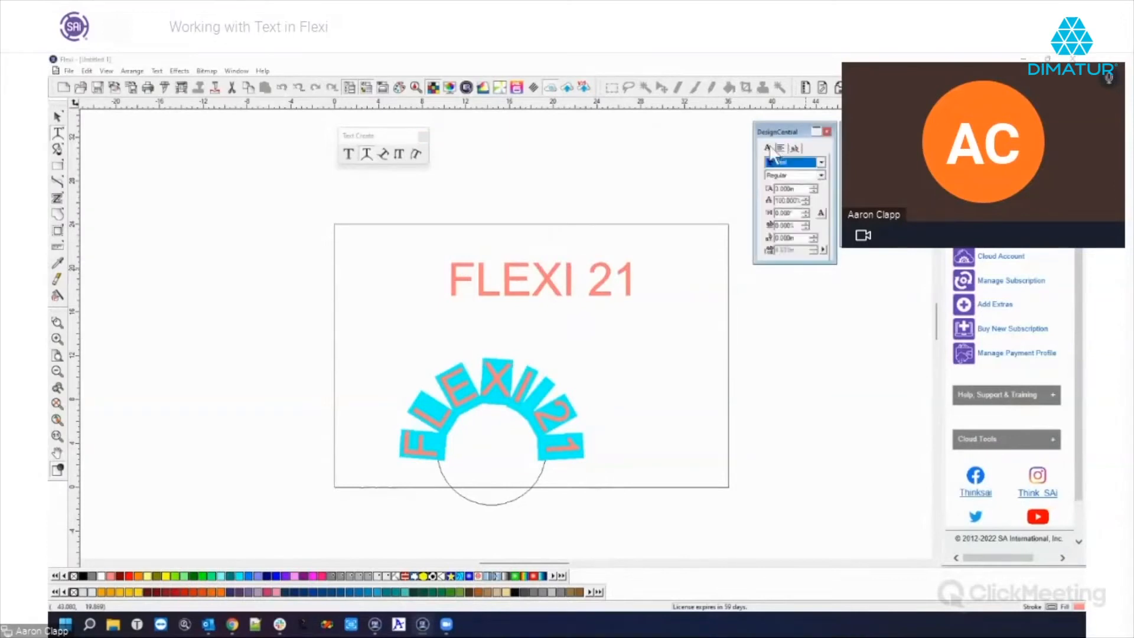
click(814, 235)
click(814, 240)
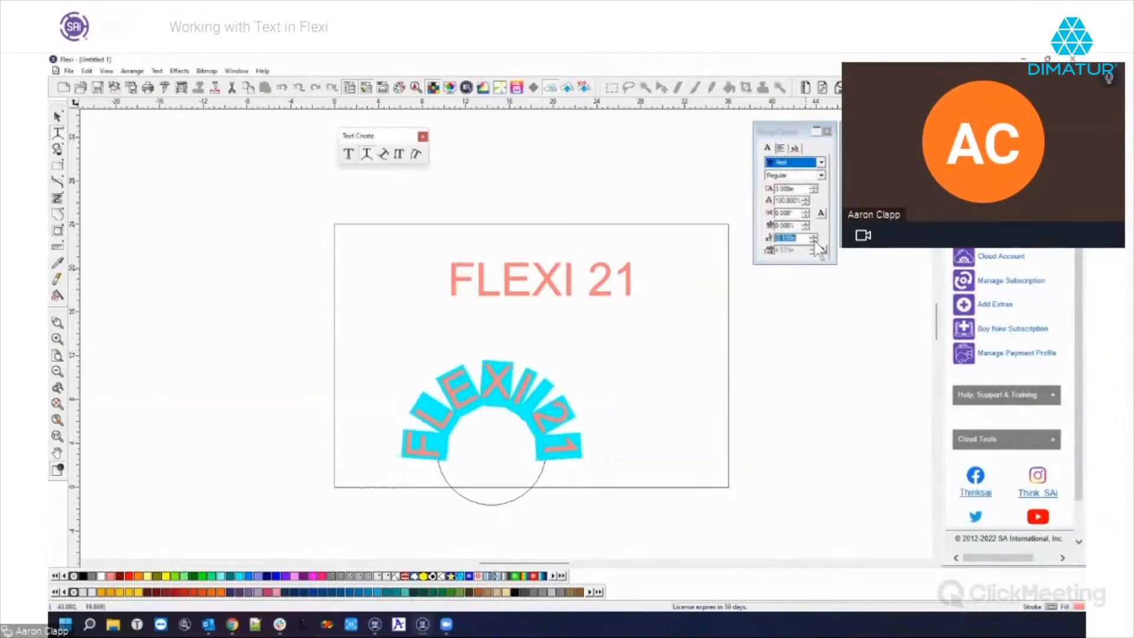
click(815, 240)
click(814, 240)
click(814, 240)
click(814, 240)
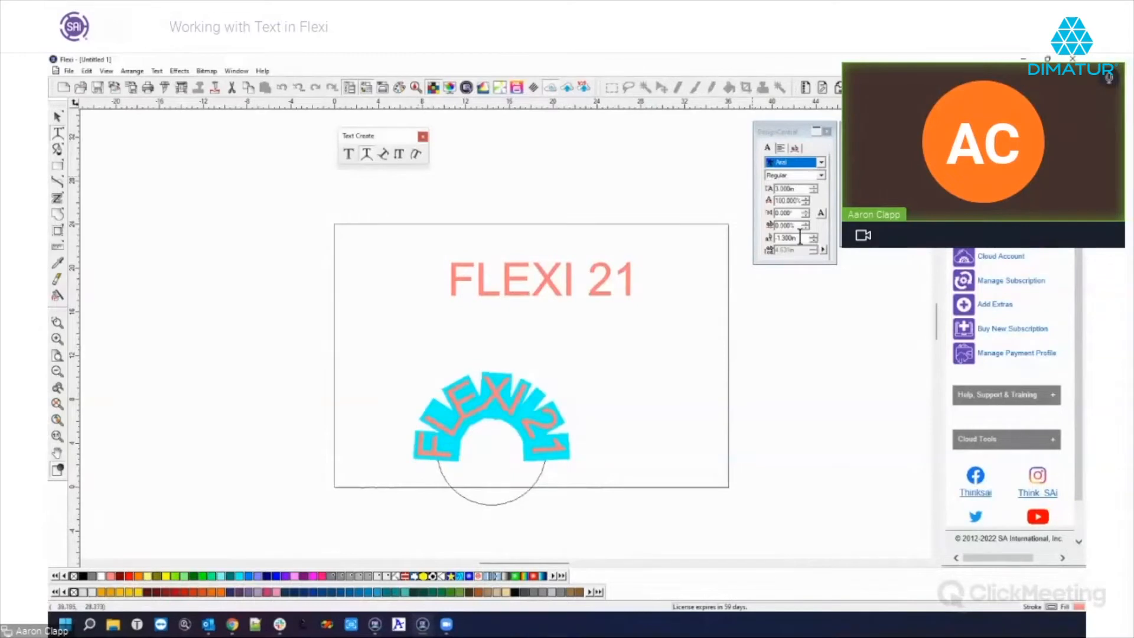
drag(797, 238, 769, 239)
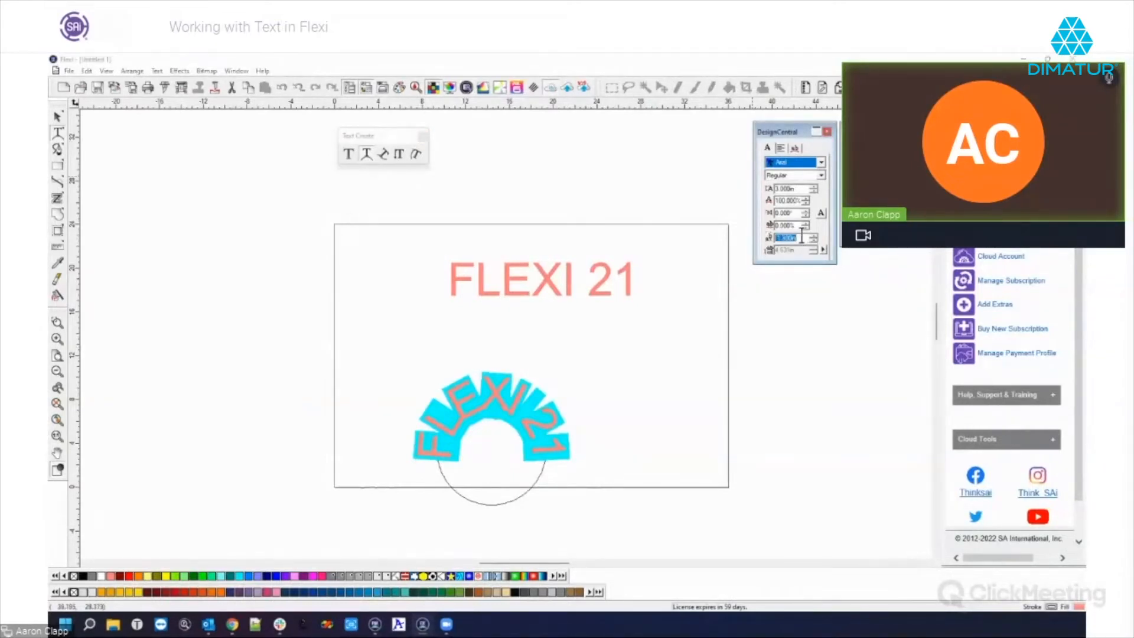
text(0)
key(Return)
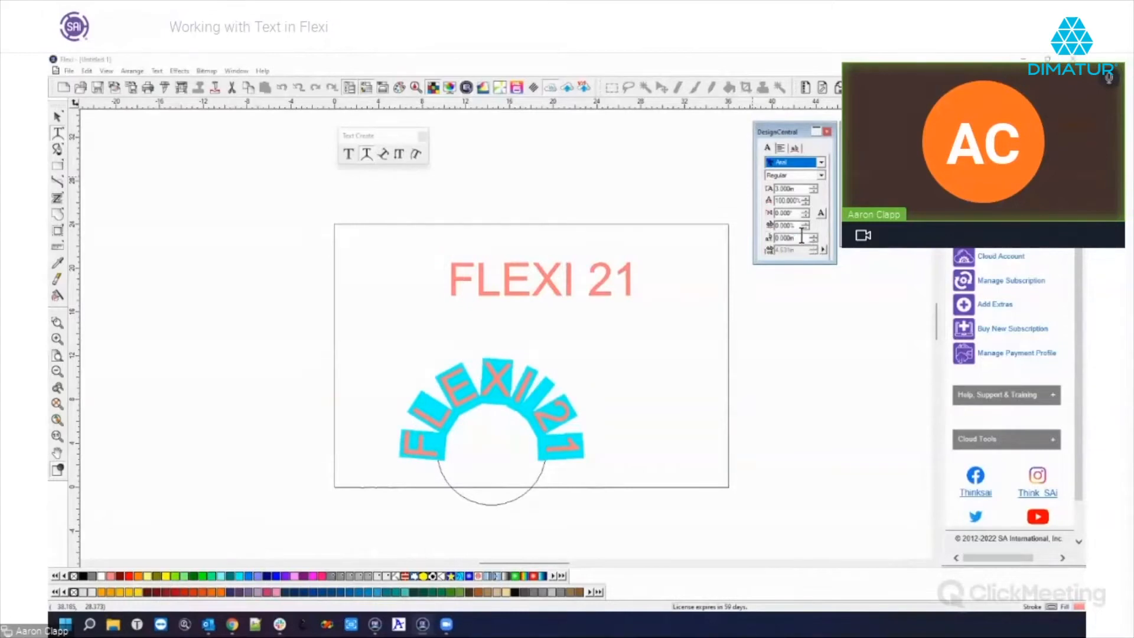
Left-justify the arc text in its paragraph settings and restore the centre justification
click(781, 147)
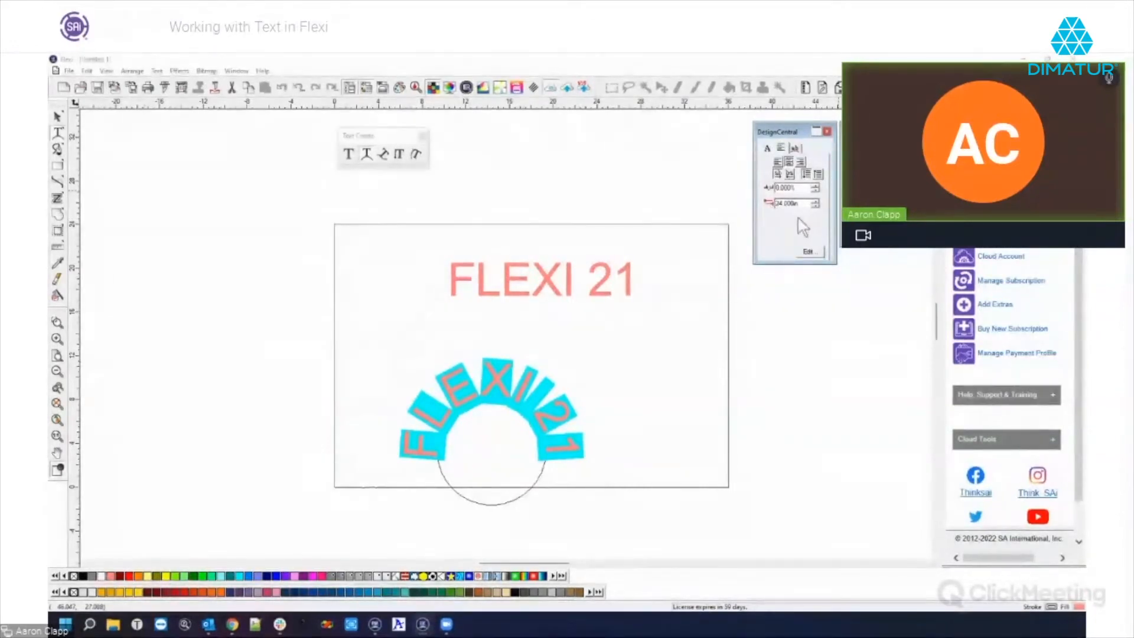
click(790, 174)
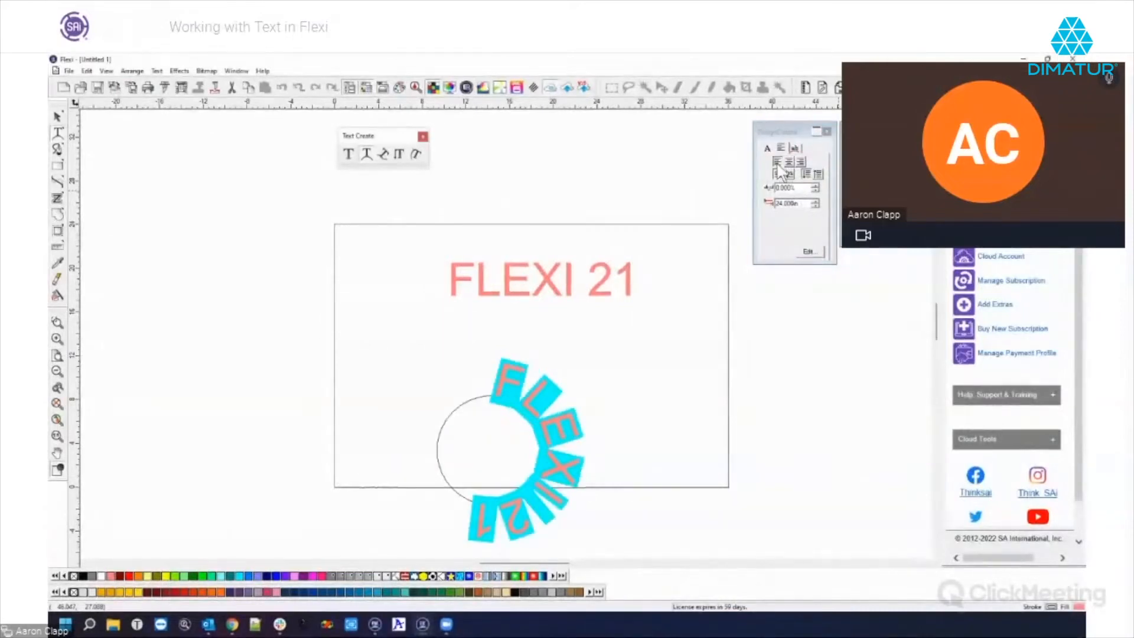
click(802, 173)
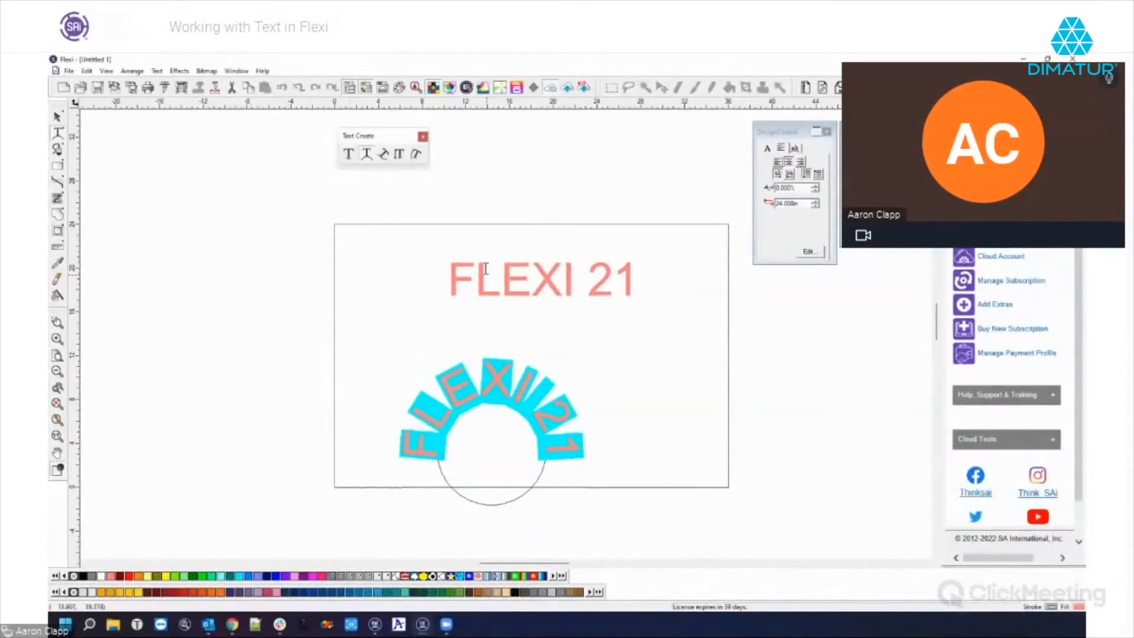
Finish editing the arc text and move the paragraph text block below the page to about X 25.6 in, Y -7.4 in
click(401, 326)
right_click(383, 317)
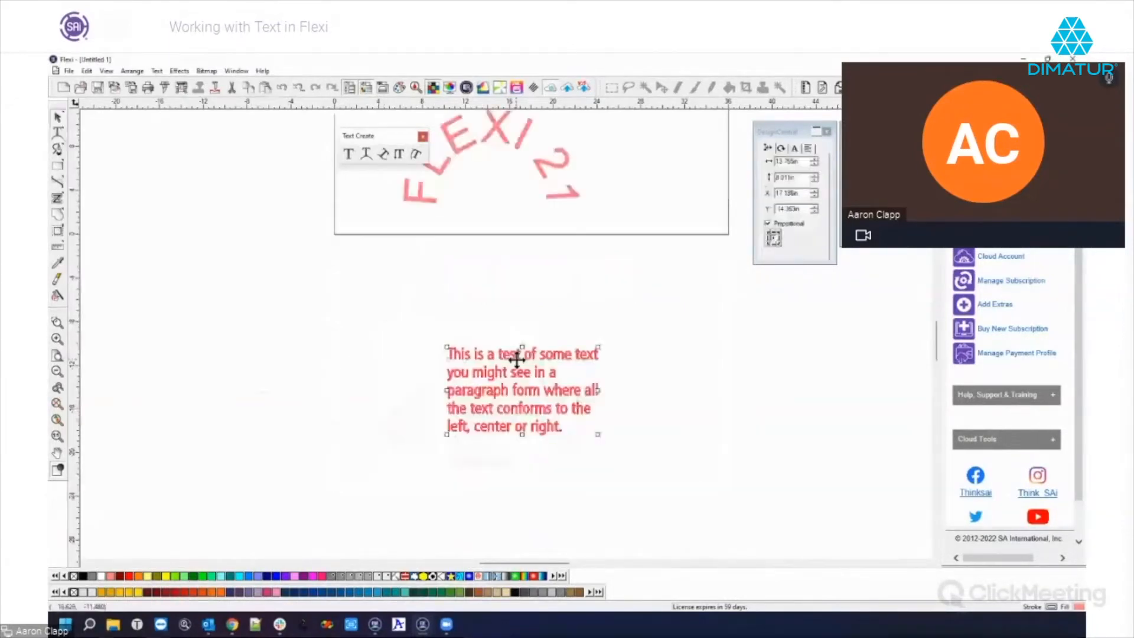
drag(516, 372, 610, 296)
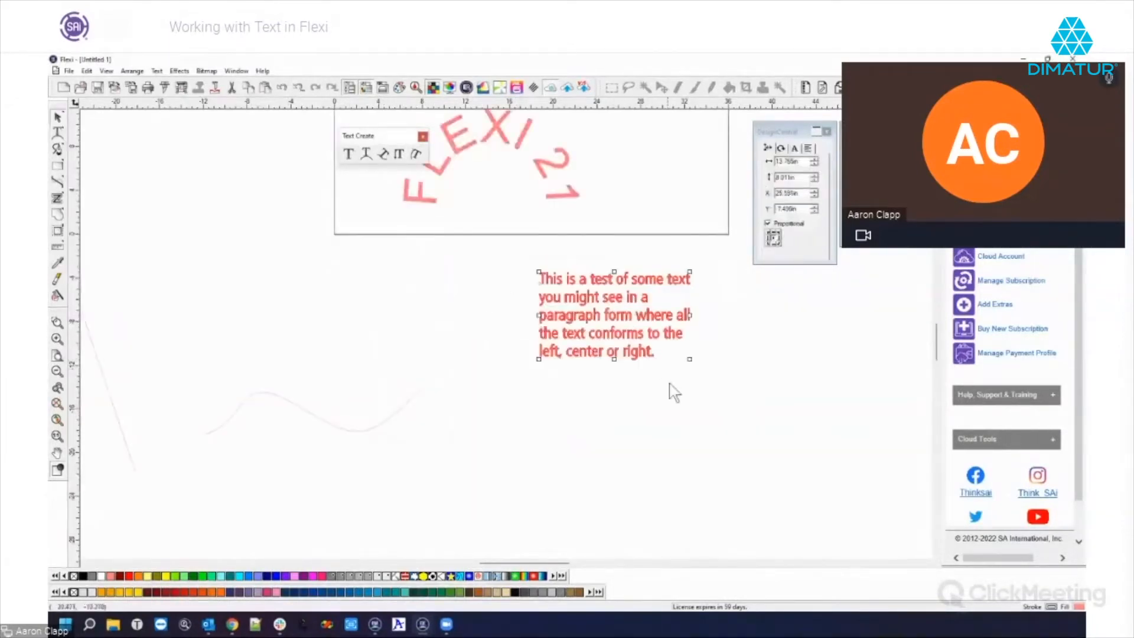
Examine the paragraph and character properties of the text block below the page, and deselect it
click(810, 157)
click(808, 149)
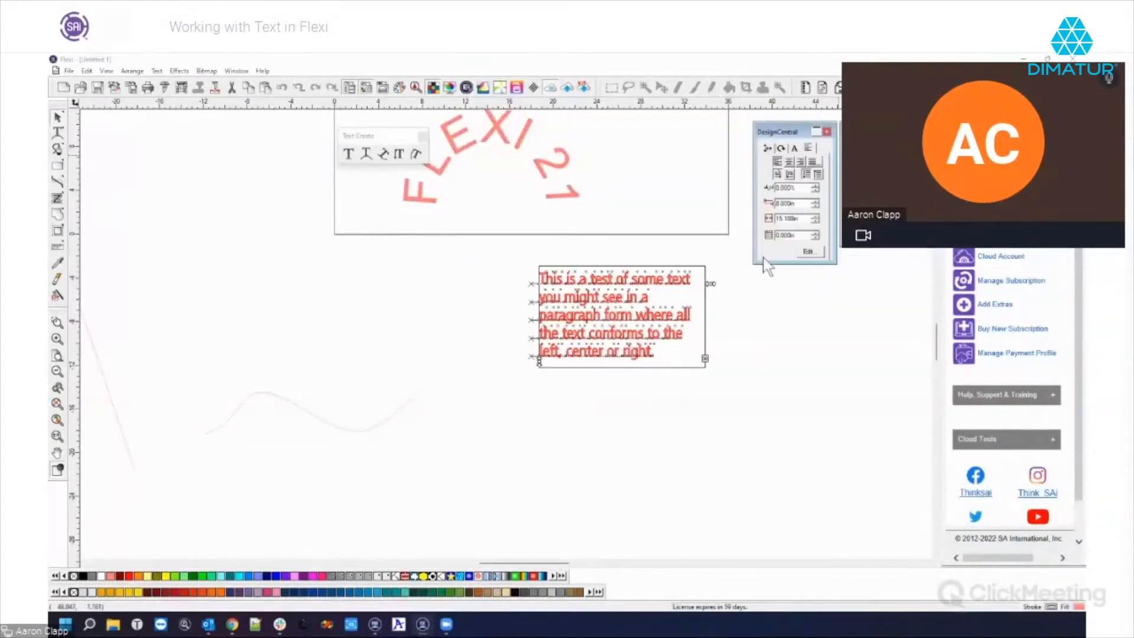
click(794, 148)
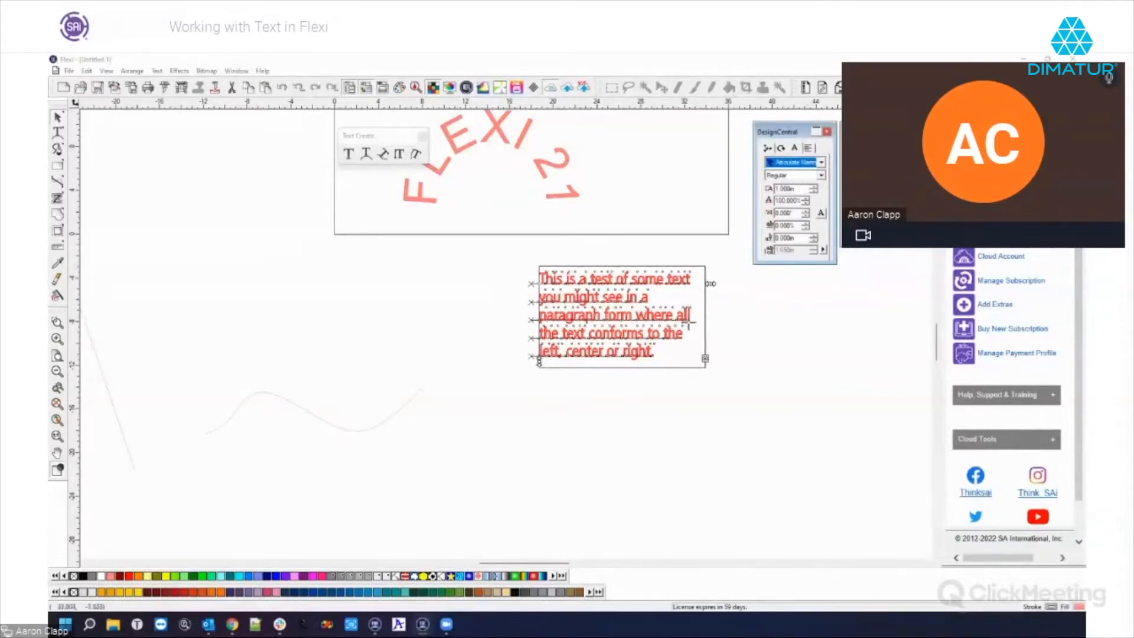
click(734, 355)
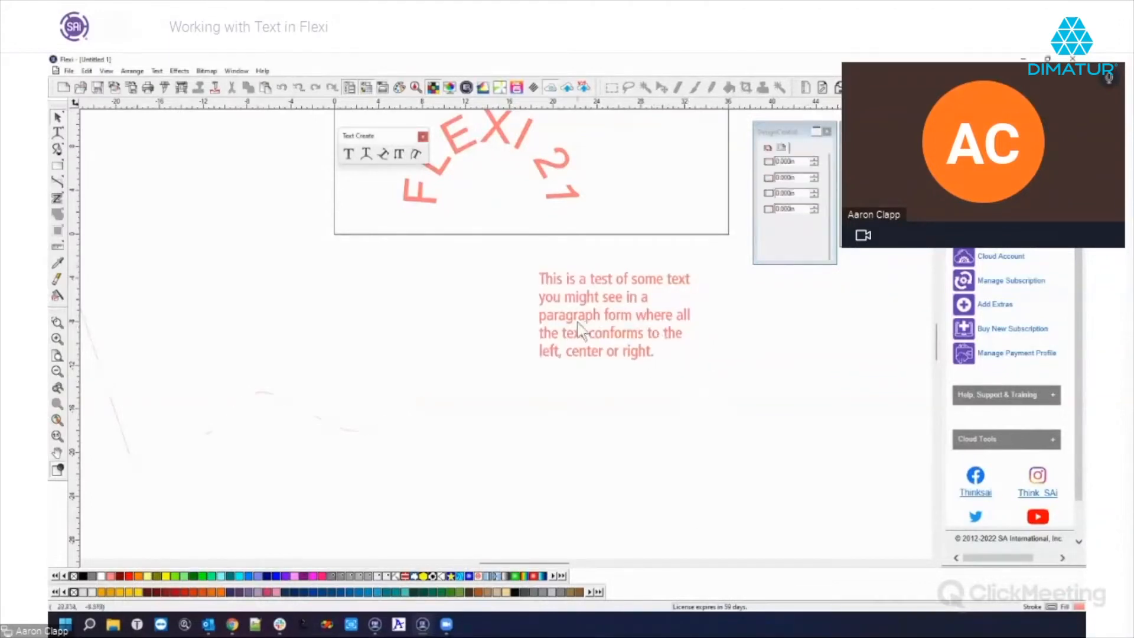
Select all the text in the paragraph block and switch its justification to centre and on to right
click(57, 132)
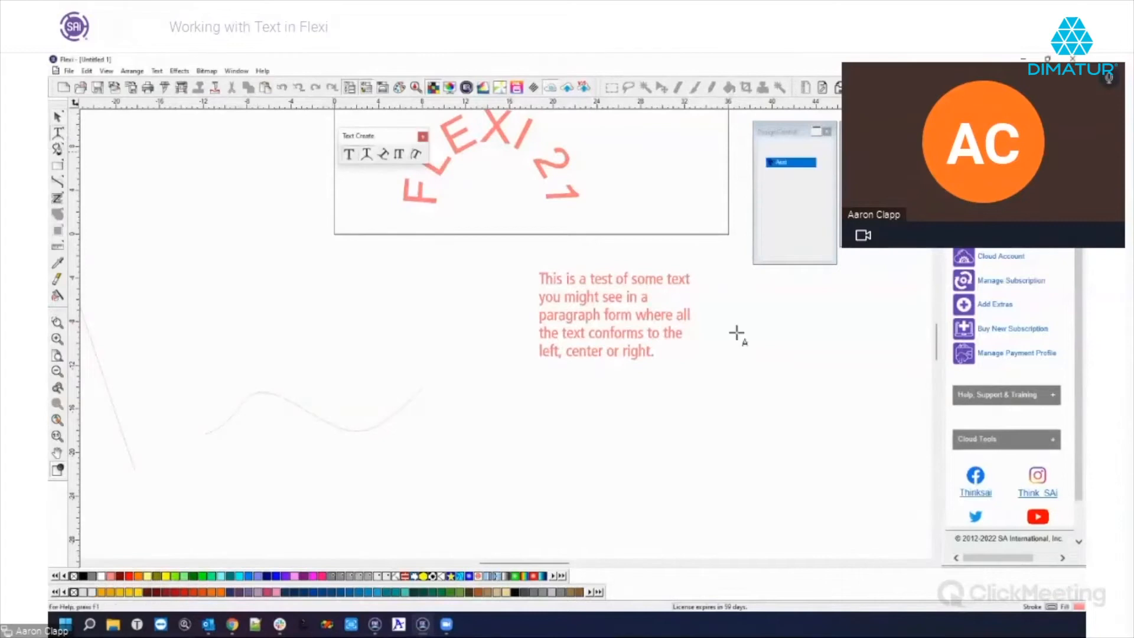
drag(659, 353, 701, 248)
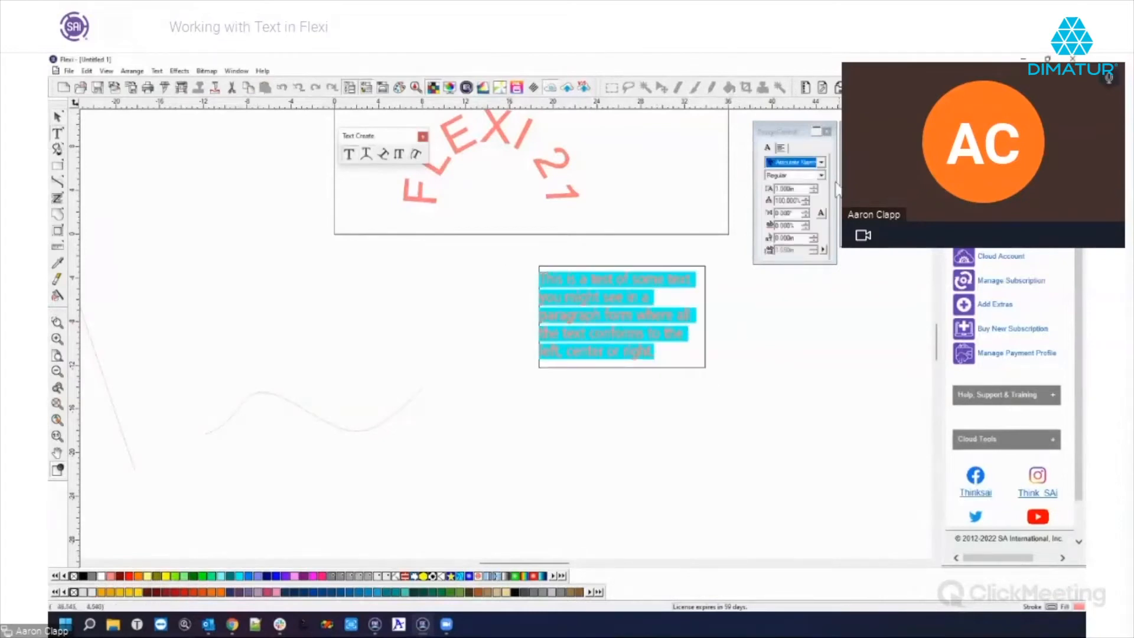
click(780, 147)
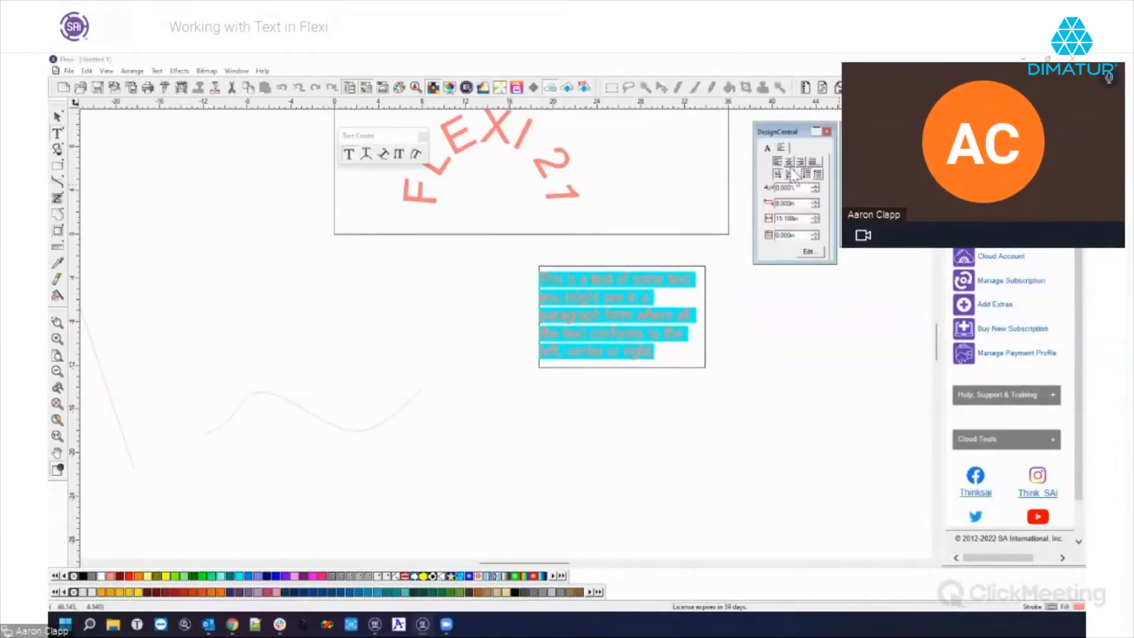
click(790, 164)
click(800, 163)
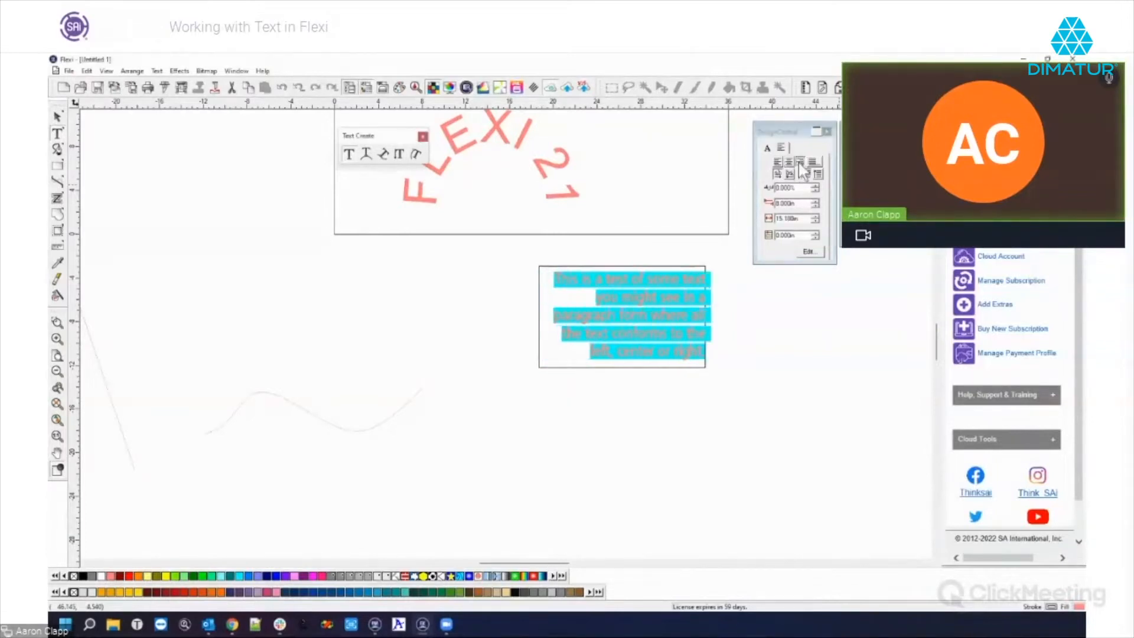
Apply full justification to the selected paragraph text, adjusting character and word spacing with Fit to width enabled
click(814, 162)
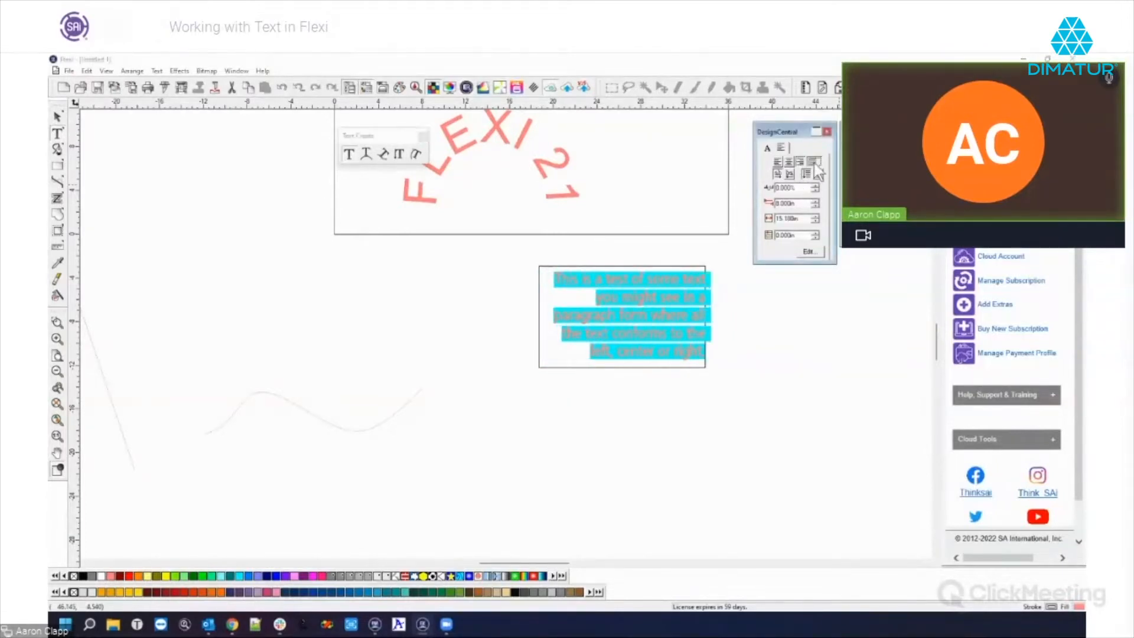
drag(553, 261, 603, 224)
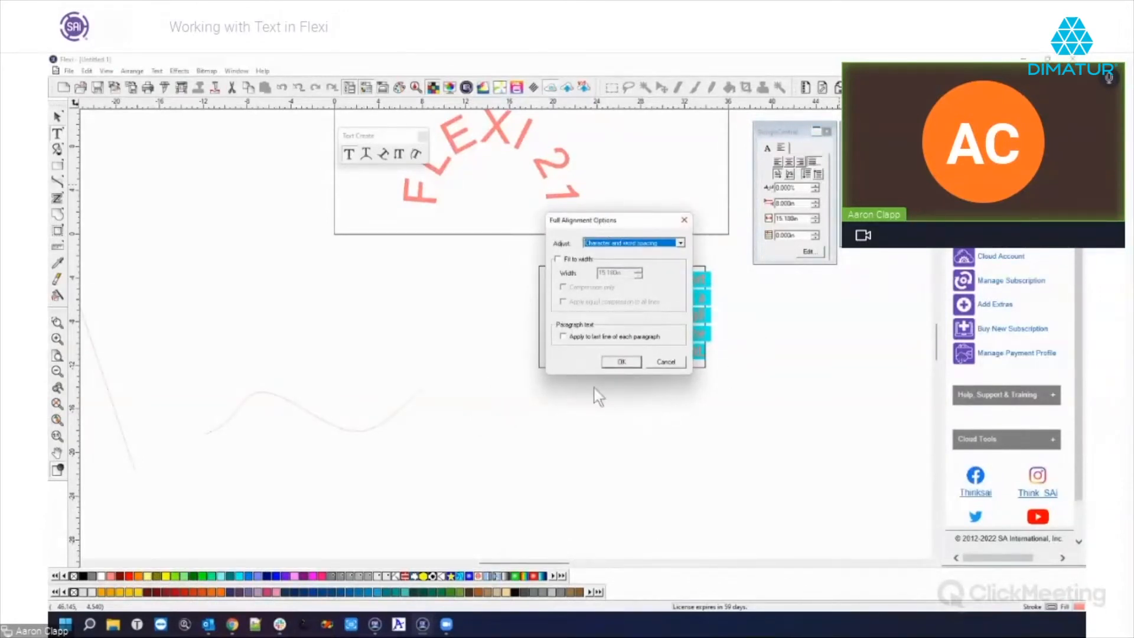
click(558, 260)
drag(627, 275, 567, 278)
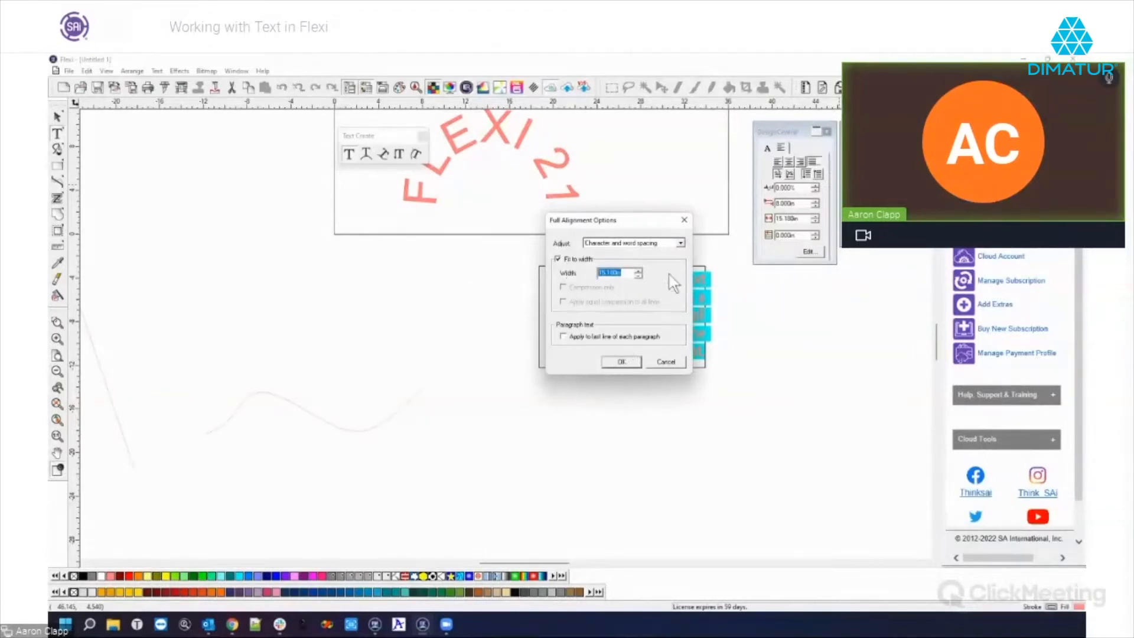
click(681, 243)
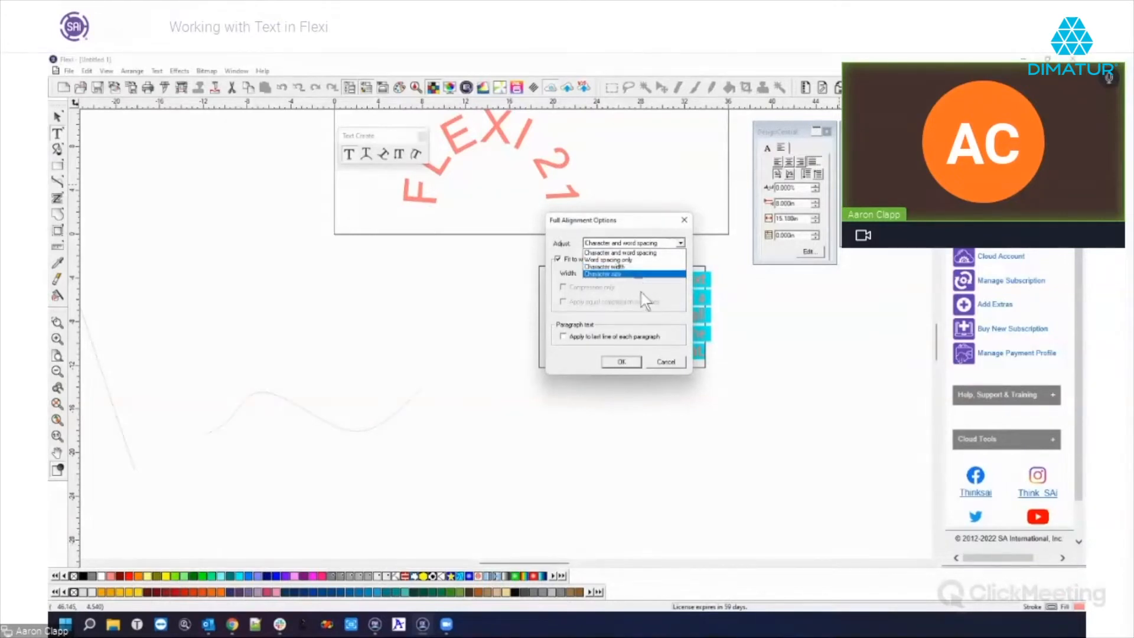
click(644, 219)
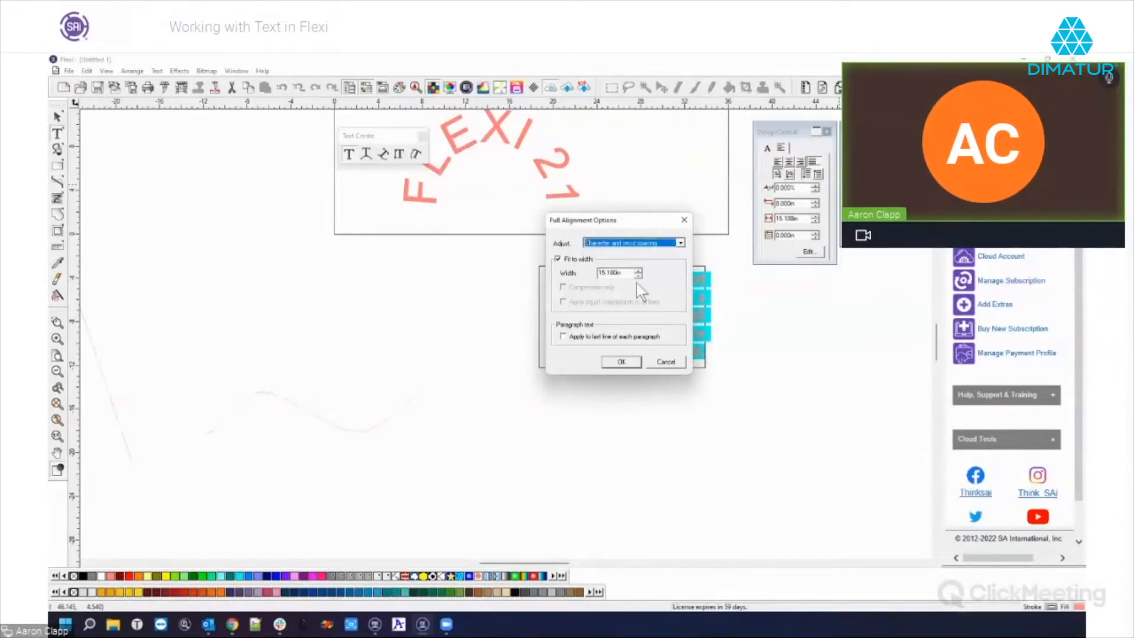
click(621, 362)
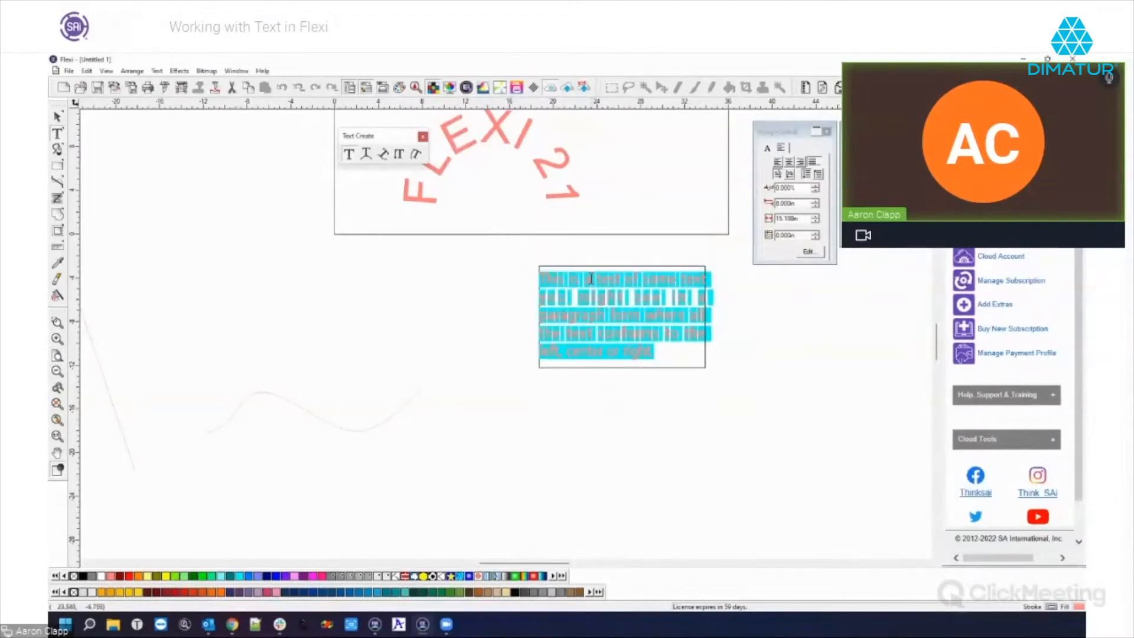
Centre-justify the paragraph text block and resume editing it
click(701, 372)
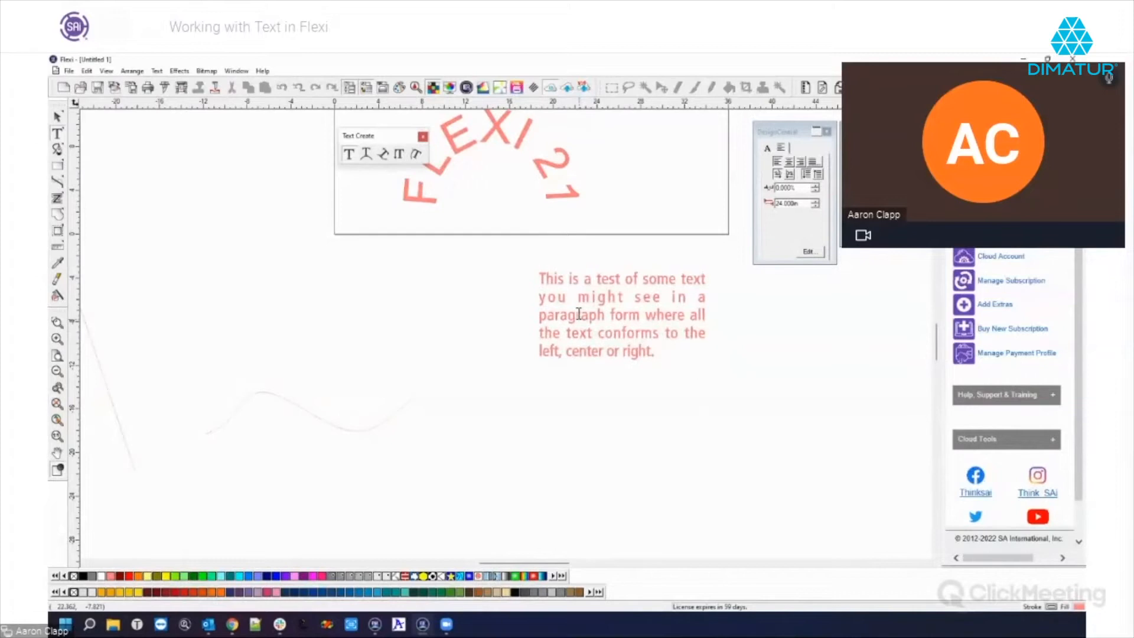
click(663, 352)
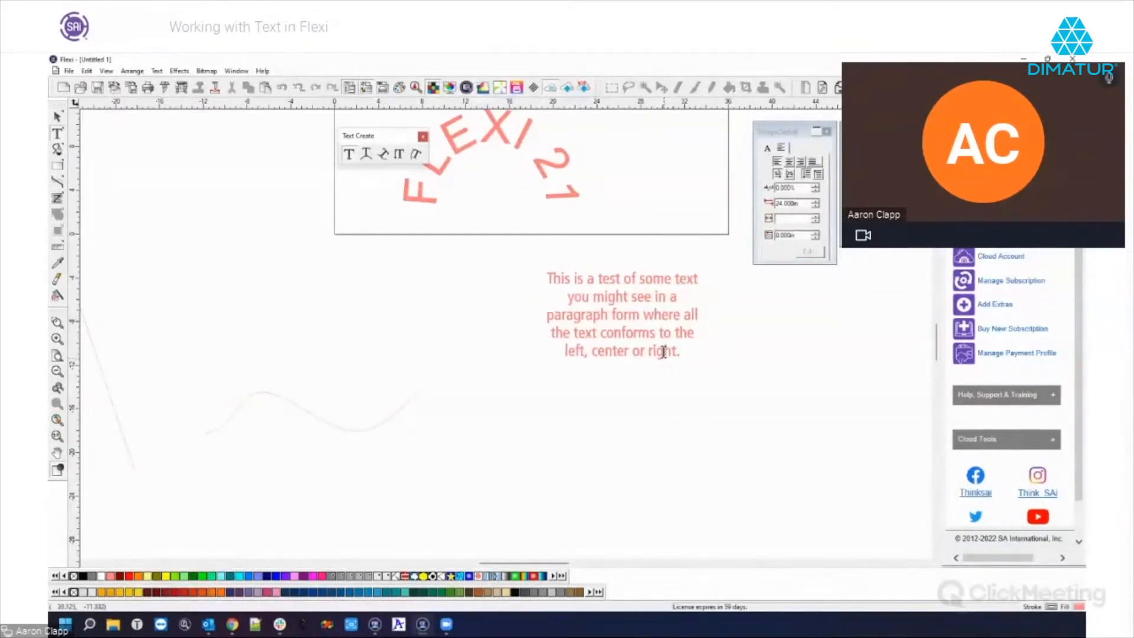
click(643, 315)
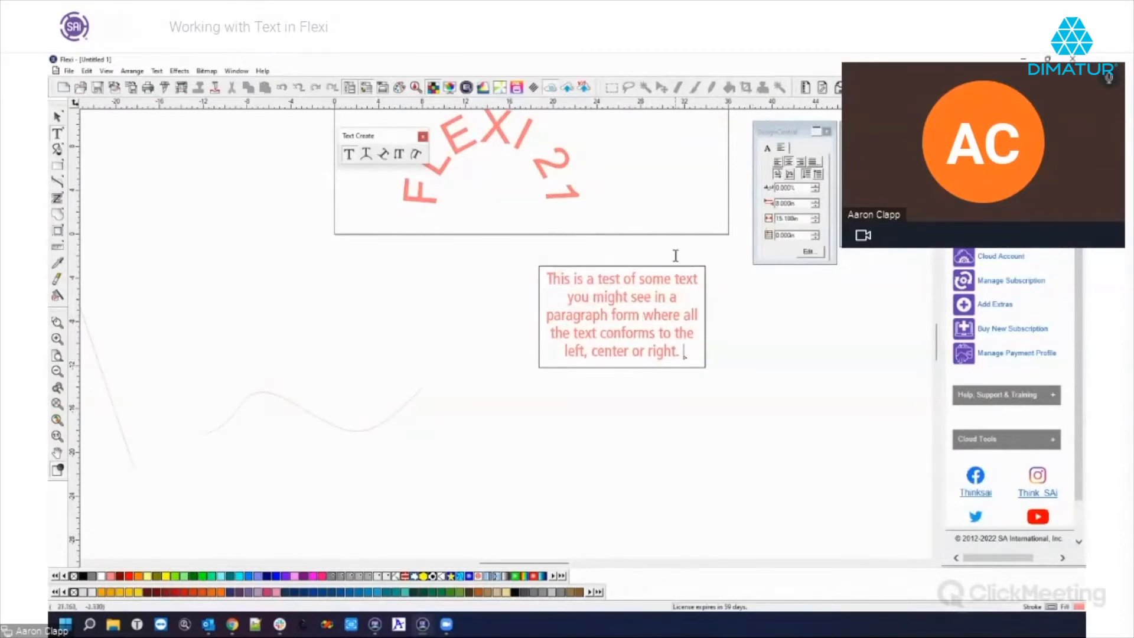
click(818, 175)
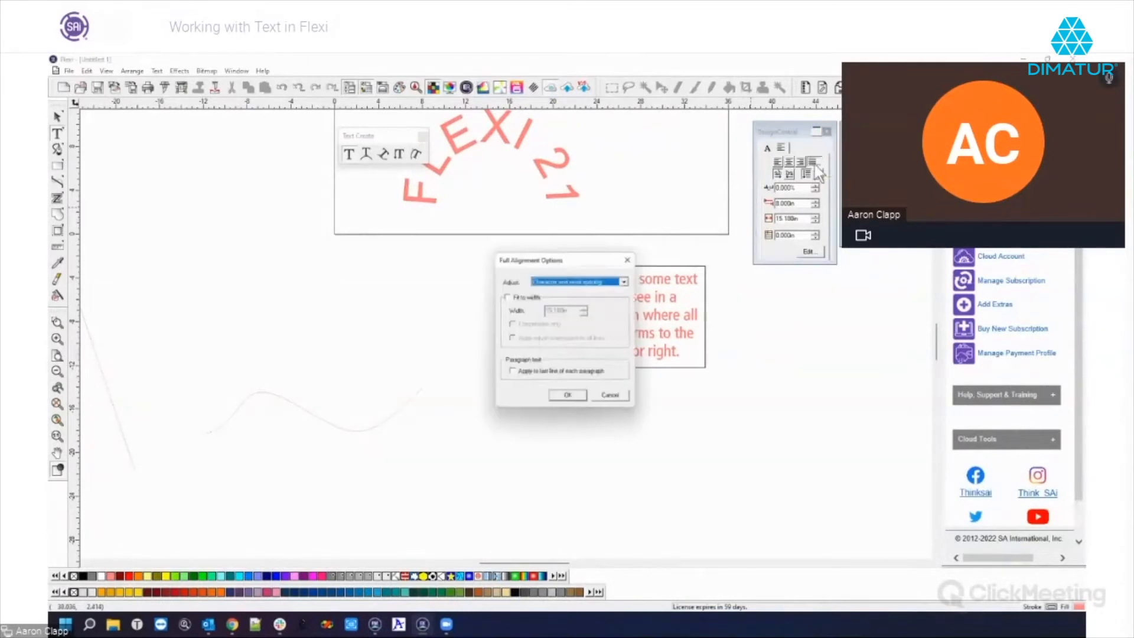
click(506, 296)
drag(574, 309, 509, 313)
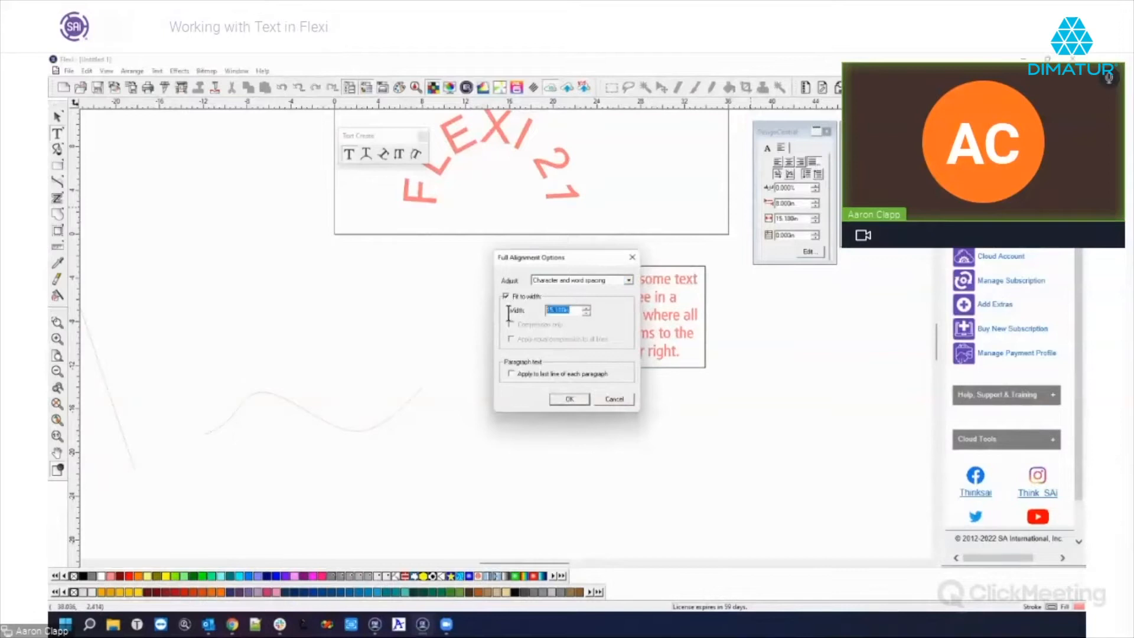
click(603, 402)
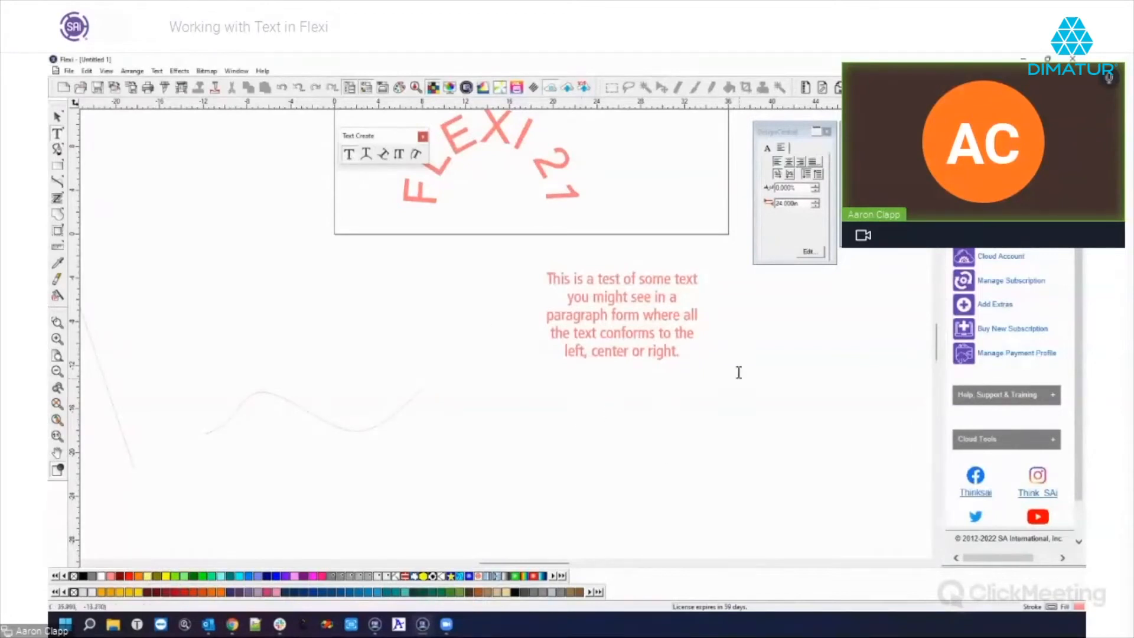
Draw a new paragraph text frame about 14.2 in wide below the existing block and enter "this is some text"
mouse_move(502, 385)
mouse_down()
mouse_move(538, 422)
mouse_move(711, 522)
mouse_move(546, 484)
mouse_move(738, 519)
mouse_move(552, 503)
mouse_move(729, 536)
mouse_move(722, 486)
mouse_move(543, 480)
mouse_move(726, 504)
mouse_move(578, 486)
mouse_move(656, 493)
mouse_up()
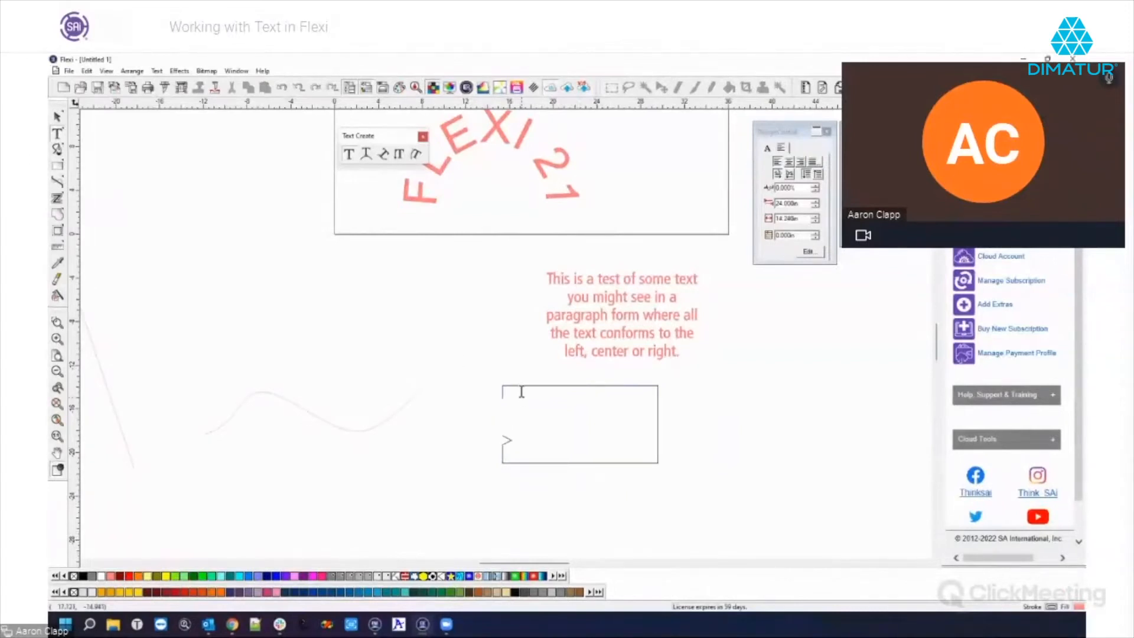
text(this )
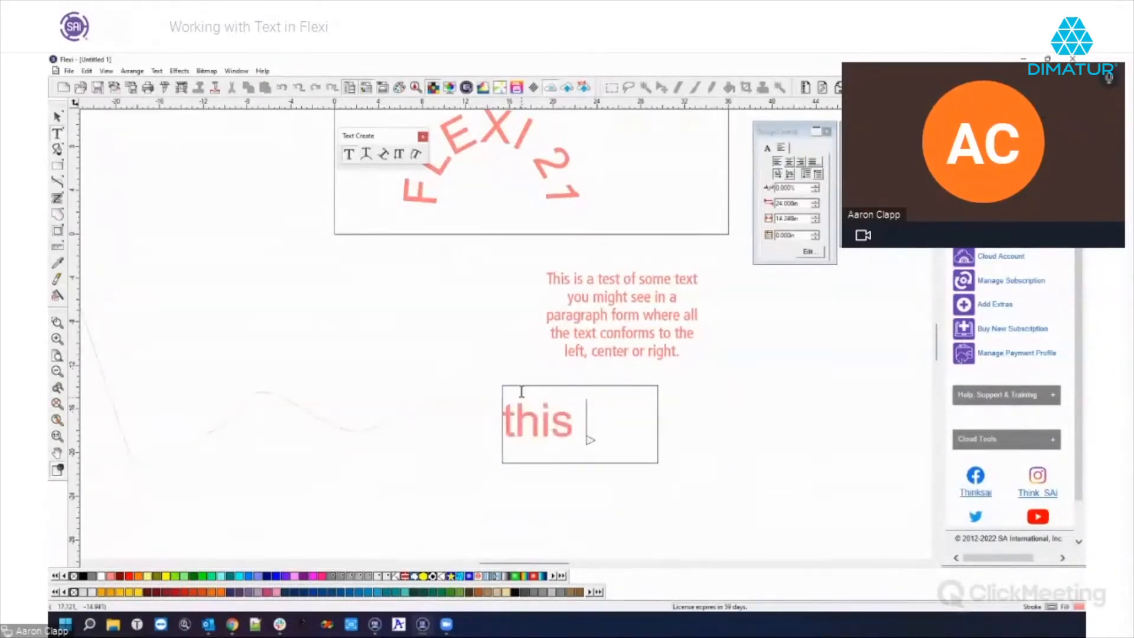
text(is some text)
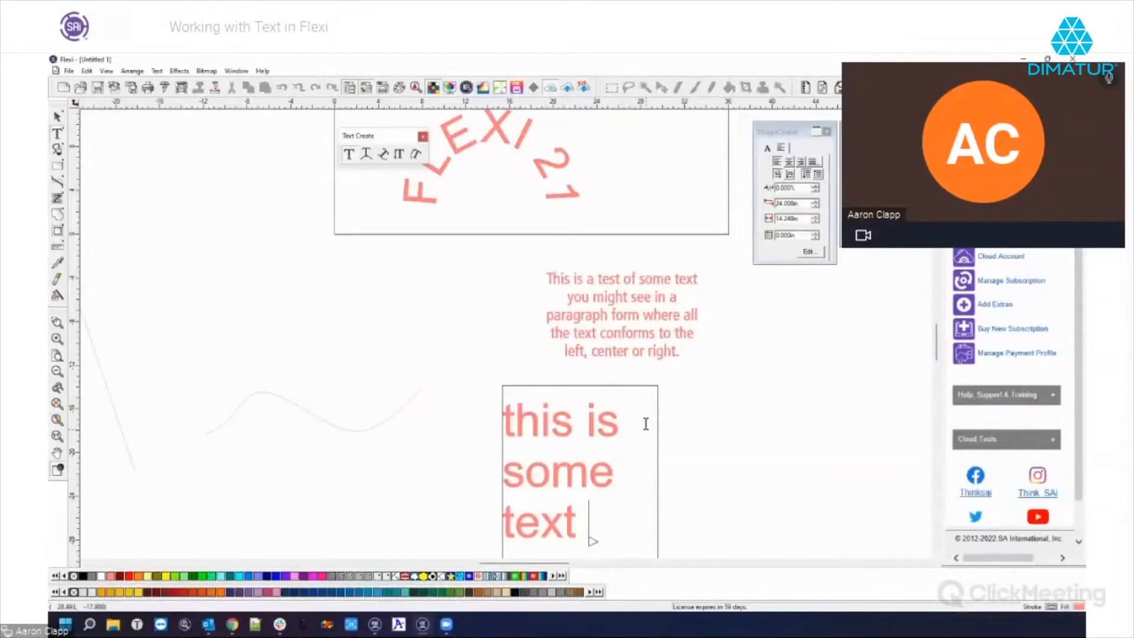
Delete all the sample text from the new paragraph frame
key(BackSpace)
key(BackSpace)
key(BackSpace)
key(BackSpace)
key(BackSpace)
key(BackSpace)
key(BackSpace)
key(BackSpace)
key(BackSpace)
key(BackSpace)
key(BackSpace)
key(BackSpace)
key(BackSpace)
key(BackSpace)
key(BackSpace)
key(BackSpace)
key(BackSpace)
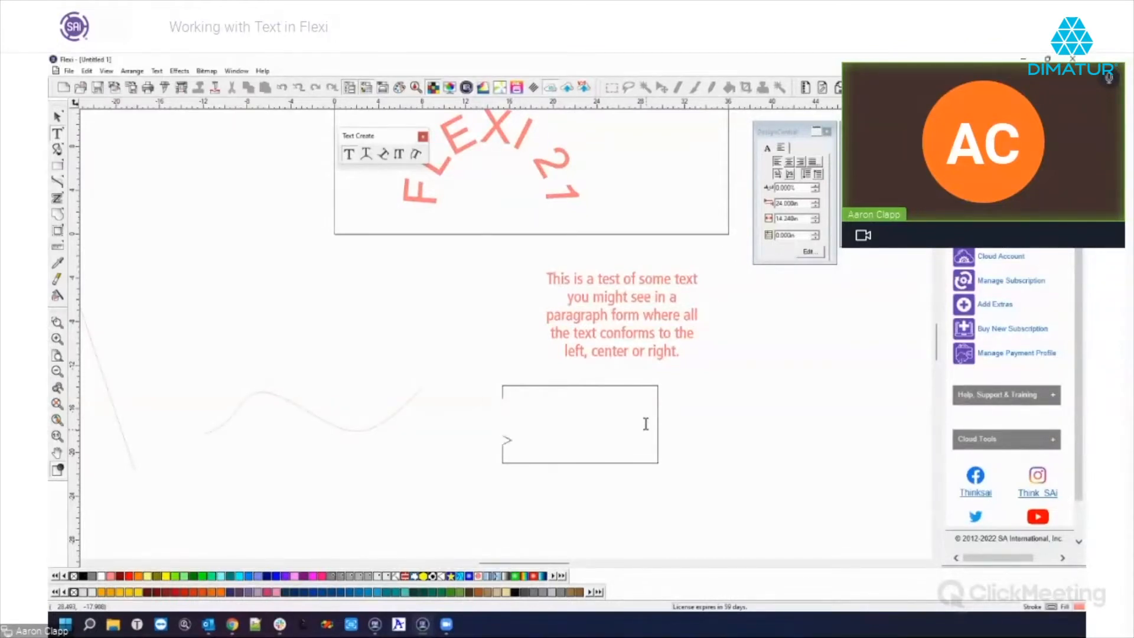
Draw another paragraph text frame about 14.4 in wide beside the paragraph and leave it empty, ending text editing
drag(727, 370, 884, 485)
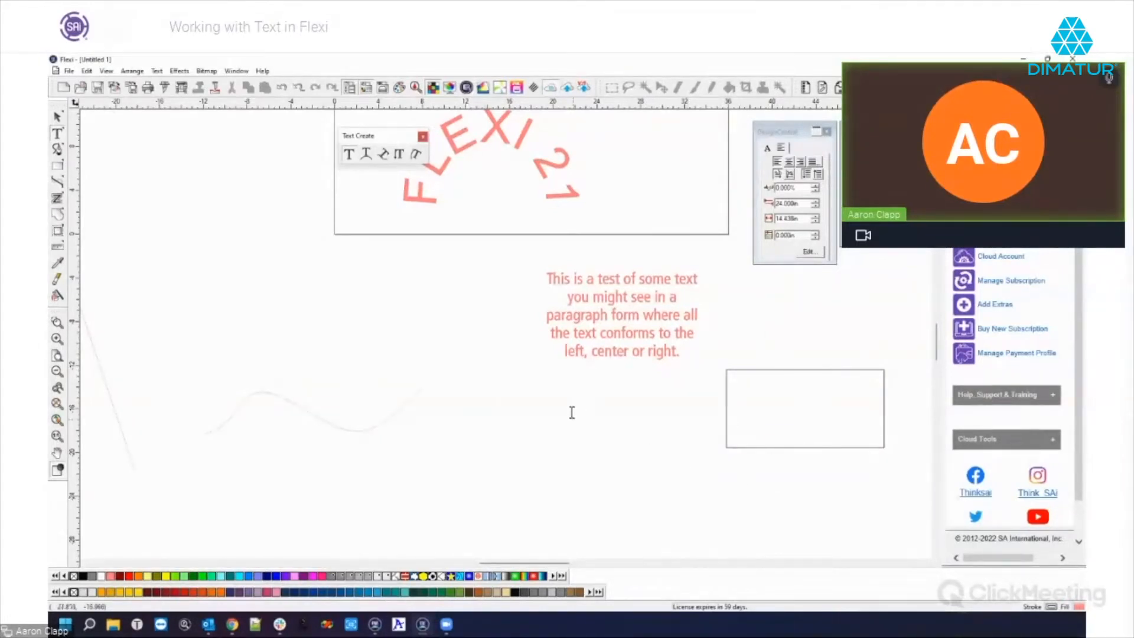
scroll(600, 443, down, 3)
scroll(599, 440, up, 3)
ctrl+scroll(599, 440, down, 2)
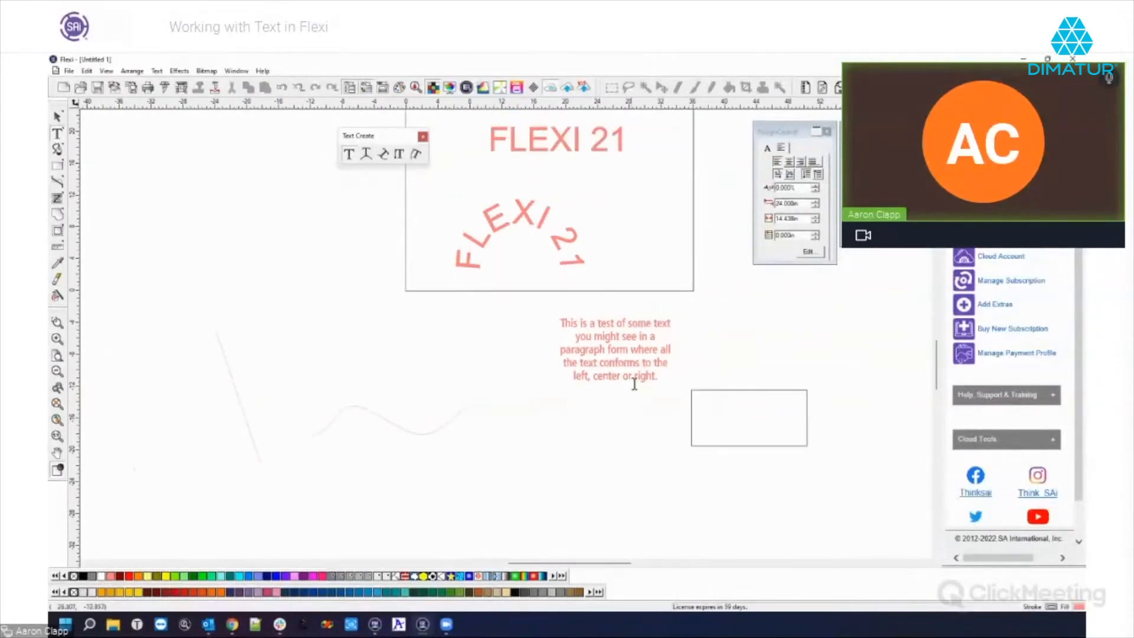
right_click(757, 348)
click(758, 345)
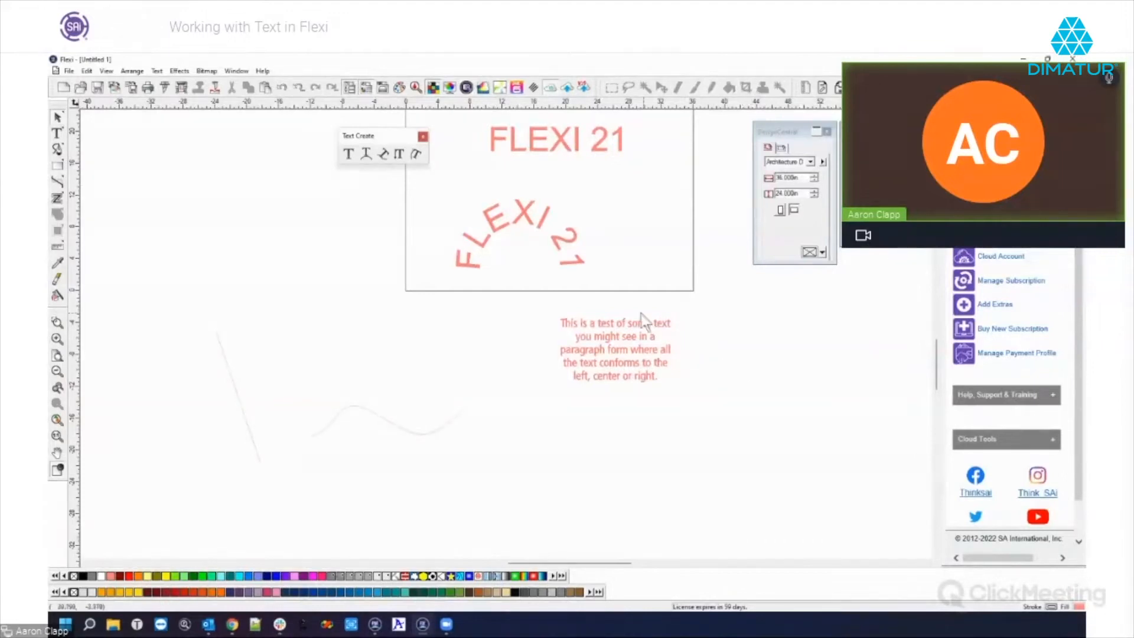
Convert the straight "FLEXI 21" text to outlines and deselect it
click(619, 325)
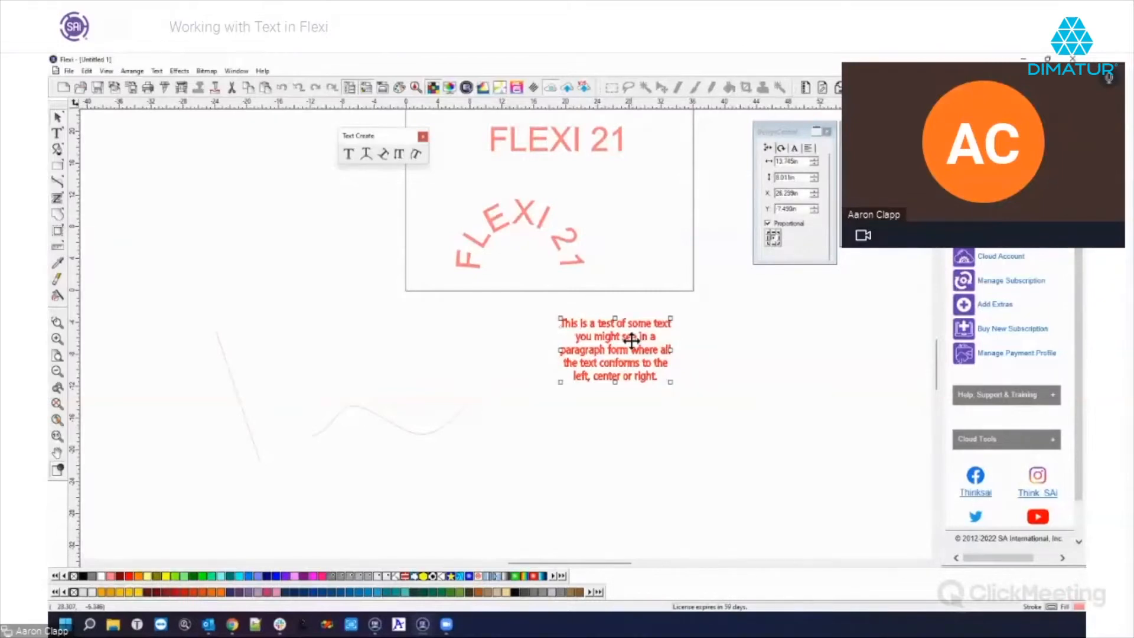
key(Tab)
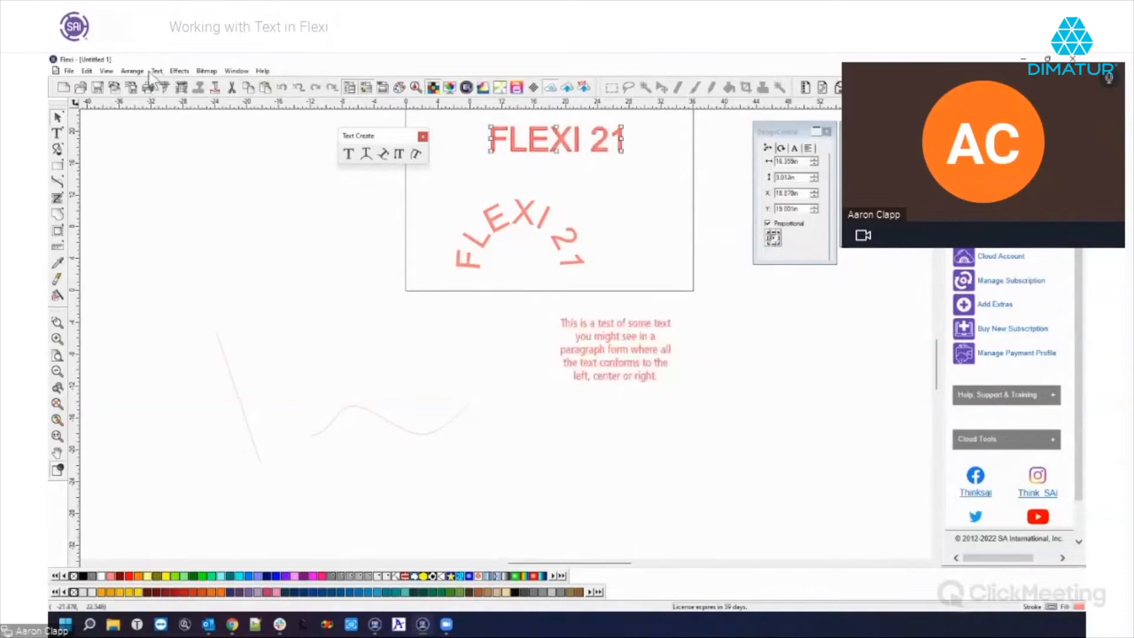
click(131, 71)
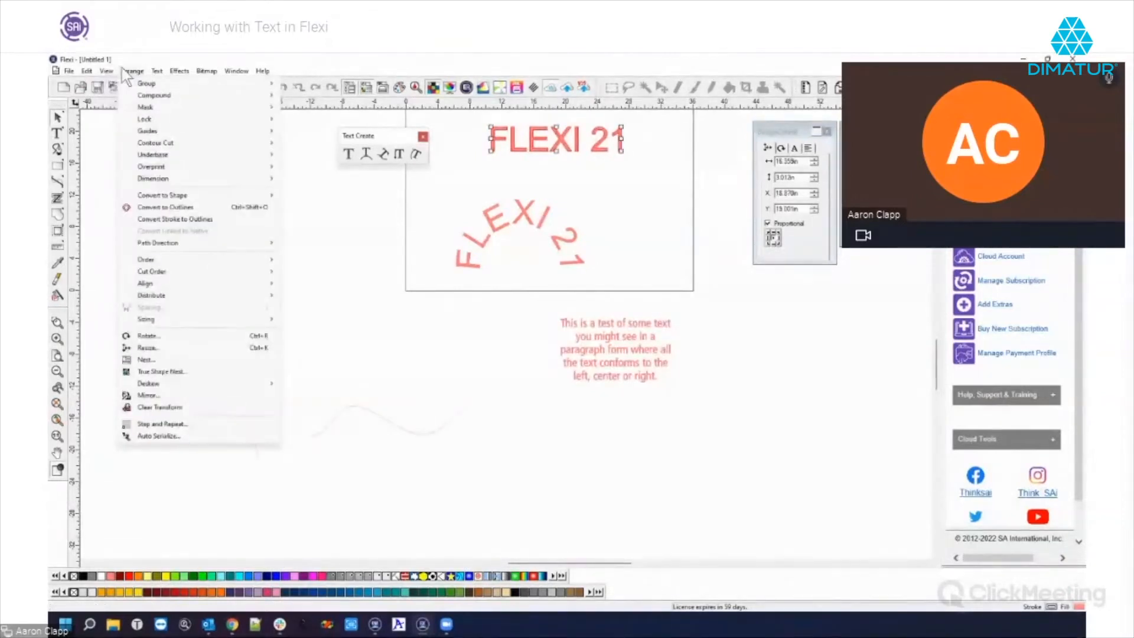
click(143, 210)
click(499, 148)
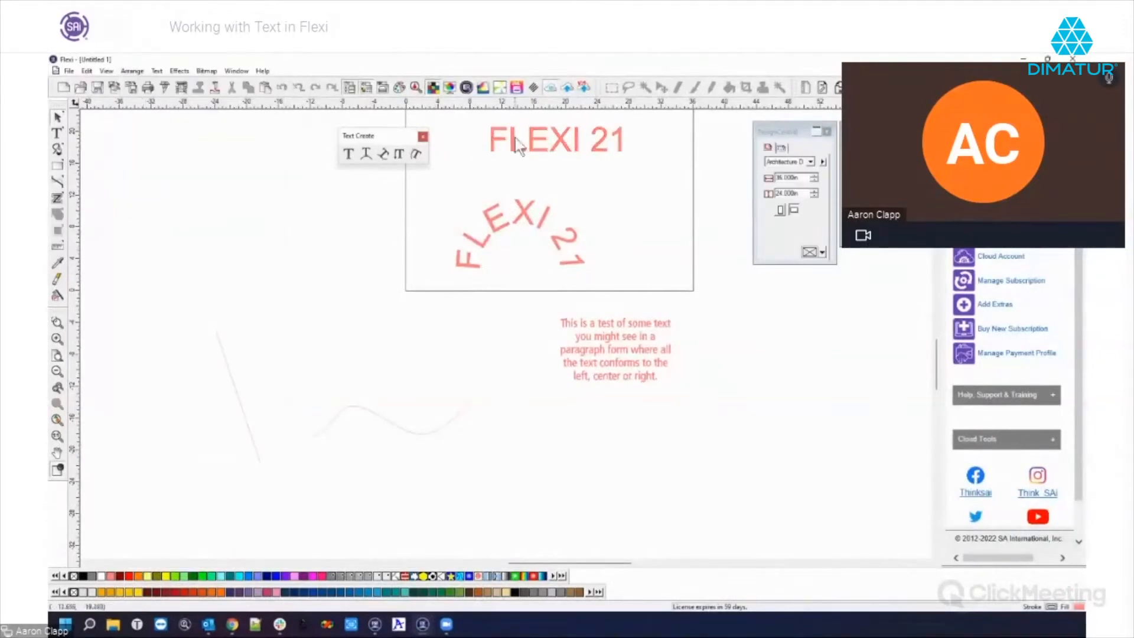
Select the outlined "FLEXI 21" and the arc text in turn to compare which properties each offers
click(516, 141)
click(516, 157)
drag(485, 120, 628, 156)
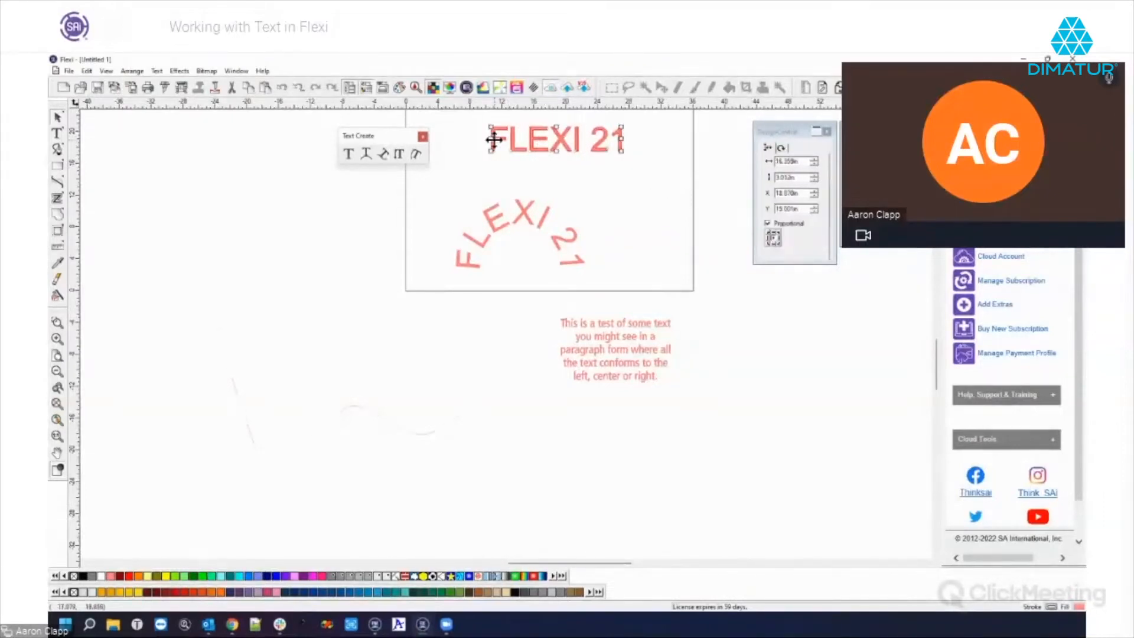
click(522, 219)
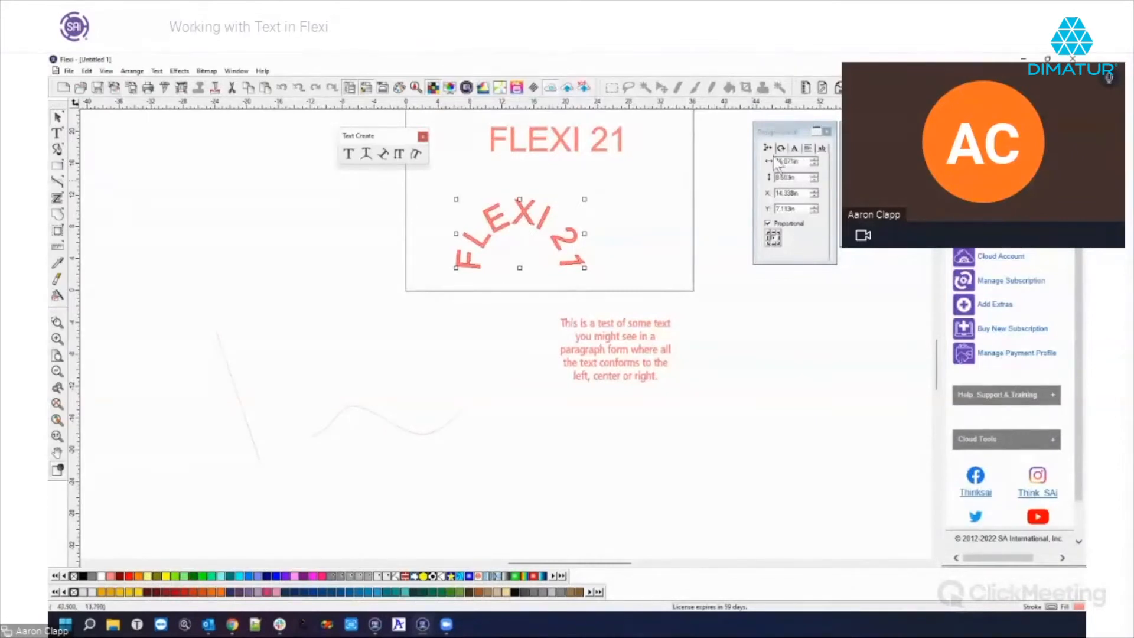
Delete the whole outlined straight "FLEXI 21" from the page
click(550, 155)
drag(482, 121, 670, 161)
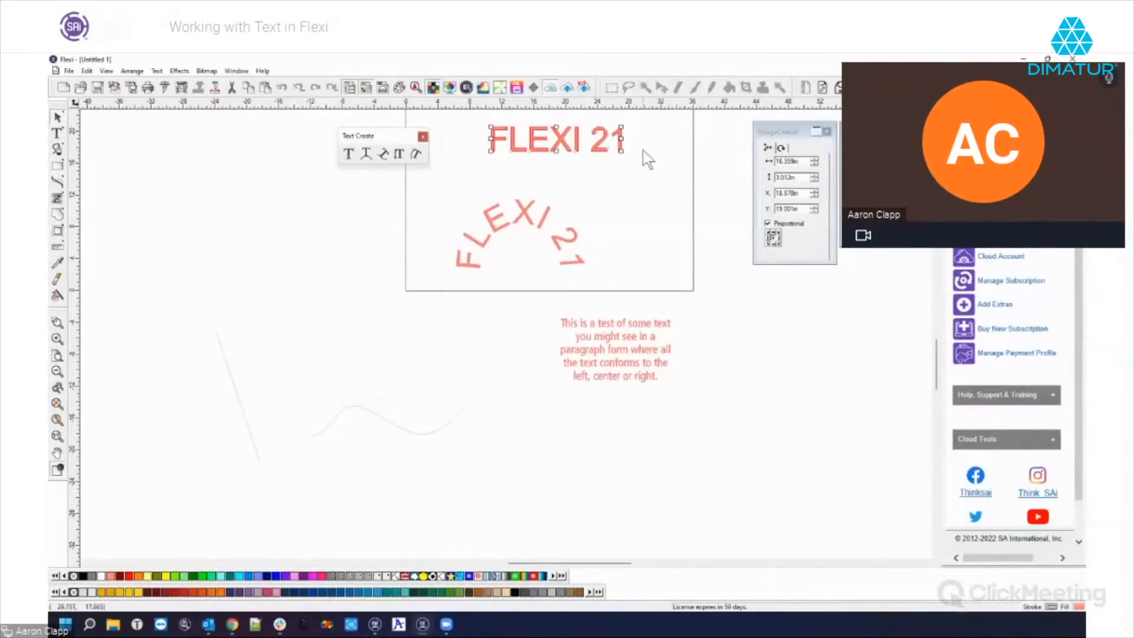
key(Delete)
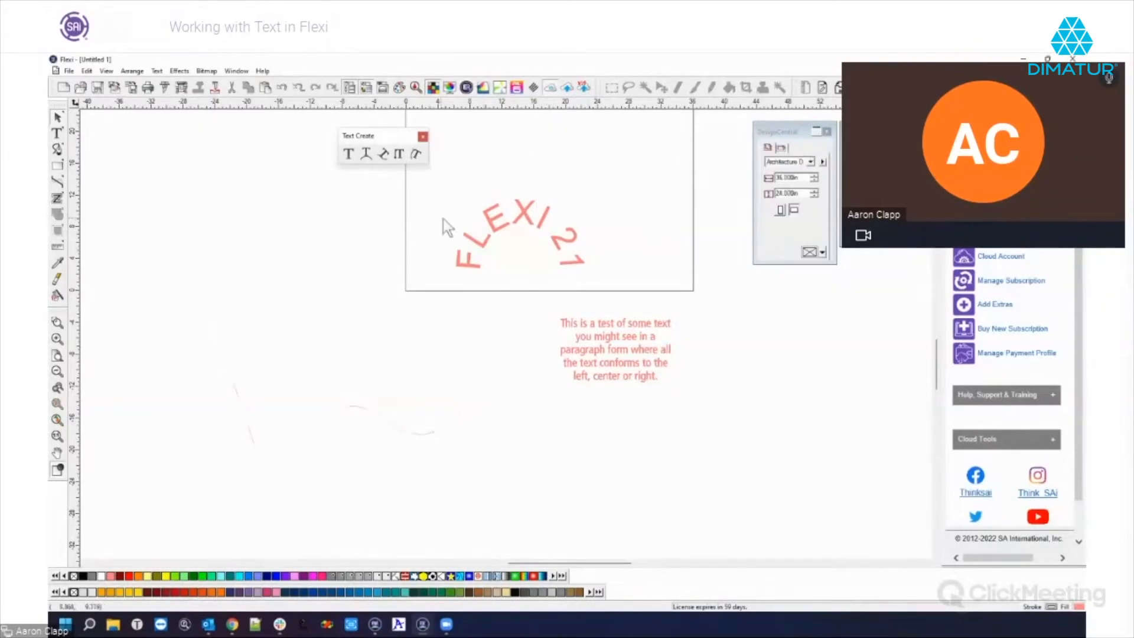
Place a new arc text below the page, beside the paragraph, and set its arc radius to 10 in
click(364, 156)
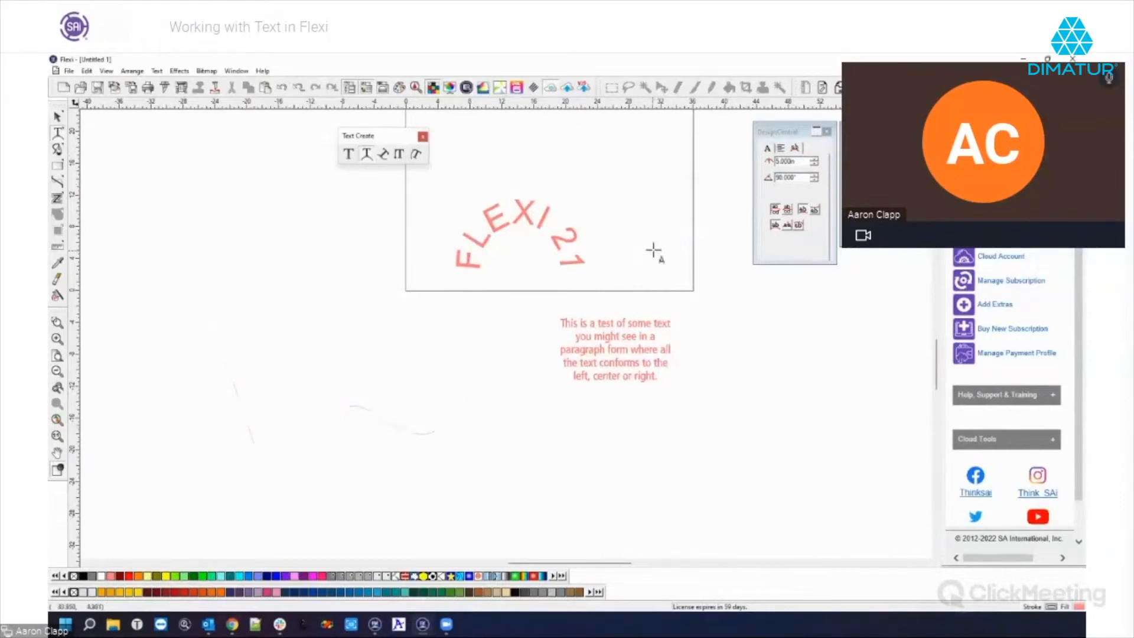
double_click(802, 161)
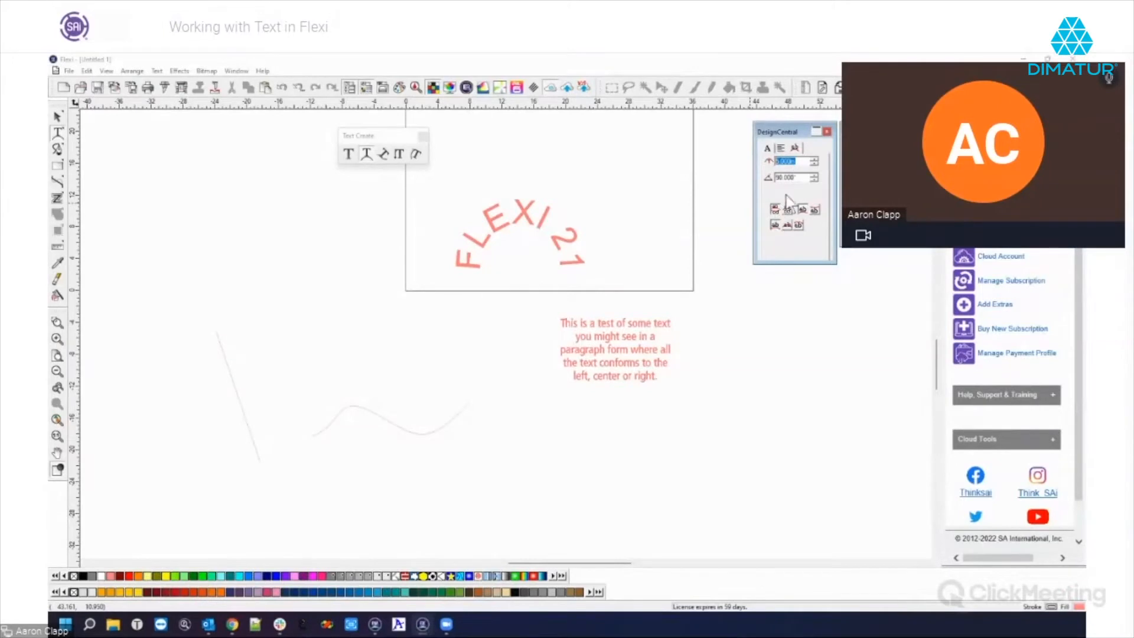
click(732, 363)
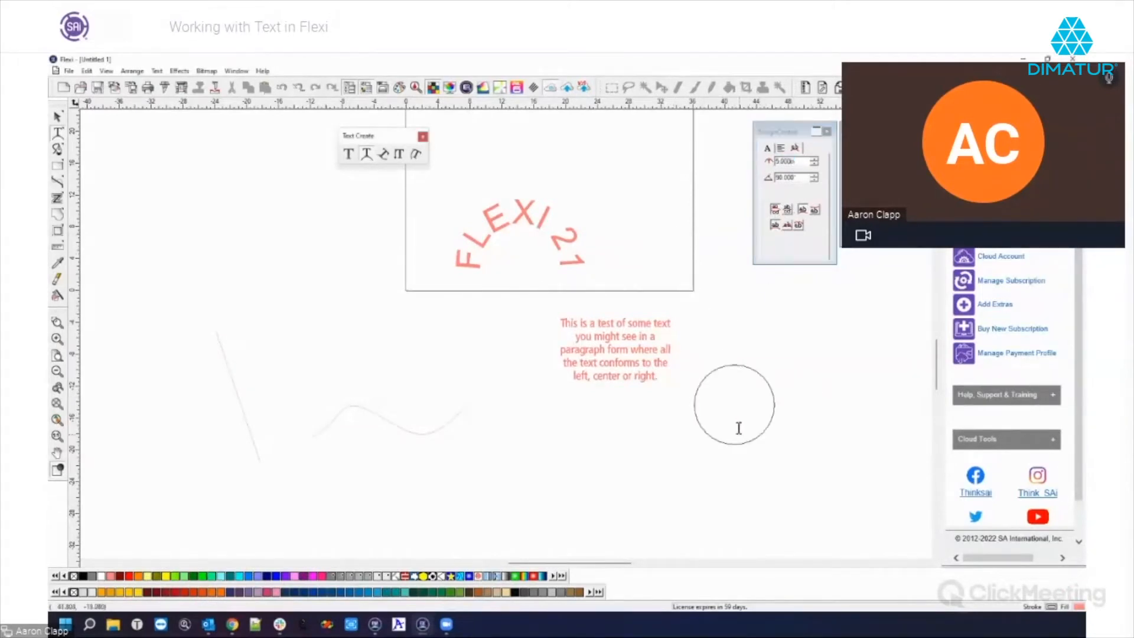
double_click(786, 162)
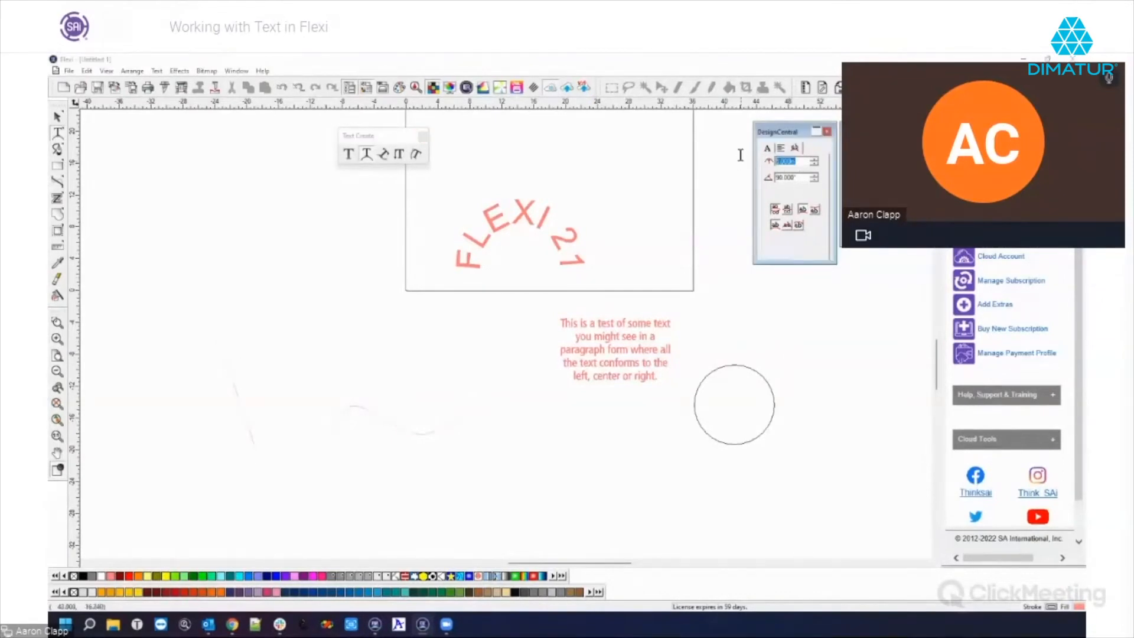
text(10)
key(Tab)
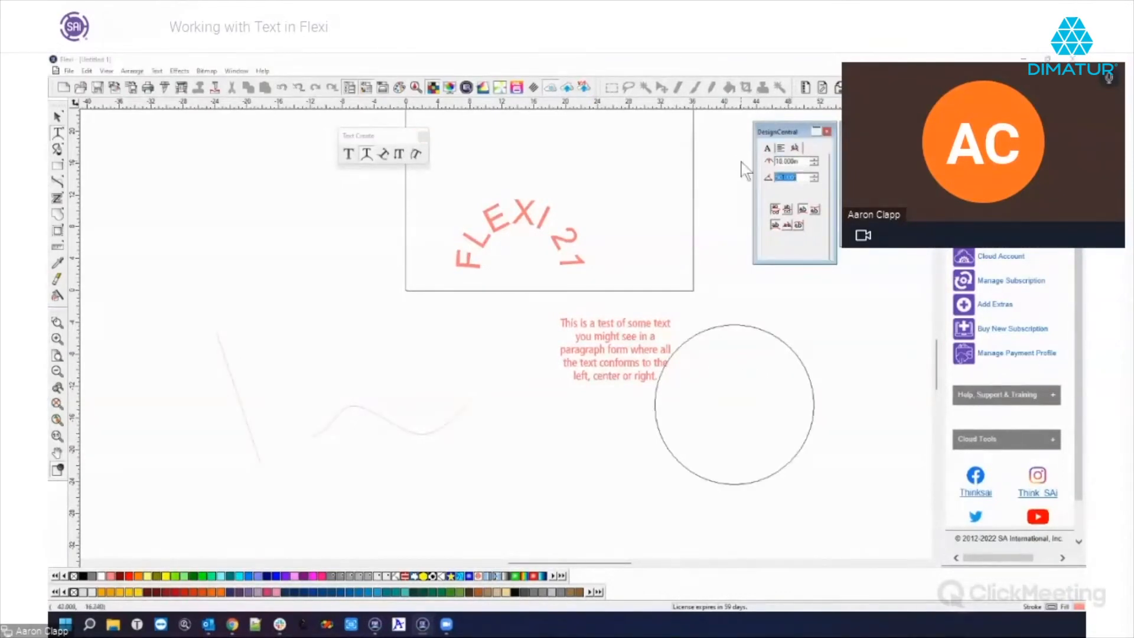
Enter "TEST TEXT" on the new arc and end text editing
click(734, 324)
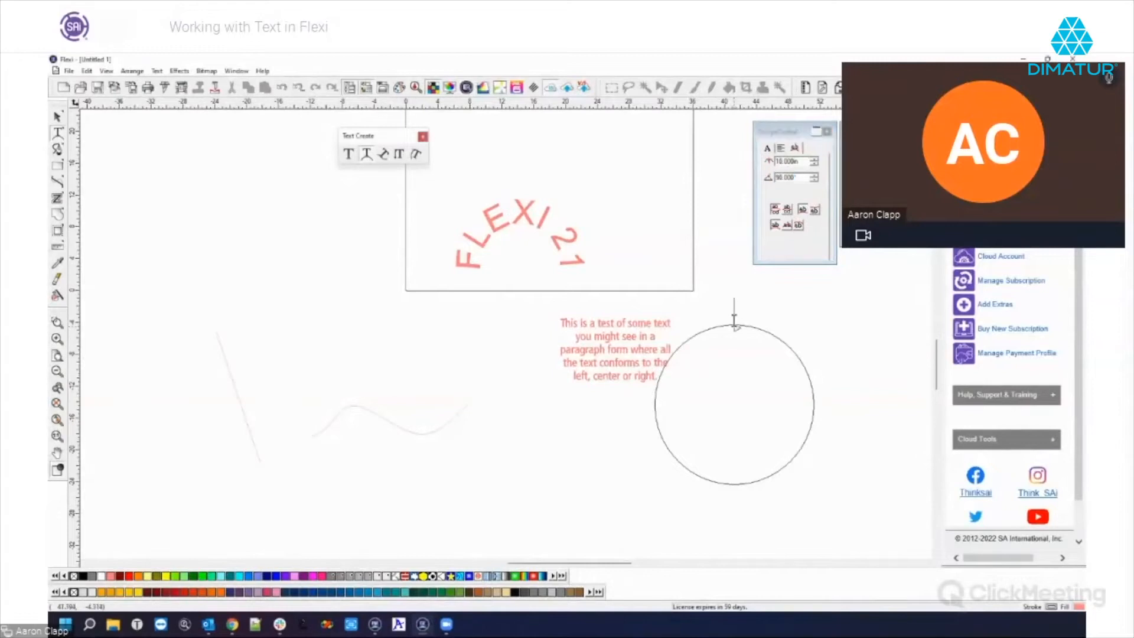
text(TEST)
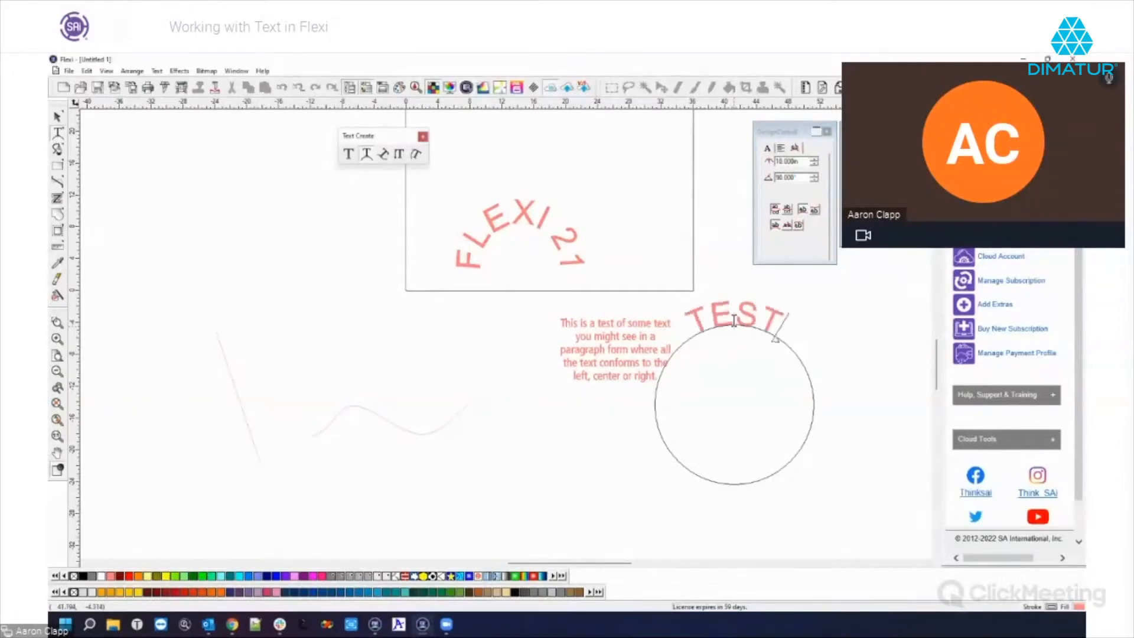
text( tEXT)
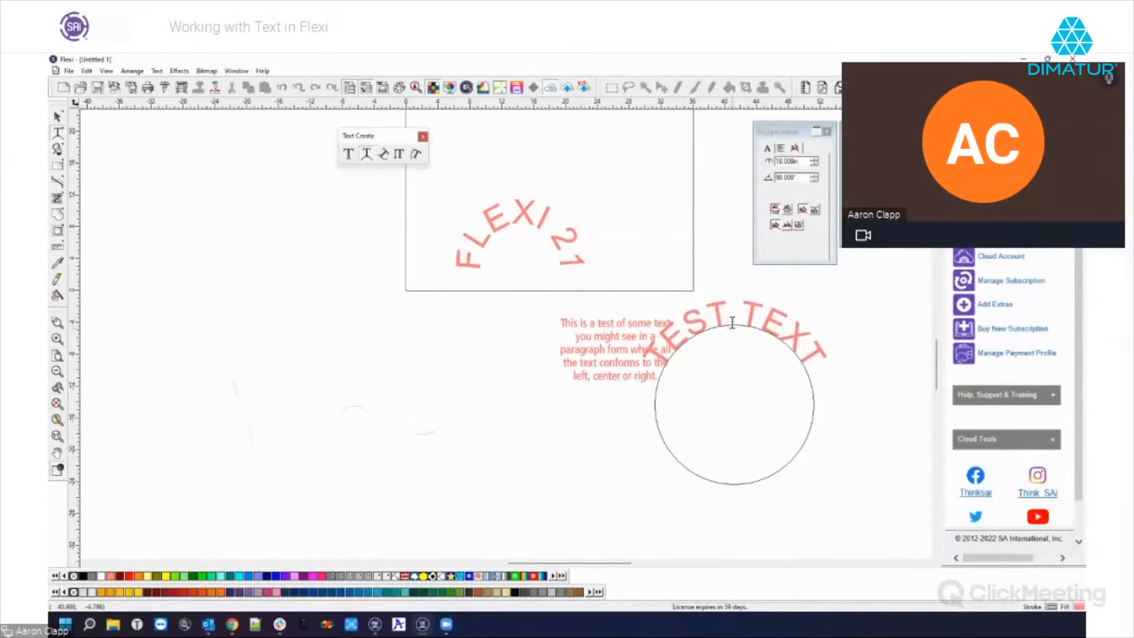
click(58, 117)
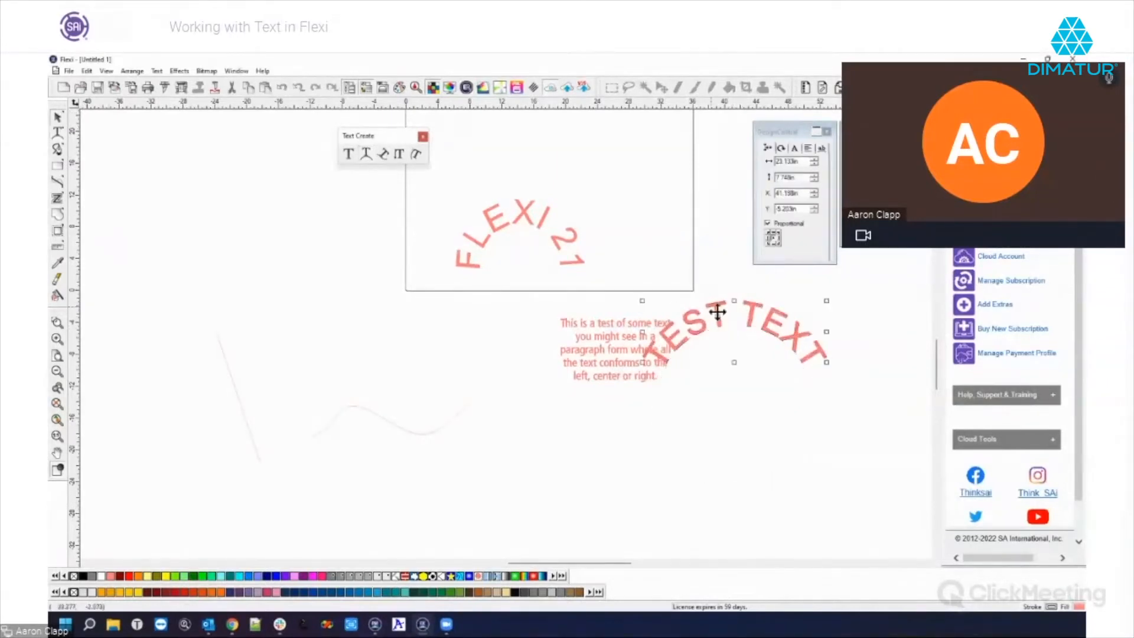
Try stretching the "TEST TEXT" arc text vertically, undo it, and move the text down and right, clear of the paragraph
drag(737, 362, 821, 455)
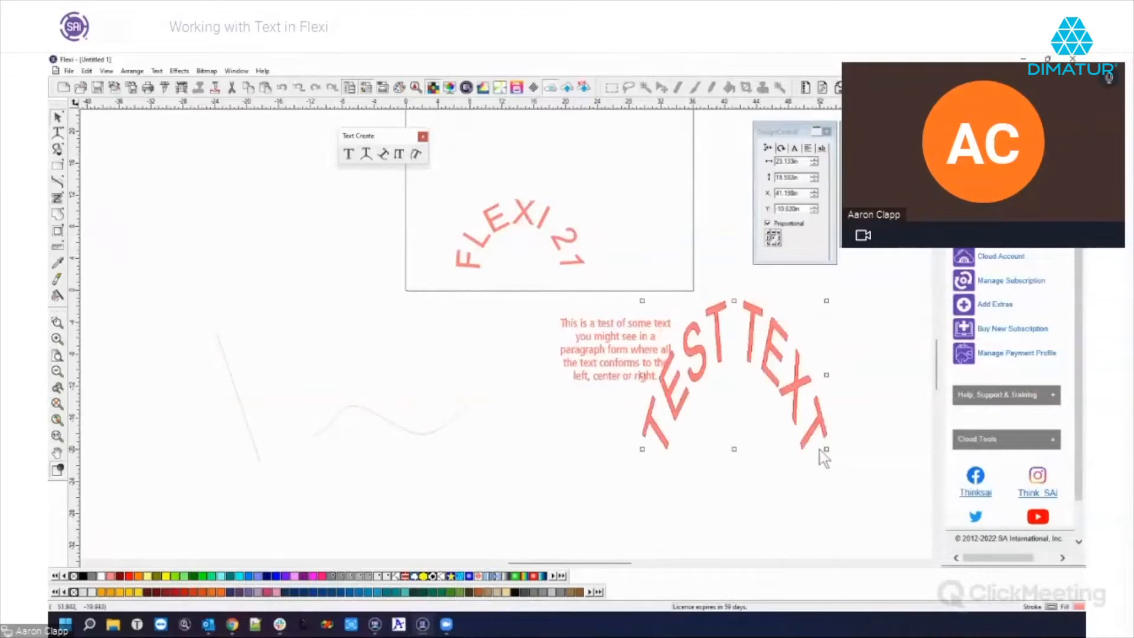
key(ctrl+z)
drag(751, 316, 795, 407)
scroll(619, 399, down, 4)
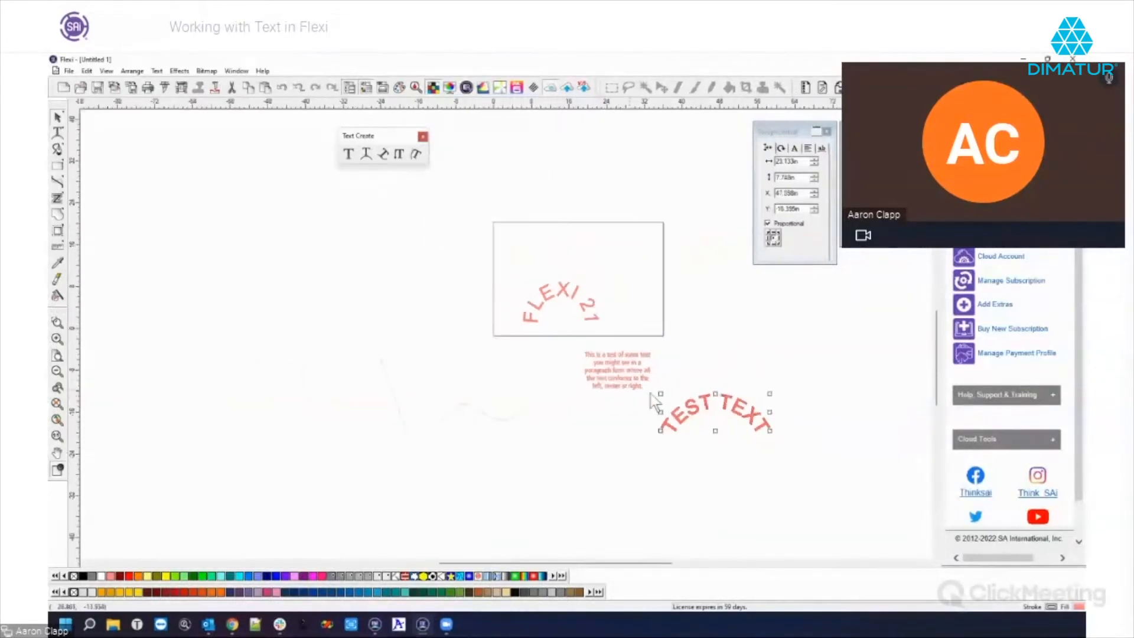
scroll(824, 502, up, 2)
scroll(825, 501, up, 1)
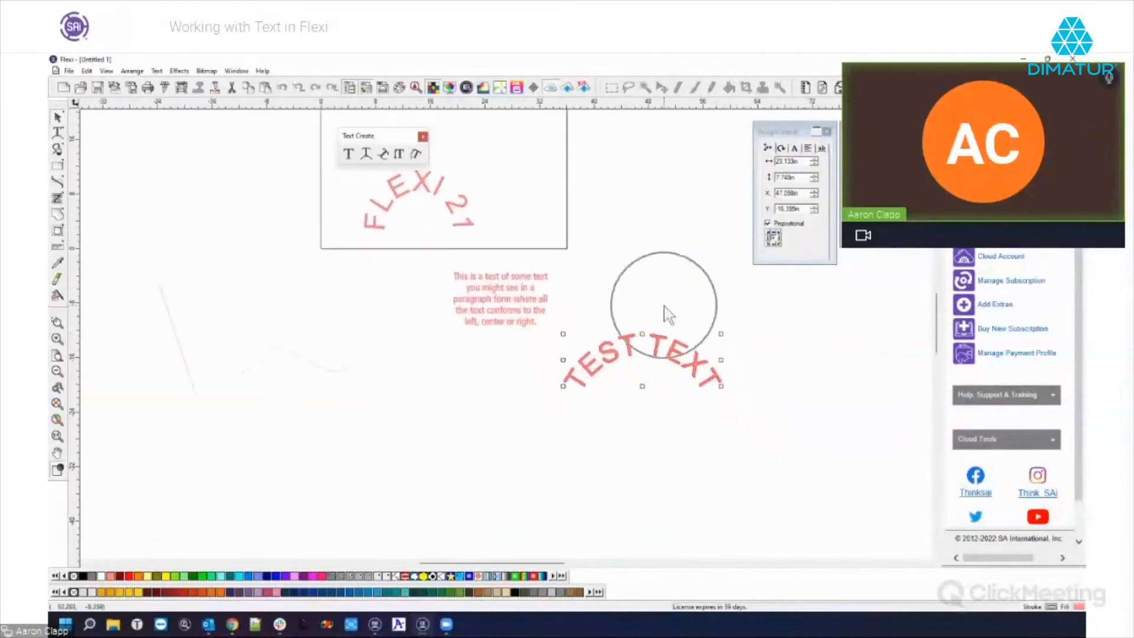
Try the arc placement and vertical alignment options on "TEST TEXT", leaving the letters vertically centred on the arc line
click(56, 131)
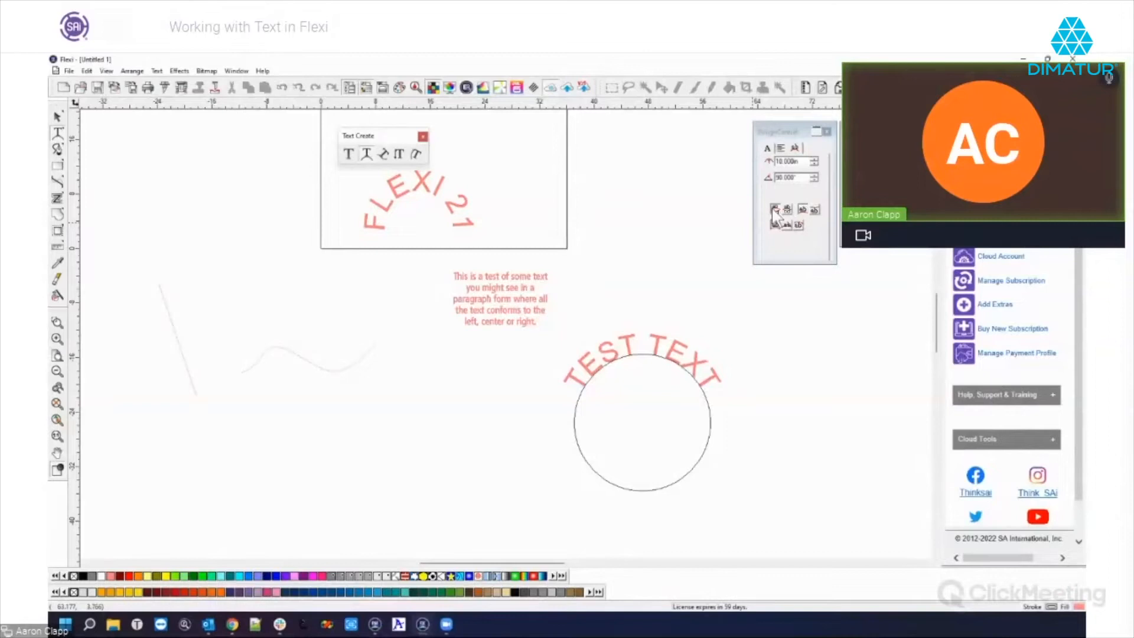
click(813, 210)
click(814, 210)
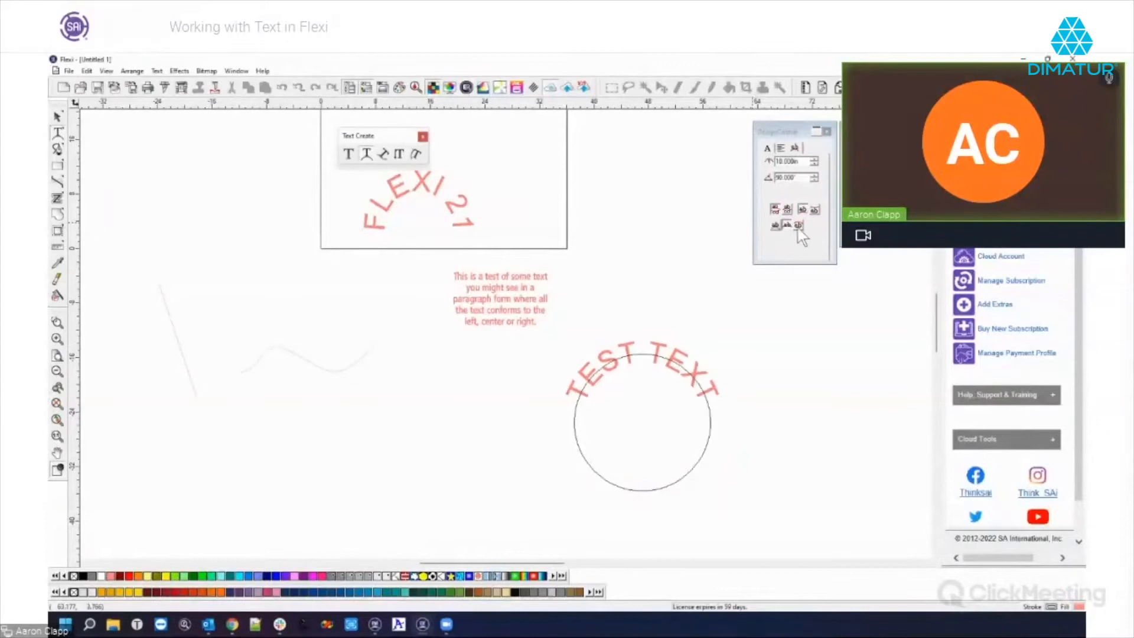
click(801, 228)
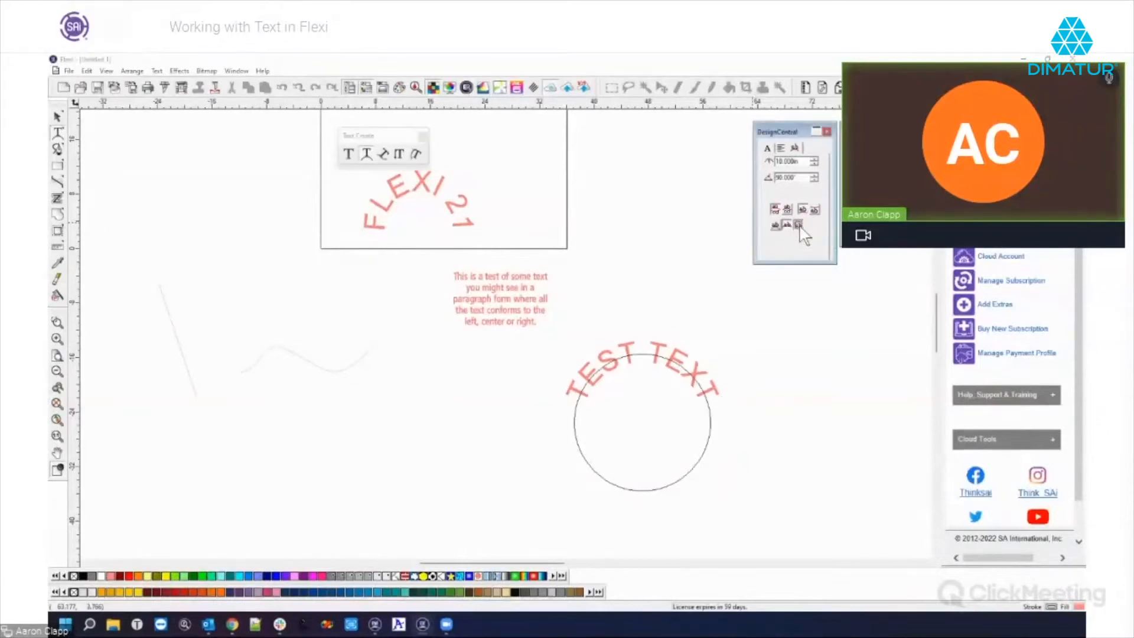
click(786, 226)
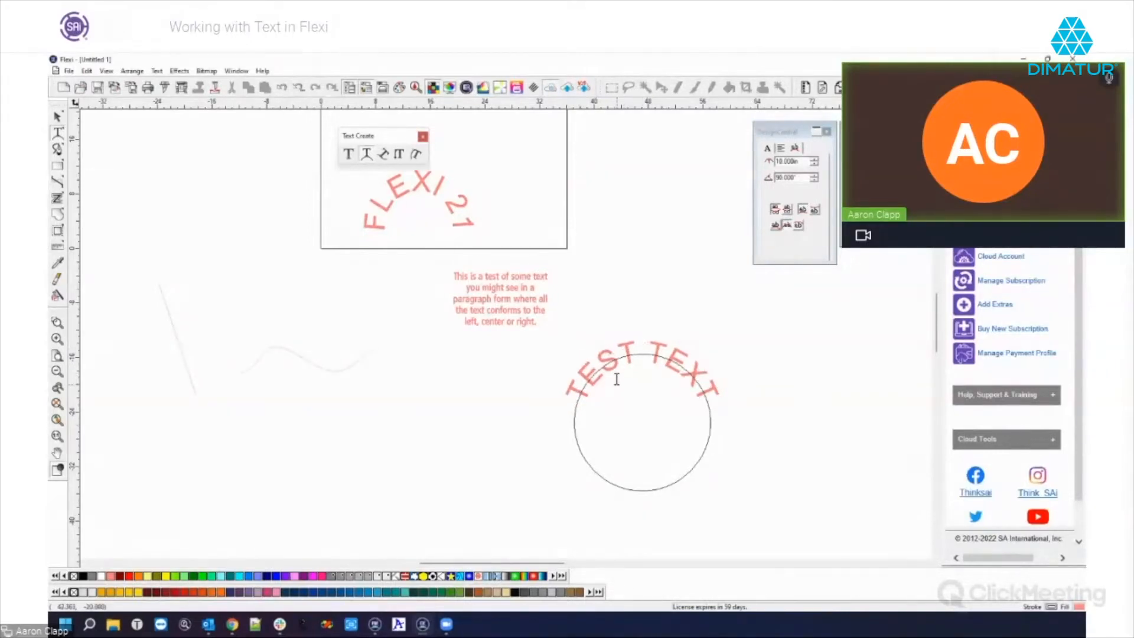
Try lower and higher baseline shifts on the "TEST TEXT" arc text and reset the baseline shift to 0
click(768, 149)
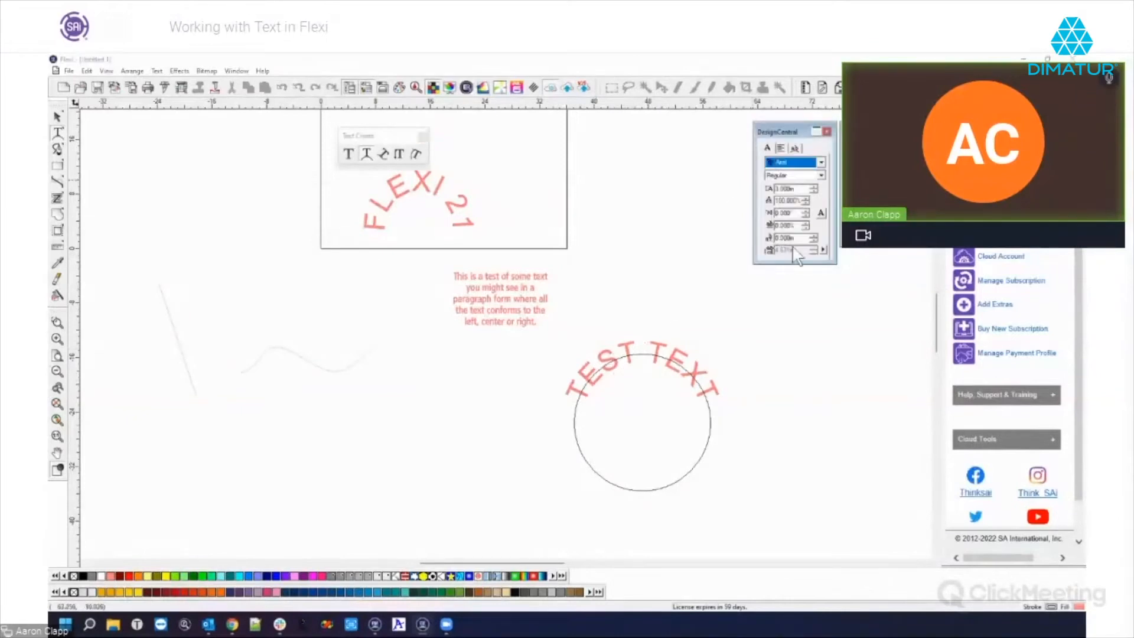
click(813, 237)
click(813, 237)
click(813, 237)
click(813, 241)
click(813, 239)
click(813, 238)
click(813, 239)
click(813, 238)
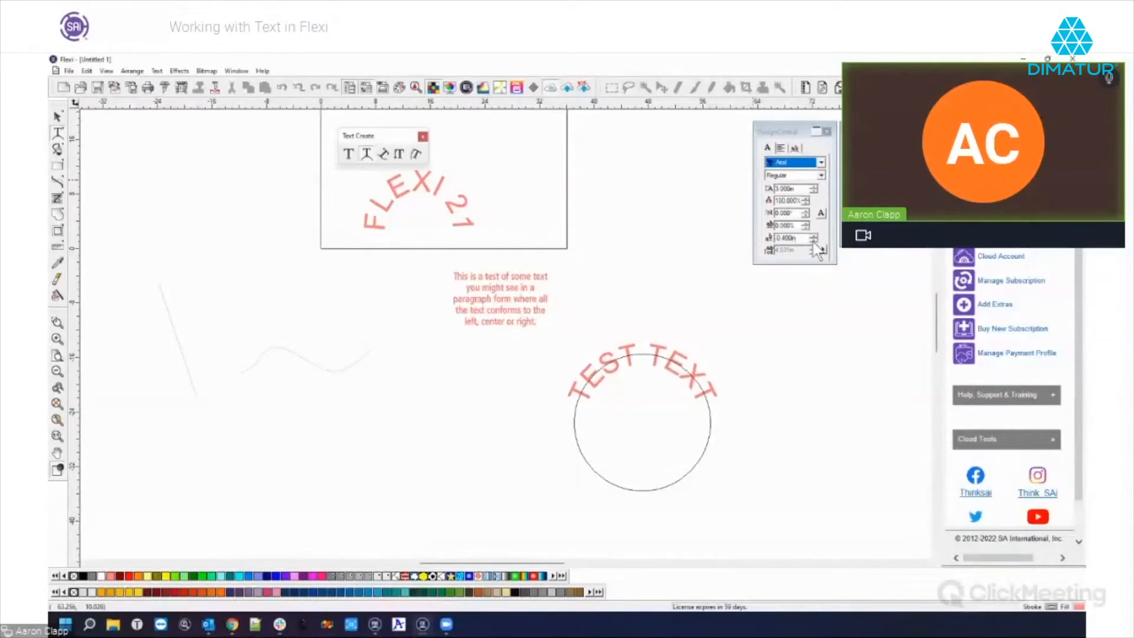
click(813, 241)
click(813, 241)
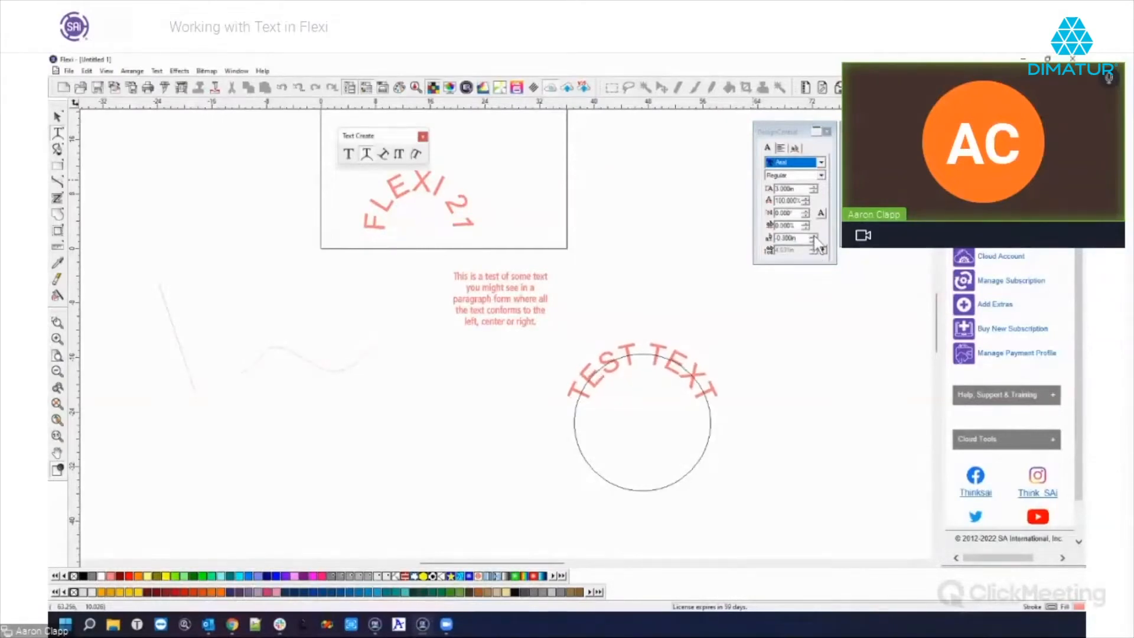
click(814, 237)
click(814, 236)
click(813, 236)
click(814, 236)
click(814, 240)
drag(799, 238, 763, 237)
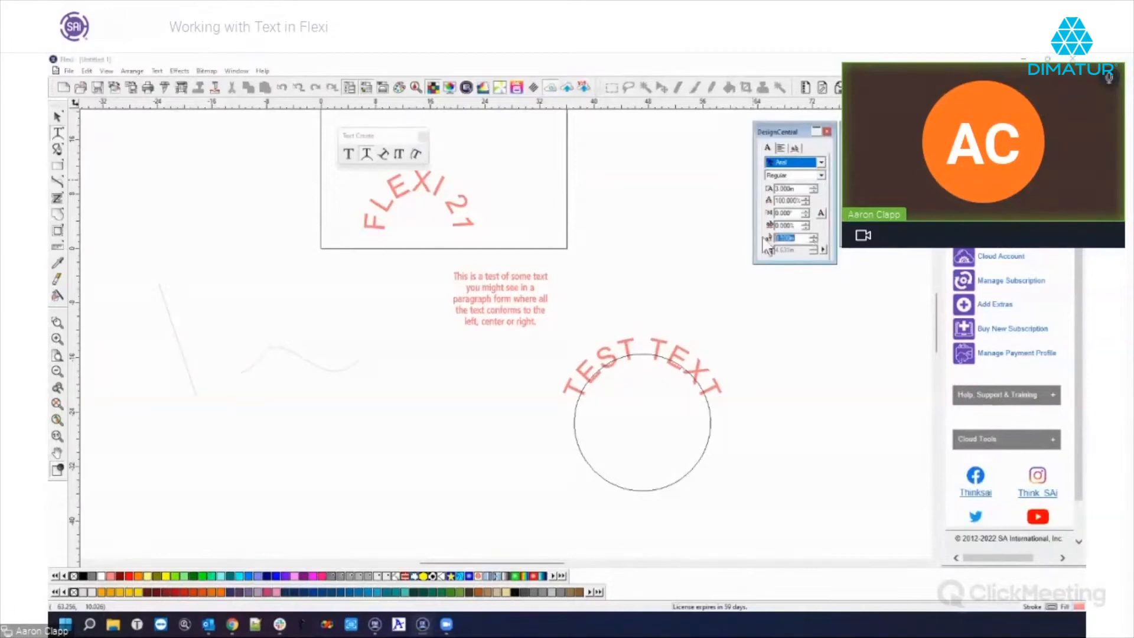
text(0)
key(Return)
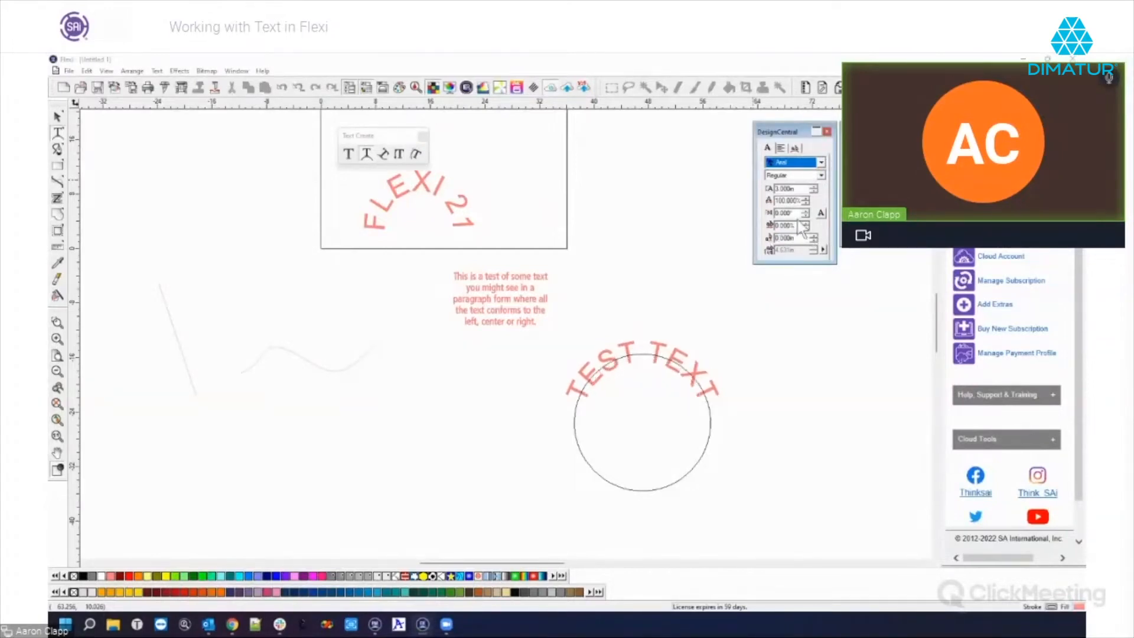
Increase the "TEST TEXT" arc text's angle to 170° to rotate it around the circle
click(795, 148)
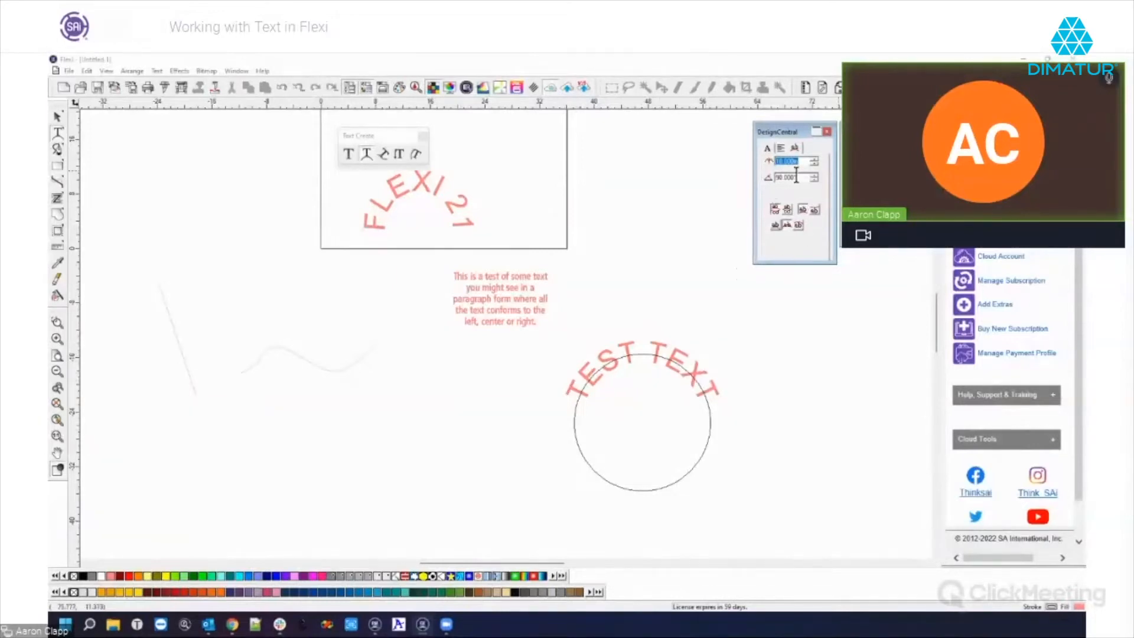
click(814, 176)
click(814, 176)
click(814, 176)
click(814, 176)
click(815, 176)
click(814, 176)
click(814, 175)
click(814, 175)
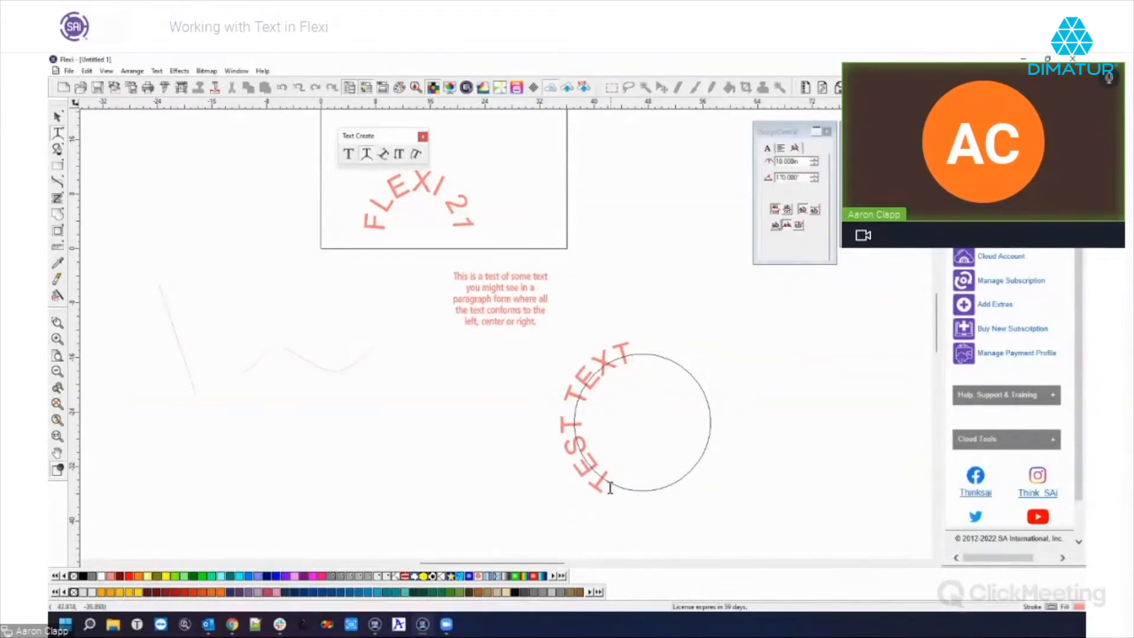
Try the alternate text direction on the "TEST TEXT" arc text and change its justification to left
click(782, 148)
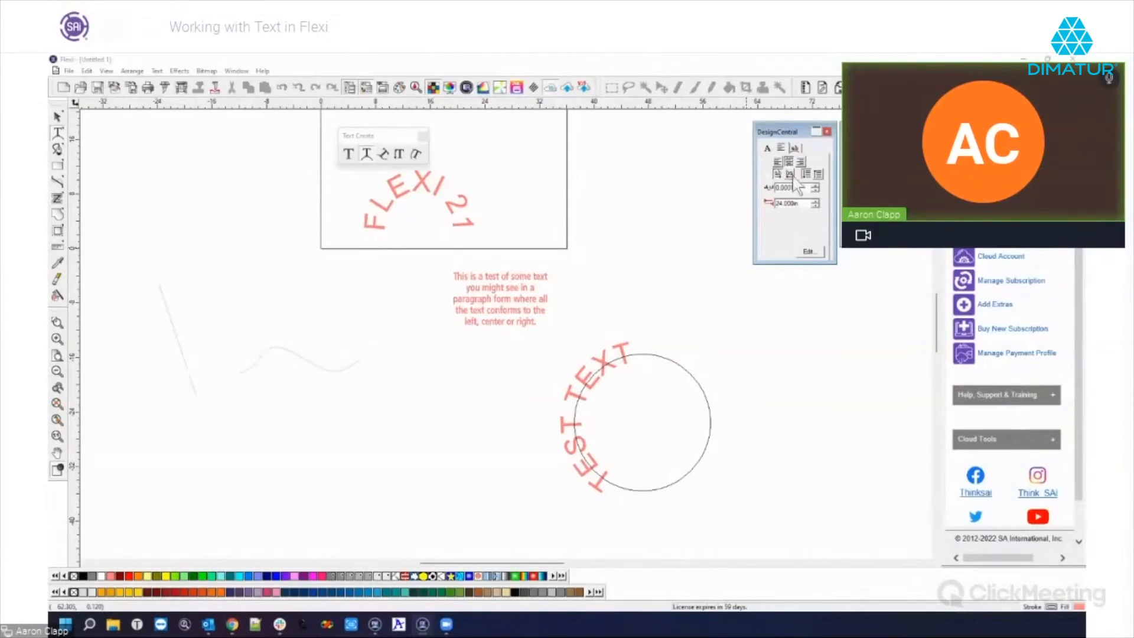
click(790, 174)
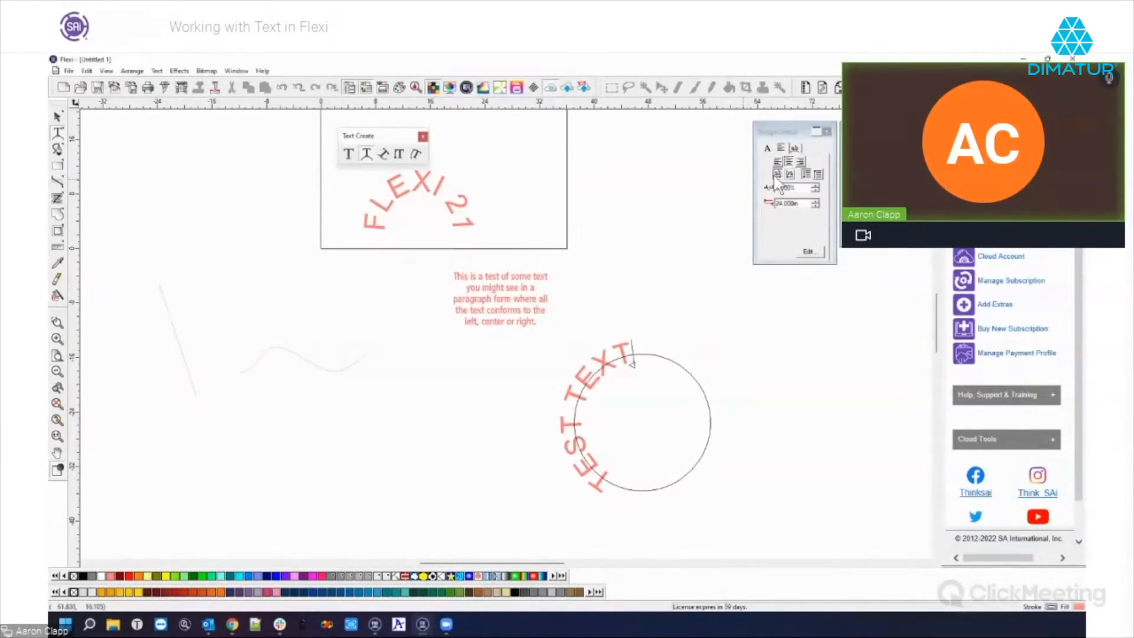
click(789, 161)
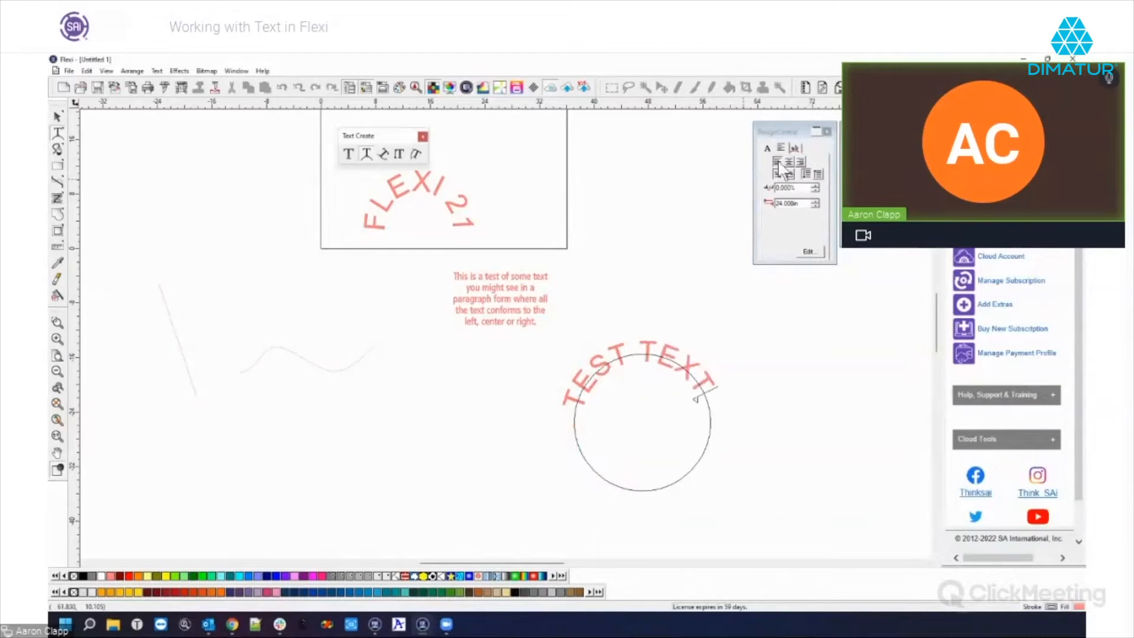
Set the left-justified arc text's angle to 90° and return to its paragraph properties
click(796, 148)
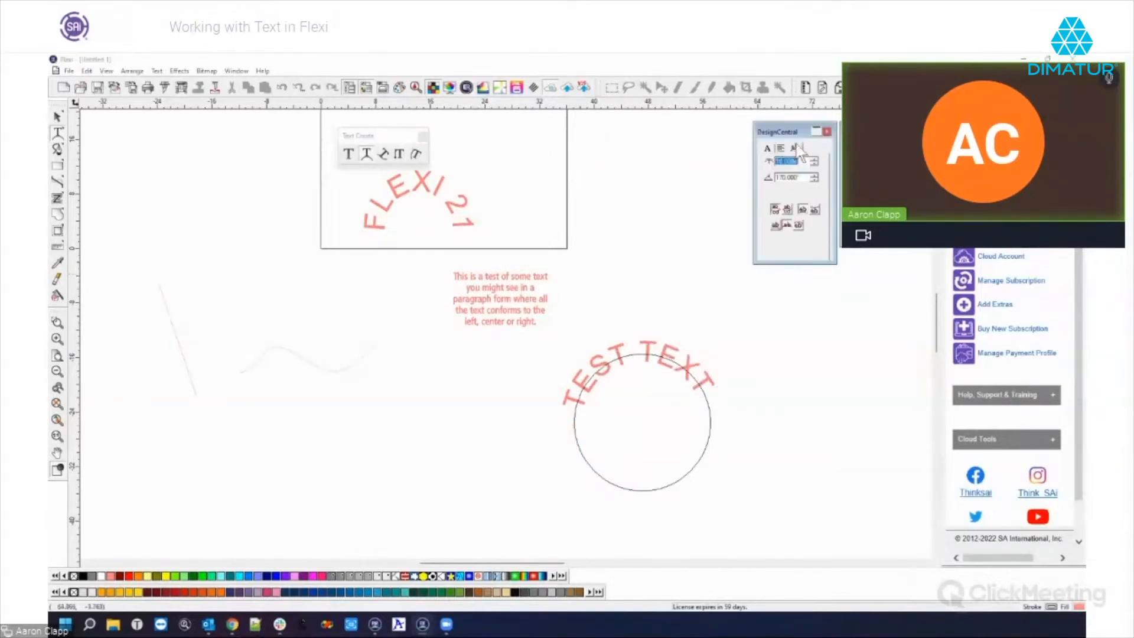
click(780, 177)
text(90)
key(Return)
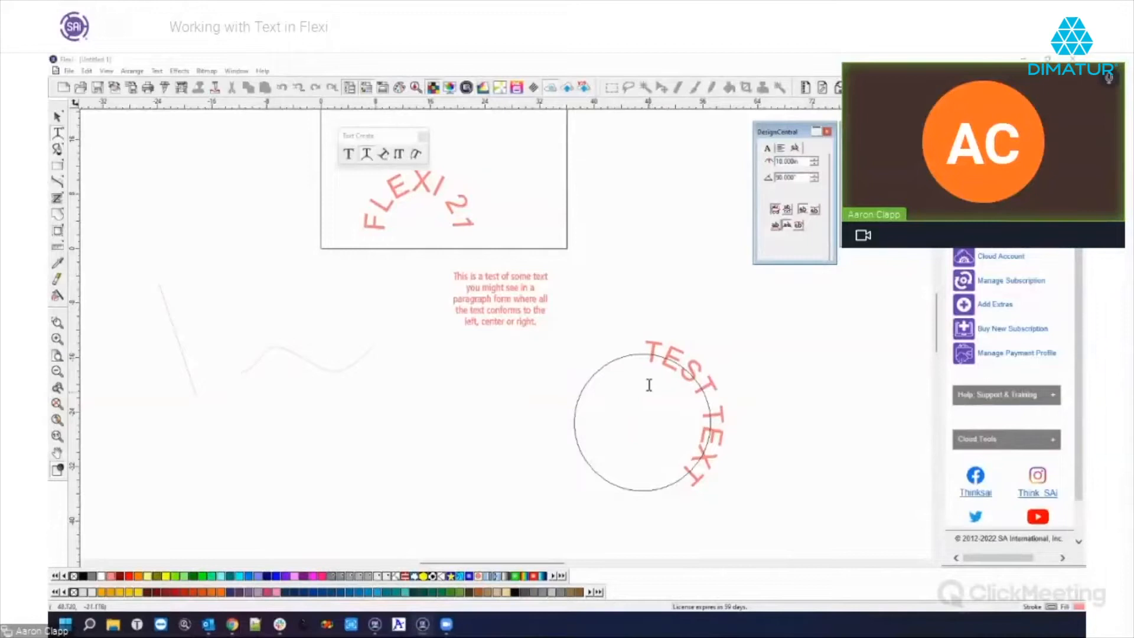
click(780, 148)
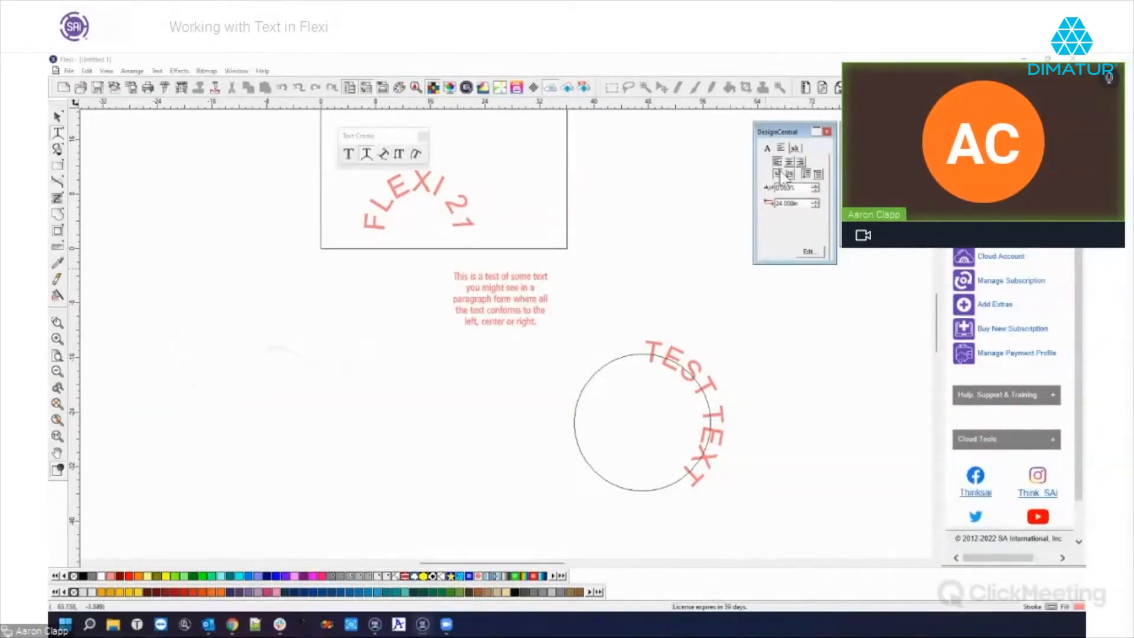
Leave arc text and add straight text "TEST TEX" in the empty area beside the page's right edge
click(622, 187)
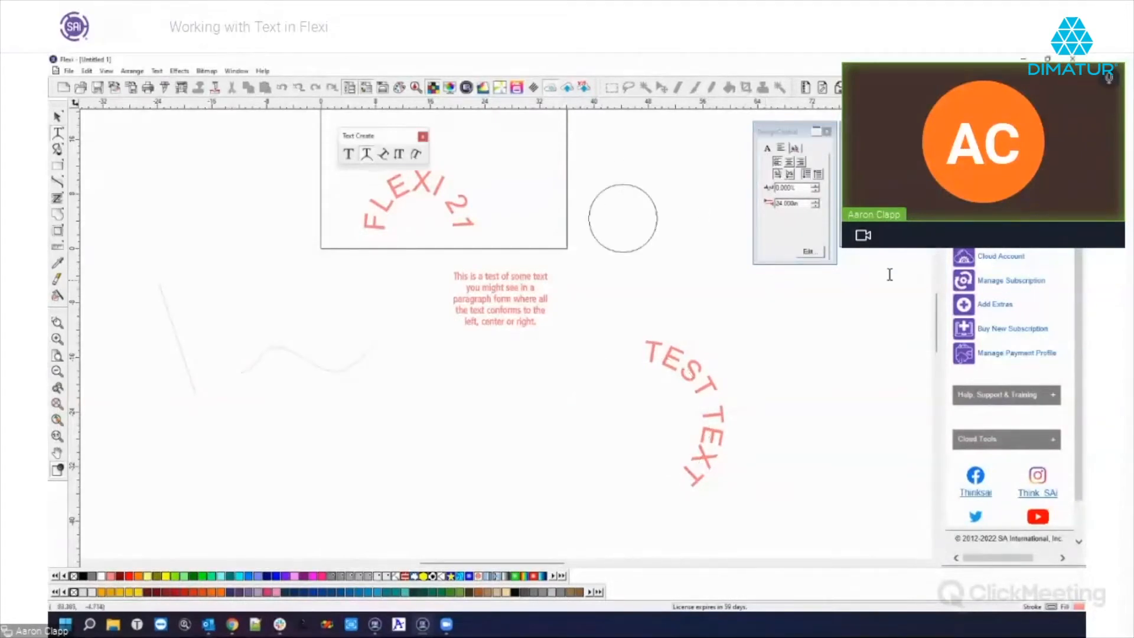
click(630, 175)
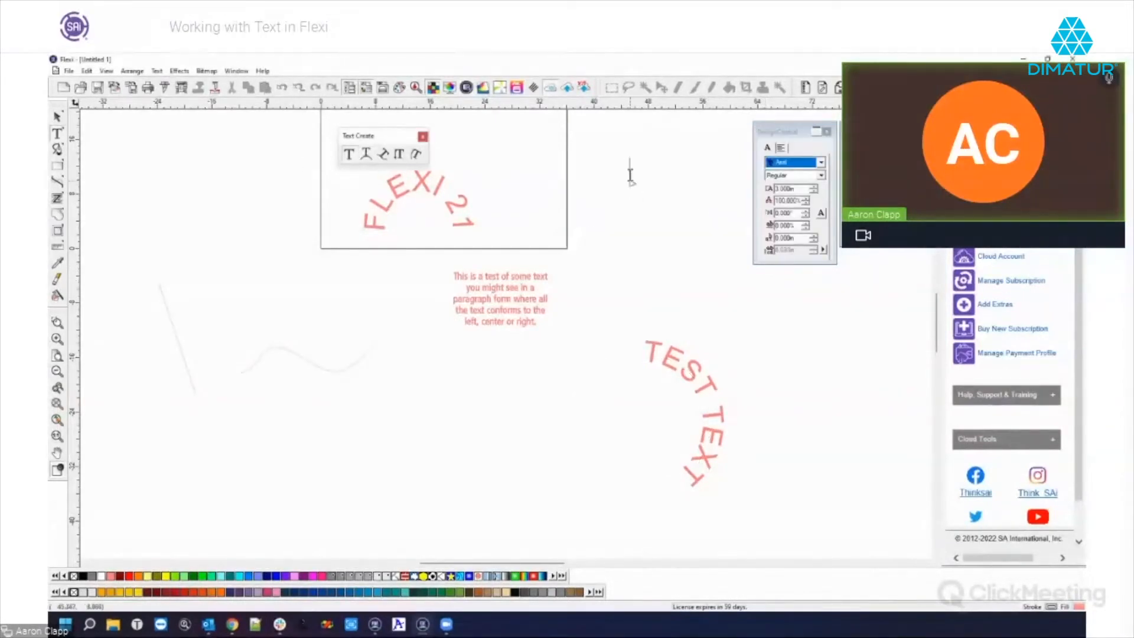
text(TEST )
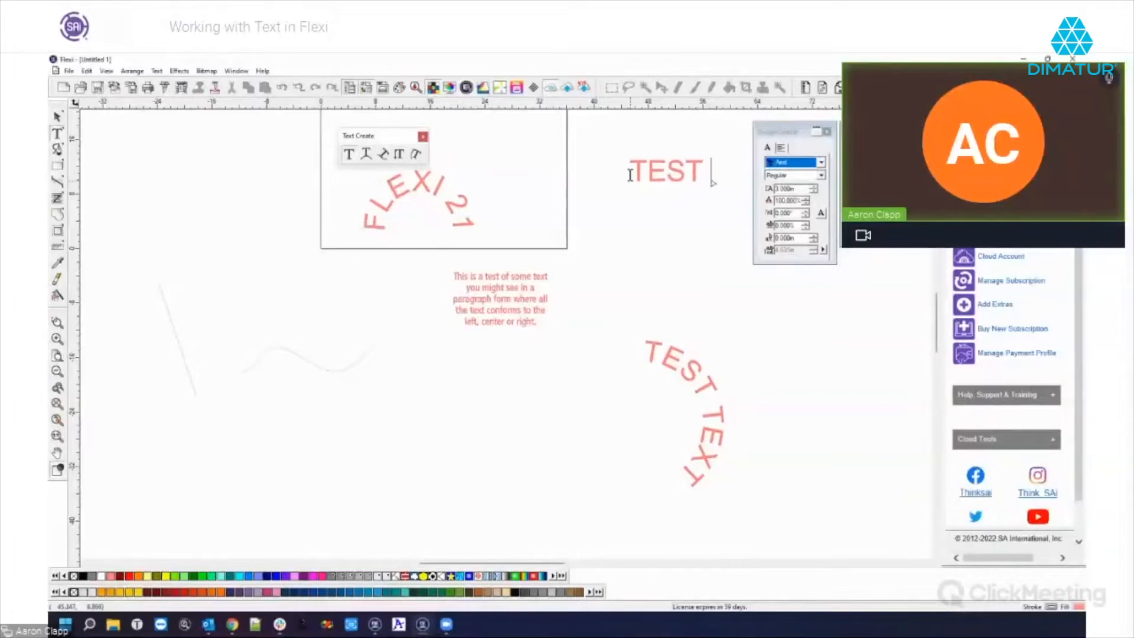
text(TEX)
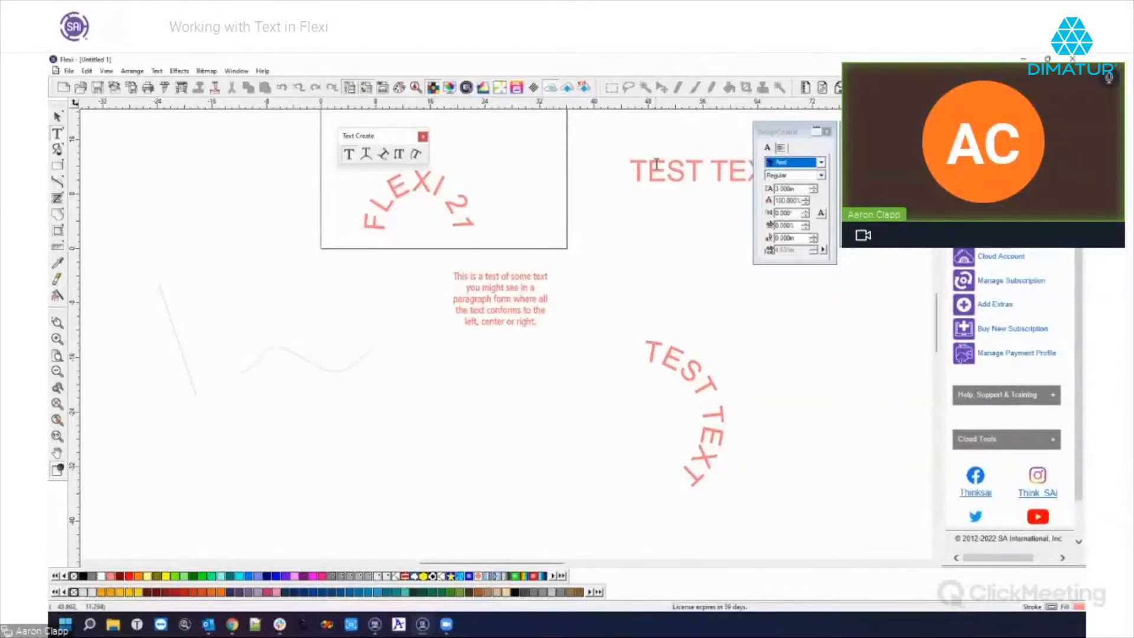
Try right-to-left text direction with throwaway letters below the straight "TEST TEXT" and erase them
click(787, 147)
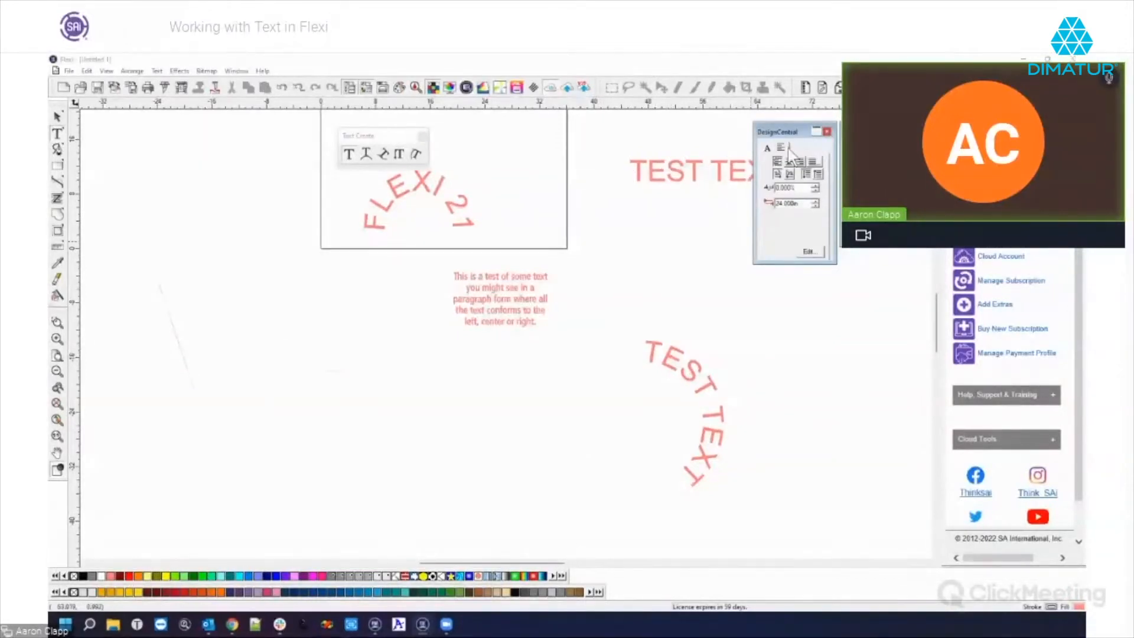
click(790, 174)
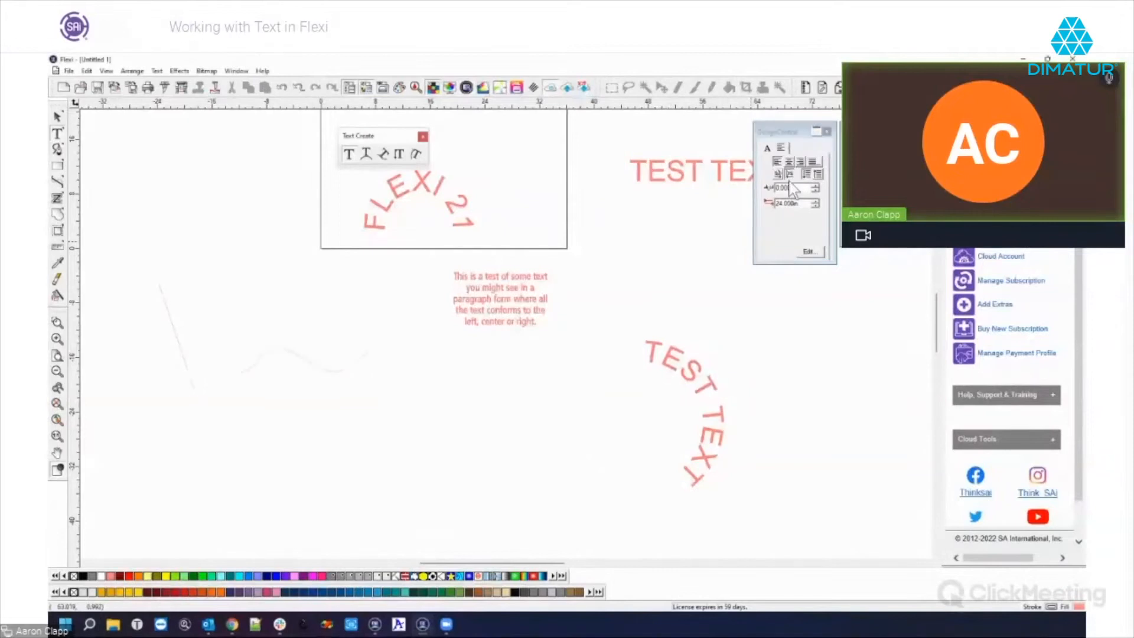
click(650, 234)
text(lkjkljkojkl)
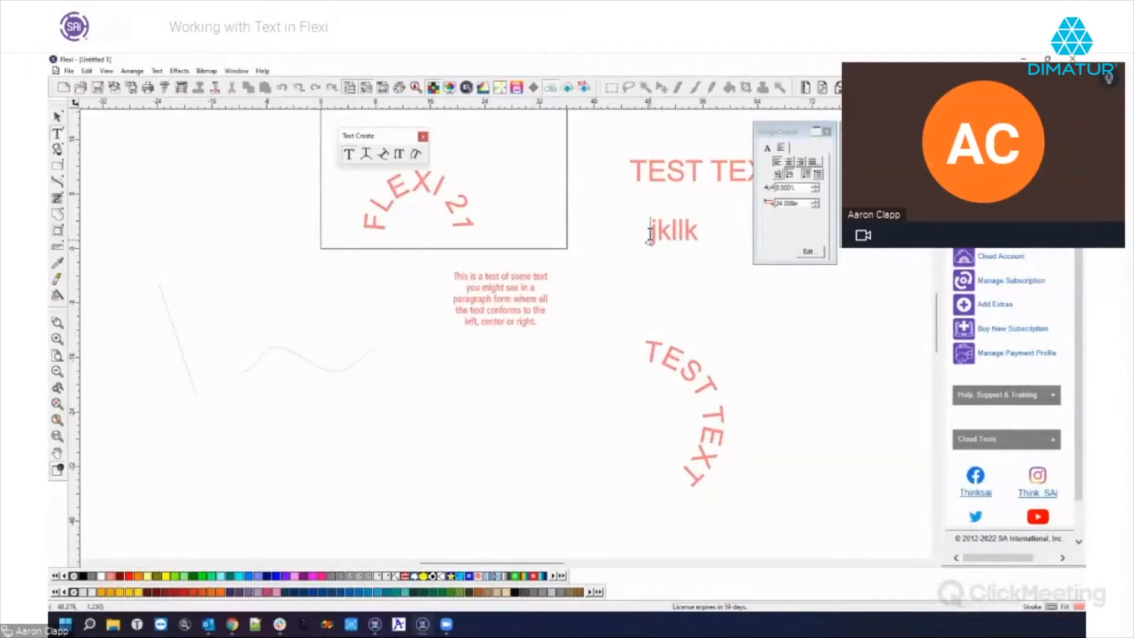
key(Delete)
key(Delete)
key(Delete)
key(Delete)
key(Delete)
key(Delete)
key(Delete)
key(Delete)
key(Delete)
key(Delete)
key(Delete)
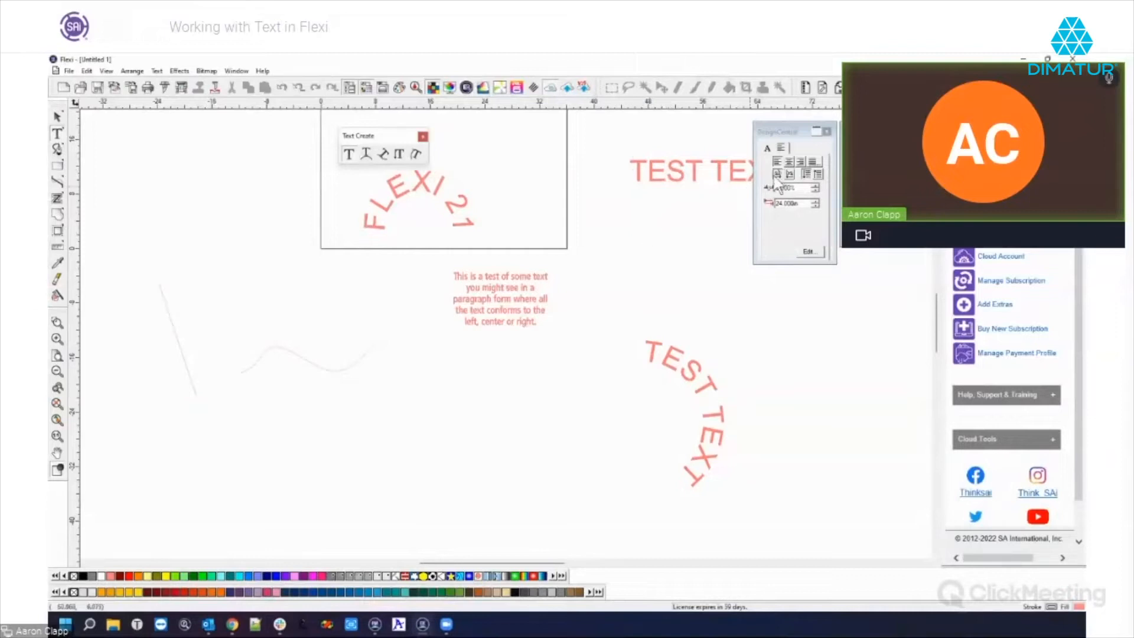
Add left-to-right text "tekl" below the straight "TEST TEXT" and check the text editing dialog at a new insertion point
text(tekl)
click(662, 271)
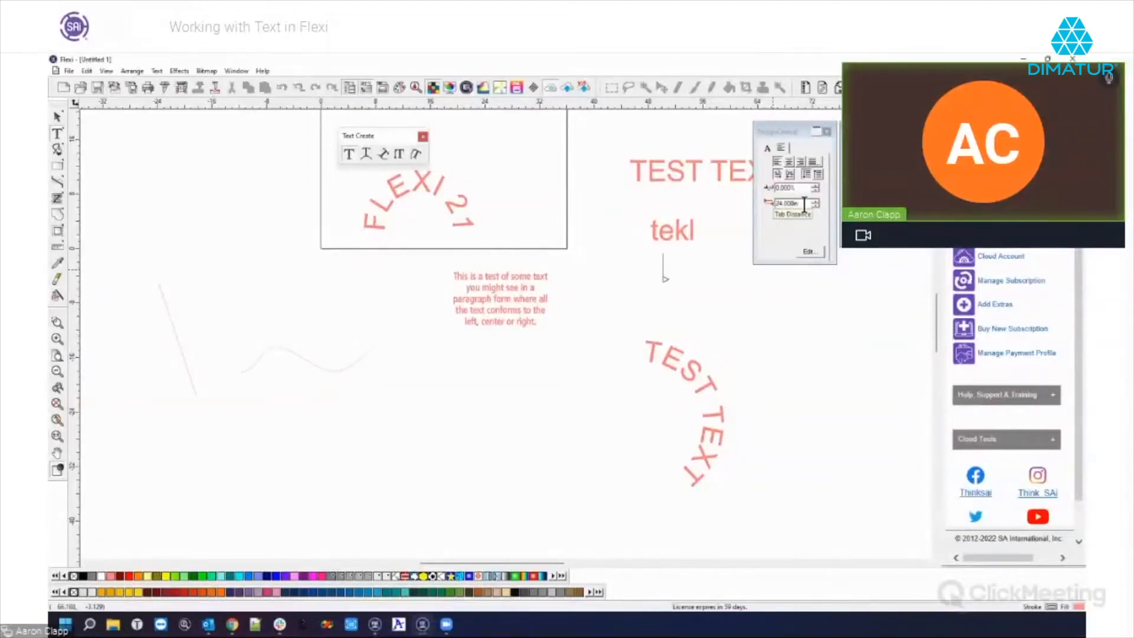
click(808, 252)
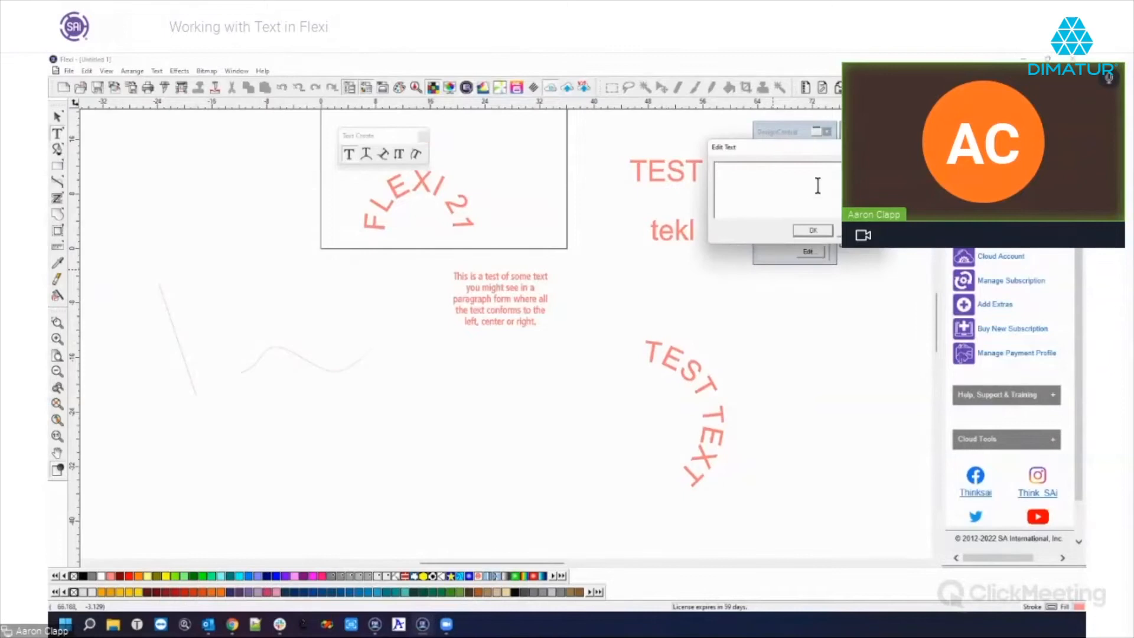
click(813, 230)
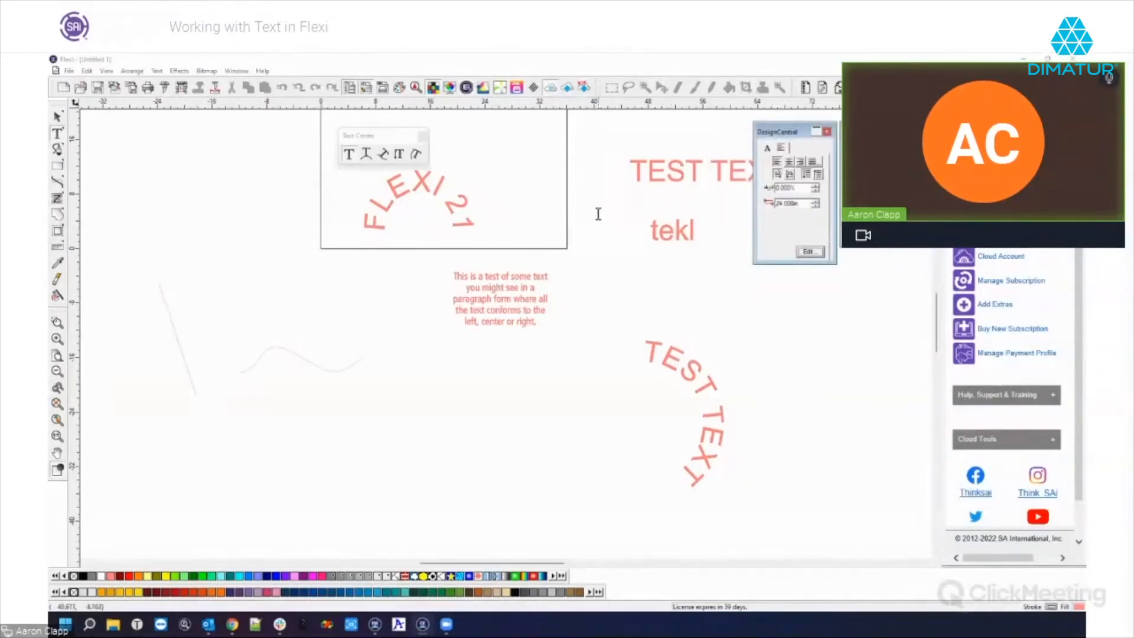
Select all characters of the straight "TEST TEXT" and cycle through the fonts to Copperplate Gothic, leaving text editing
scroll(595, 269, down, 3)
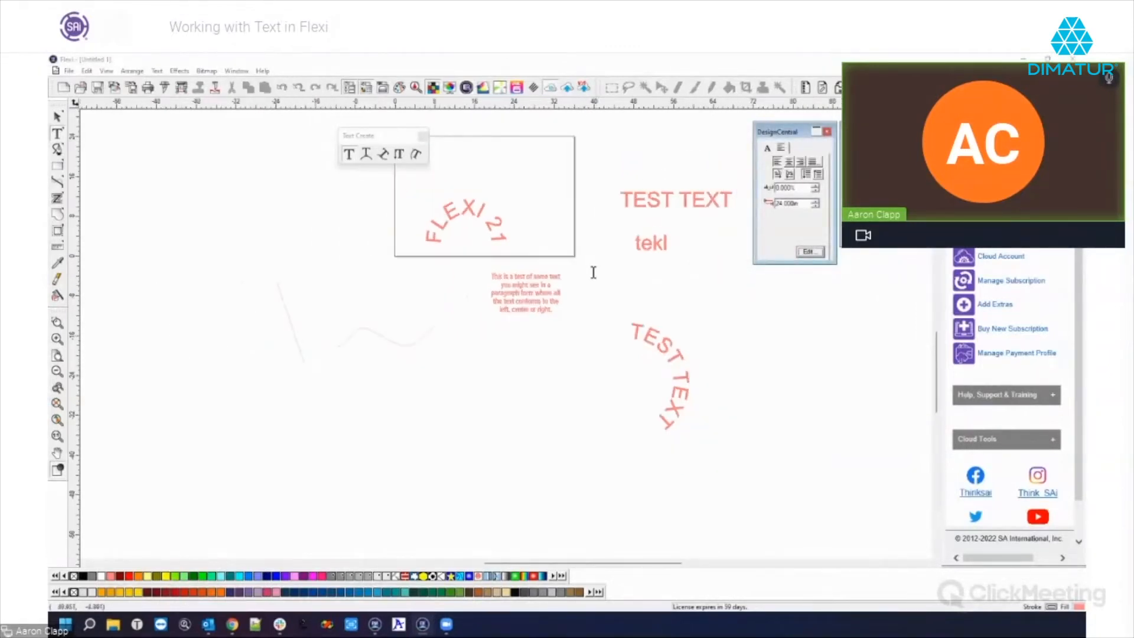
click(688, 200)
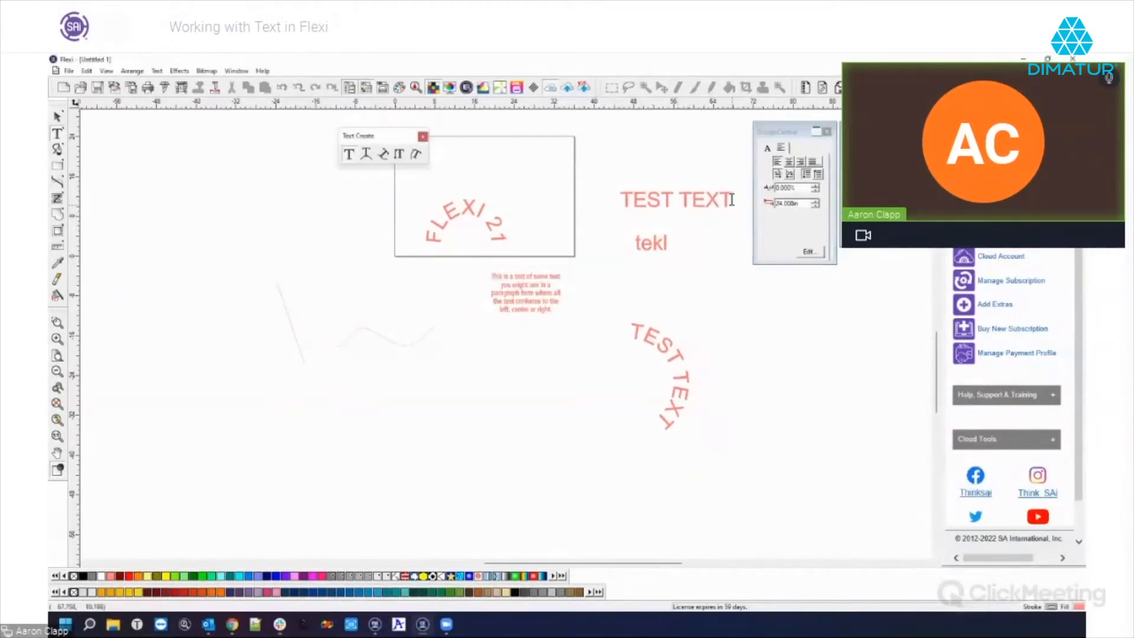
click(766, 148)
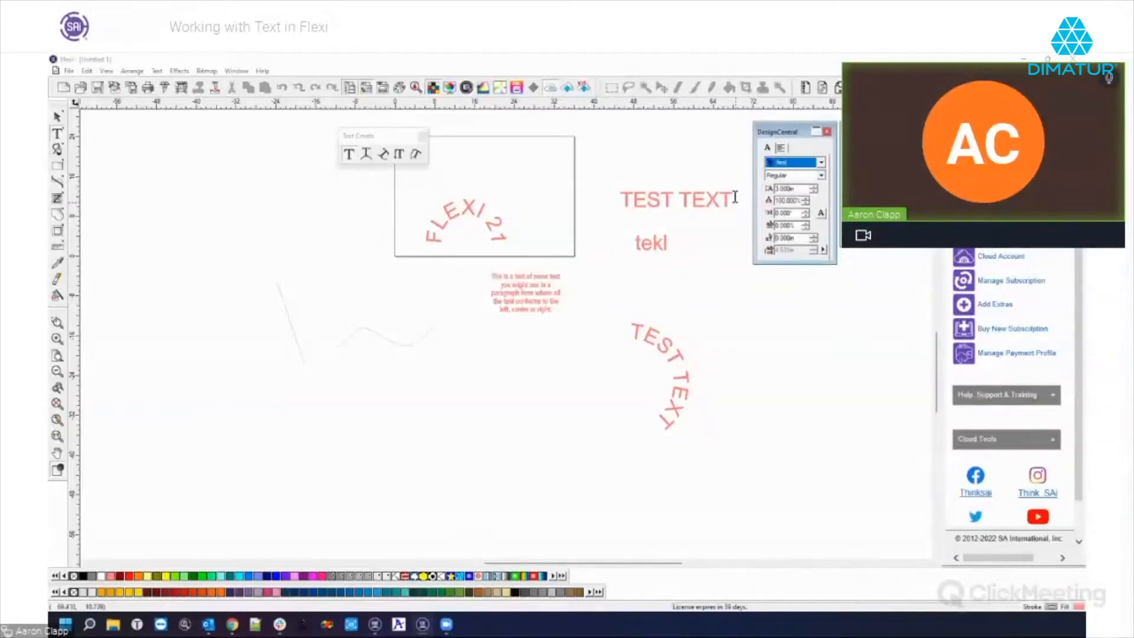
drag(735, 197, 616, 204)
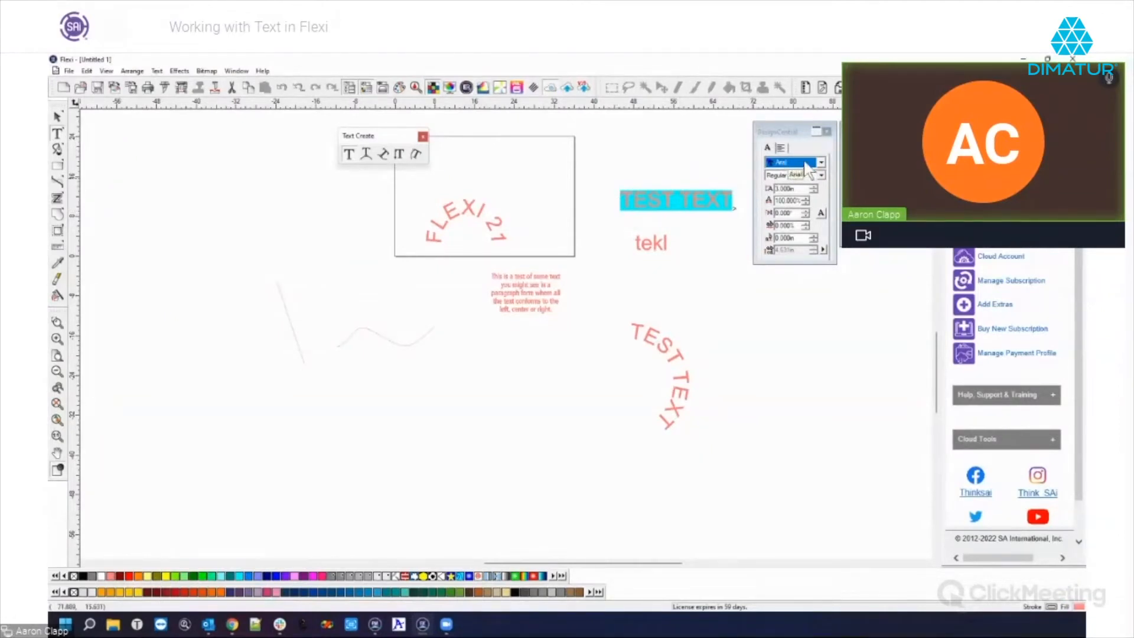
scroll(808, 169, down, 5)
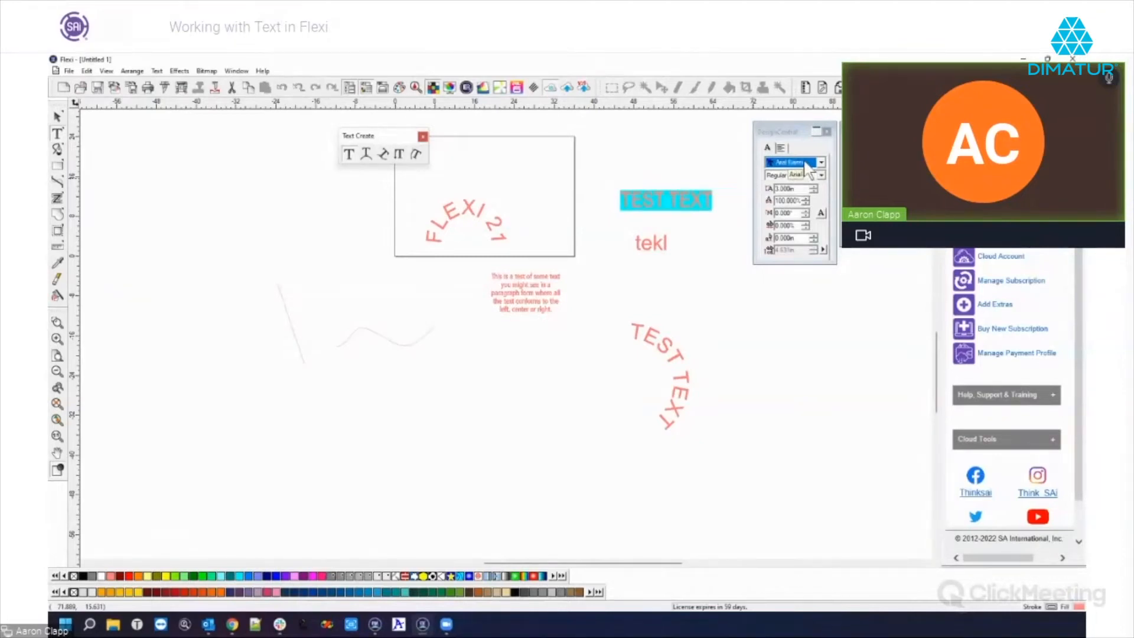
scroll(808, 169, down, 6)
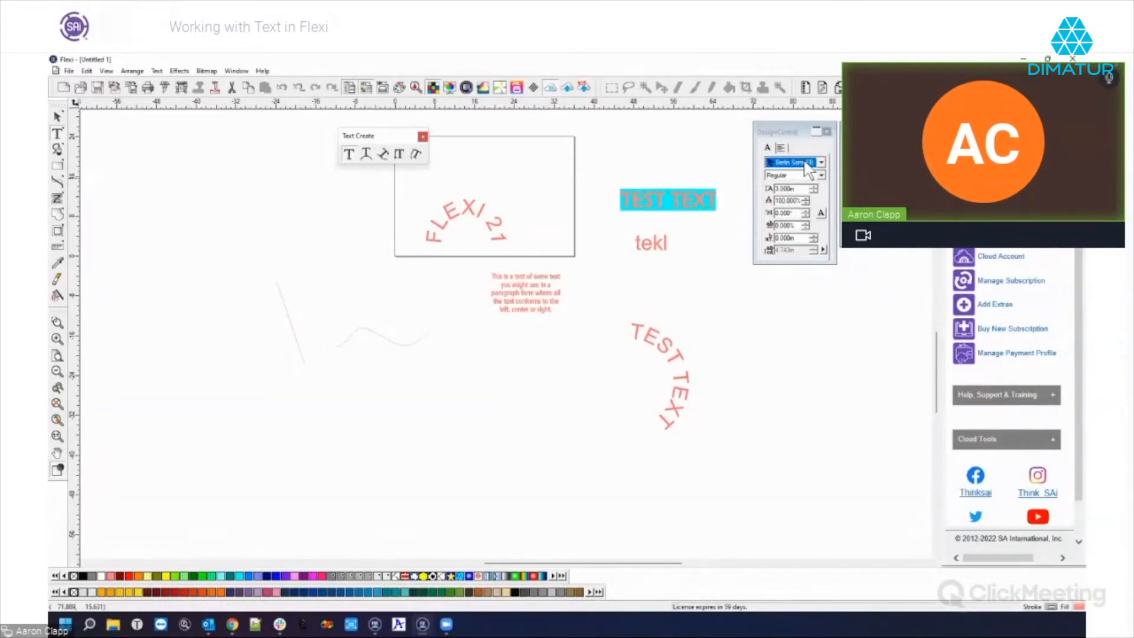
key(Down)
key(Down)
key(Down)
key(Down)
key(Down)
key(Down)
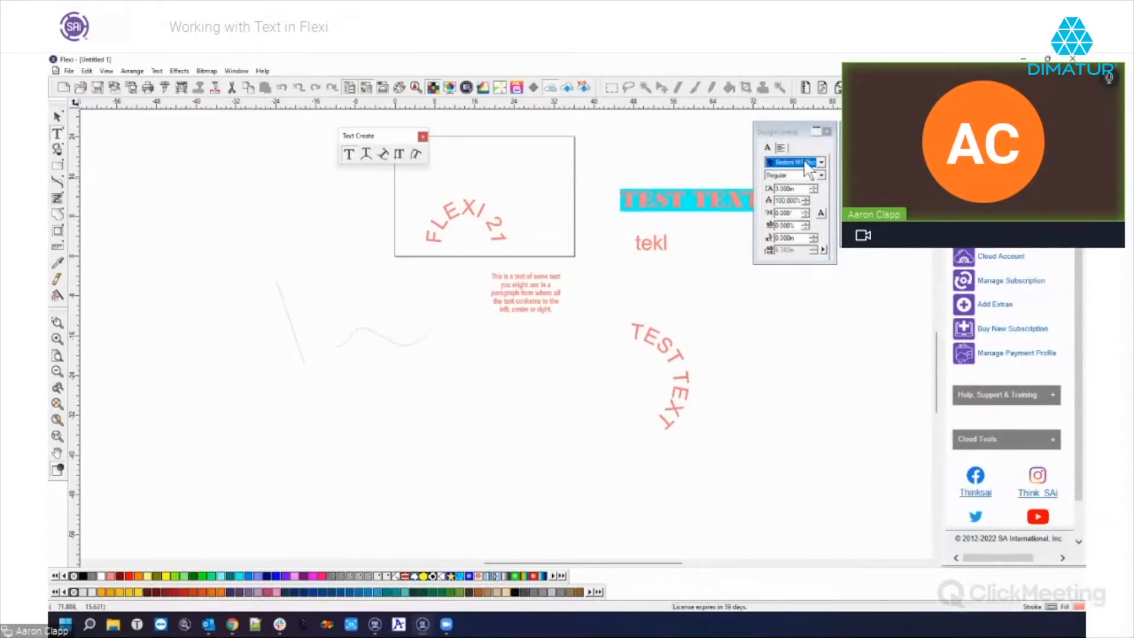
key(Down)
key(Down)
key(Down)
key(Down)
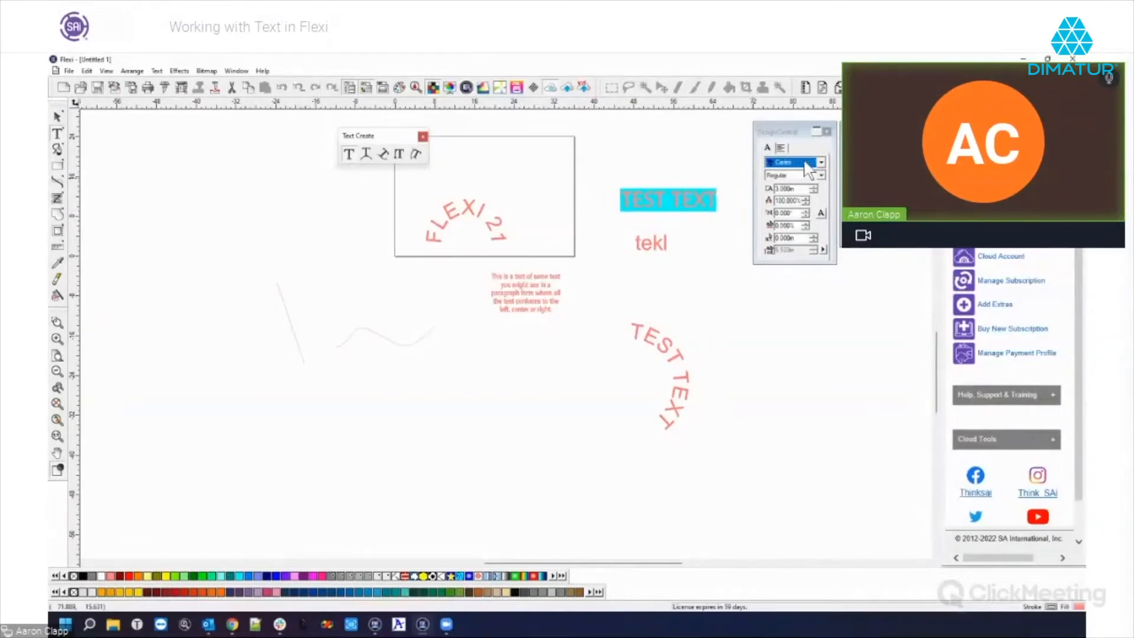
key(Down)
key(Down)
key(Down)
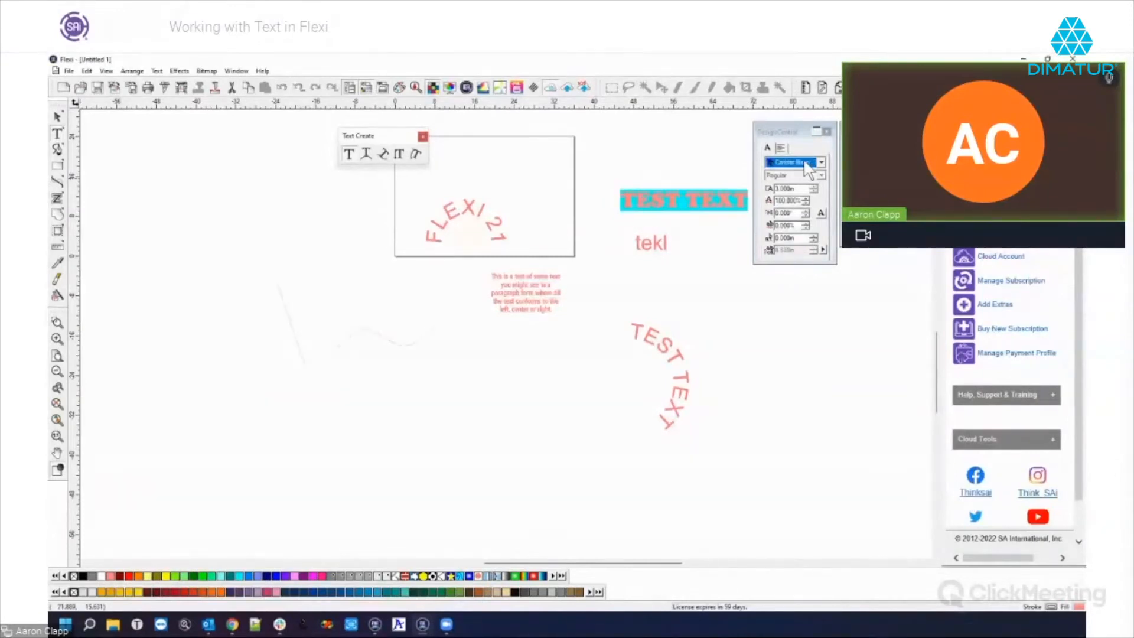
key(Down)
key(Down)
key(Down)
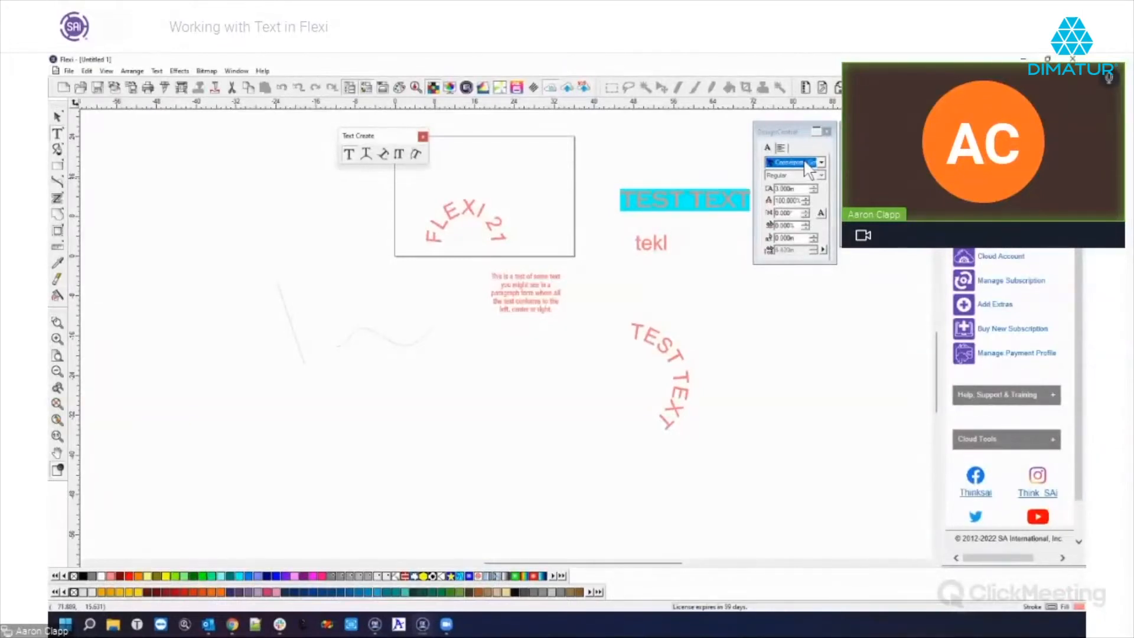
click(698, 166)
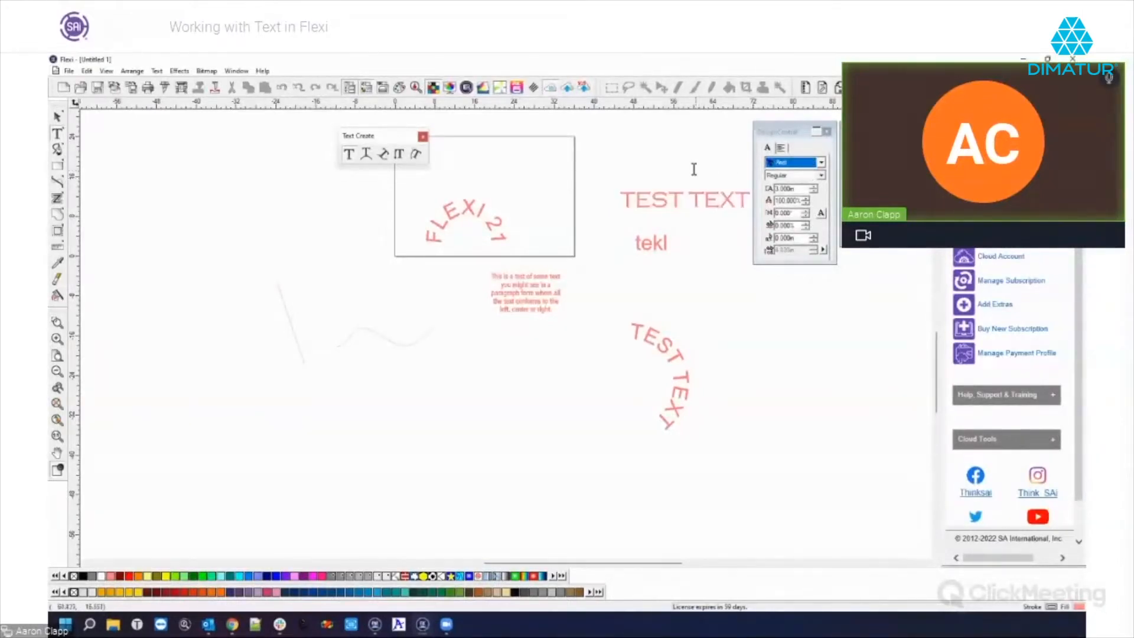
right_click(676, 181)
click(692, 188)
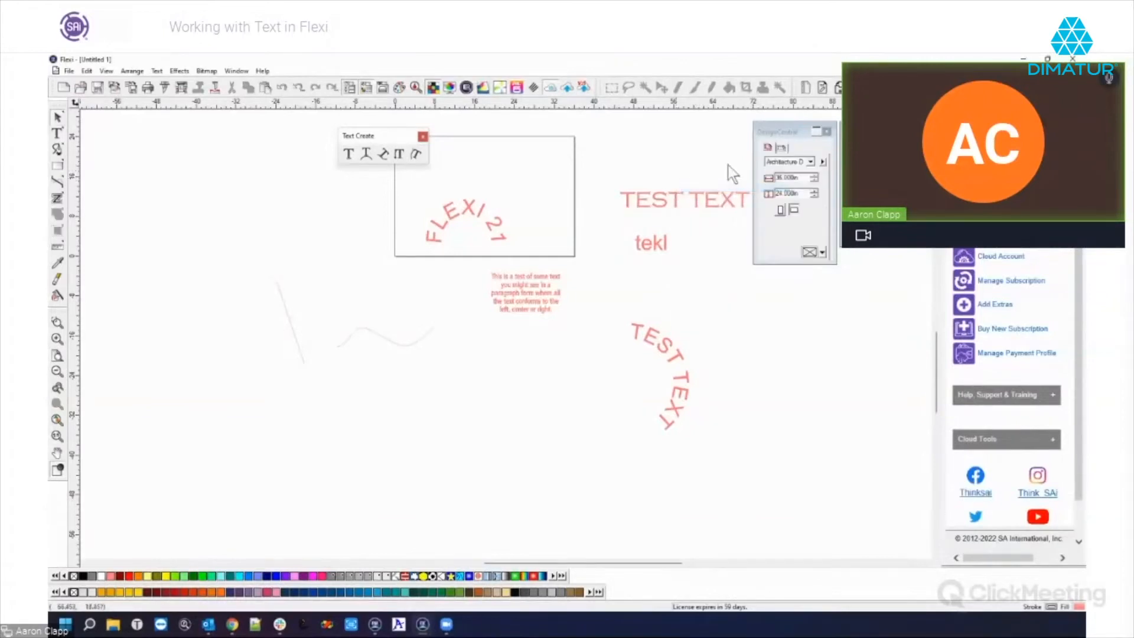
Move the straight "TEST TEXT" across the page's right edge and preview it in the font list
click(639, 199)
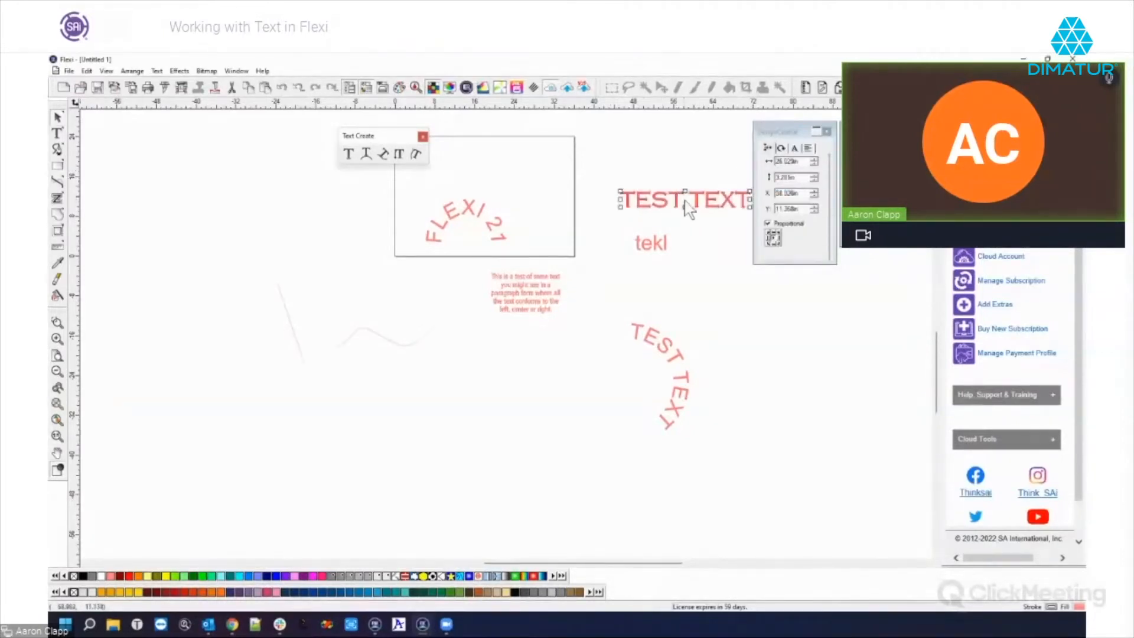
drag(676, 190, 620, 169)
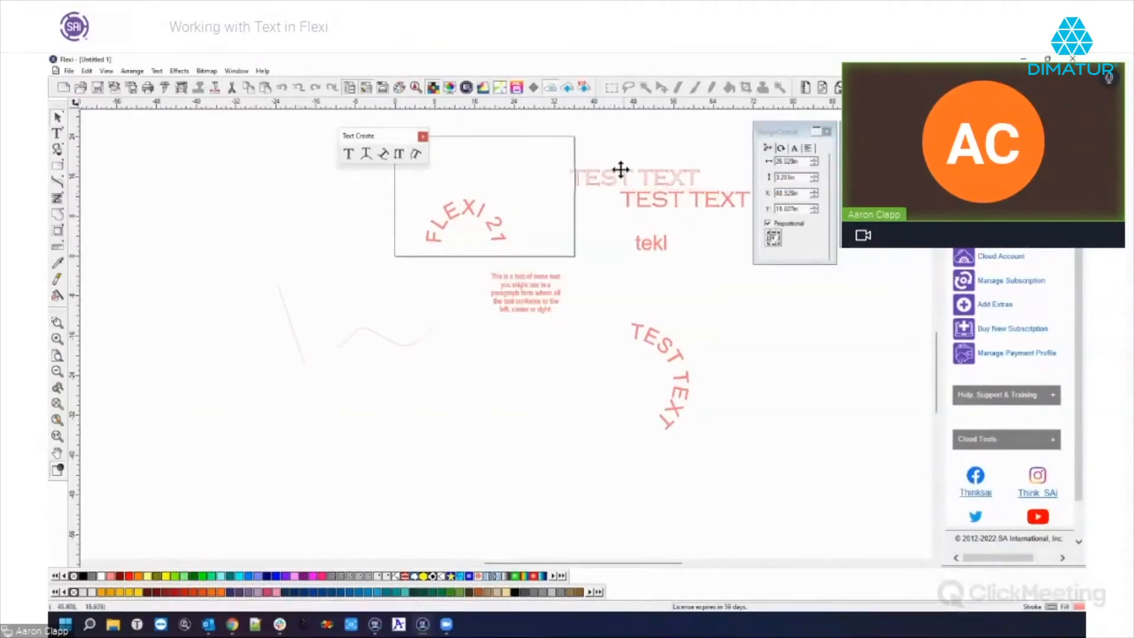
click(794, 148)
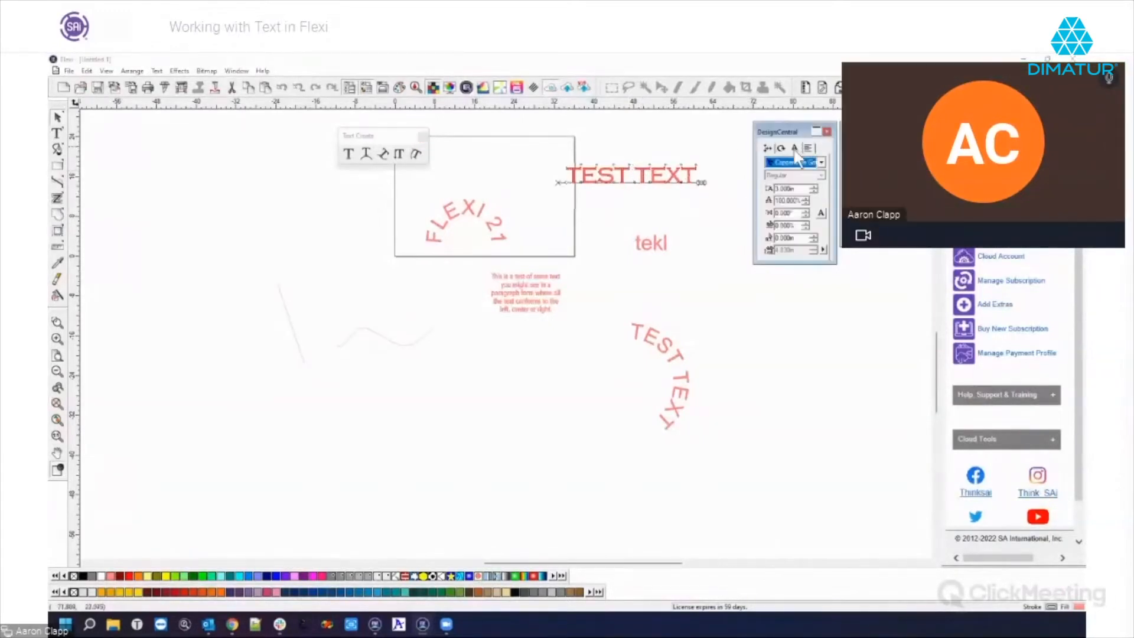
click(820, 161)
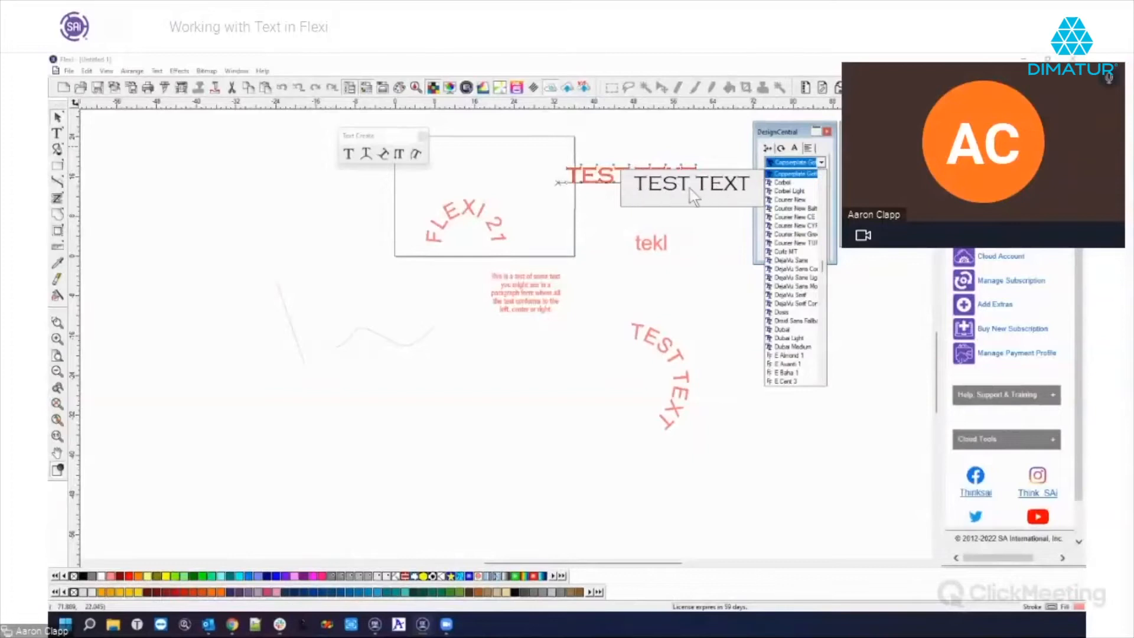
click(614, 263)
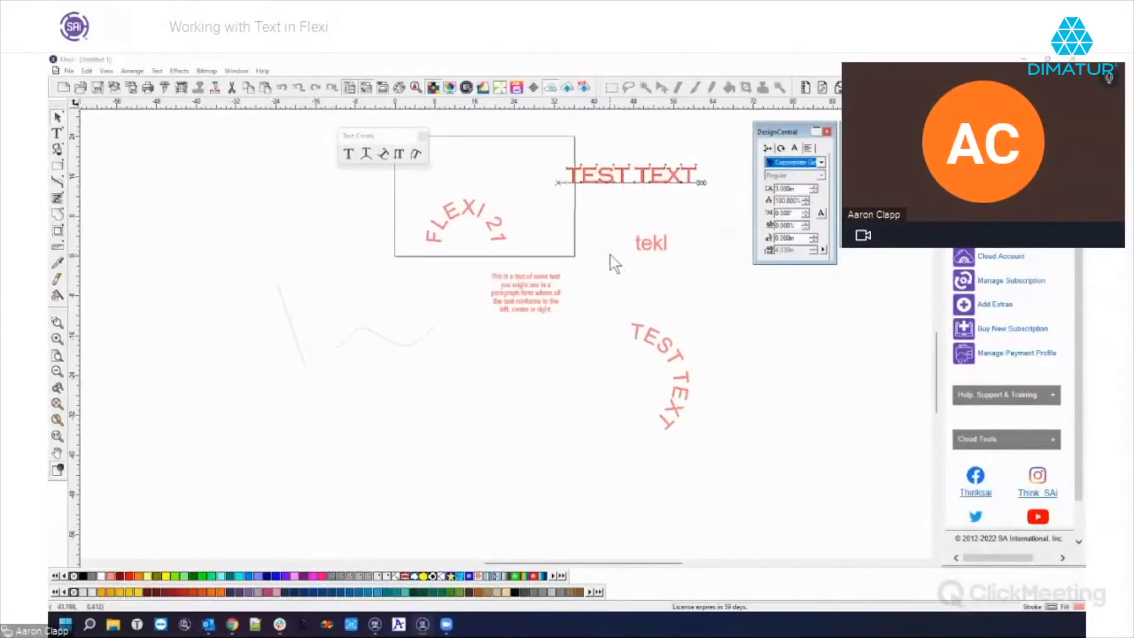
Select all of the paragraph text below the page and cycle its font to an Arial variant, leaving text editing
click(554, 293)
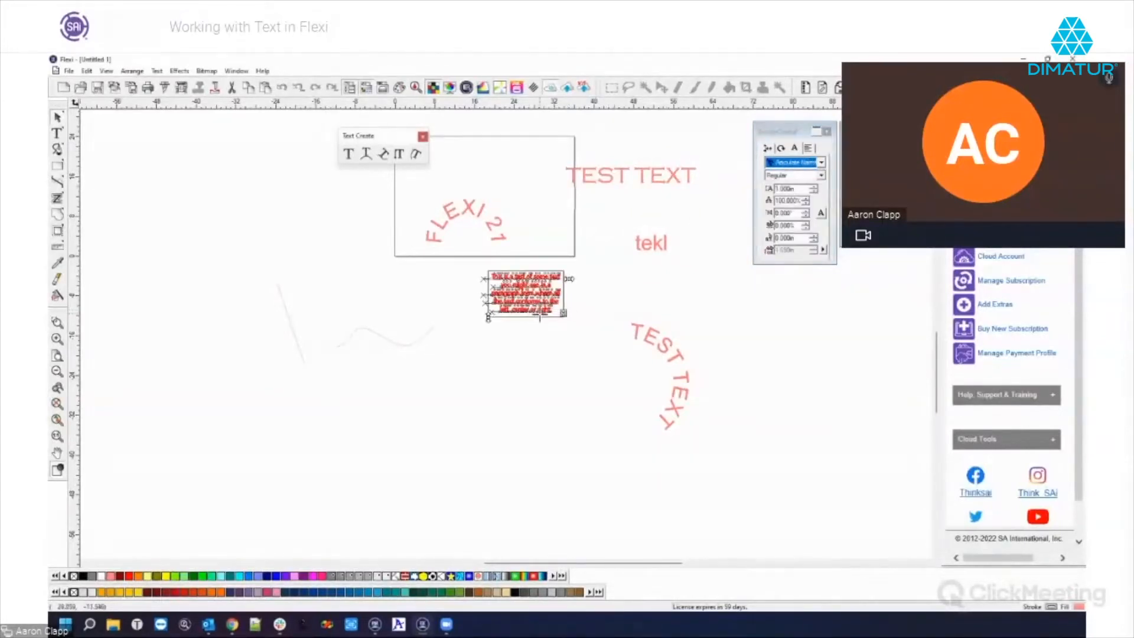
click(546, 328)
click(57, 134)
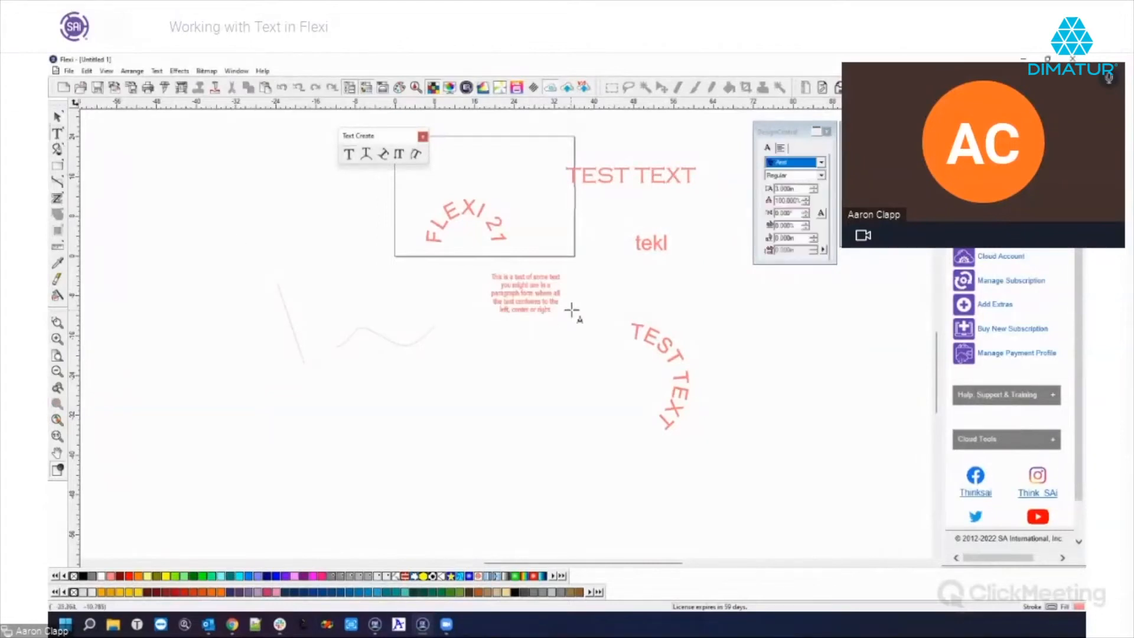
drag(553, 310, 459, 261)
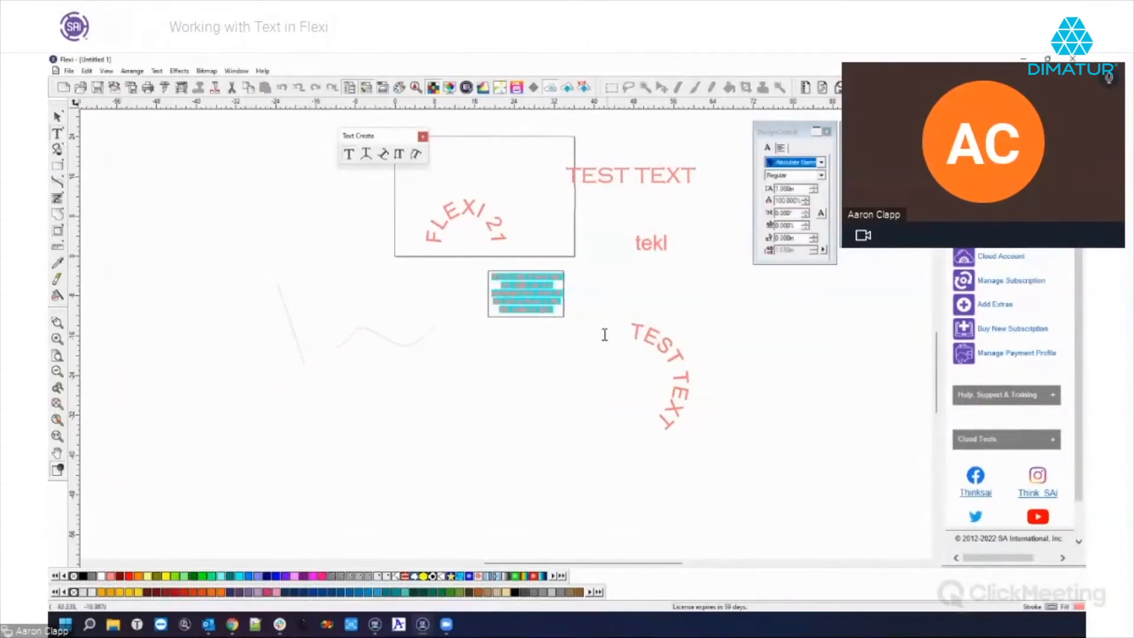
scroll(780, 164, down, 4)
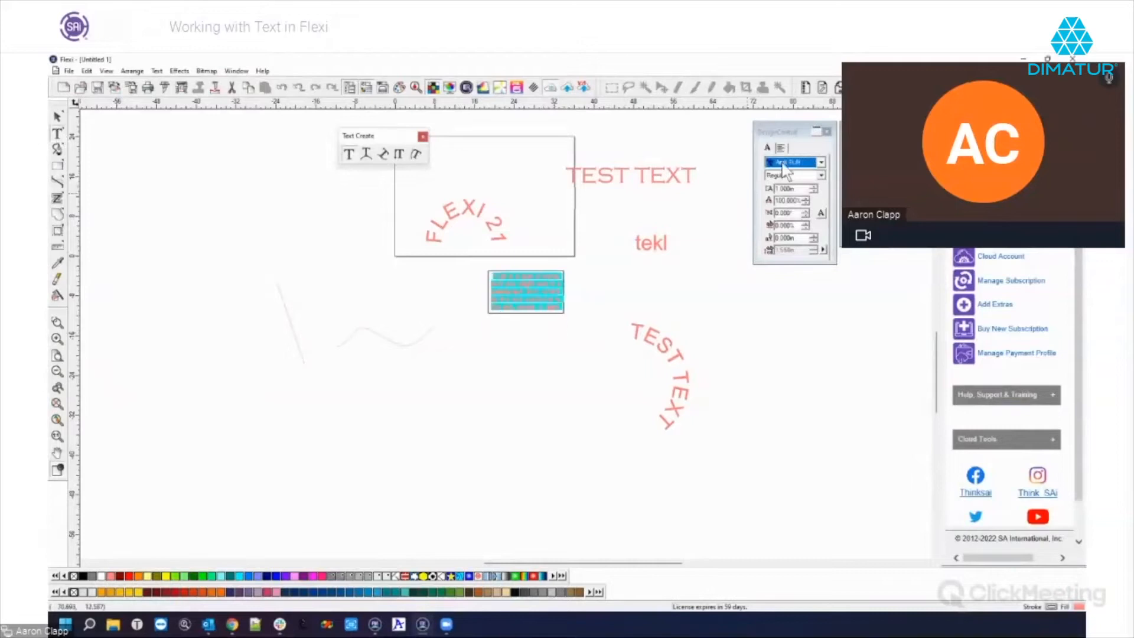
scroll(781, 165, down, 4)
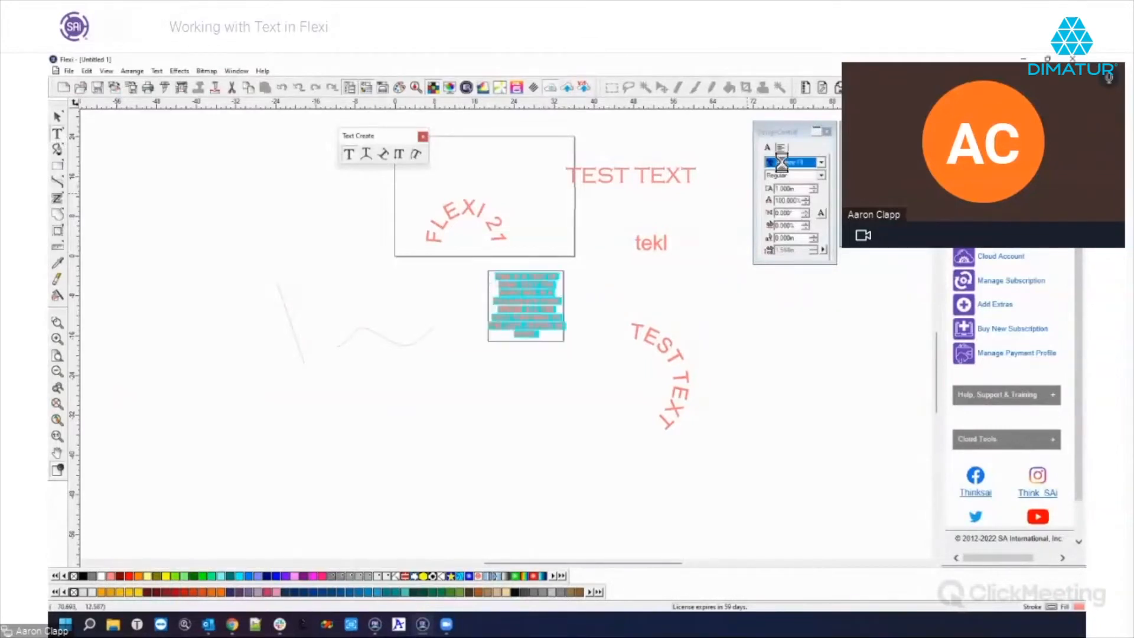
scroll(783, 170, down, 2)
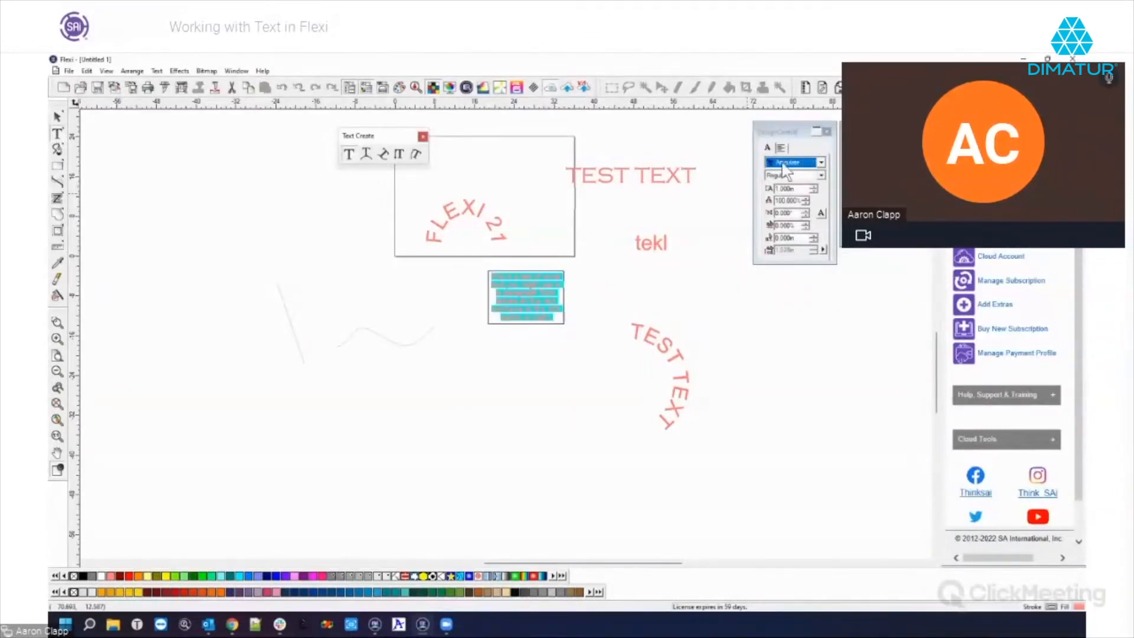
scroll(783, 167, down, 3)
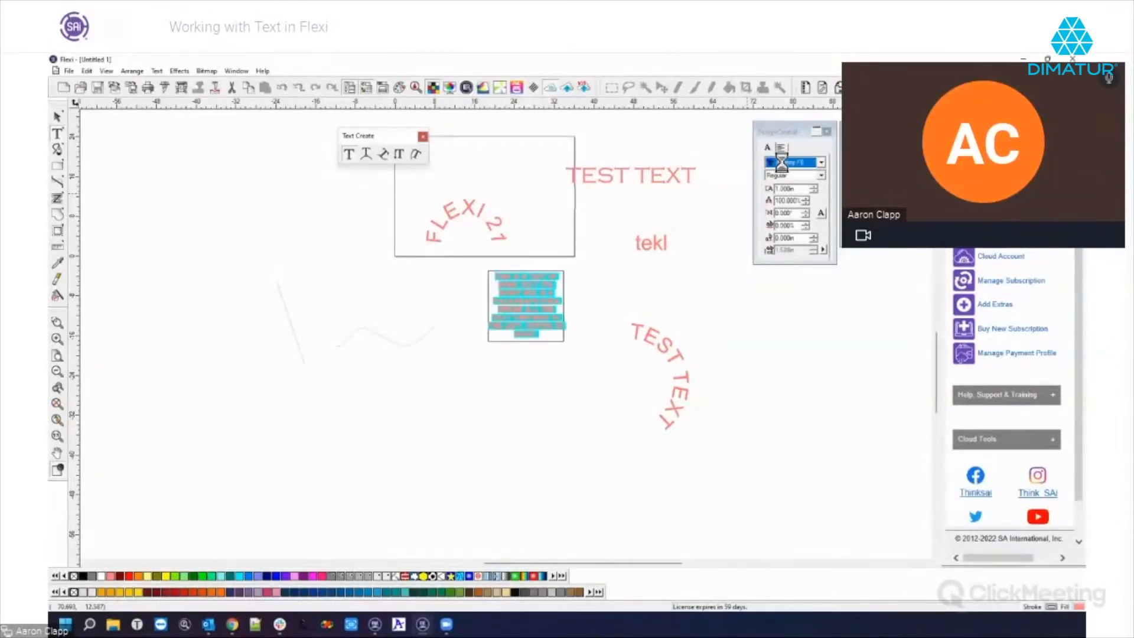
scroll(781, 164, down, 2)
scroll(783, 167, down, 3)
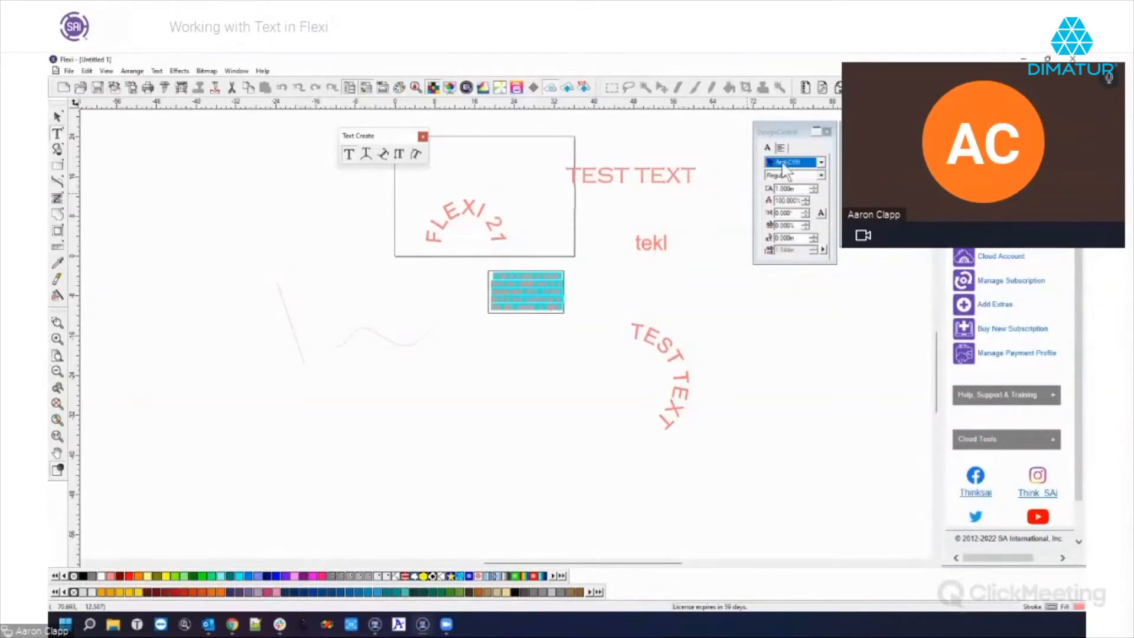
scroll(784, 171, up, 1)
click(646, 289)
right_click(585, 318)
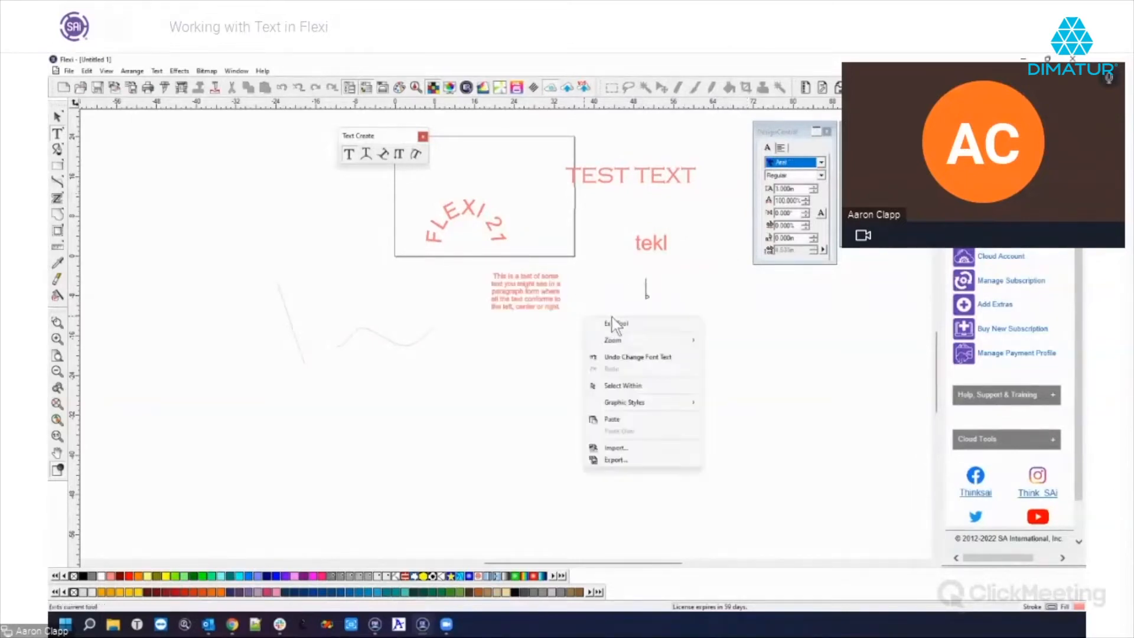
click(614, 324)
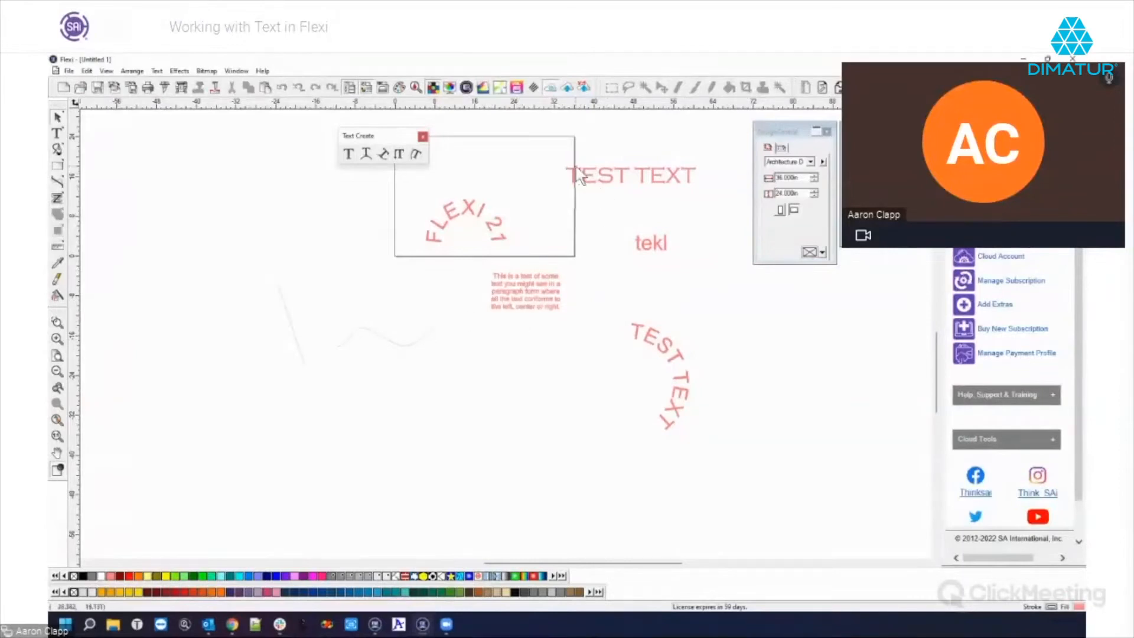
Delete the straight "TEST TEXT", "tekl", the arched "TEST TEXT" and the "FLEXI 21" arc text, keeping the paragraph text
drag(553, 139, 775, 442)
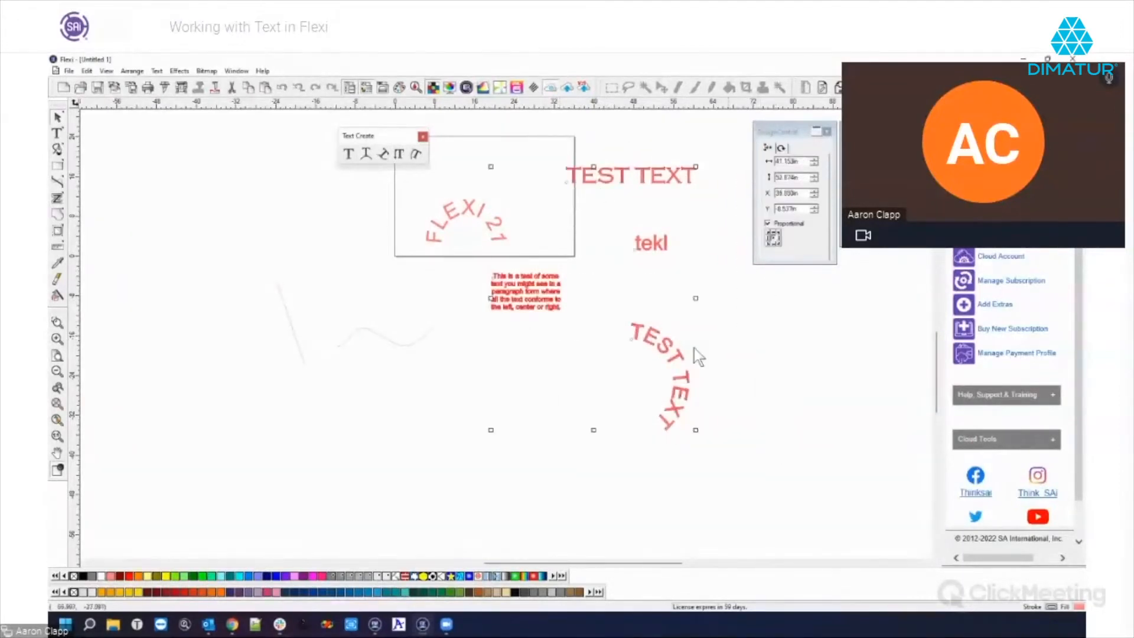
key(Delete)
click(452, 212)
key(Delete)
Move the paragraph text up beside the page's right edge and place the wavy line inside the page
drag(515, 289, 659, 175)
drag(317, 293, 453, 387)
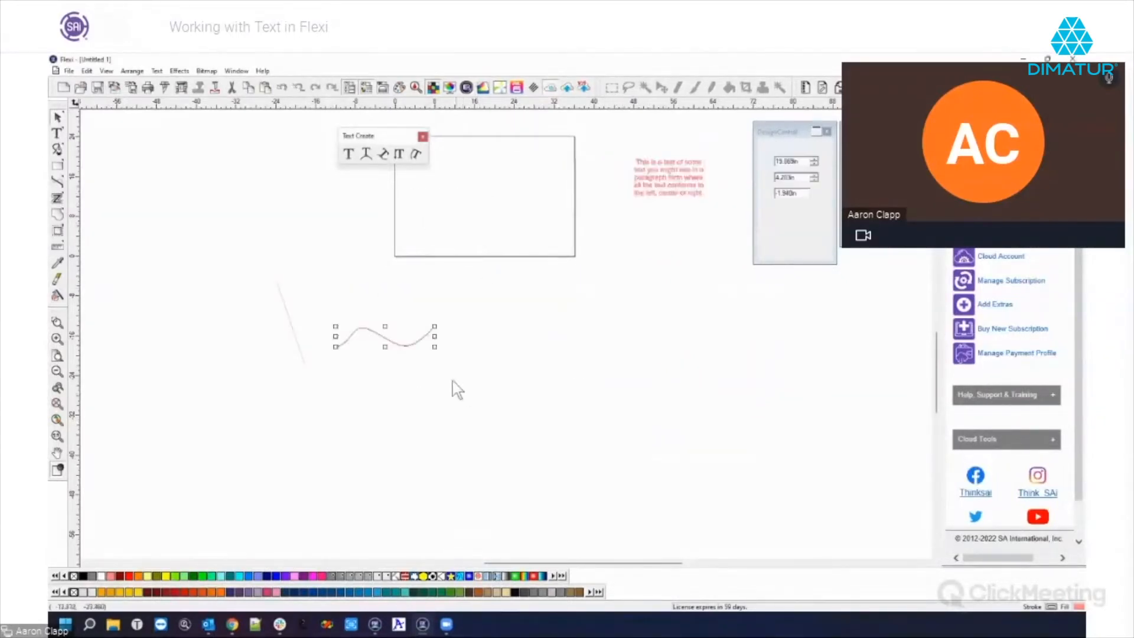
drag(392, 342, 503, 232)
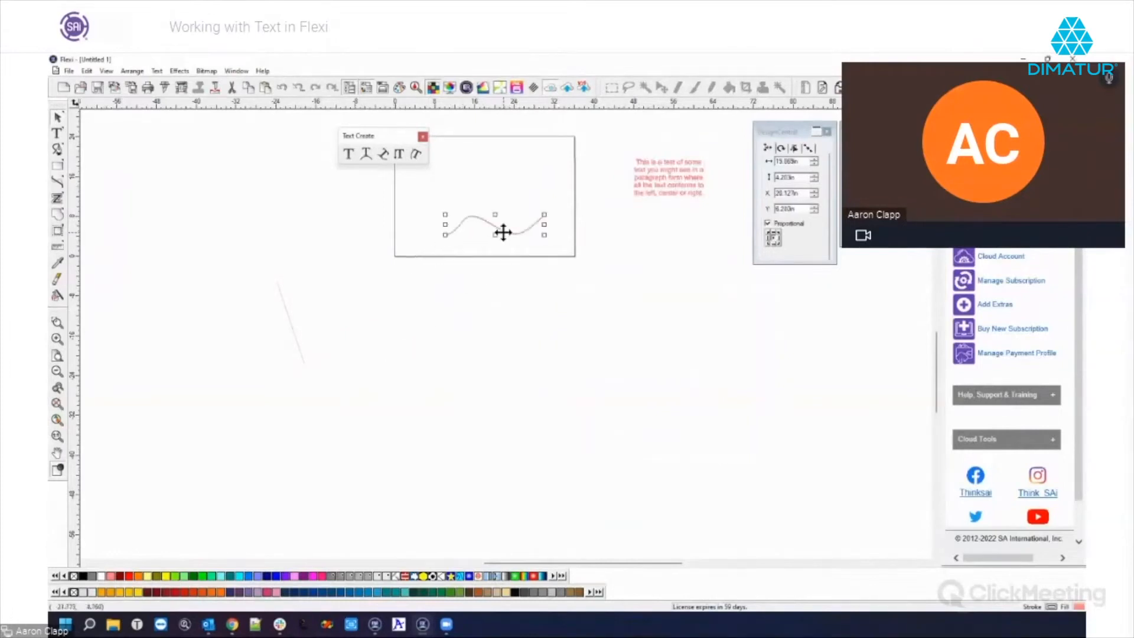
Review the character and paragraph properties for path text and start path text at the left end of the wavy line
click(384, 155)
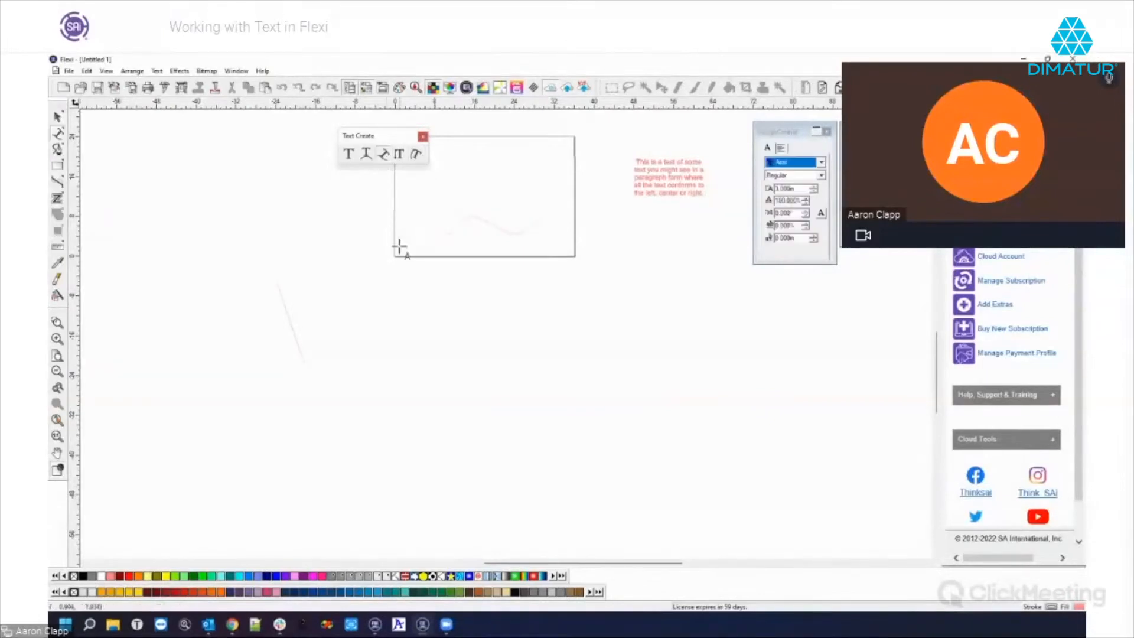
click(448, 230)
click(780, 148)
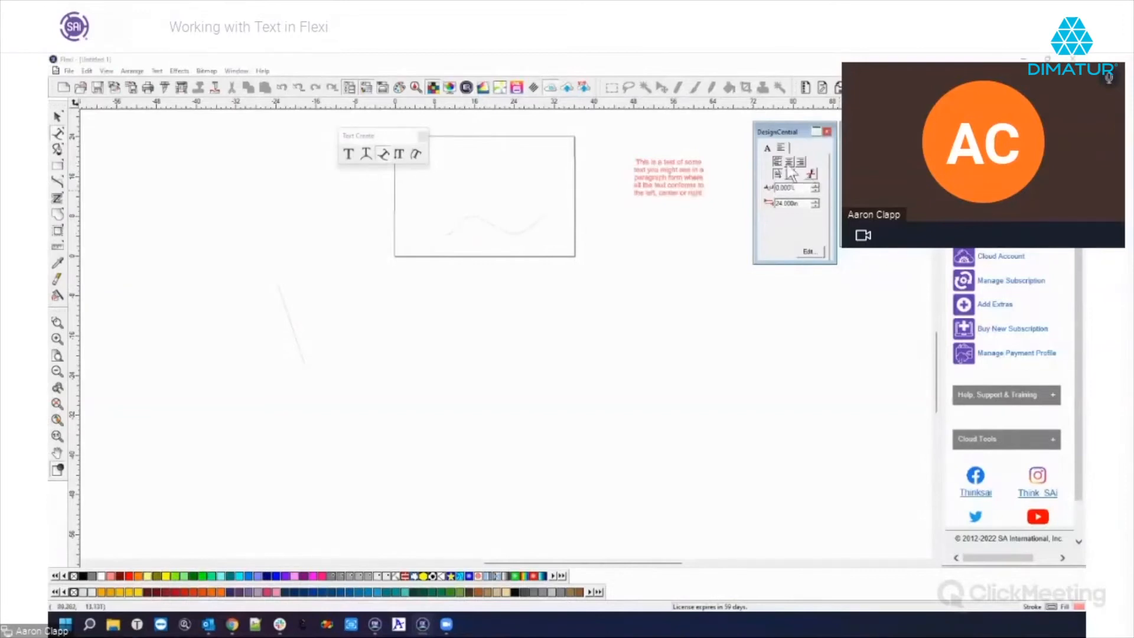
click(768, 149)
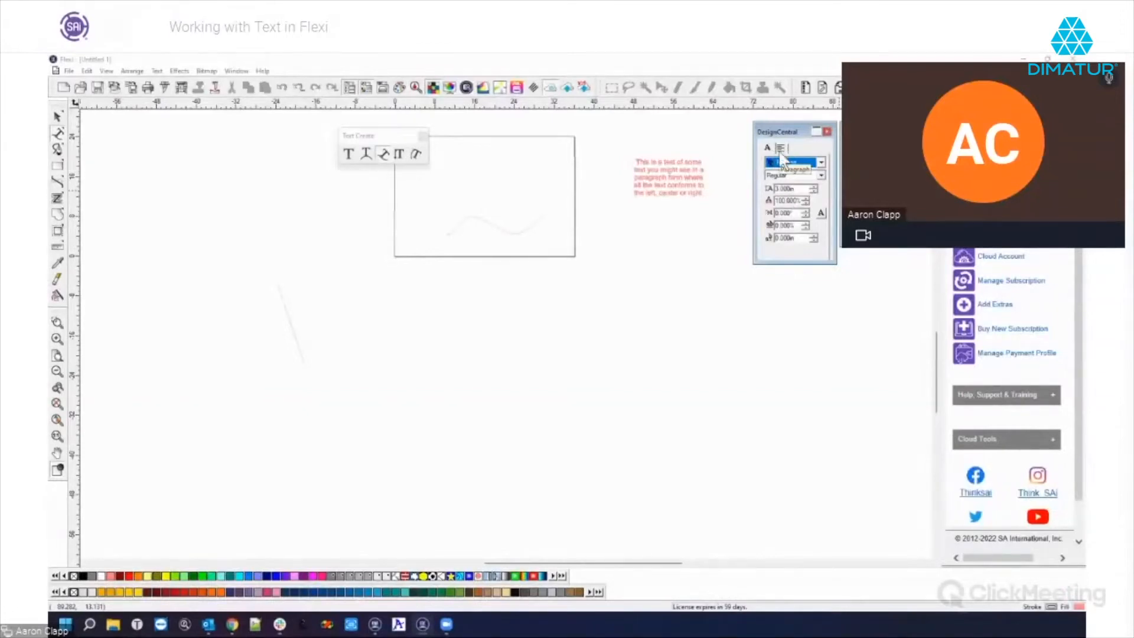
click(781, 148)
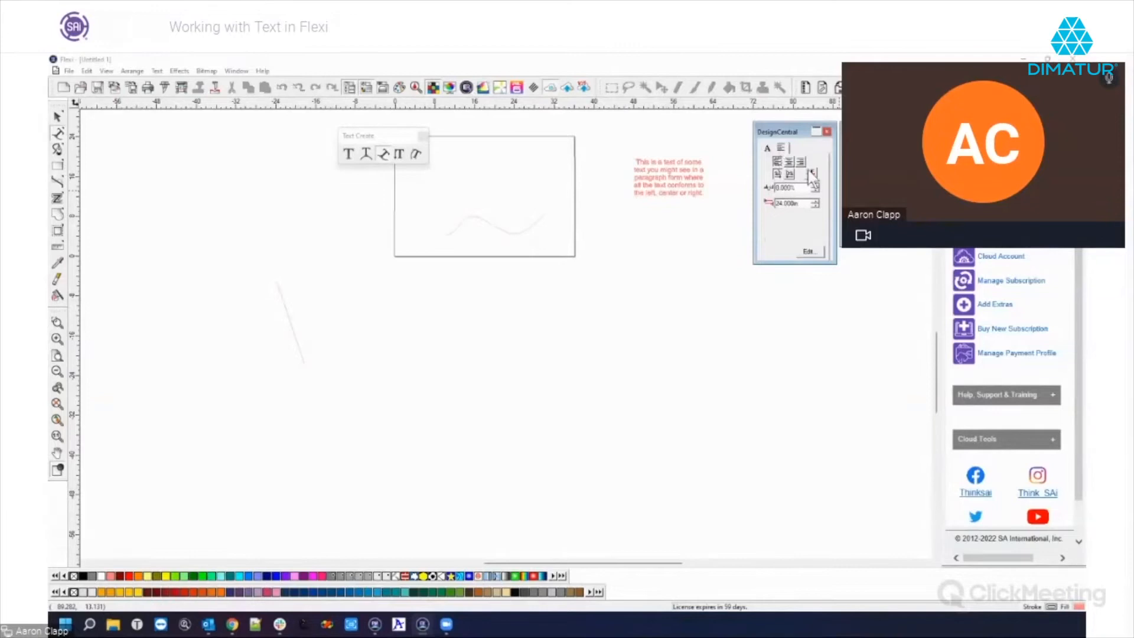
click(444, 229)
click(635, 361)
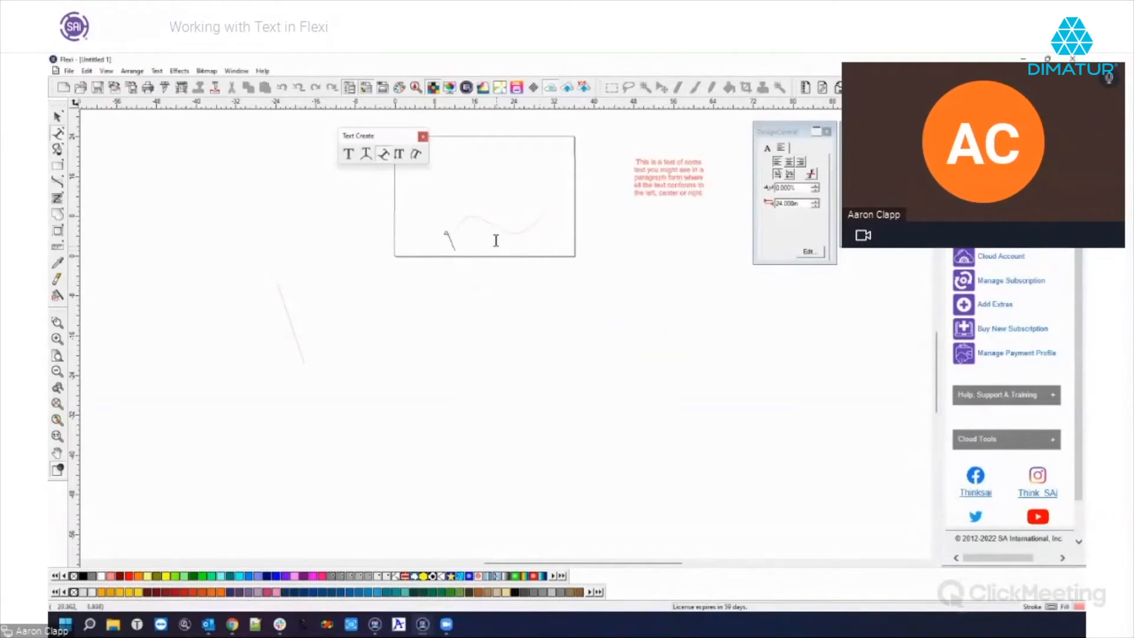
Test the path text with "th", clear it, and switch the text direction to run left to right above the line
text(th)
key(BackSpace)
key(BackSpace)
click(811, 173)
Try the text "this is some tex" along the wavy line and erase all of it
text(this is some tex)
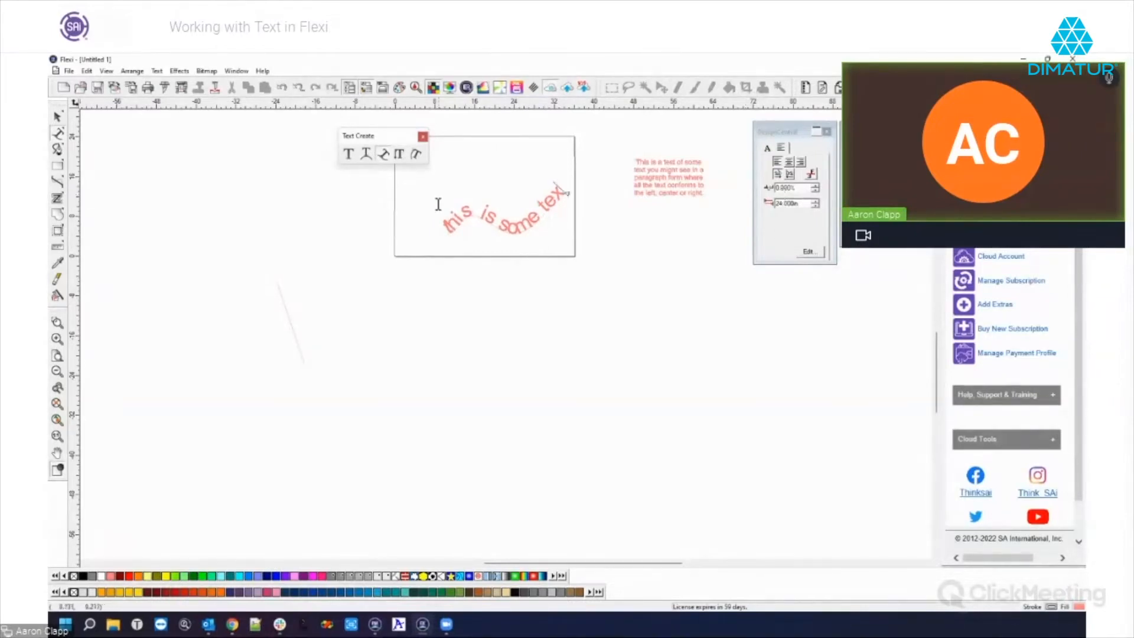
scroll(452, 181, up, 1)
scroll(451, 182, up, 1)
key(BackSpace)
key(BackSpace)
key(BackSpace)
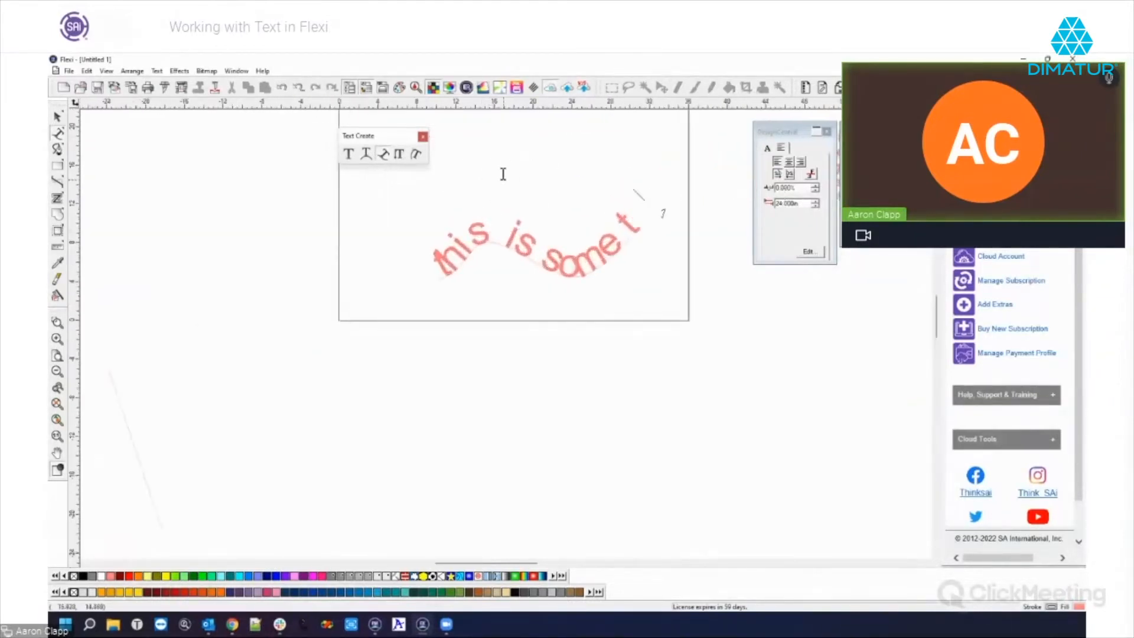
key(BackSpace)
key(BackSpace)
key(BackSpace)
key(BackSpace)
key(BackSpace)
key(BackSpace)
key(BackSpace)
key(BackSpace)
key(BackSpace)
key(BackSpace)
key(BackSpace)
key(BackSpace)
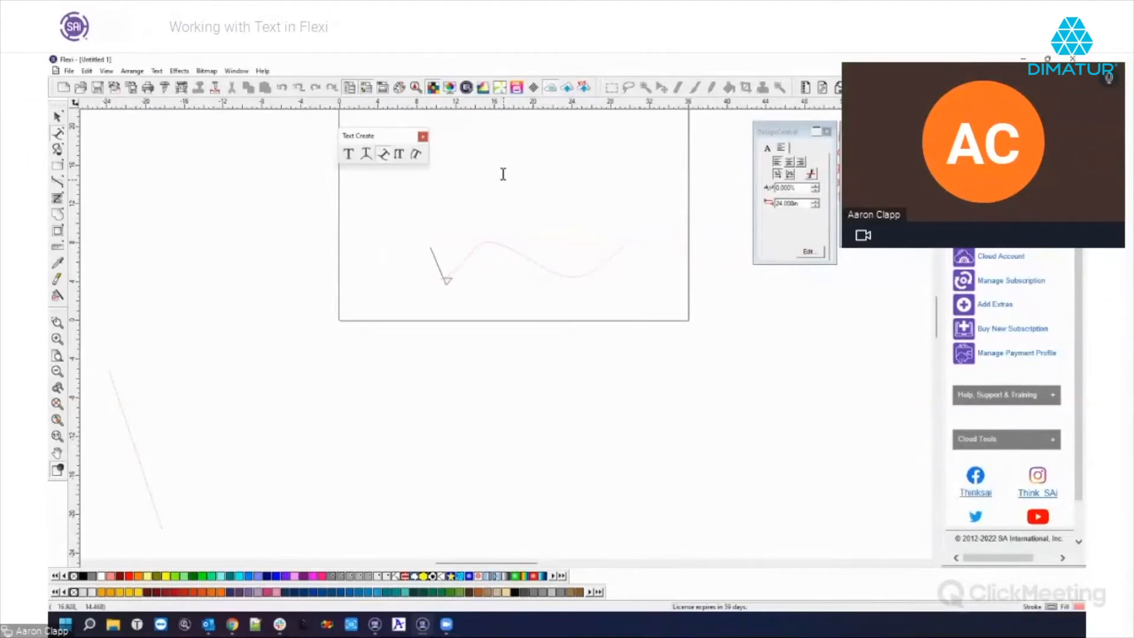
Set the text height to 0.5 in, enter "THIS IS SOME TEST TEXT" along the wavy line and leave text editing
click(768, 149)
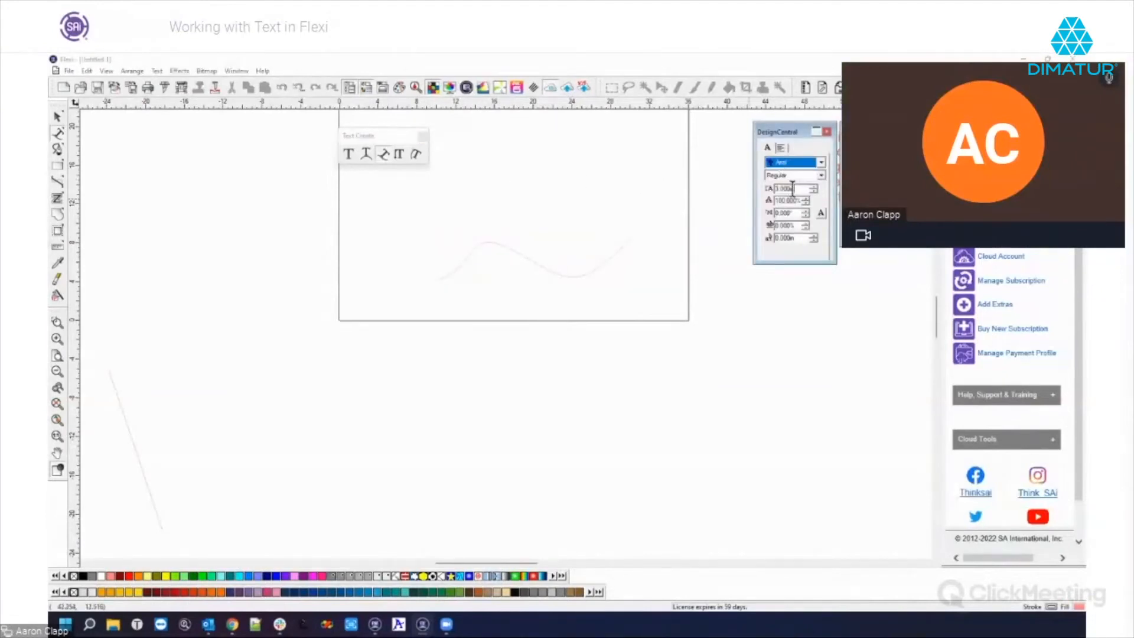
drag(795, 189, 759, 197)
text(3)
key(Tab)
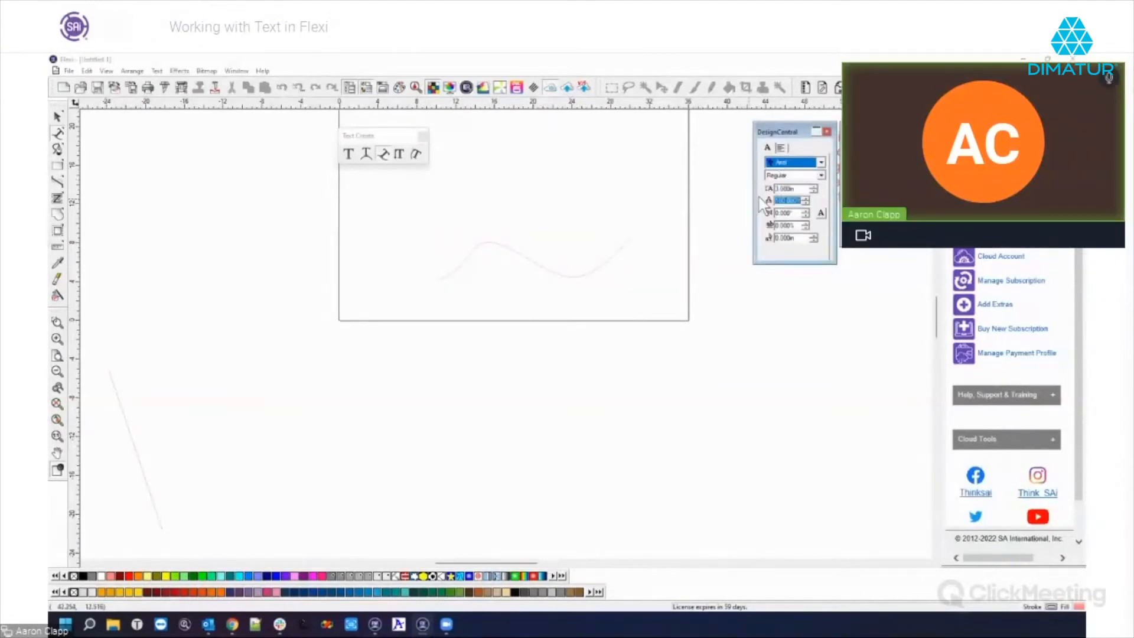
click(441, 274)
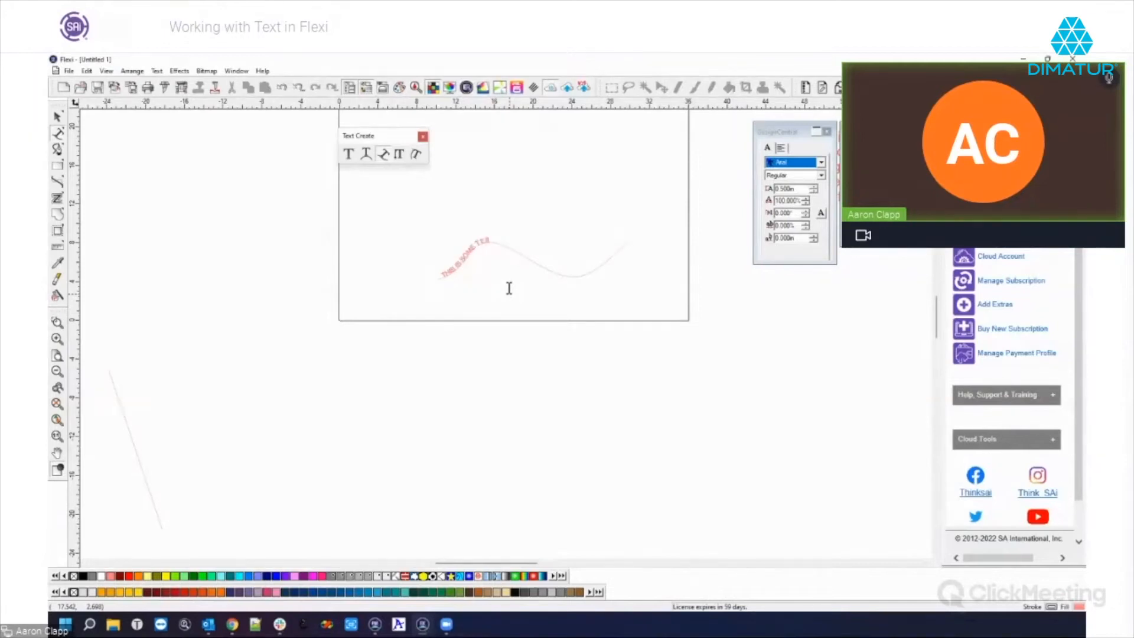
text(ST TEXT)
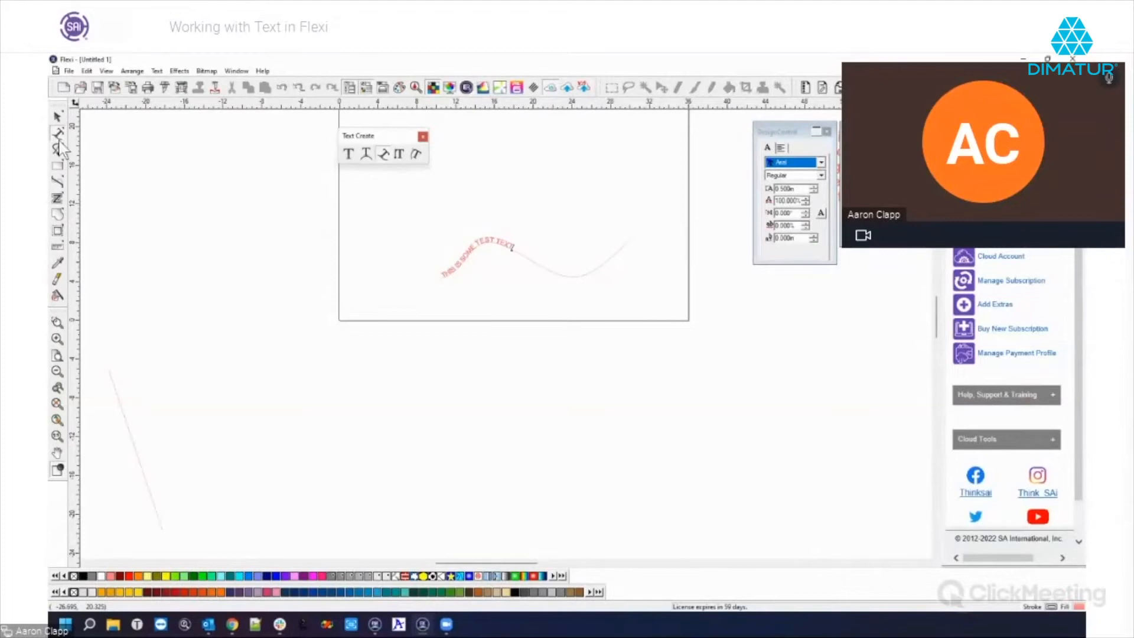
click(58, 117)
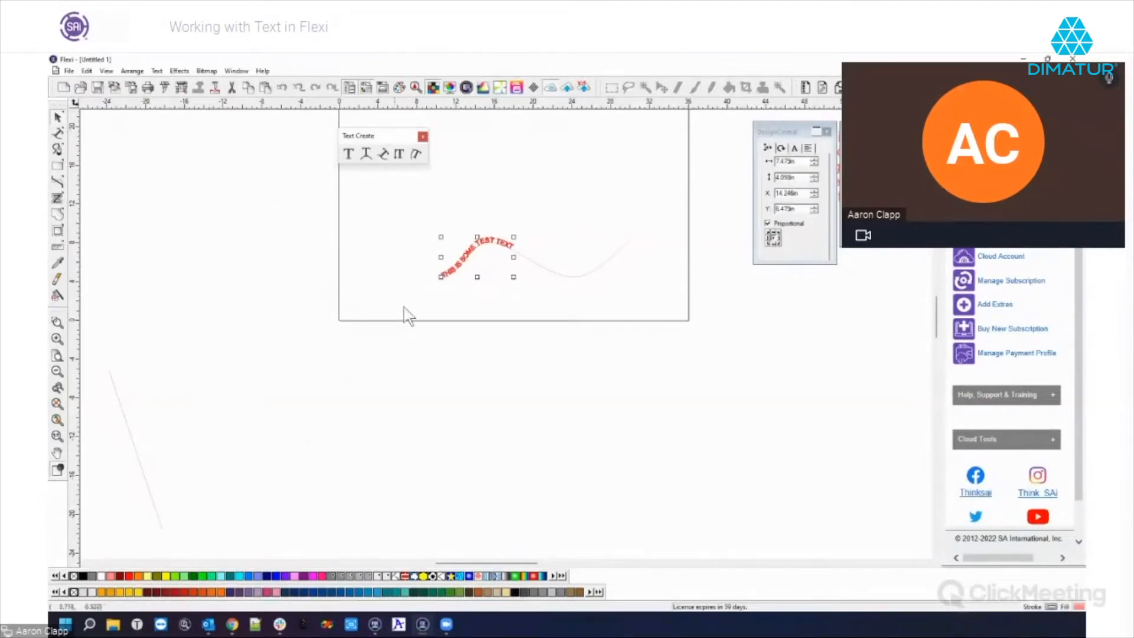
Show the path text's character handles and widen its letter spacing until the last letter reaches the line's right end
scroll(425, 283, up, 2)
scroll(452, 336, up, 1)
scroll(452, 339, up, 4)
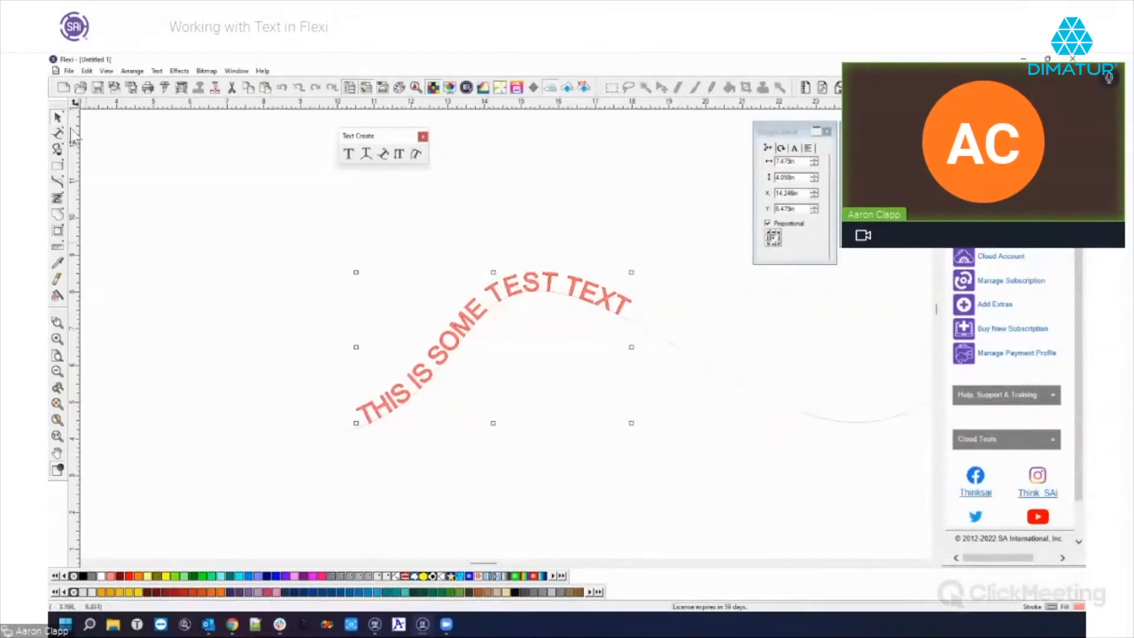
click(795, 149)
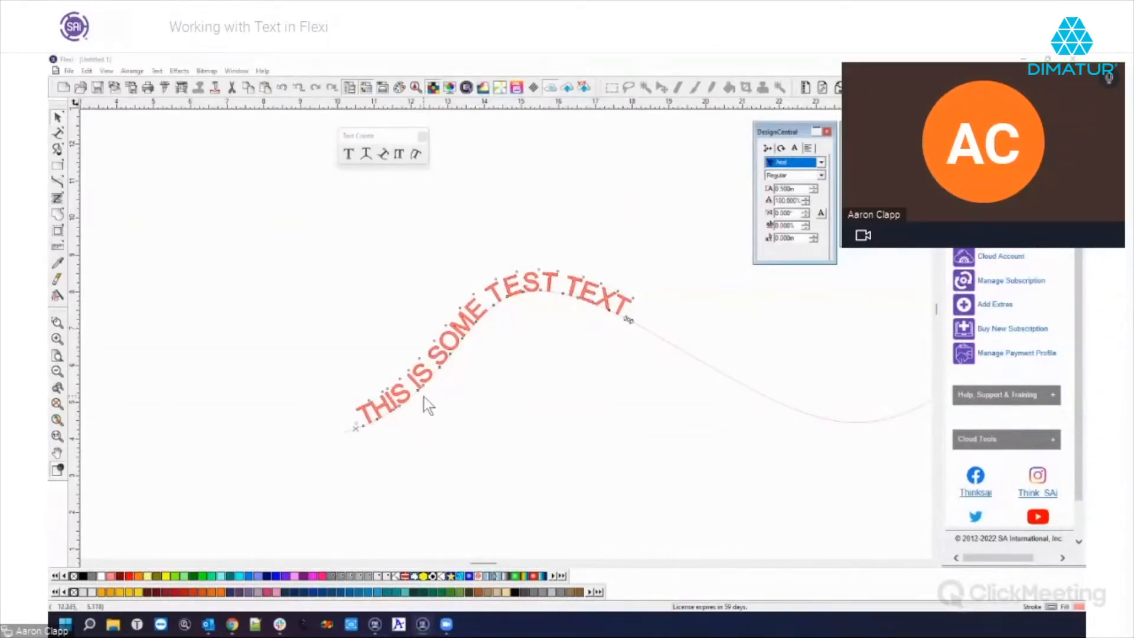
scroll(317, 426, down, 1)
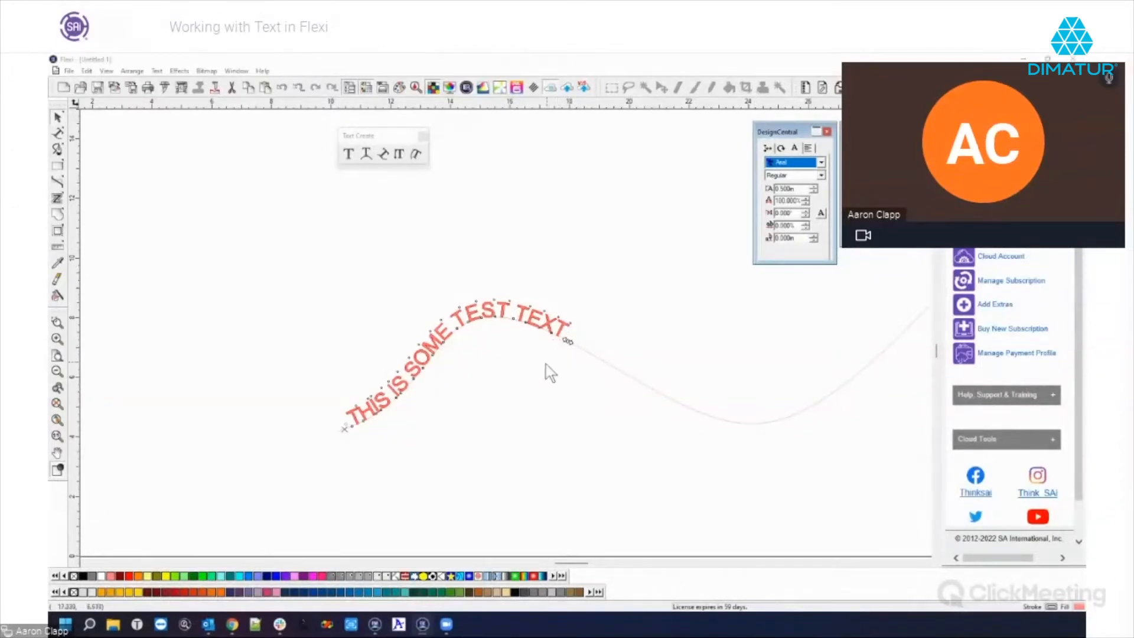
scroll(266, 410, down, 1)
drag(518, 356, 787, 322)
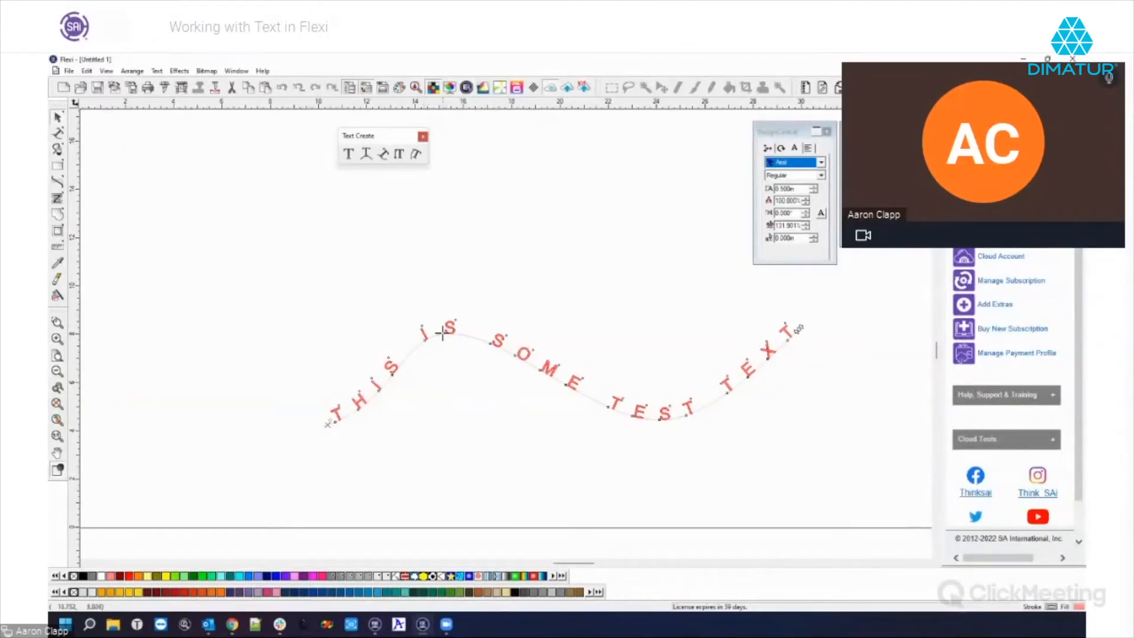
Shift the S of "IS" off its position and tighten the overall letter spacing so the text ends just past the line's middle
drag(443, 334, 437, 334)
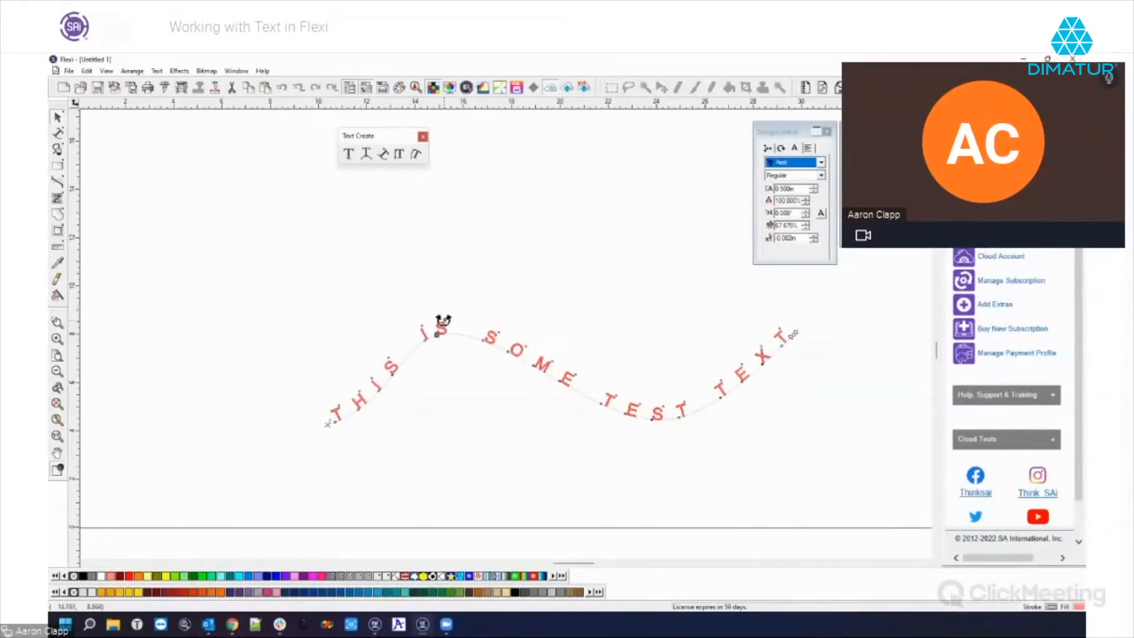
mouse_move(448, 324)
mouse_down()
mouse_move(456, 350)
mouse_move(437, 362)
mouse_move(466, 355)
mouse_move(420, 355)
mouse_move(400, 331)
mouse_move(433, 362)
mouse_move(463, 302)
mouse_move(400, 287)
mouse_move(466, 395)
mouse_move(442, 296)
mouse_move(464, 339)
mouse_up()
mouse_move(325, 426)
mouse_down()
mouse_move(391, 367)
mouse_move(327, 423)
mouse_up()
drag(793, 336, 619, 402)
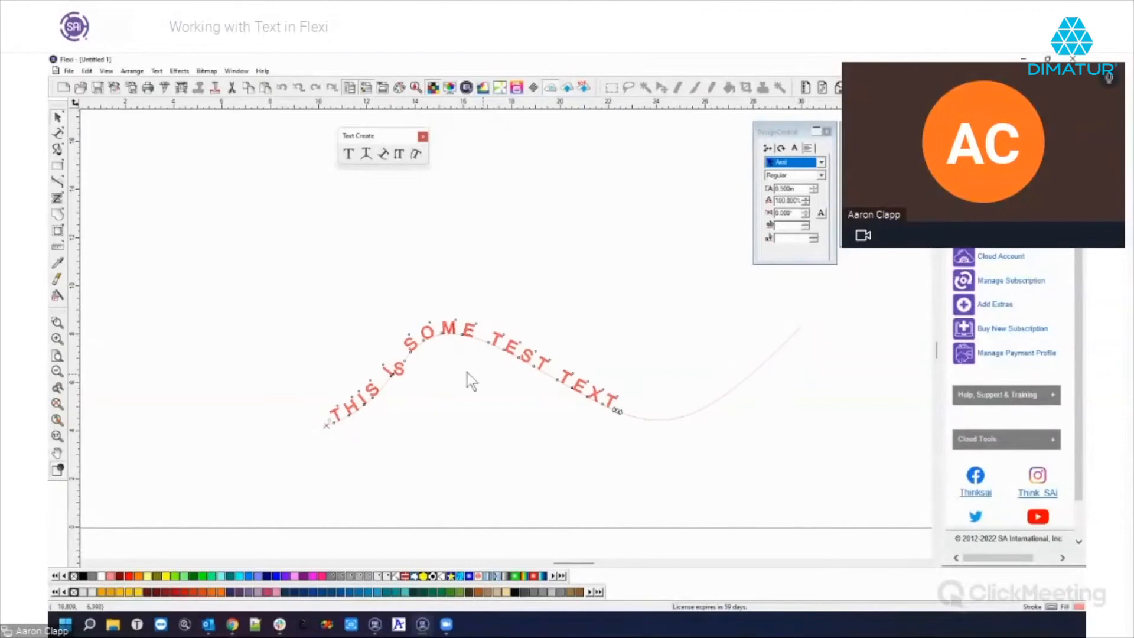
Realign the S of "IS" on the line, just after the I
mouse_move(406, 359)
mouse_down()
mouse_move(389, 355)
mouse_move(391, 370)
mouse_up()
scroll(391, 370, up, 2)
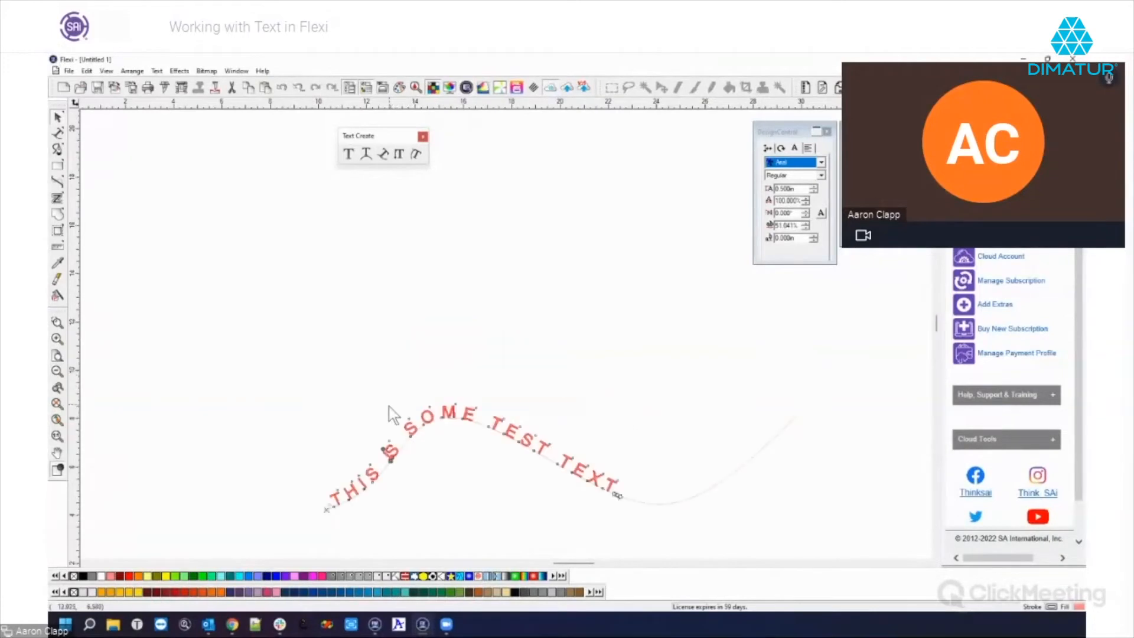
scroll(388, 409, up, 4)
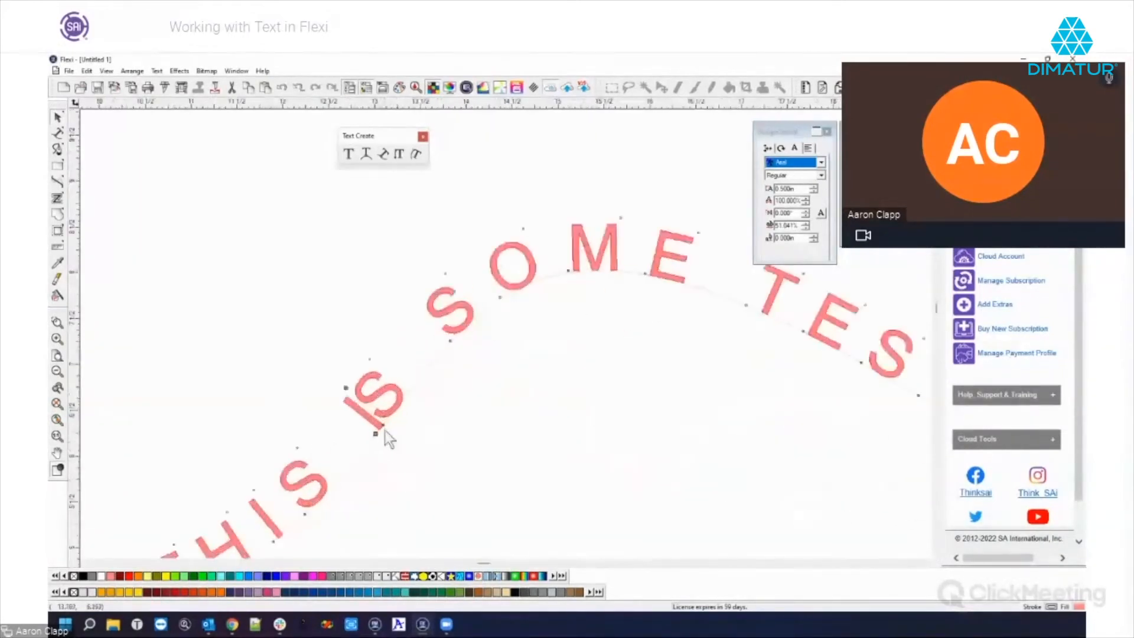
drag(376, 431, 392, 412)
Slide the whole path text along the wavy line so it starts at the crest
scroll(431, 449, down, 4)
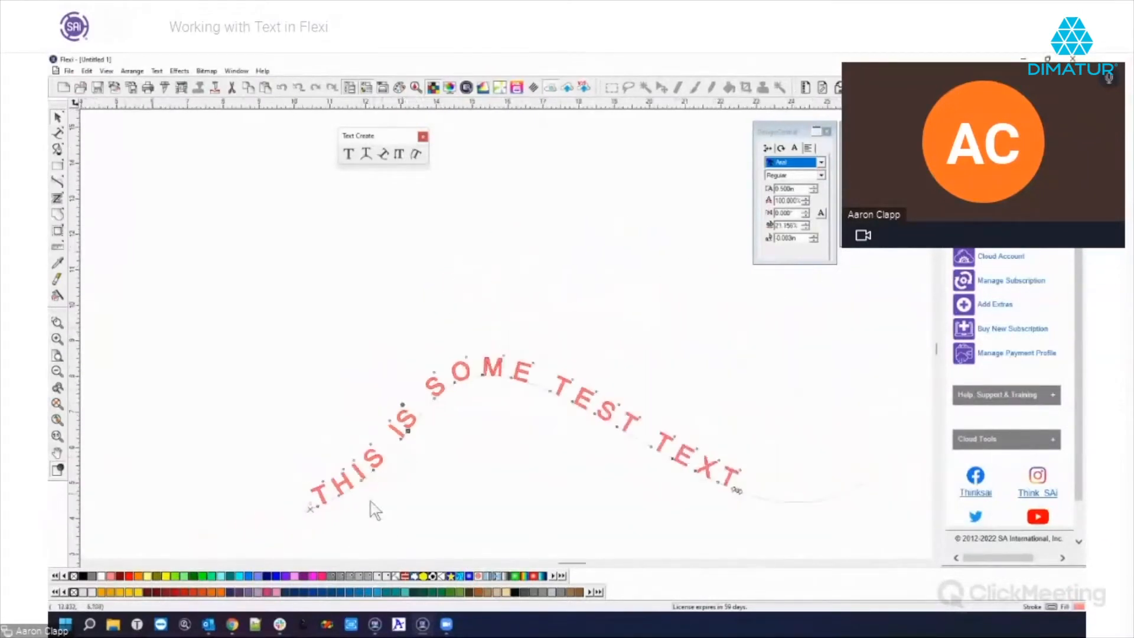
scroll(413, 508, down, 1)
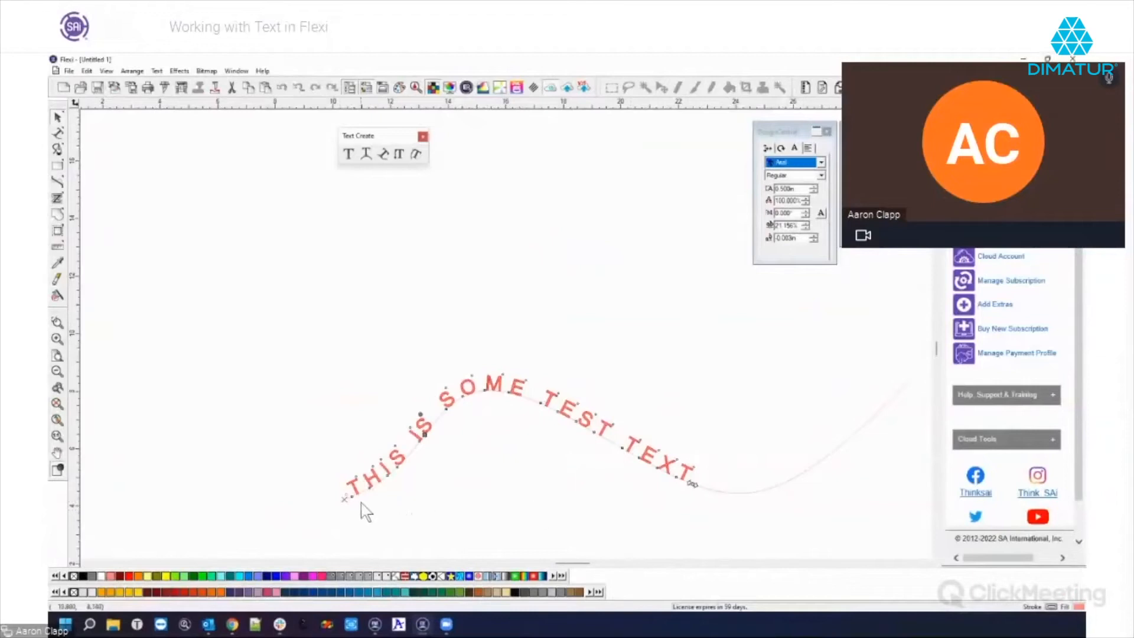
drag(343, 499, 487, 425)
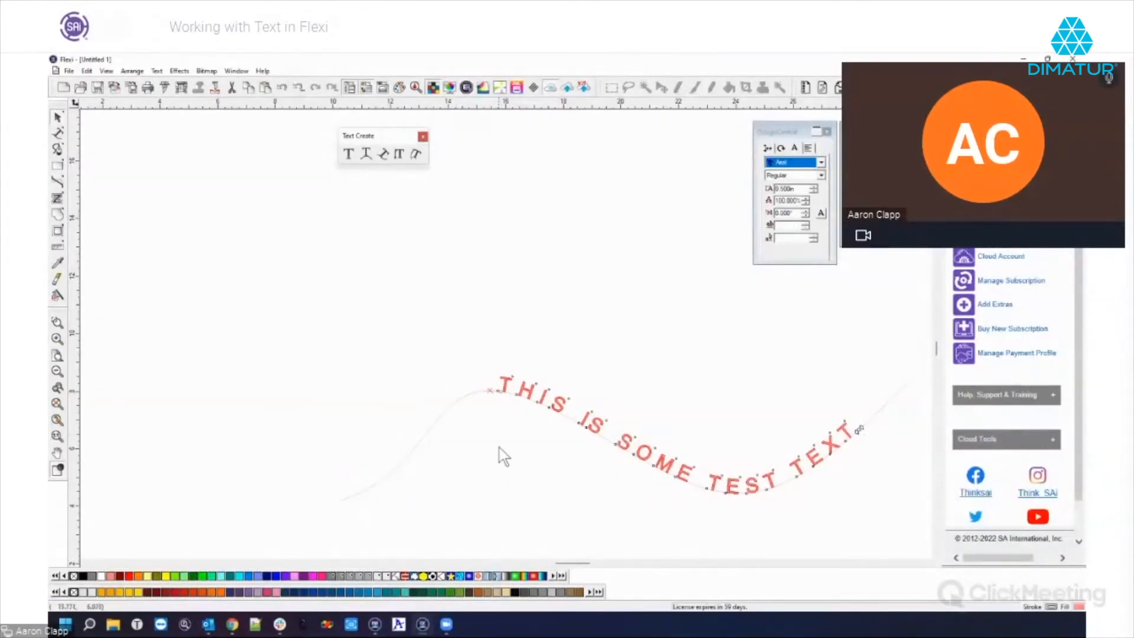
Try out the handles of the first letters T and H, and slide the text's start slightly back before the crest
scroll(494, 447, down, 1)
scroll(691, 425, up, 2)
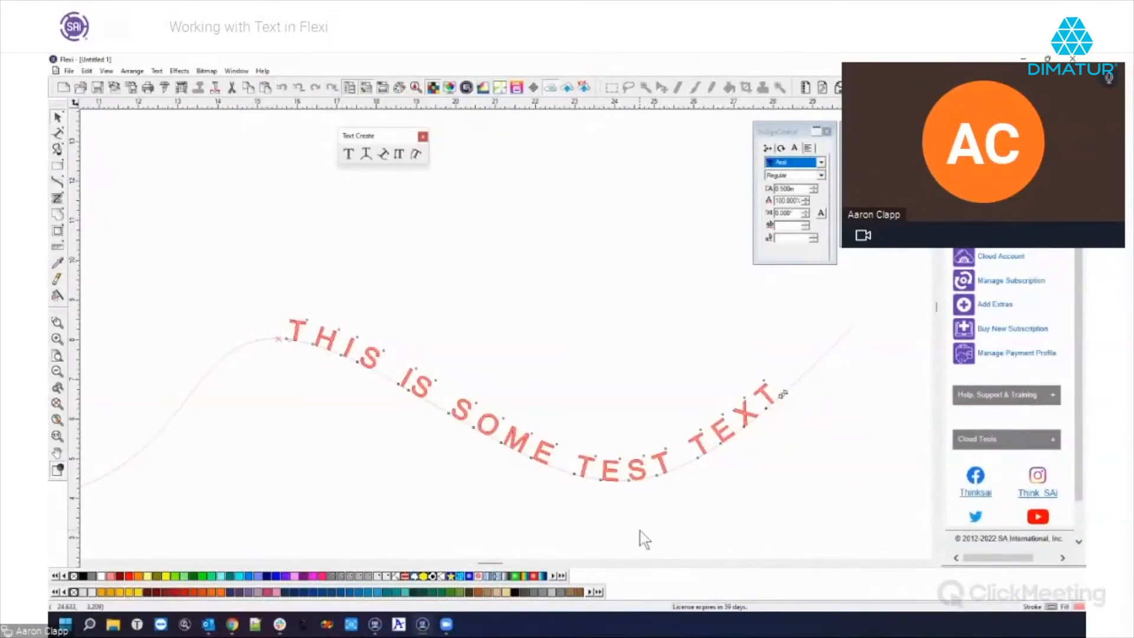
click(288, 338)
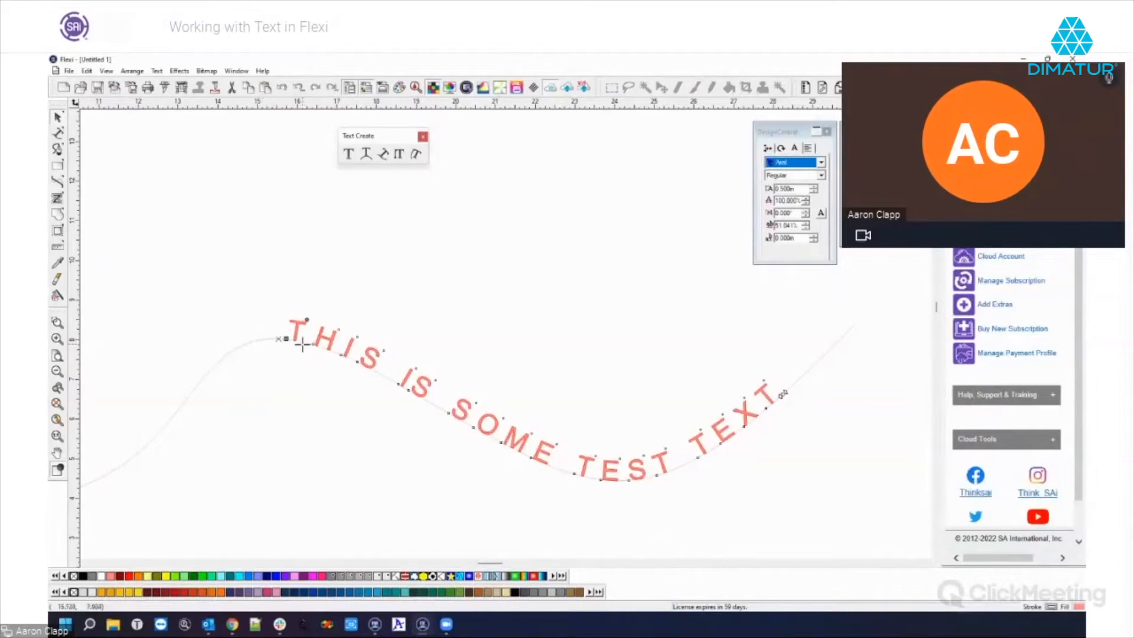
drag(313, 341, 301, 385)
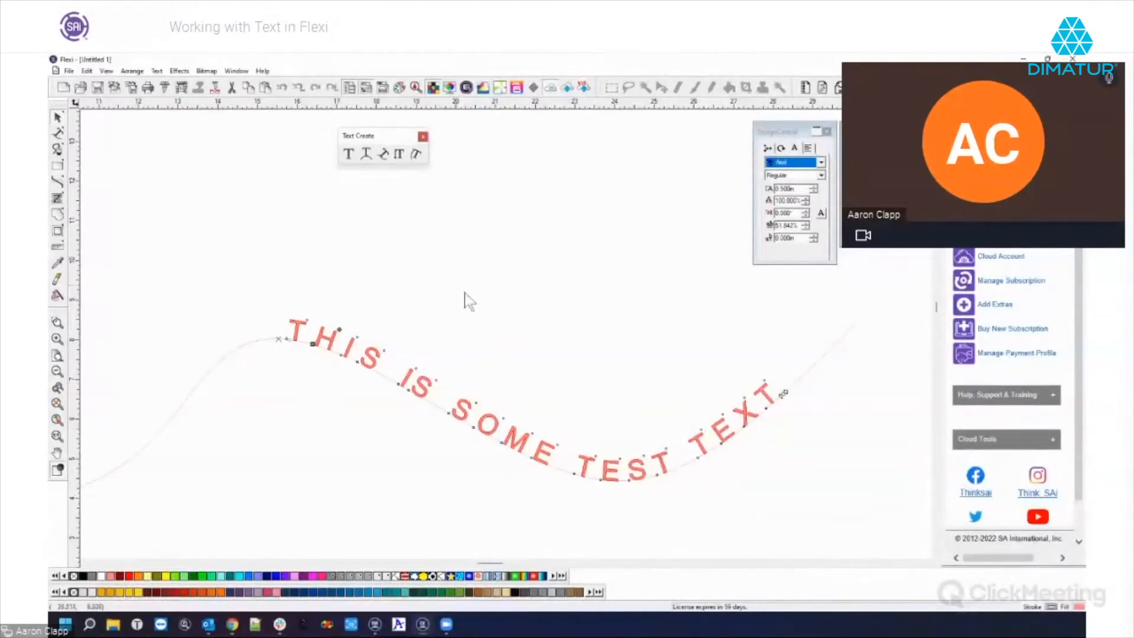
drag(278, 338, 234, 355)
Deselect the path text and delete the wavy line beneath it, keeping the curved text
right_click(277, 445)
click(320, 420)
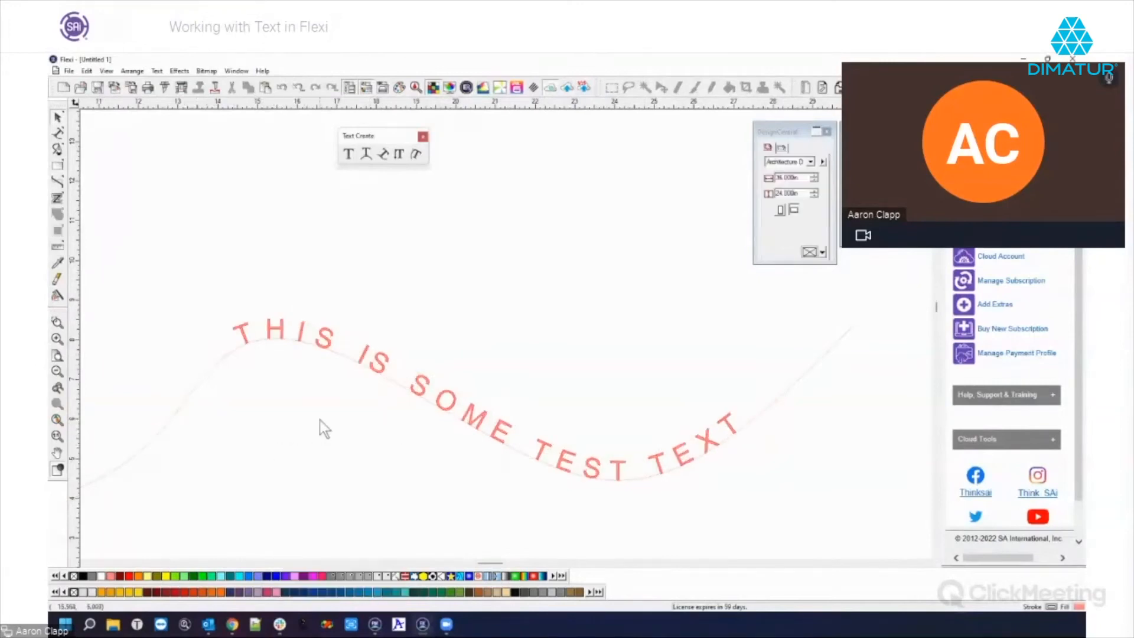
click(777, 401)
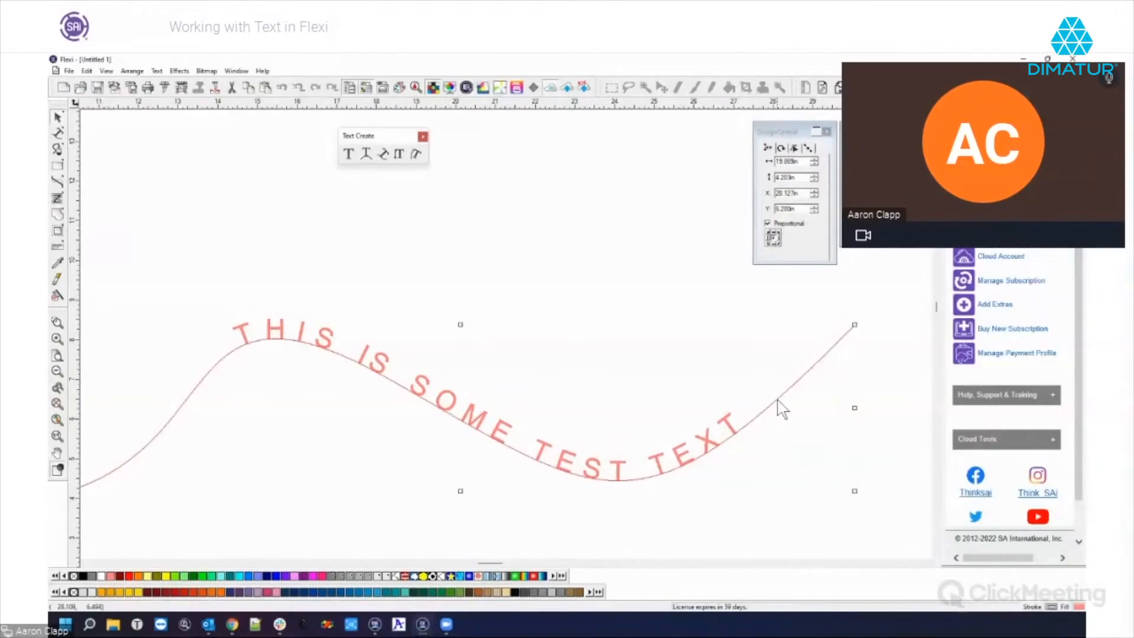
key(Delete)
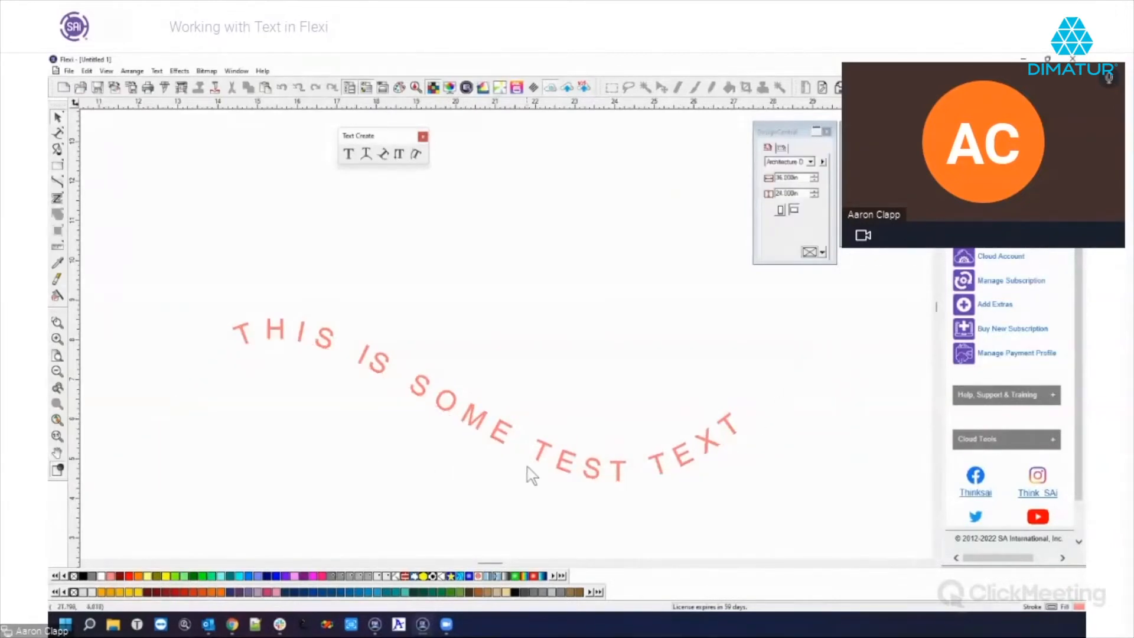
scroll(527, 468, down, 3)
scroll(516, 492, up, 3)
scroll(514, 516, down, 3)
scroll(514, 518, up, 3)
scroll(515, 518, down, 2)
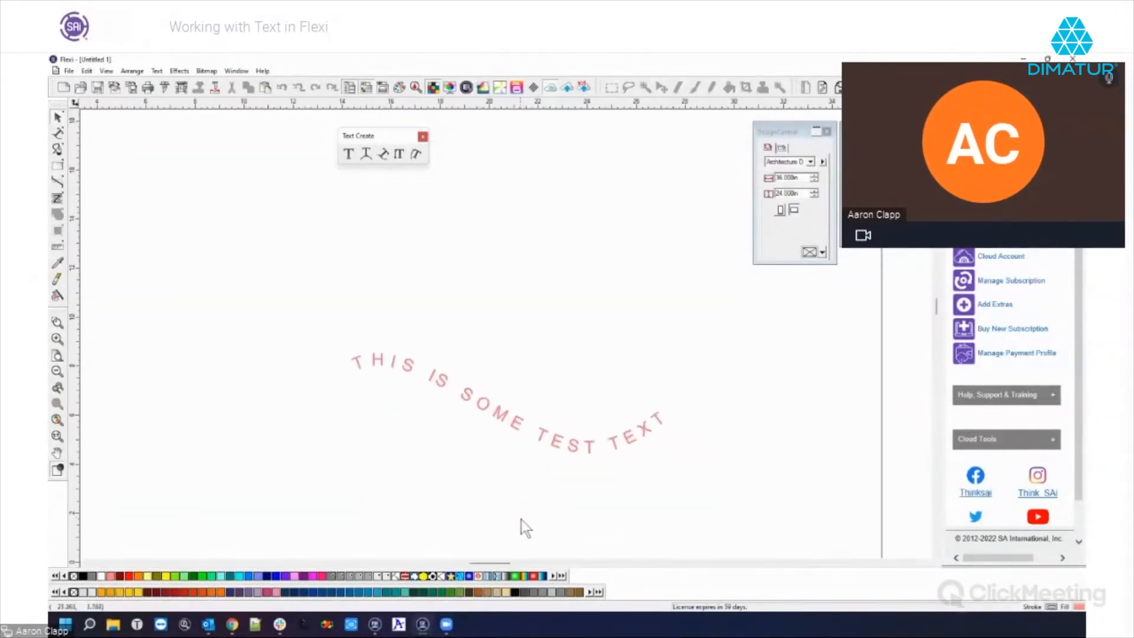
scroll(521, 519, up, 1)
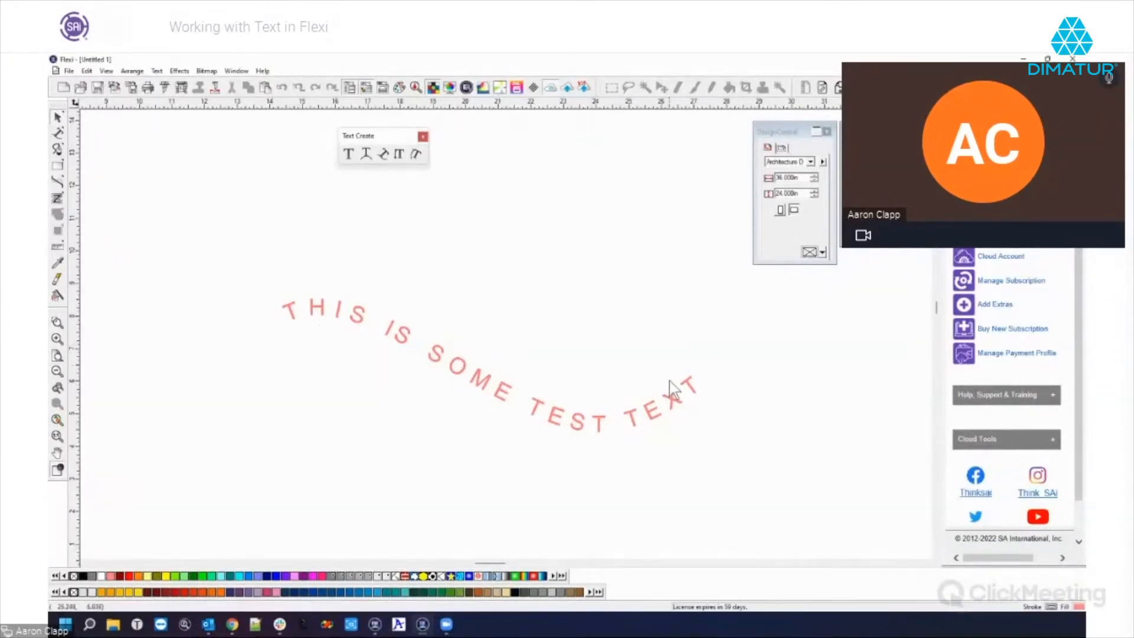
Move the curved text "THIS IS SOME TEST TEXT" up and to the right to free the middle of the page
drag(271, 274, 732, 468)
drag(502, 385, 715, 268)
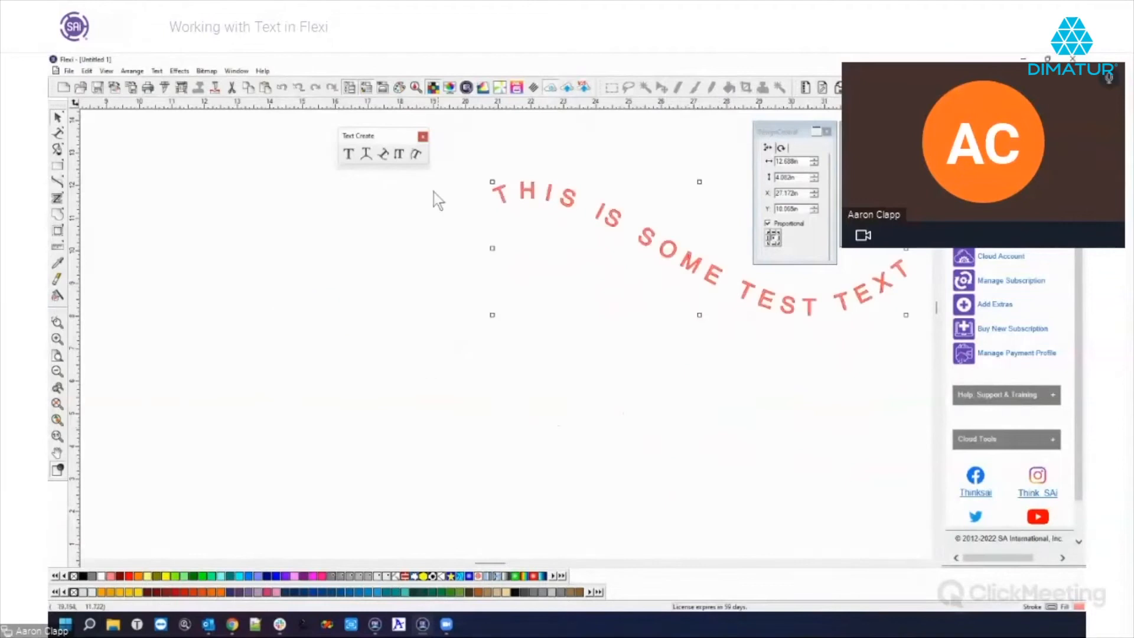
Create vertical text reading "this is a test" in the empty area beside the curved text
click(406, 156)
click(337, 241)
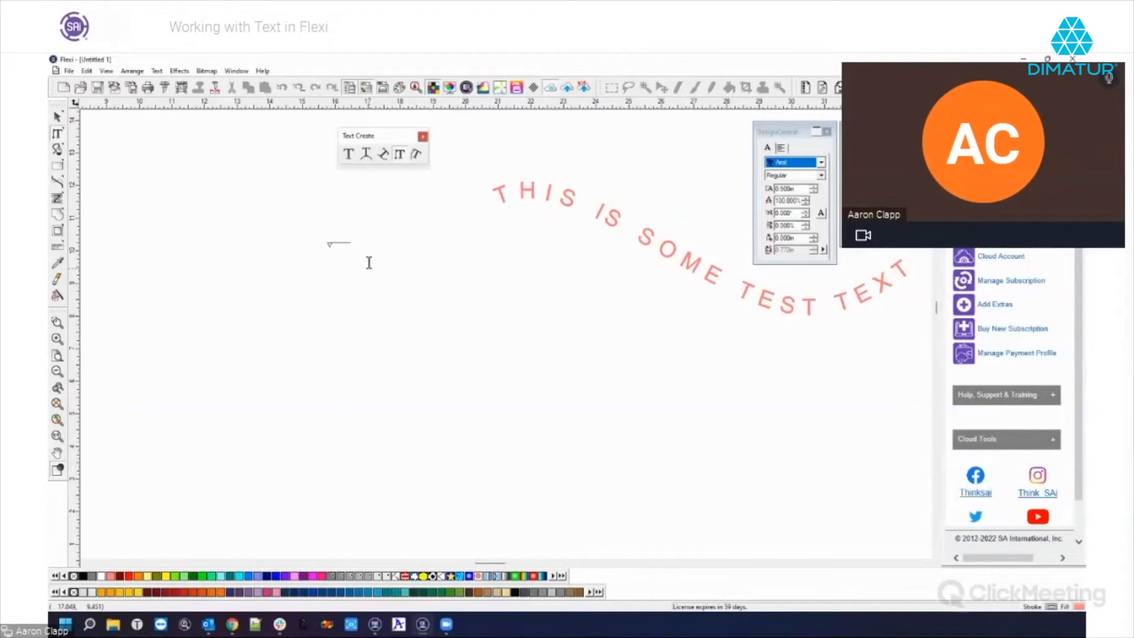
text(this is)
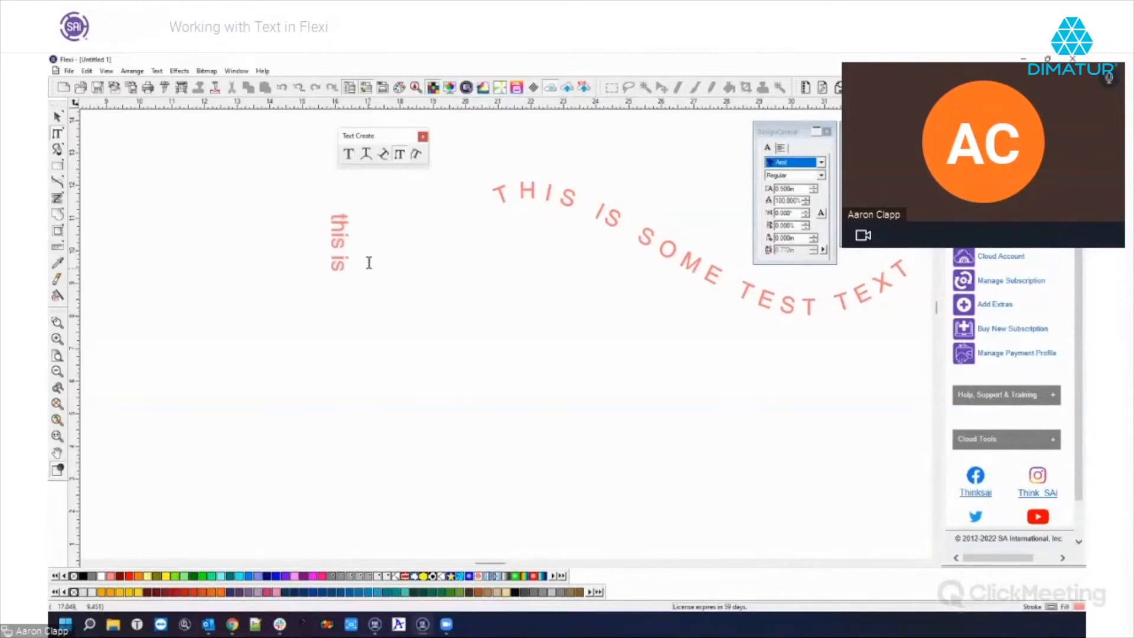
text( a test)
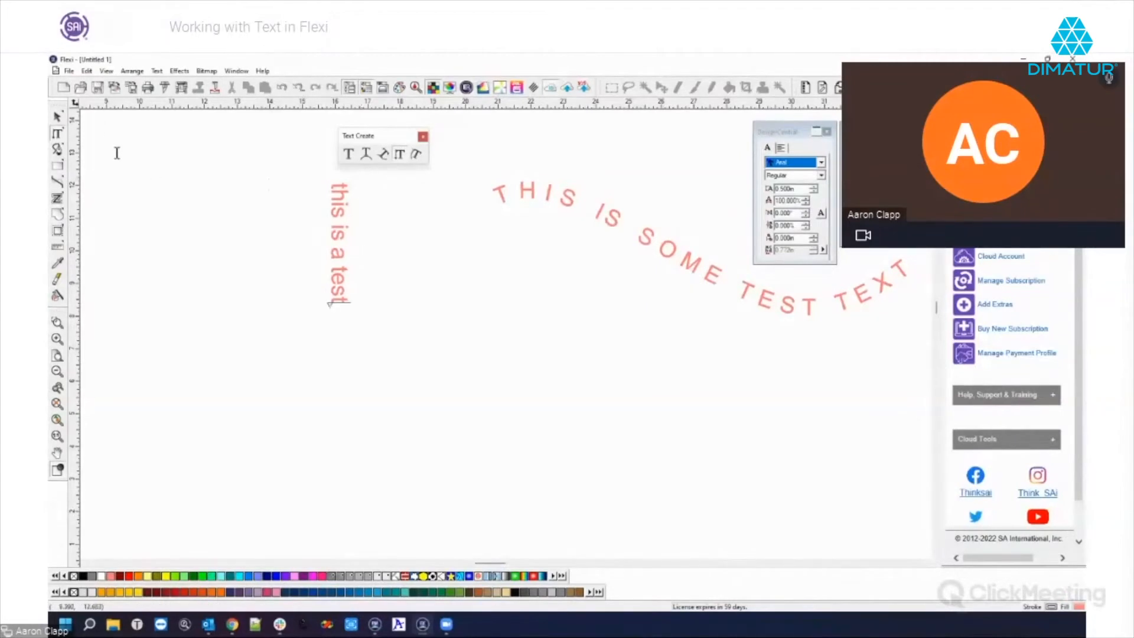
Delete the vertical "this is a test" text
click(58, 120)
drag(291, 171, 414, 346)
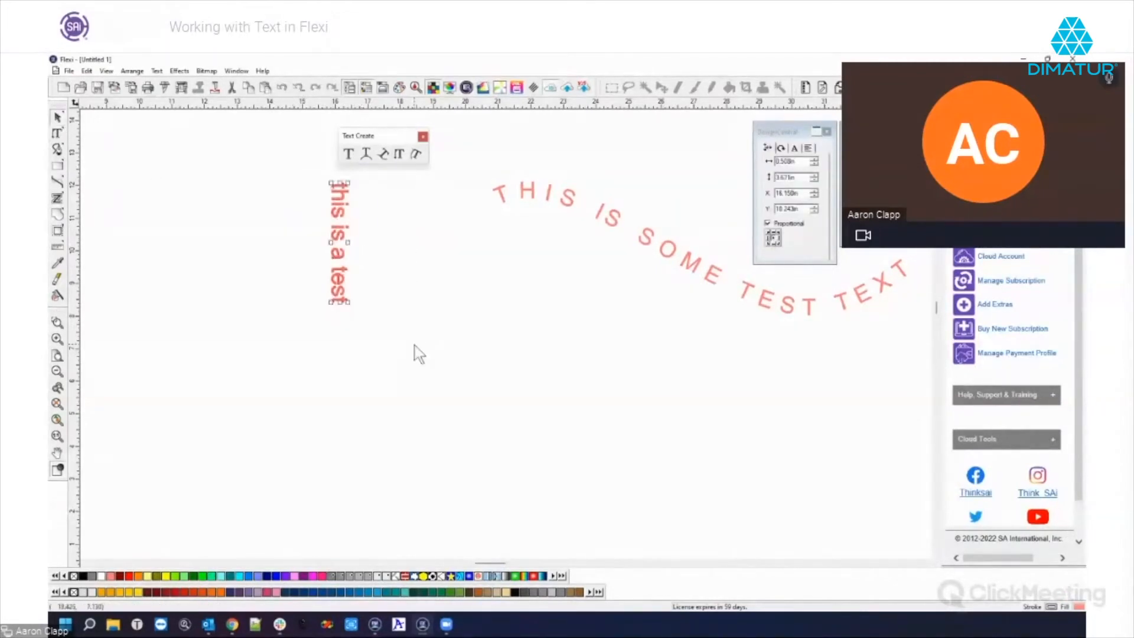
key(Delete)
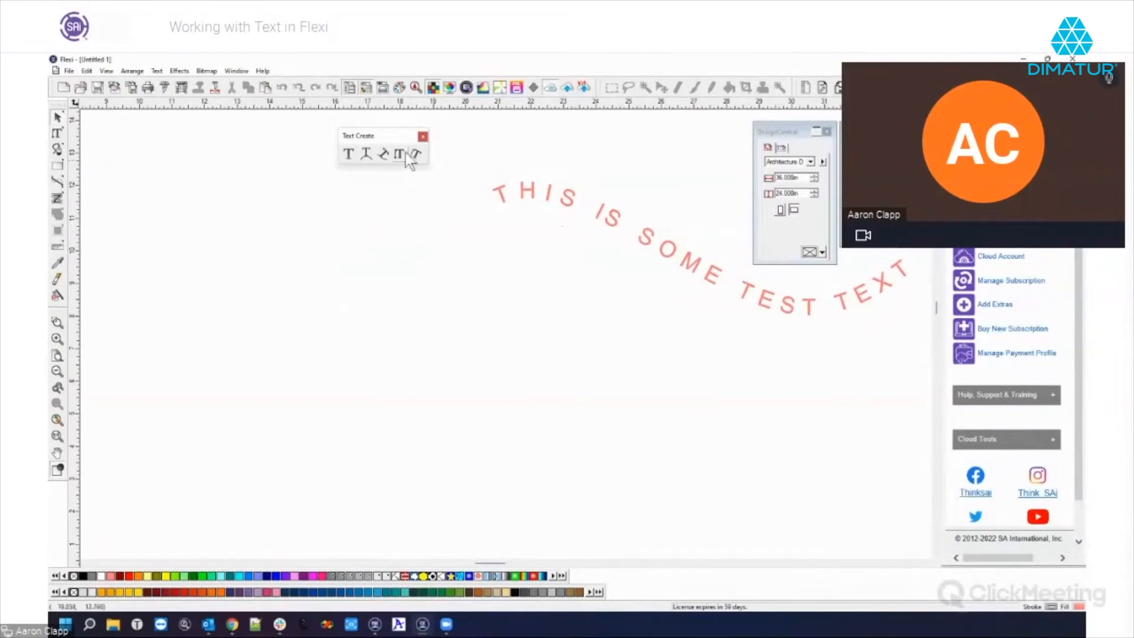
Move the Text Create tools clear of the work area and add horizontal text reading "THIS IS A TEST"
drag(399, 138, 456, 127)
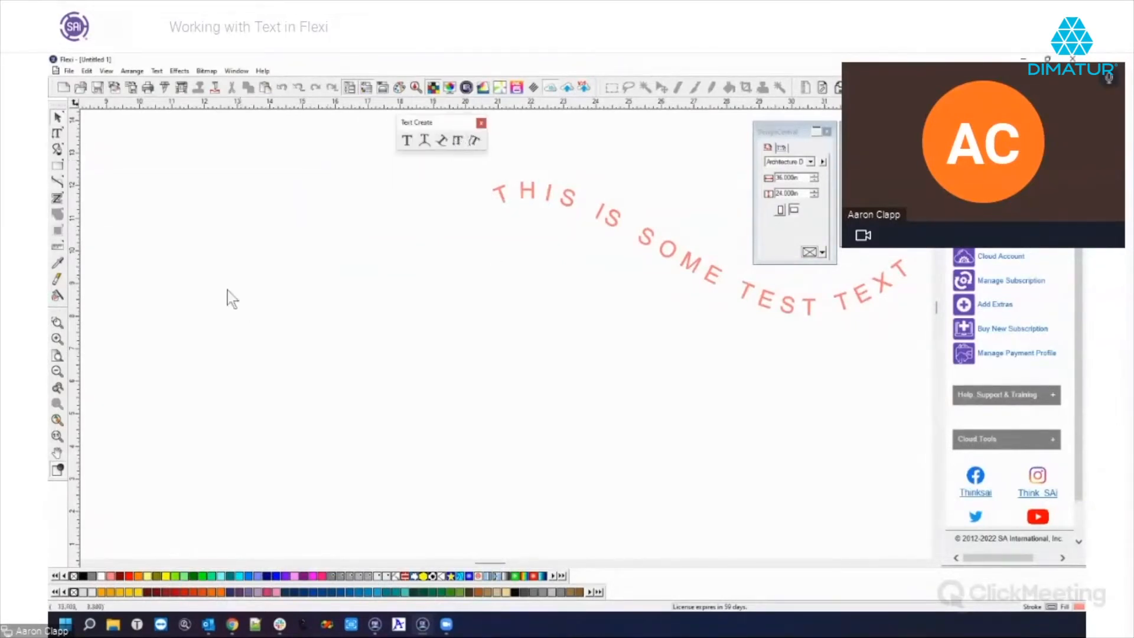
click(406, 141)
text(THIS IS)
text( AT)
text( TEST)
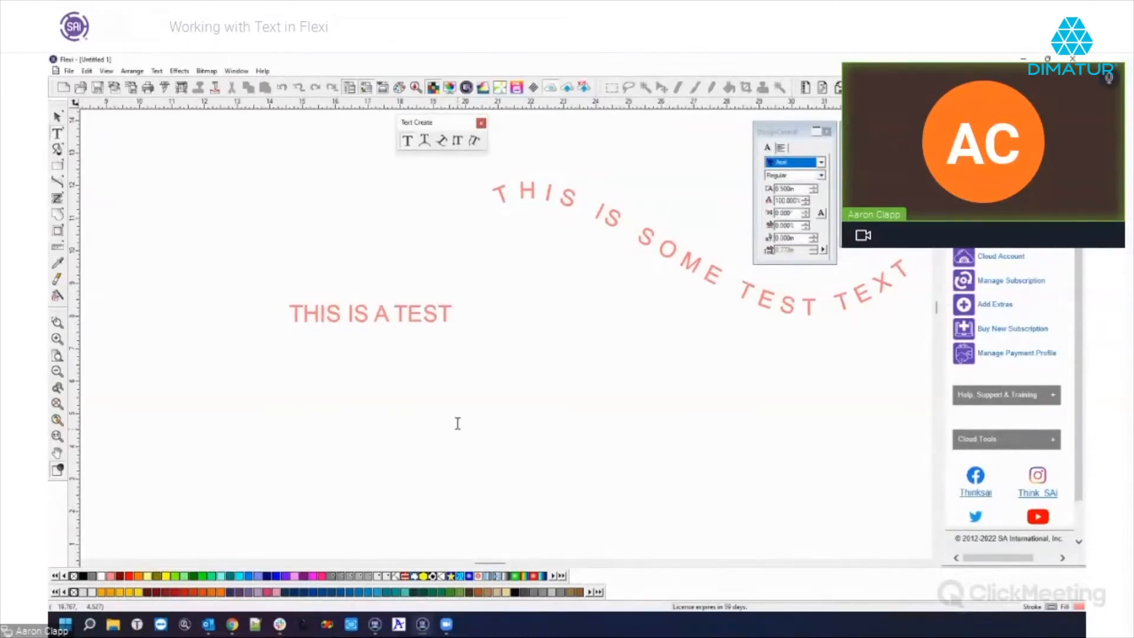
Select the whole line "THIS IS A TEST" and browse the available fonts and their styles
drag(456, 314, 279, 334)
drag(472, 304, 283, 311)
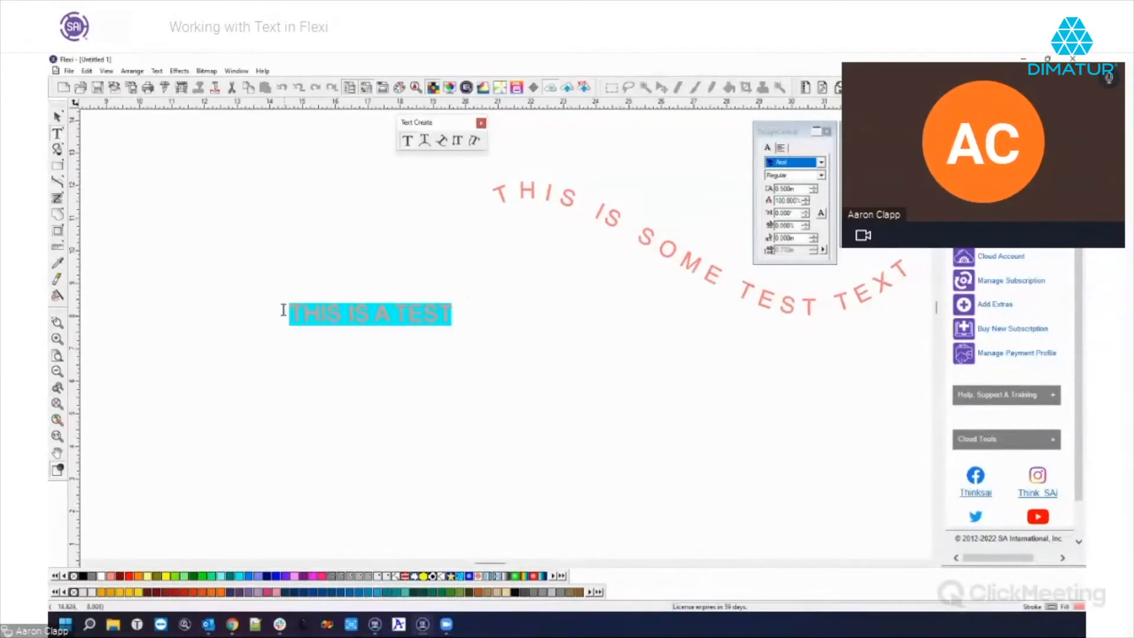
click(156, 71)
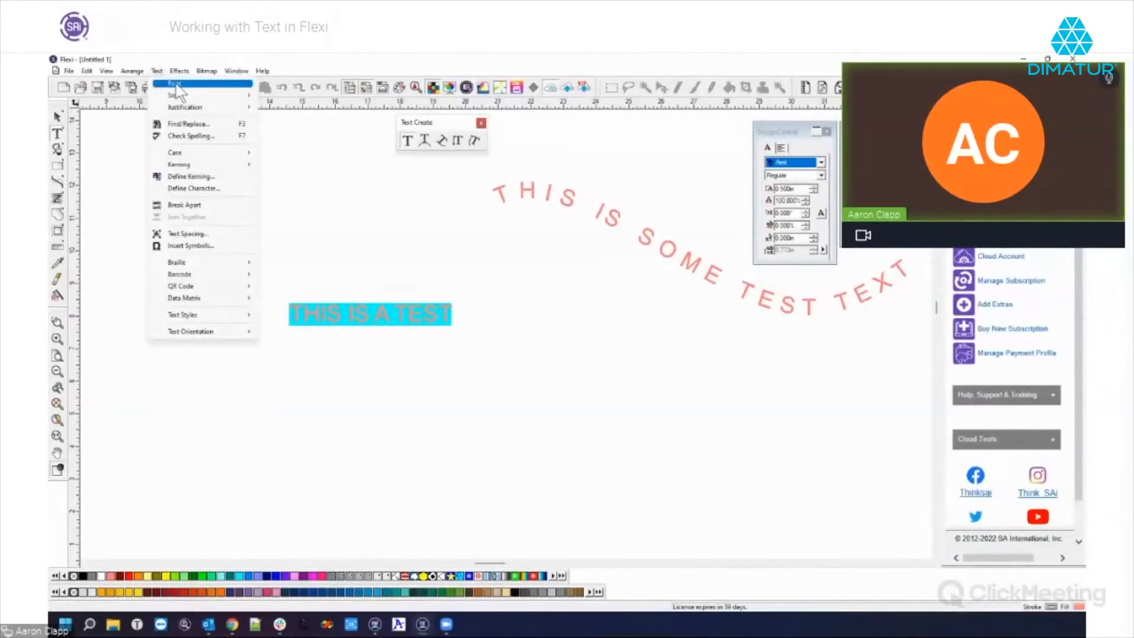
mouse_move(176, 87)
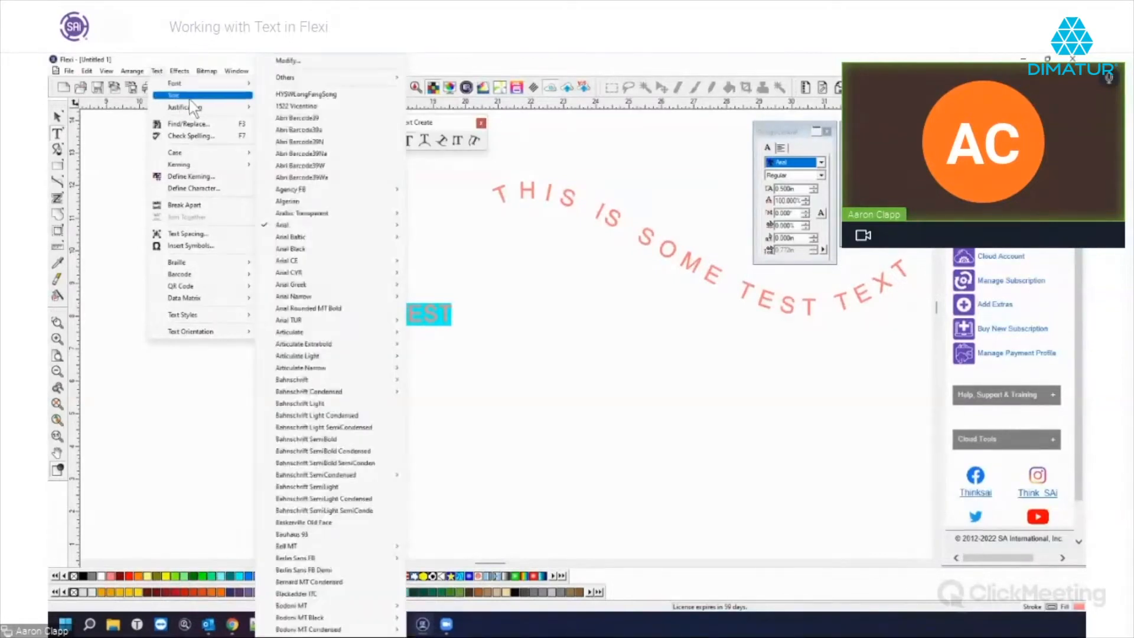
mouse_move(192, 104)
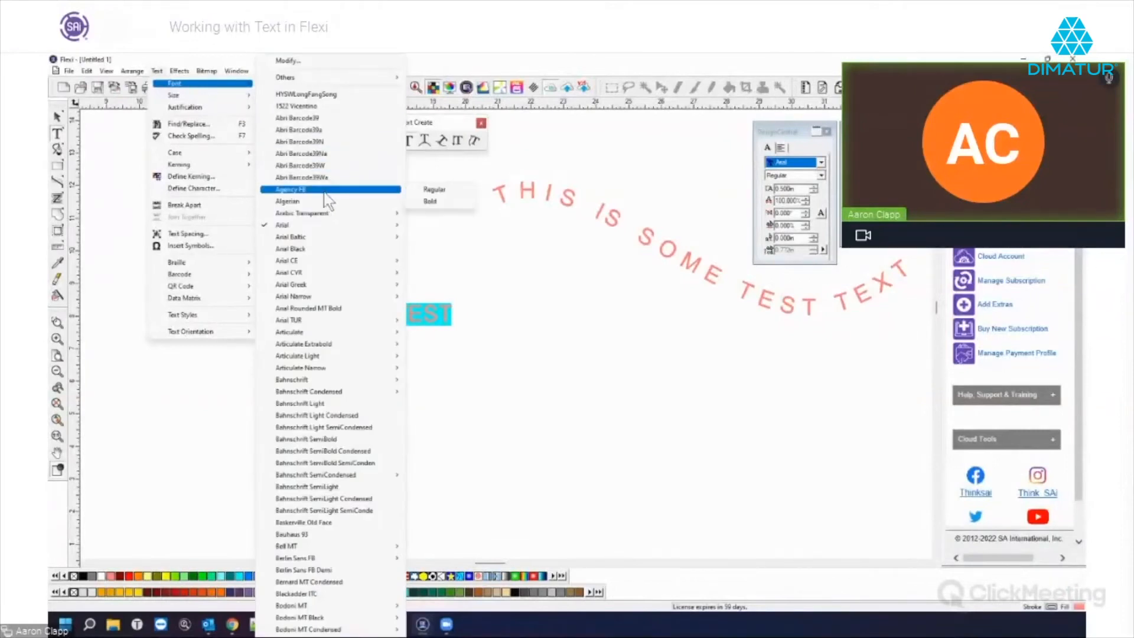
mouse_move(333, 214)
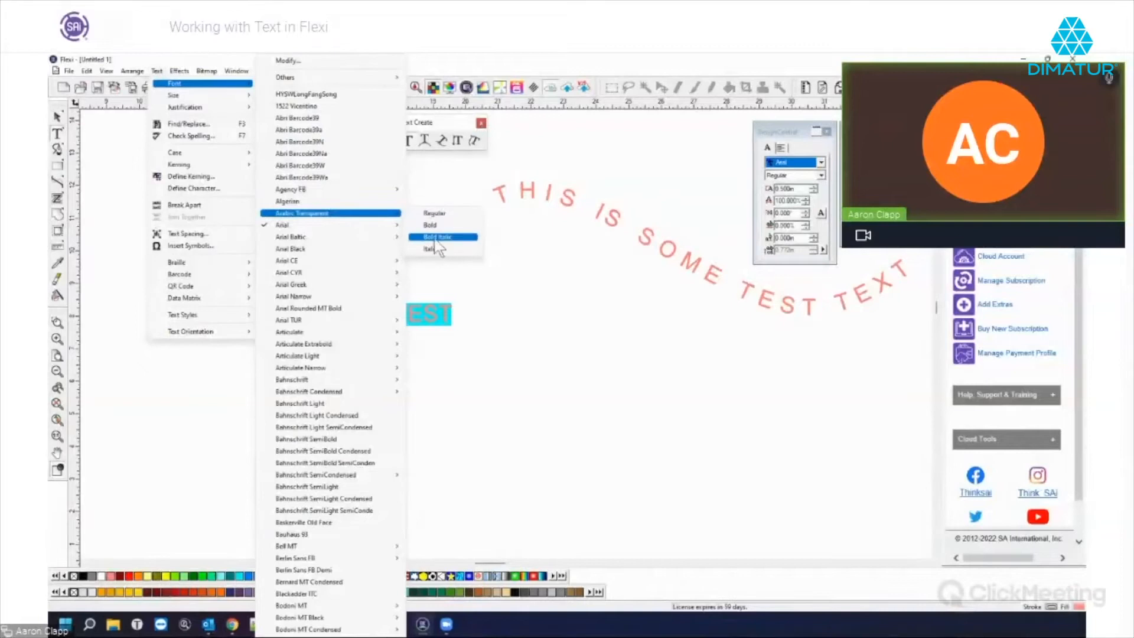
click(436, 239)
Change the selected horizontal text to lower case
click(173, 70)
mouse_move(159, 70)
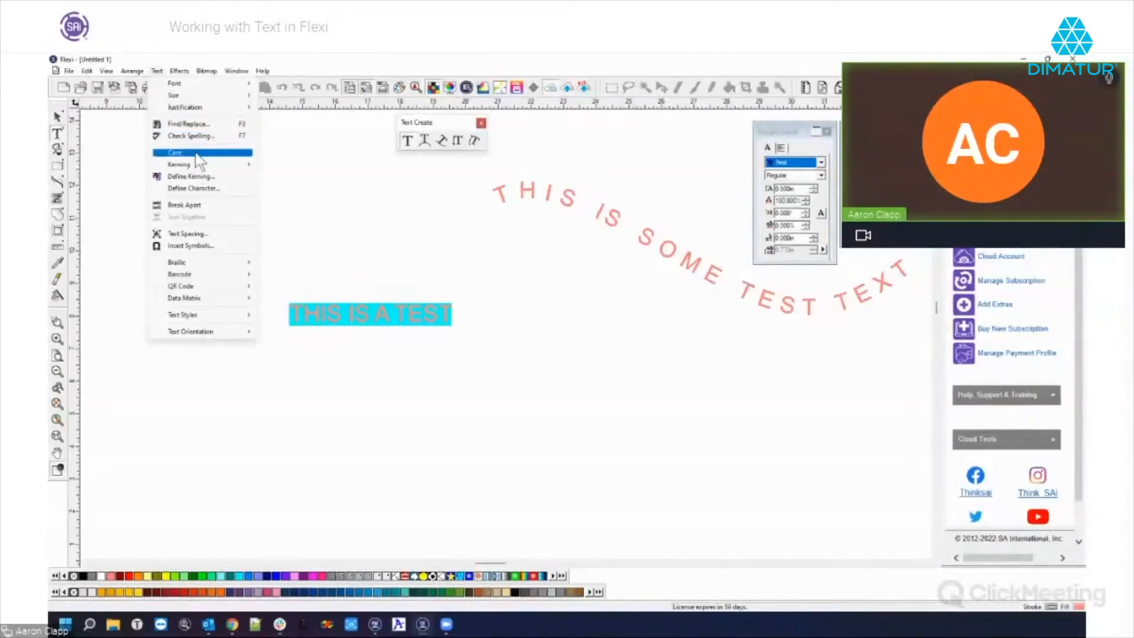
mouse_move(196, 155)
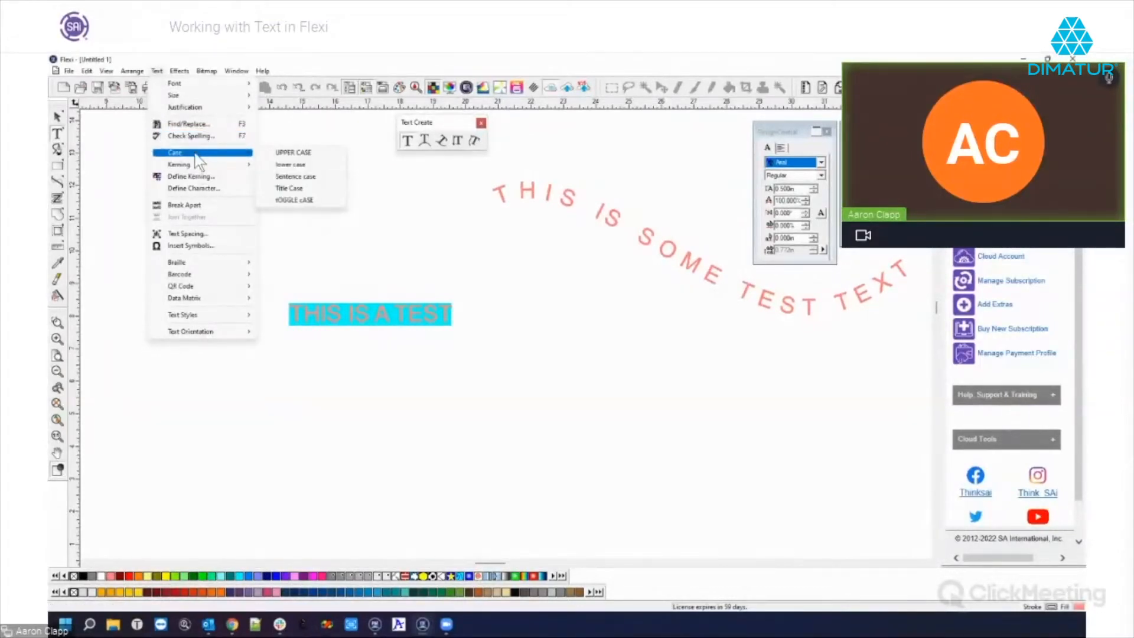
click(277, 165)
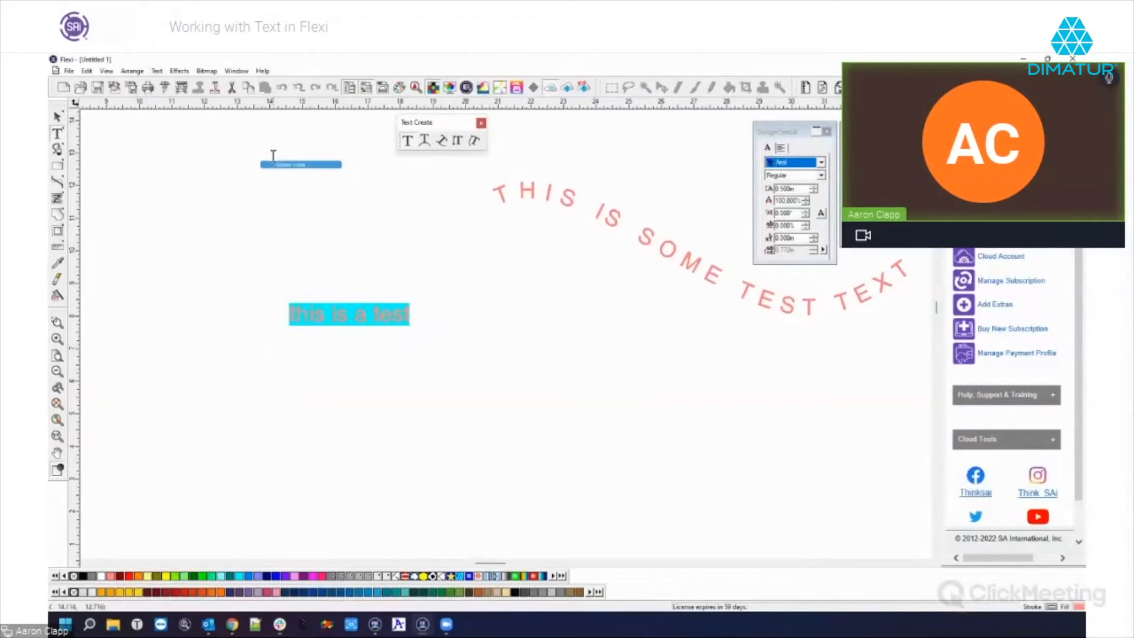
Change the selected horizontal text to Sentence case
click(156, 71)
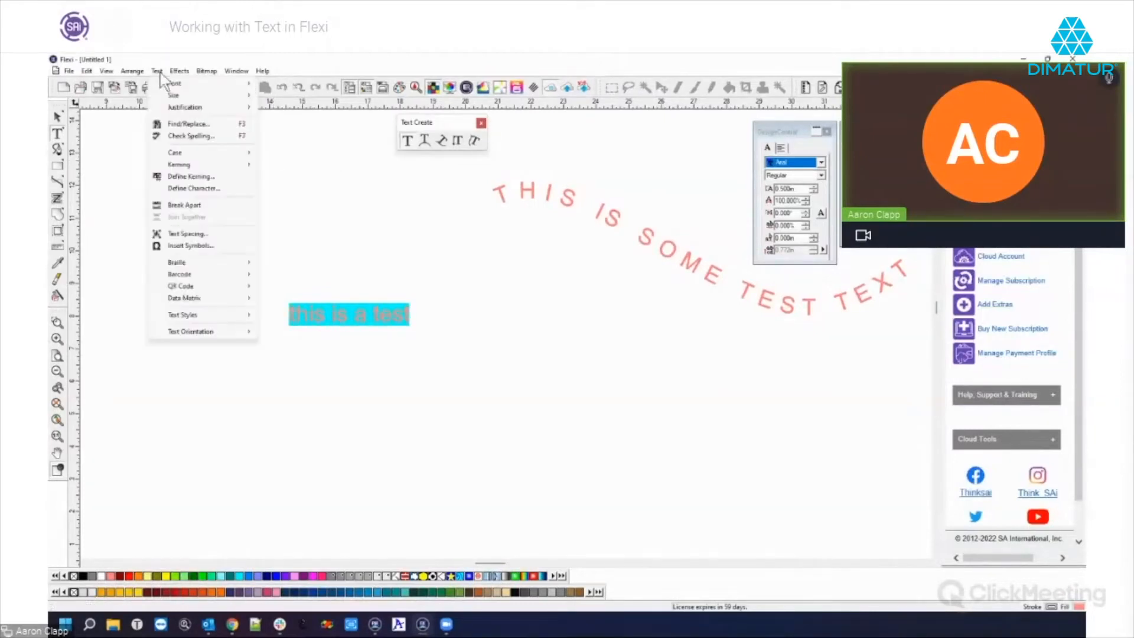
mouse_move(195, 153)
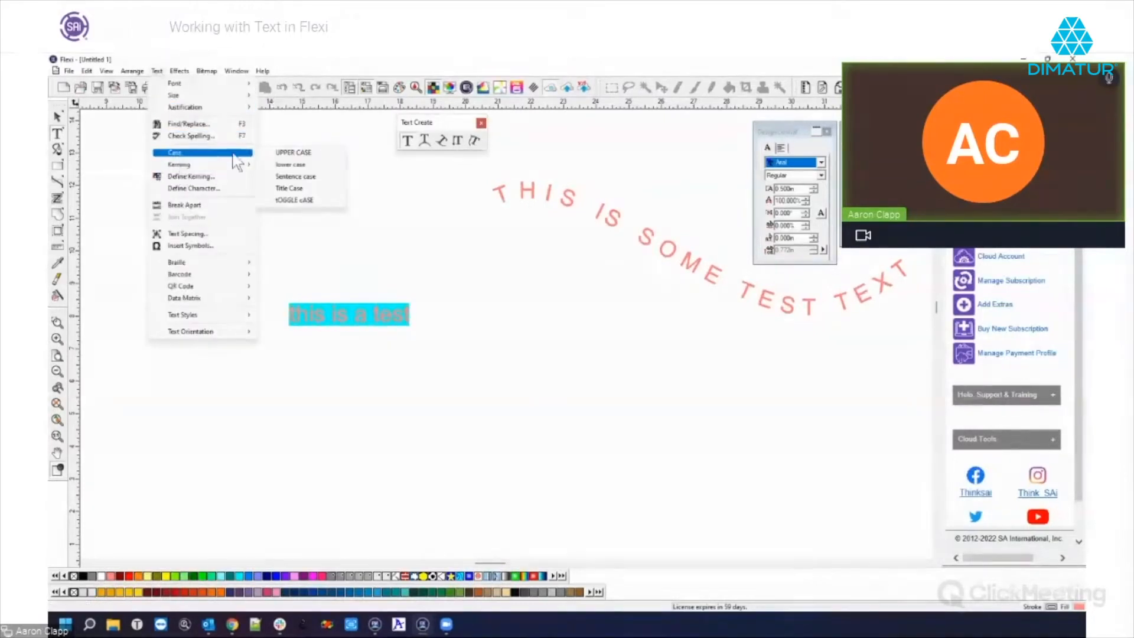
click(283, 177)
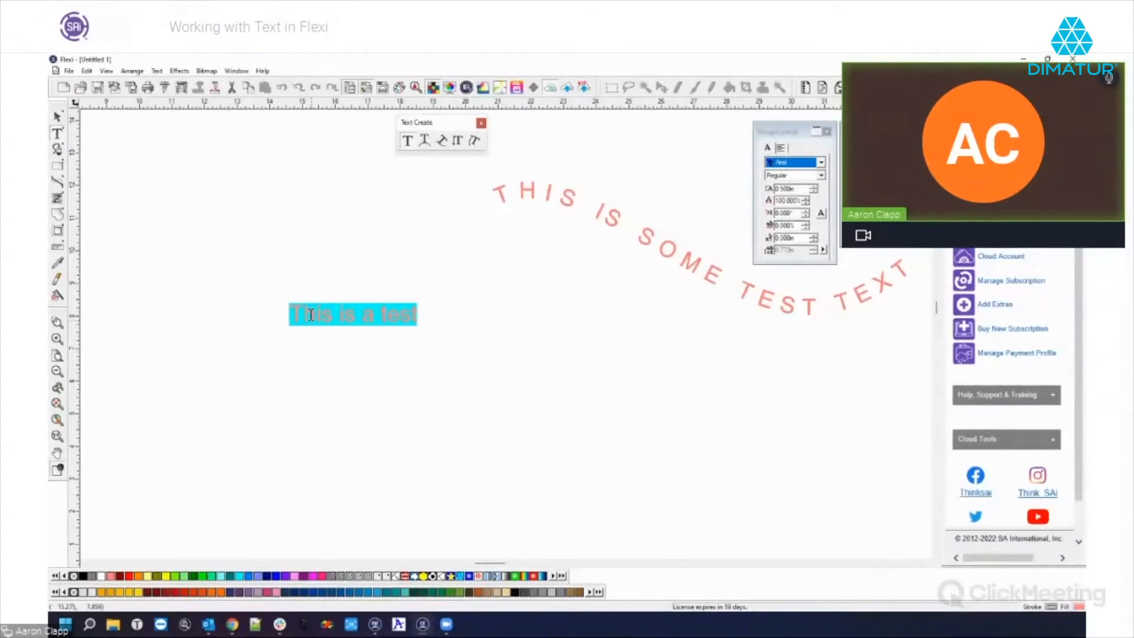
Set the kerning of the selected "This is a test" text to Medium
click(157, 71)
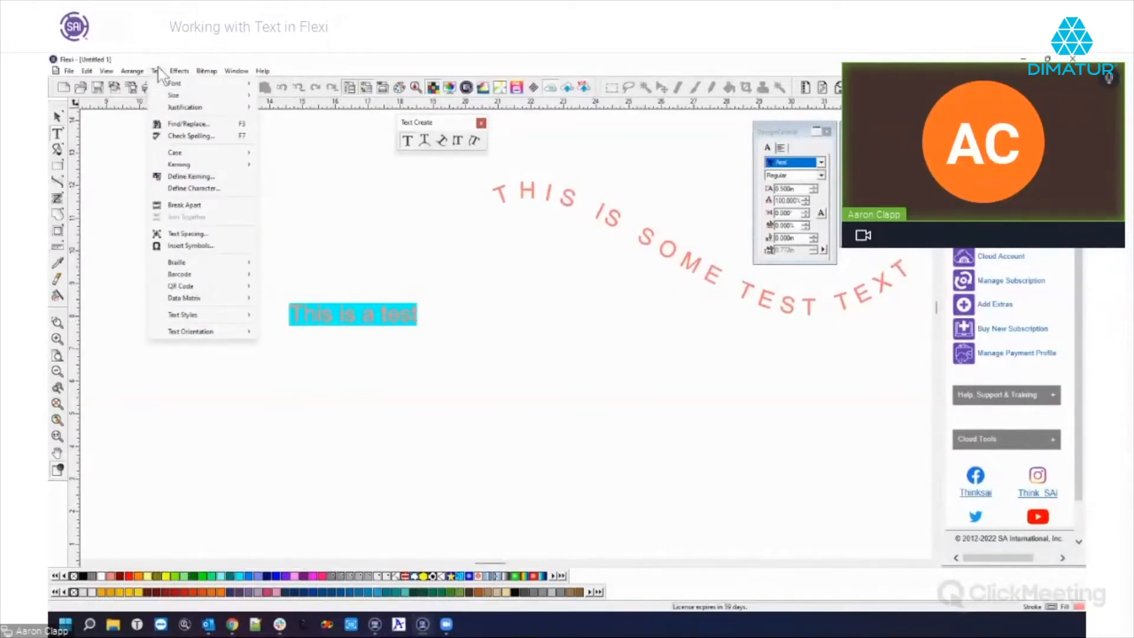
mouse_move(193, 167)
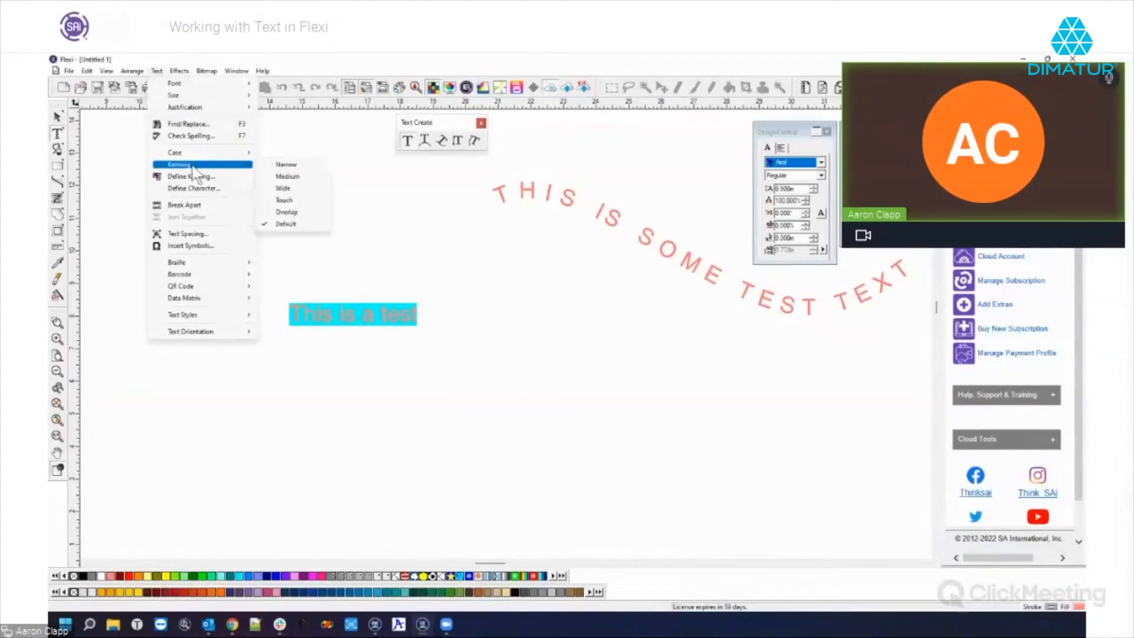
click(300, 176)
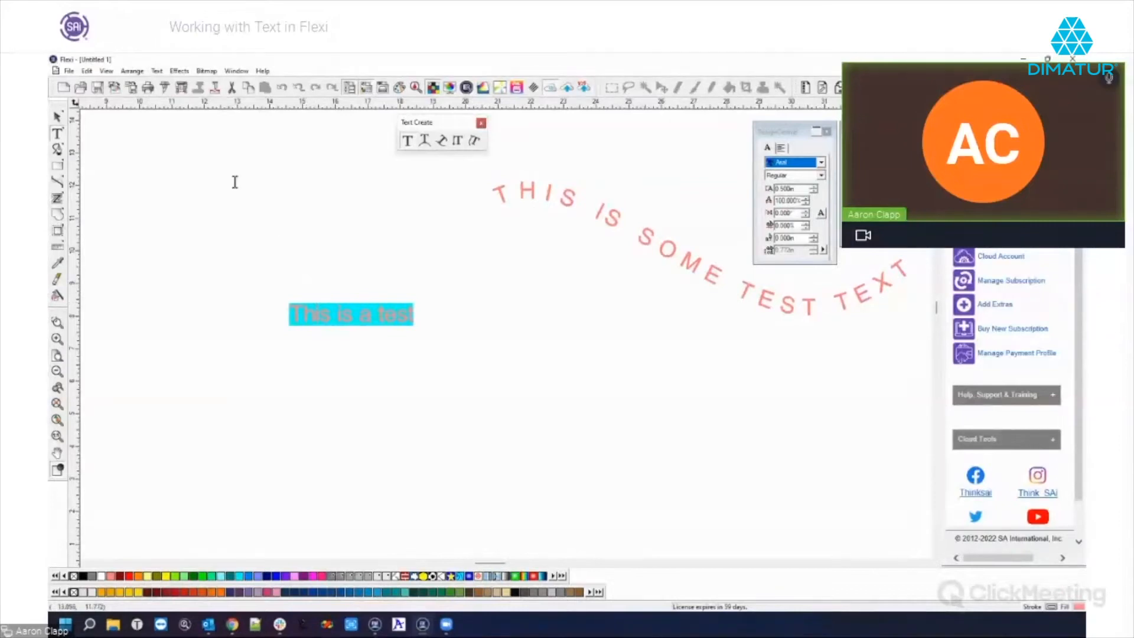
Define the kerning of the "This is a test" text, storing it for the selection only
click(157, 71)
mouse_move(188, 167)
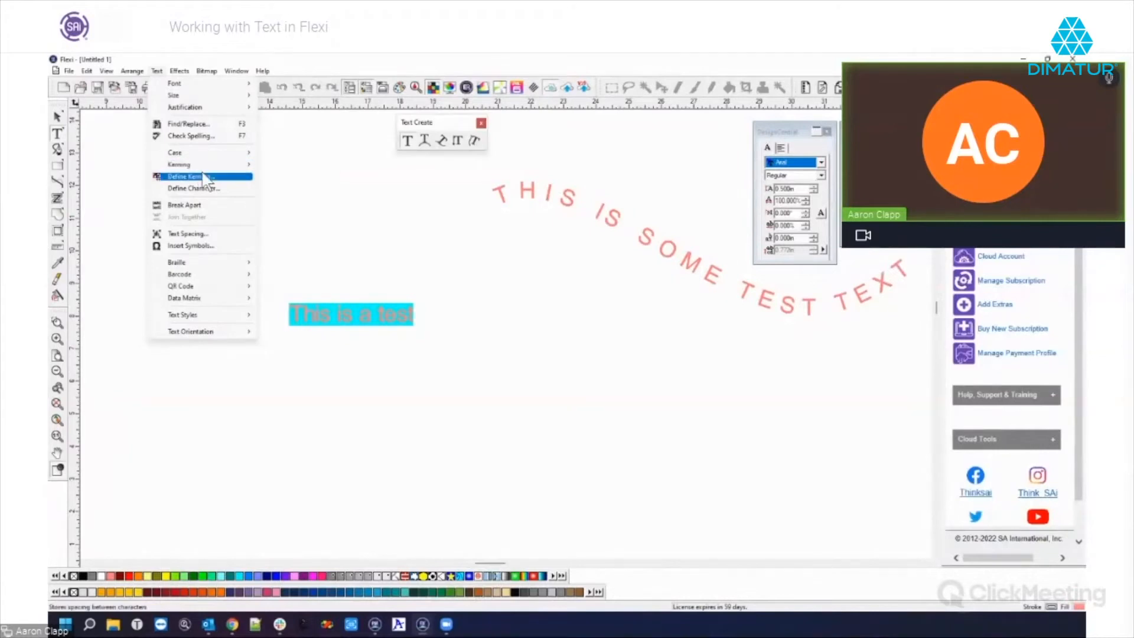
click(204, 176)
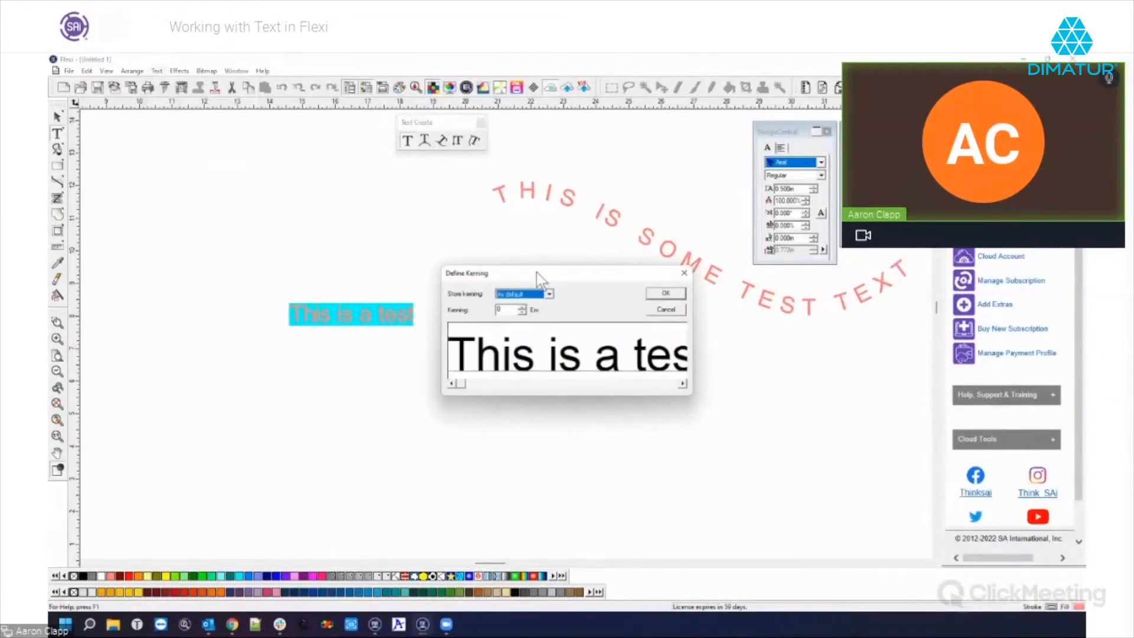
drag(536, 272, 515, 239)
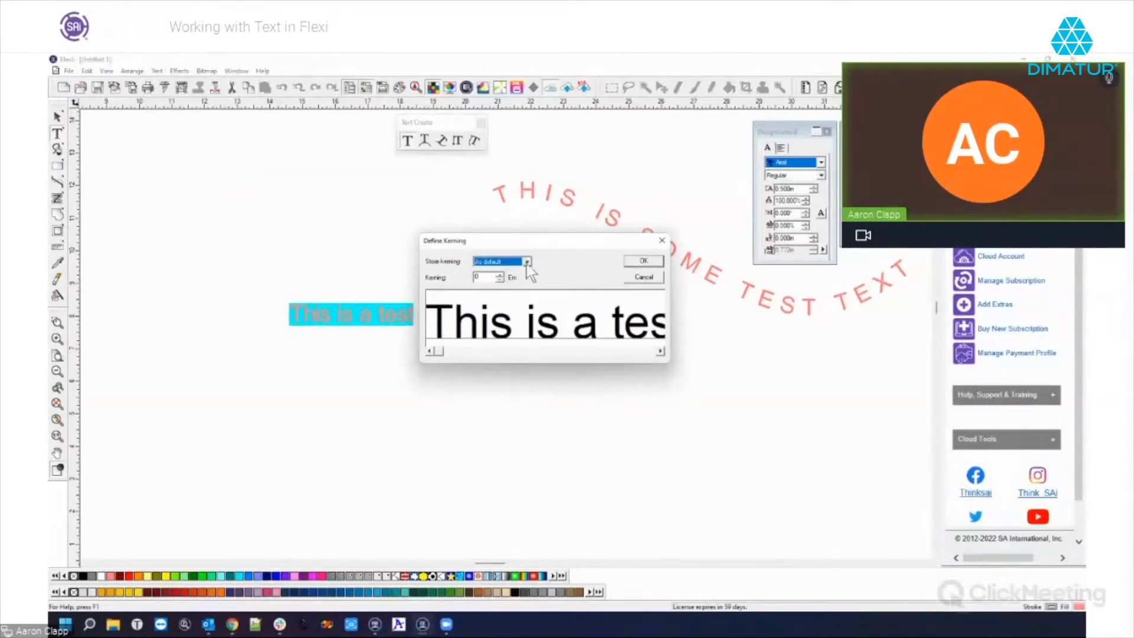
click(527, 262)
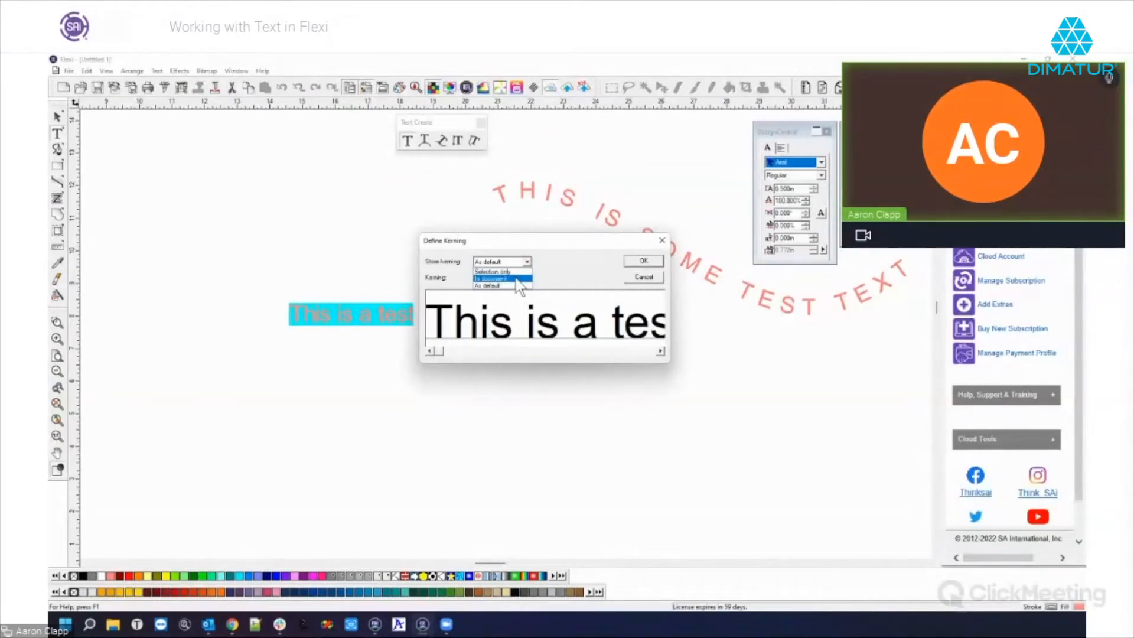
click(518, 271)
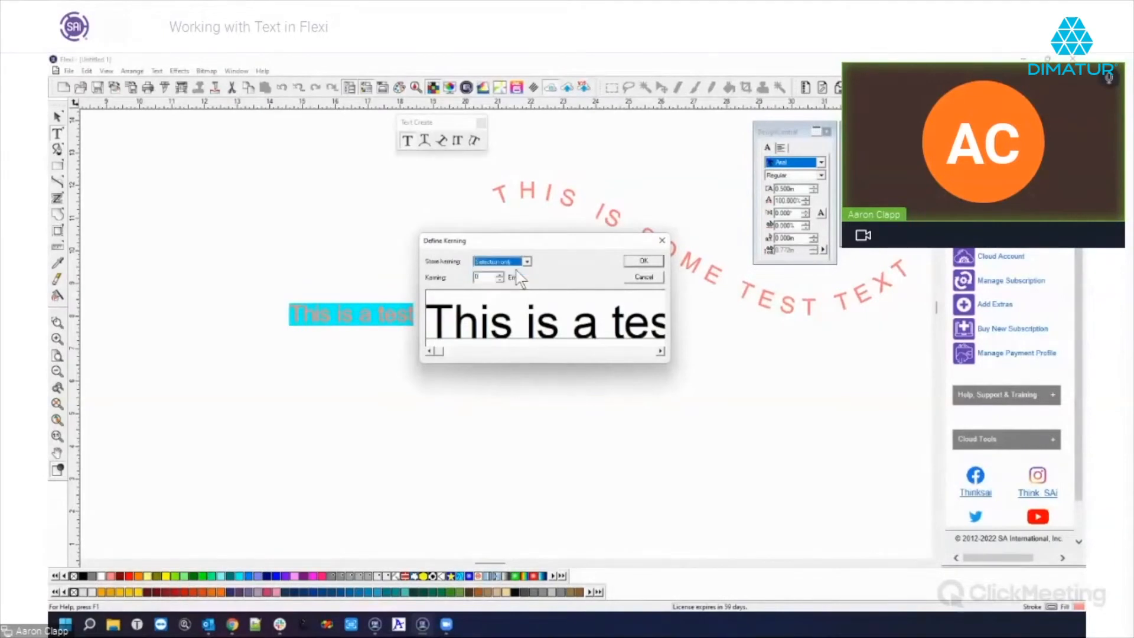
double_click(476, 278)
text(-1)
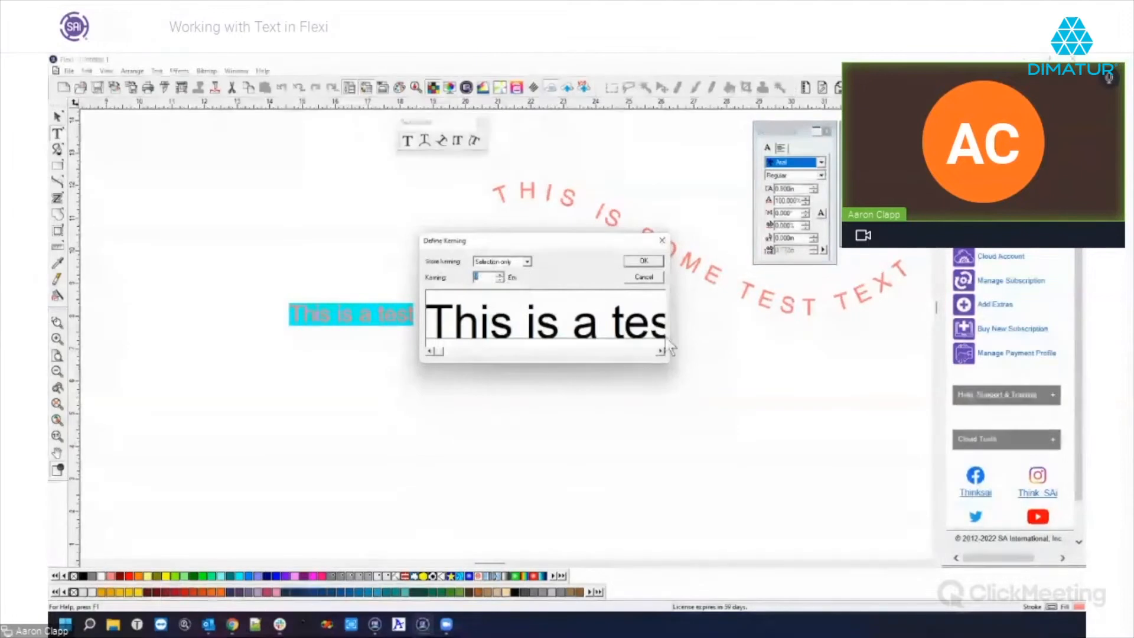
click(643, 263)
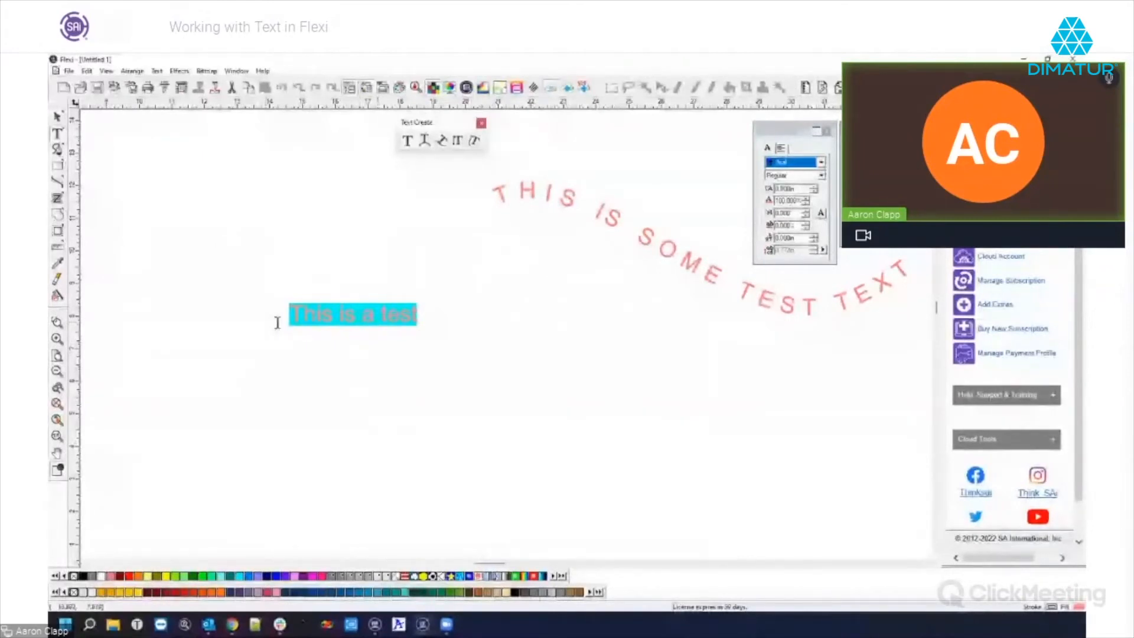
Try out Define Character on the "This is a test" text with A as the character, and cancel it
click(156, 71)
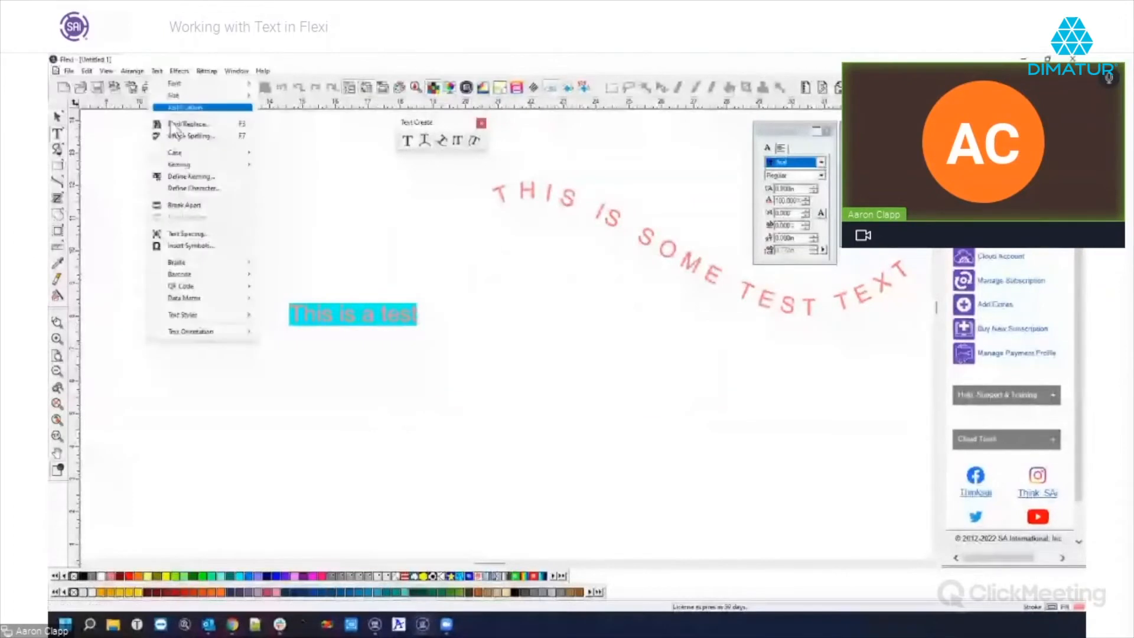
click(181, 189)
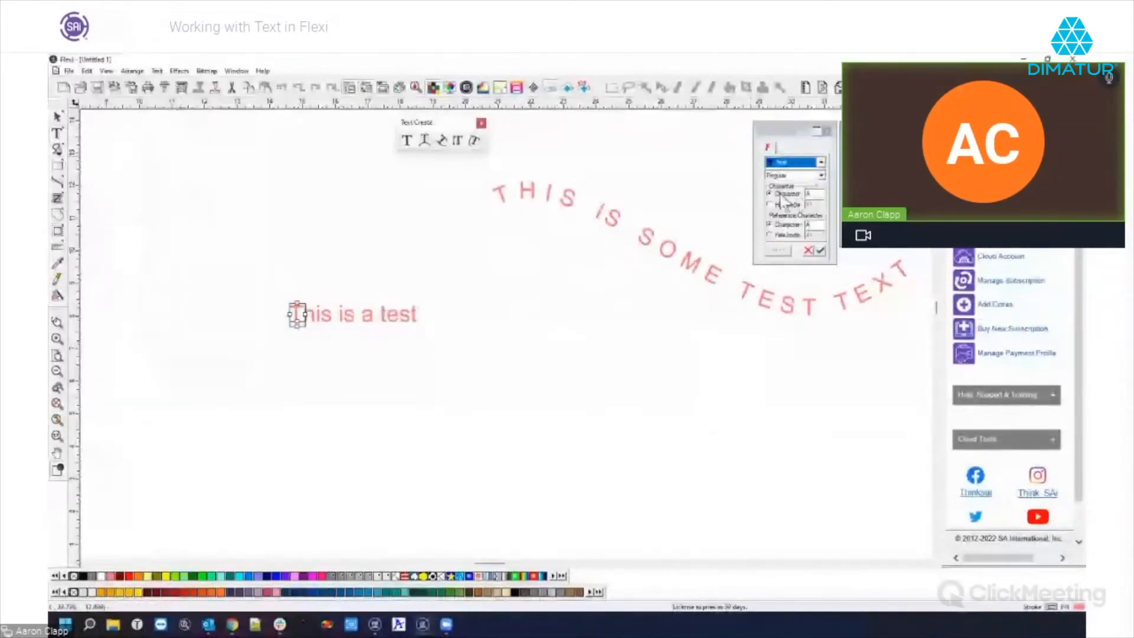
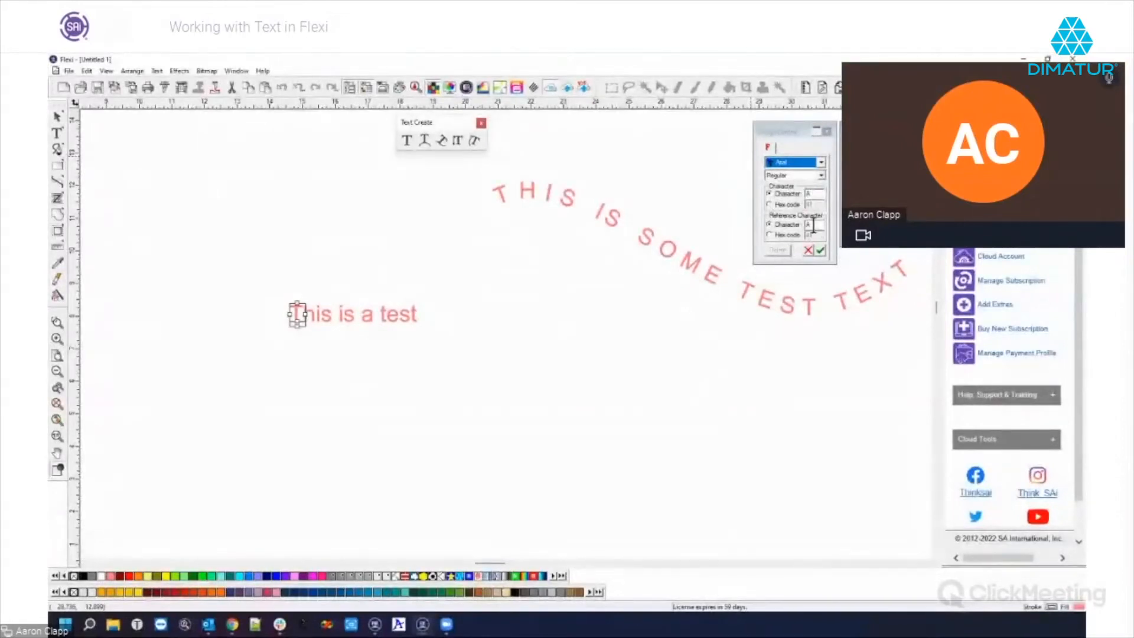
drag(818, 194, 797, 189)
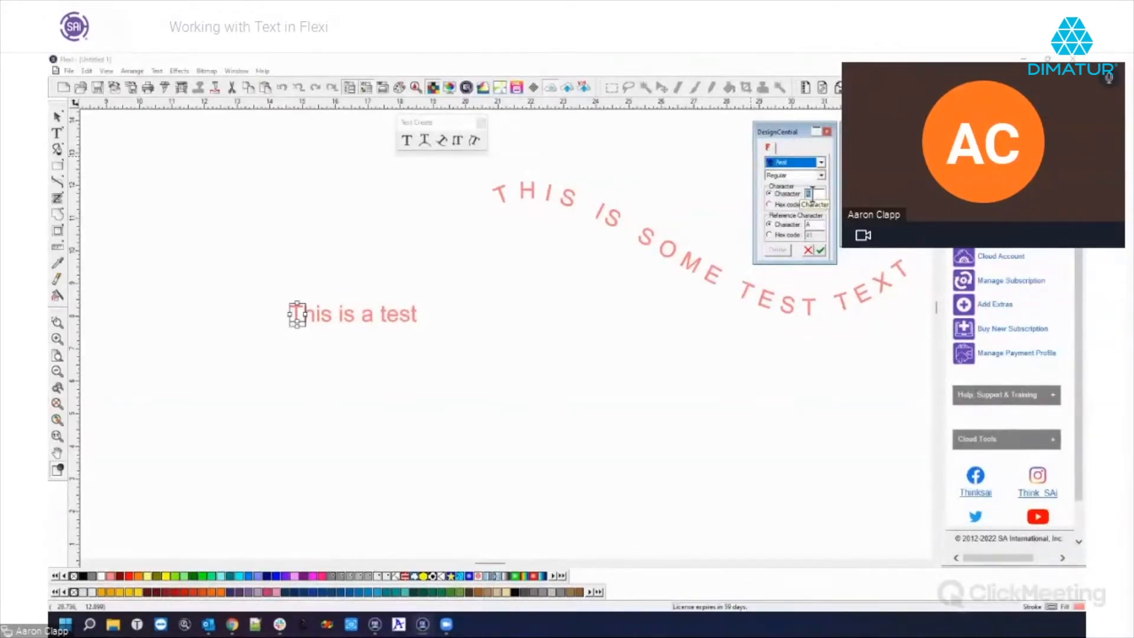
text(AA)
key(BackSpace)
key(Escape)
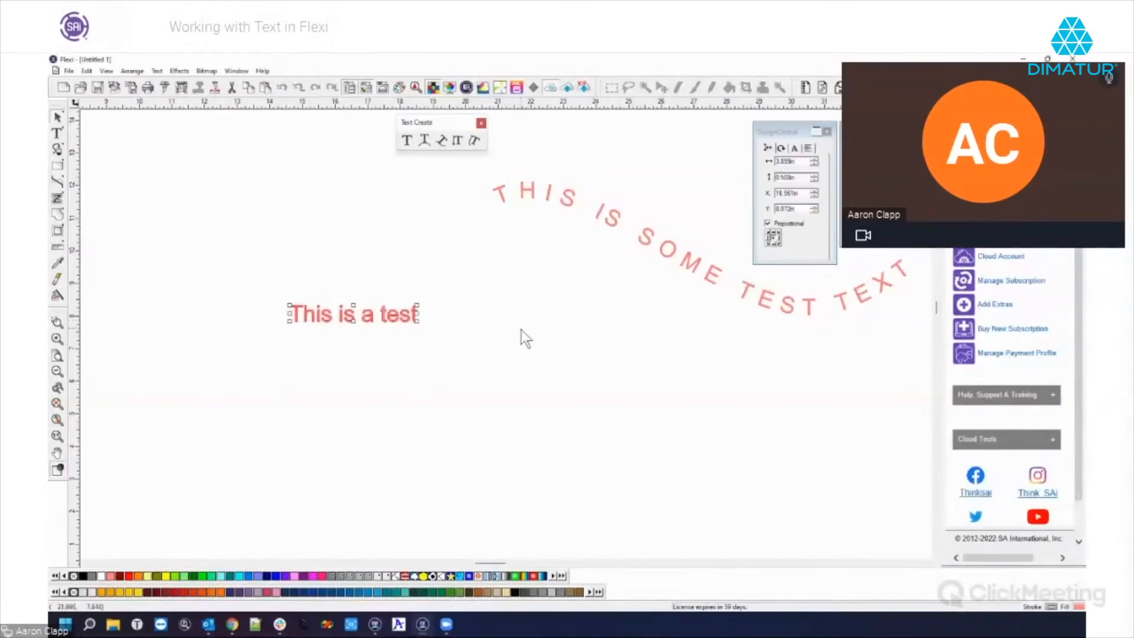
click(158, 70)
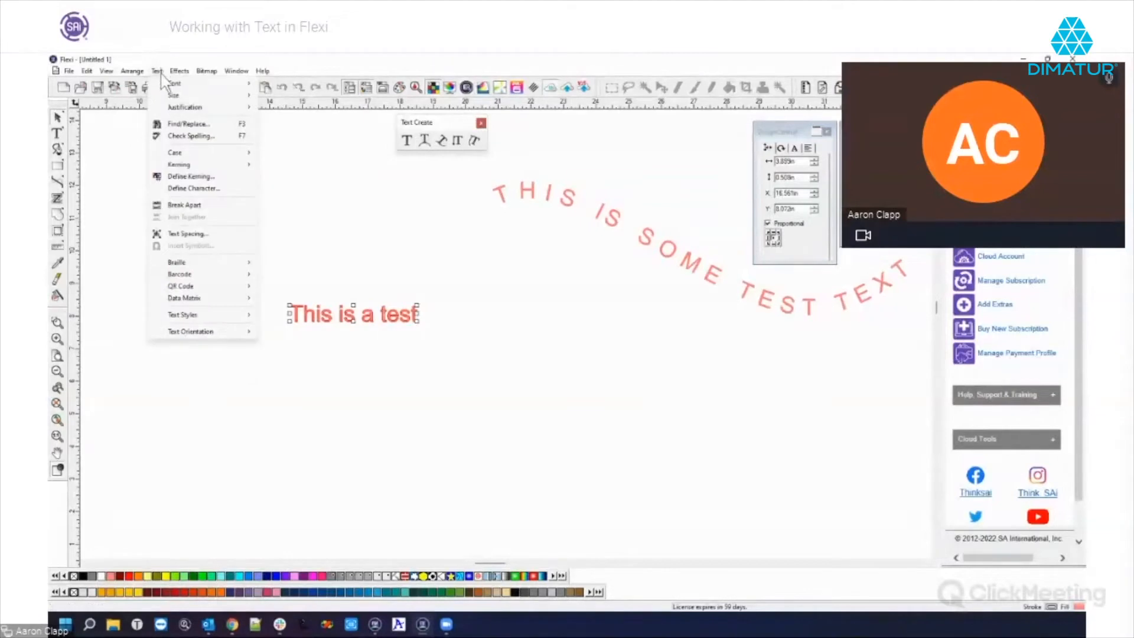
click(190, 234)
drag(263, 278, 534, 381)
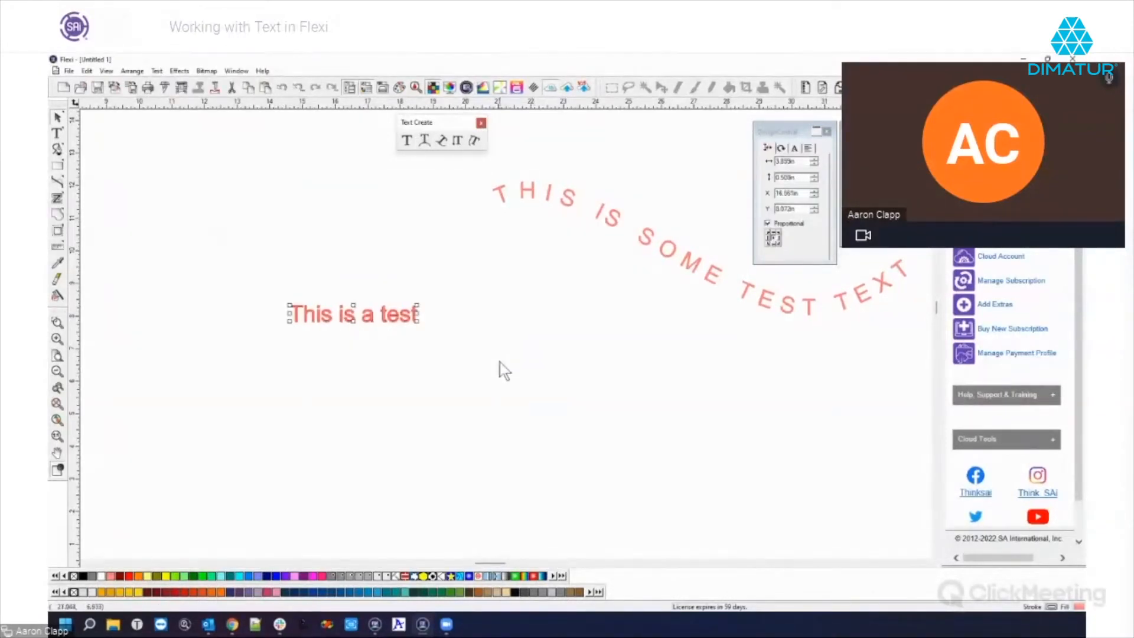
Move the paragraph block closer to the page's right edge and shift the "This is a test" text and the path text together leftward
scroll(517, 324, down, 13)
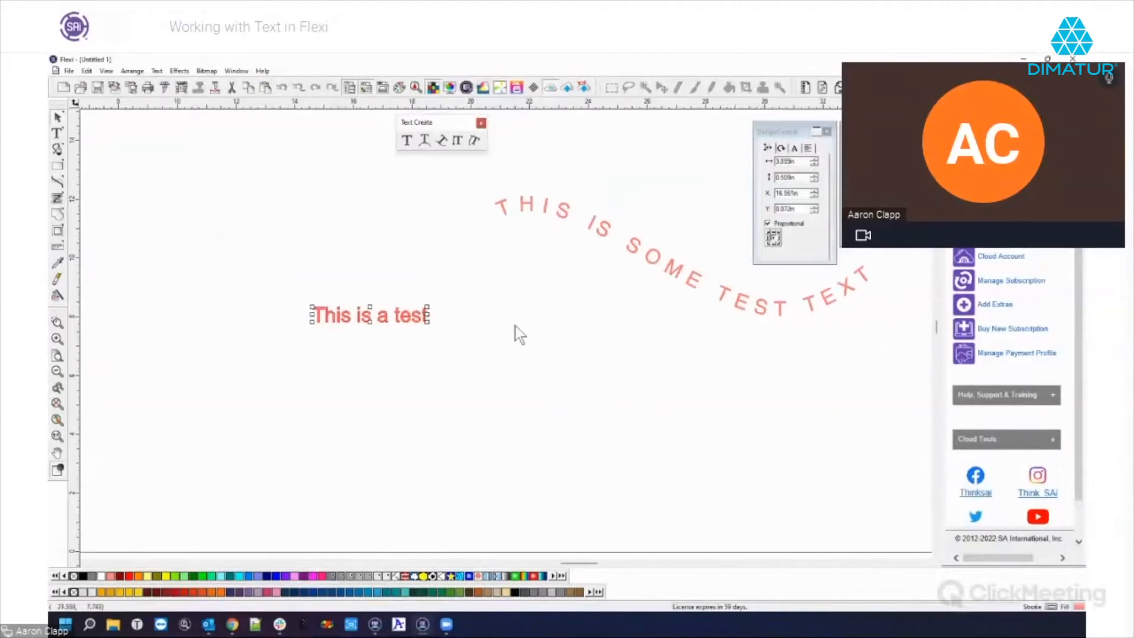
click(740, 258)
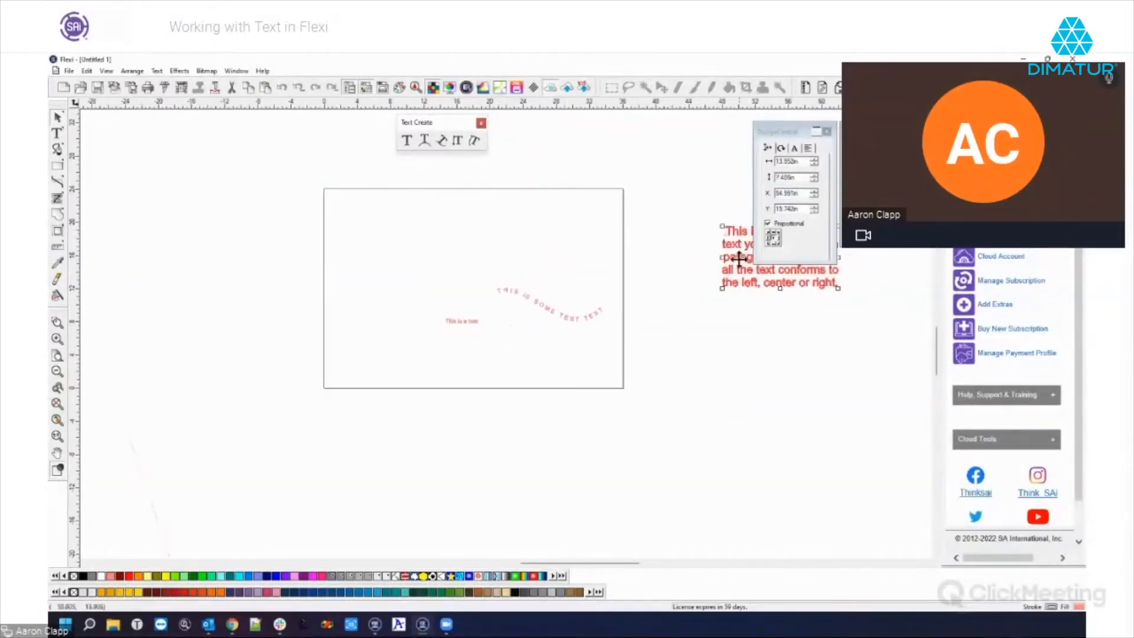
drag(741, 259, 666, 363)
drag(388, 247, 630, 358)
drag(573, 317, 387, 309)
click(716, 340)
click(716, 333)
drag(719, 329, 739, 300)
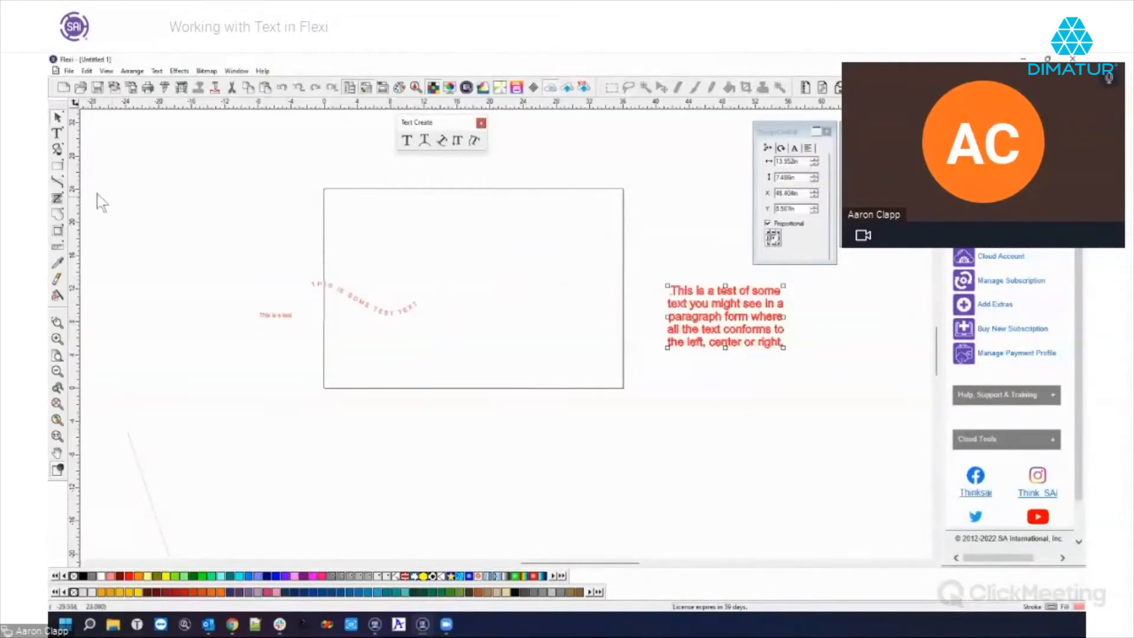
Start new horizontal text with the text height set to 1 in
click(57, 134)
click(517, 274)
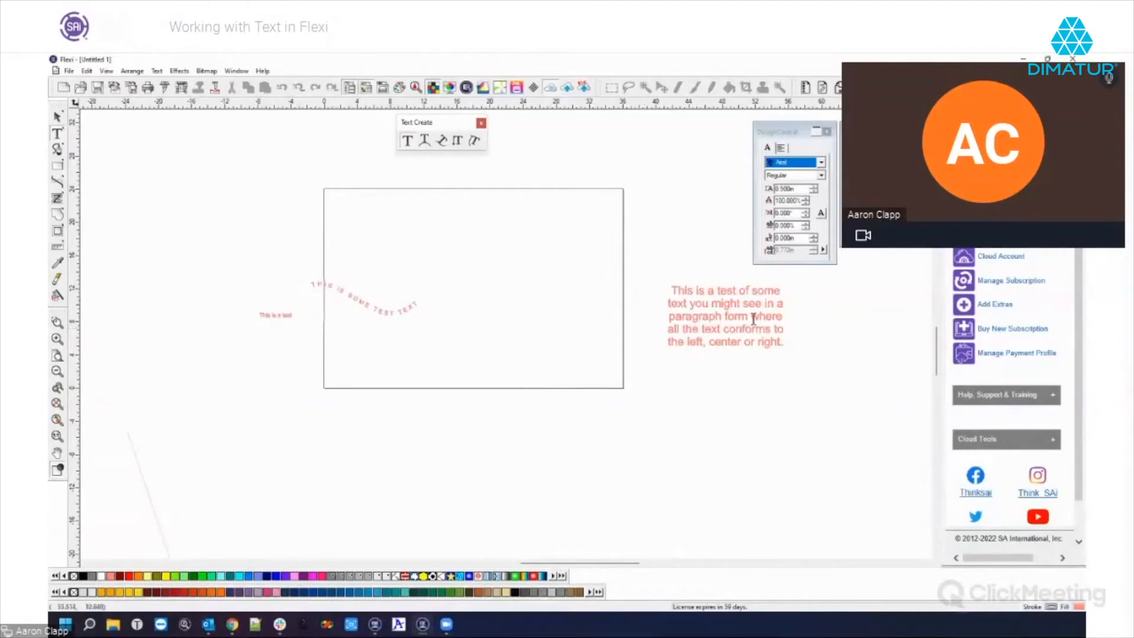
click(725, 326)
click(516, 263)
click(792, 188)
text(1)
key(Tab)
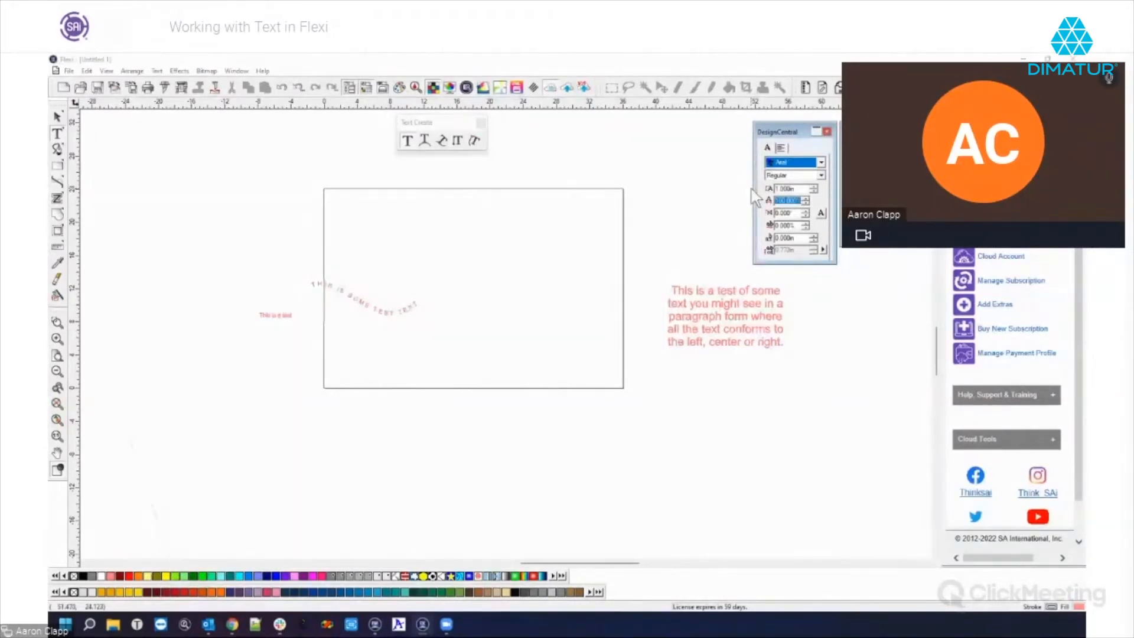
Enter "This is a test of some text you might see in a paragraph form where" over three lines inside the page
click(498, 284)
text(This is a test of some)
text( text you )
text(might)
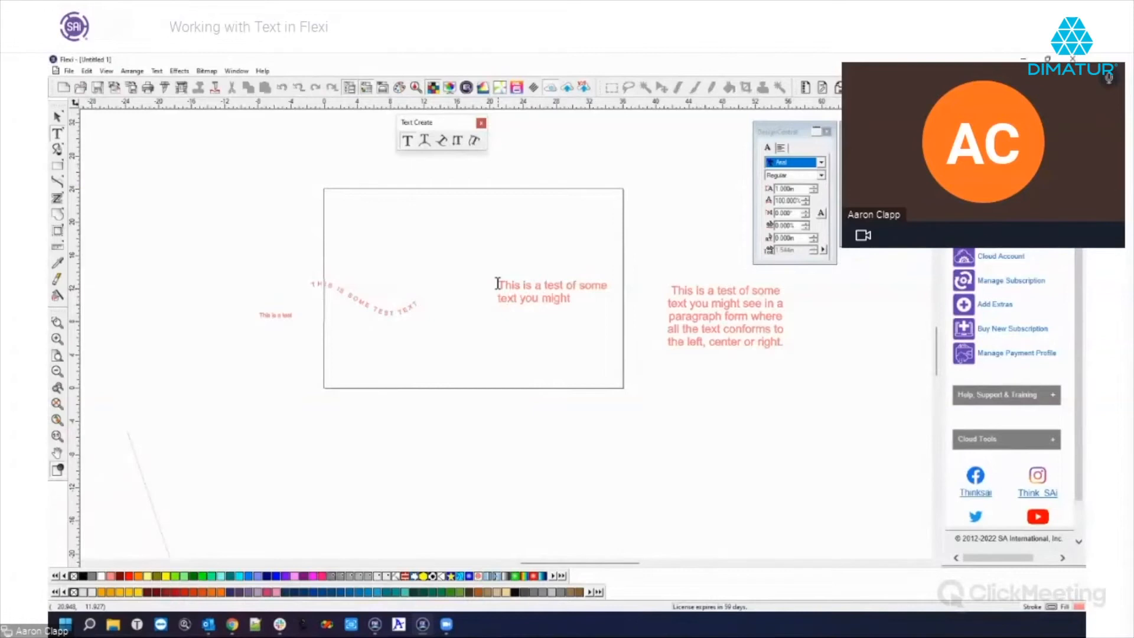
text( see in a para)
text(graph form where)
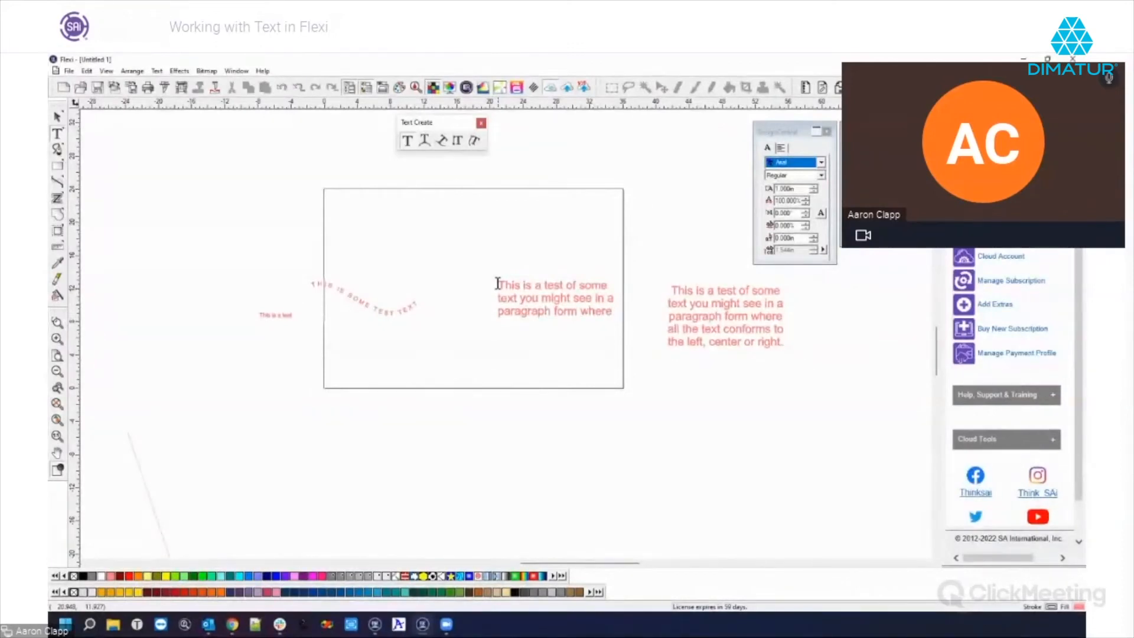
Select the new three-line text and move it to the upper part of the page
click(57, 117)
drag(538, 292, 529, 328)
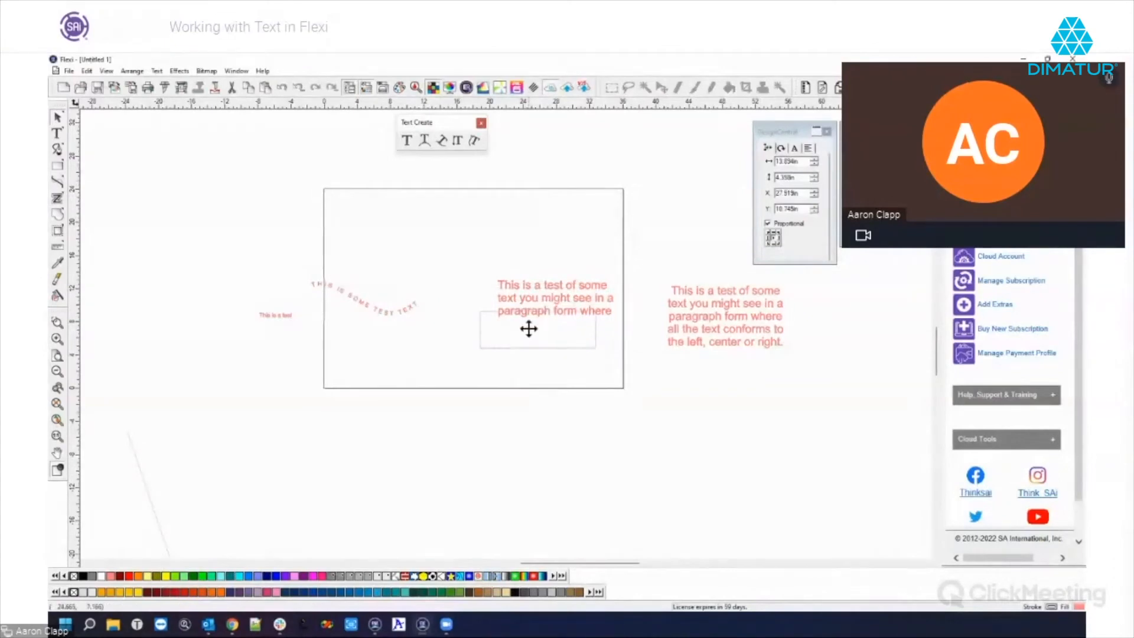
drag(529, 329, 528, 262)
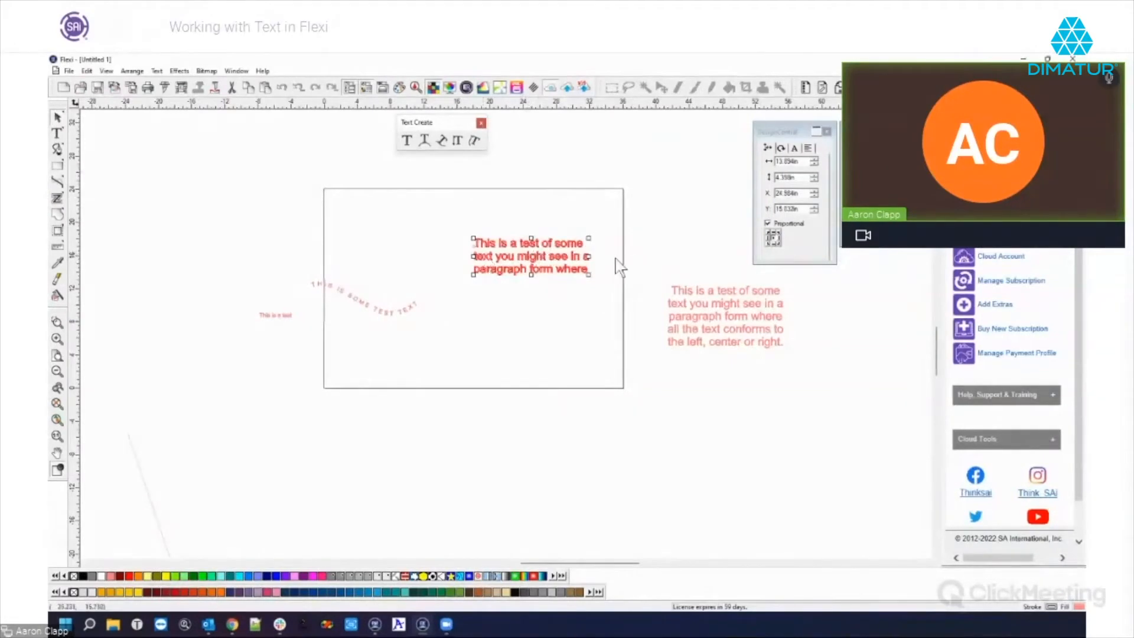
Break the three-line text apart into separate lines and select the lines individually to check the split
click(156, 71)
click(177, 204)
click(465, 276)
click(484, 257)
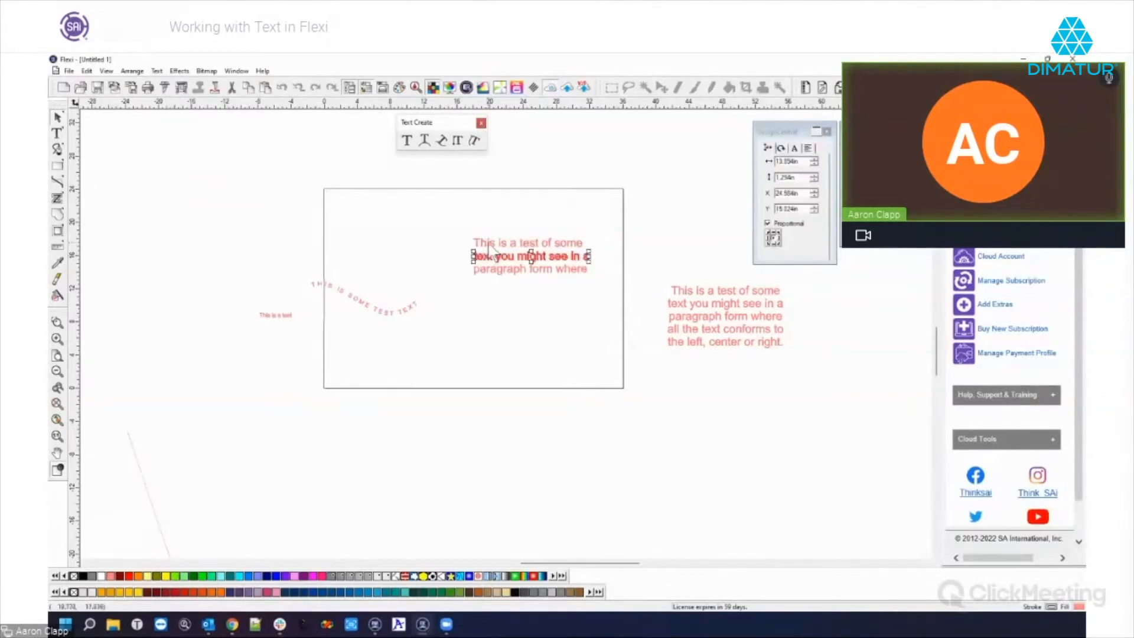
click(485, 243)
click(494, 273)
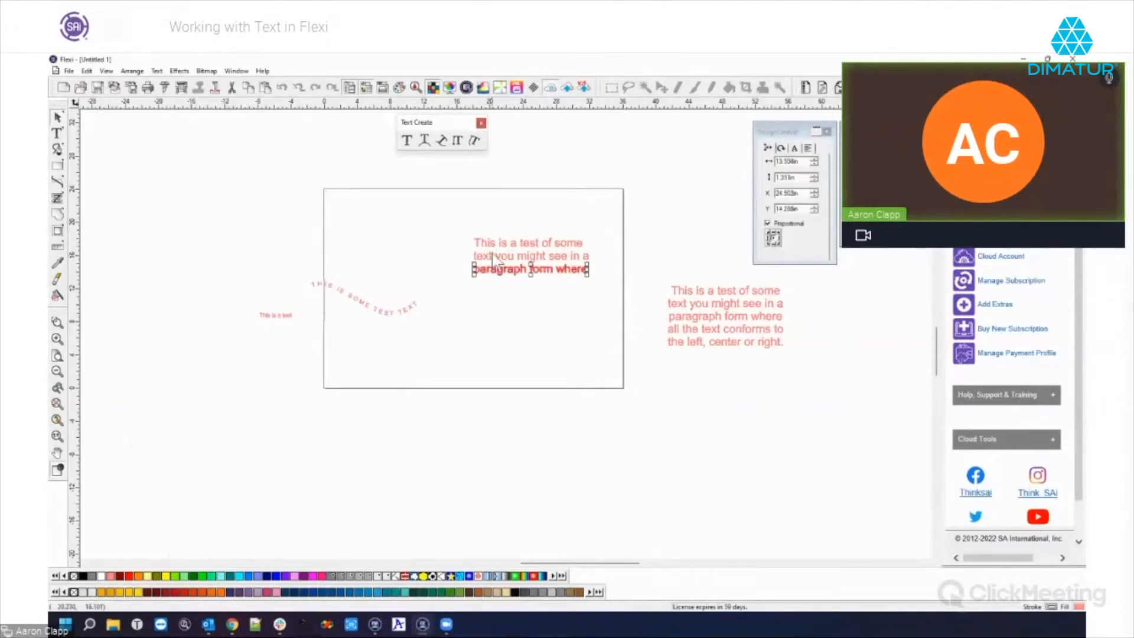
click(495, 268)
click(498, 275)
Select all three separated lines and break them apart again into individual characters
drag(457, 219, 616, 289)
click(157, 70)
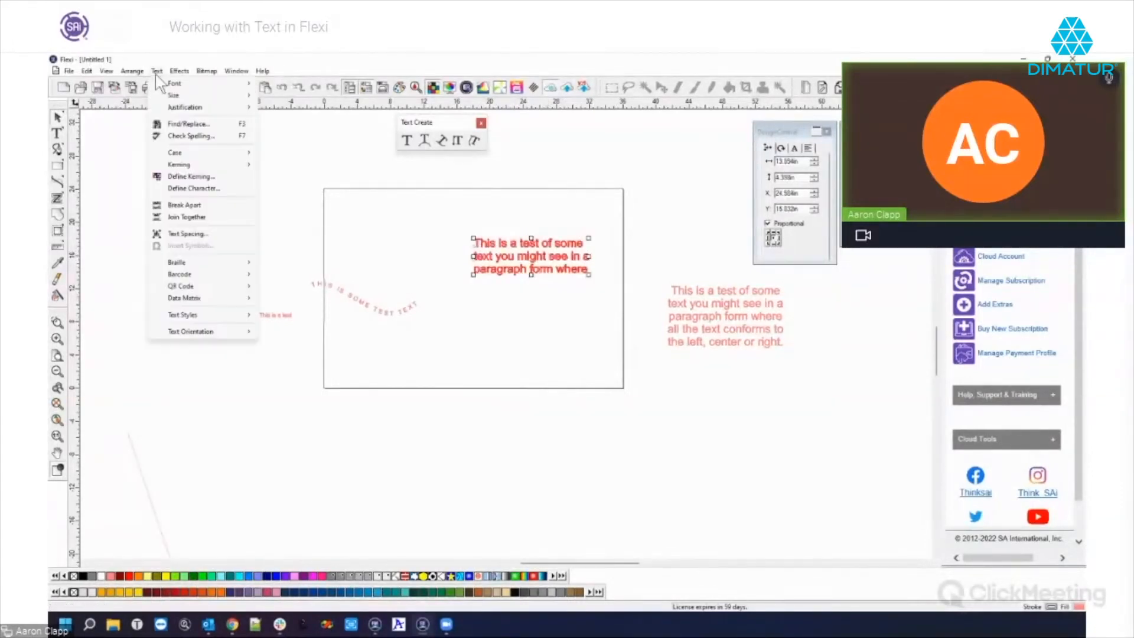
click(192, 205)
Check several letters of the first line individually and enlarge its initial "T" to about 2.98 in wide by 3.76 in high
click(476, 243)
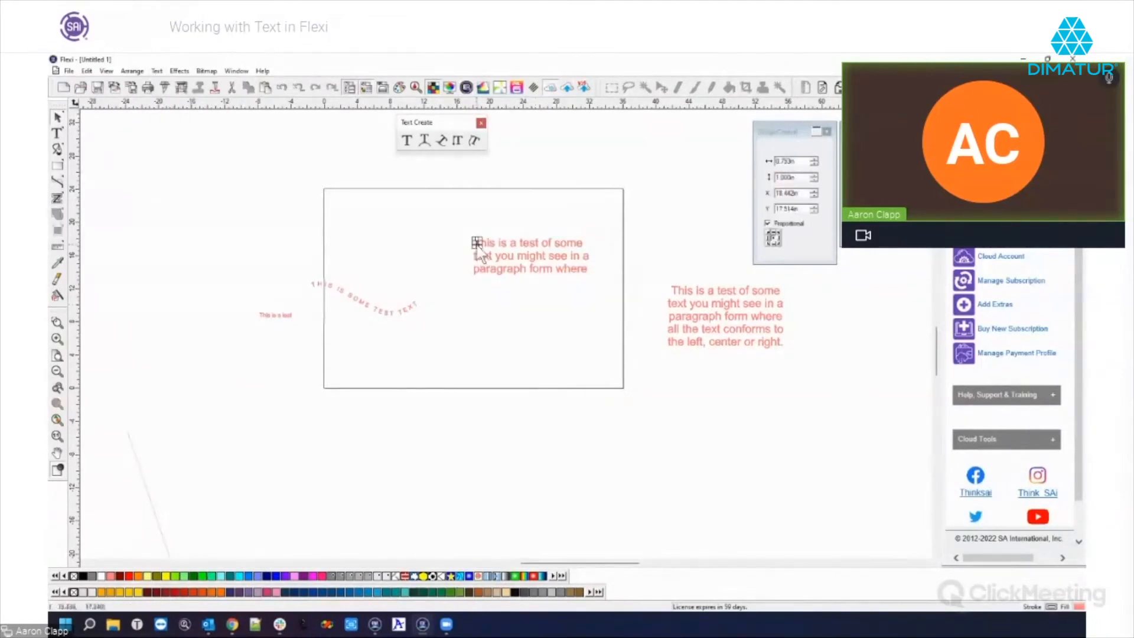
click(500, 245)
click(512, 245)
click(524, 247)
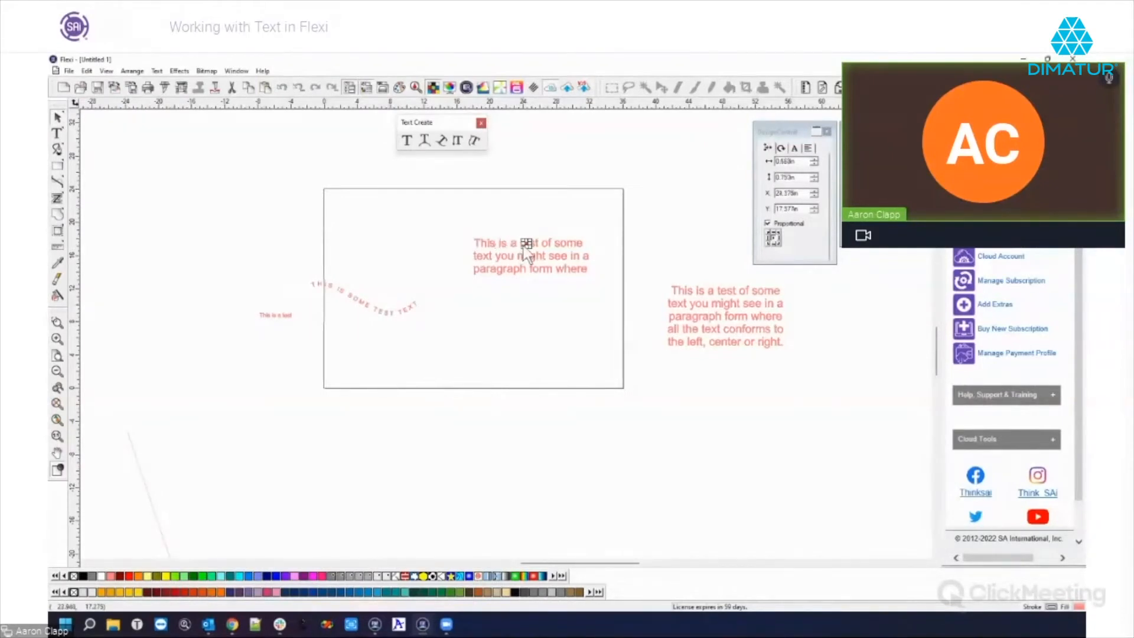
click(479, 242)
drag(474, 239, 456, 216)
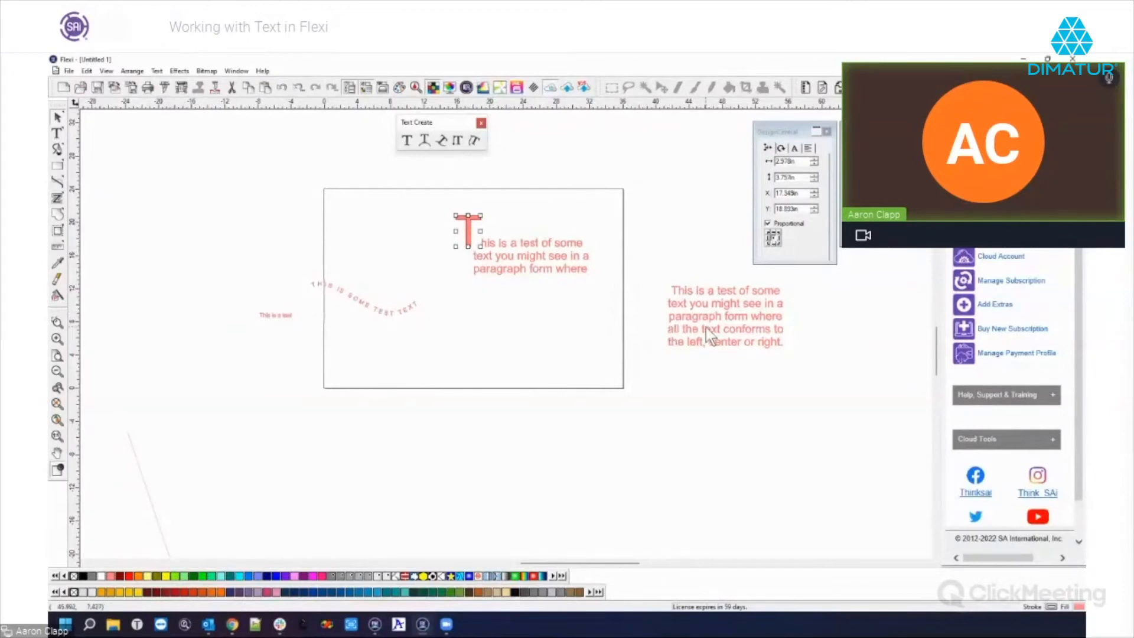
Move the five-line paragraph block slightly down and toward the page, and draw a new wide text frame below it
click(727, 312)
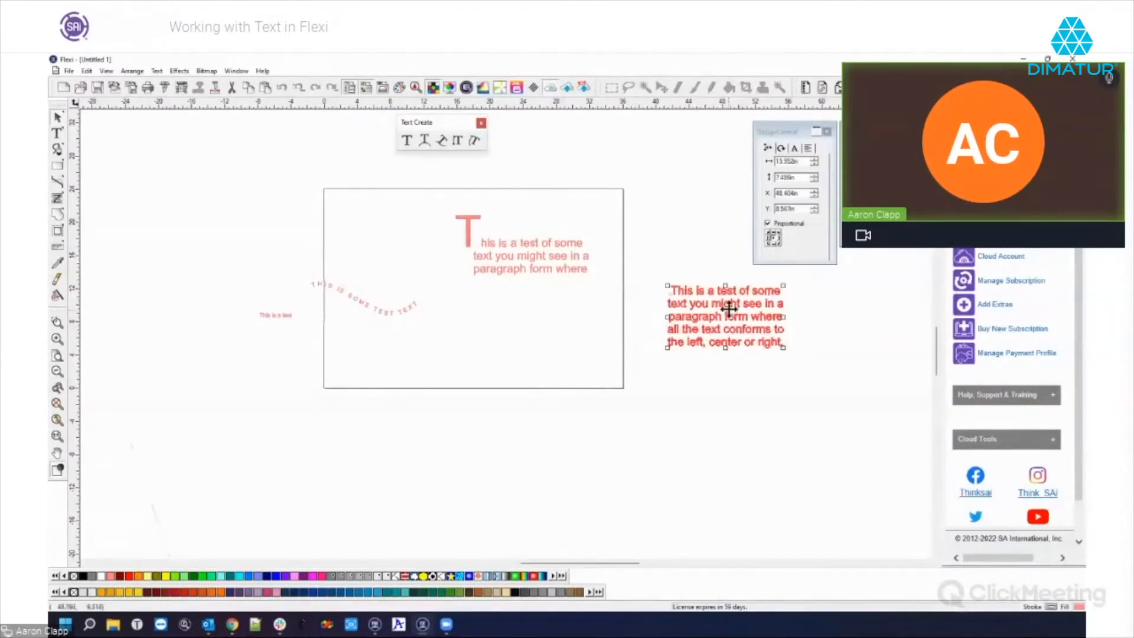
drag(729, 309, 691, 326)
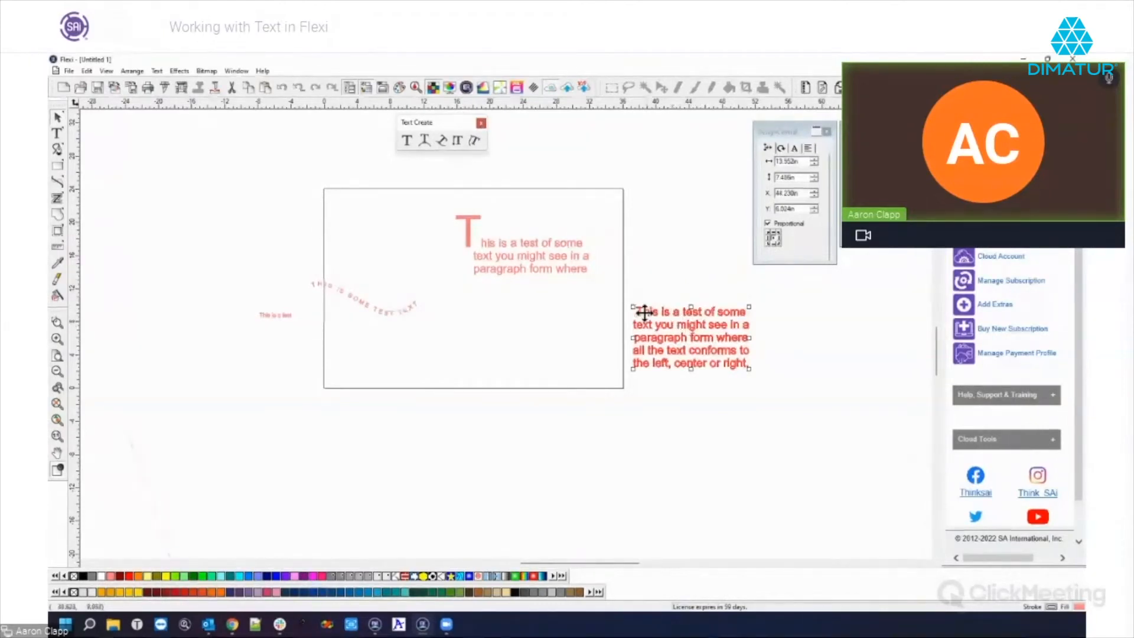
click(57, 133)
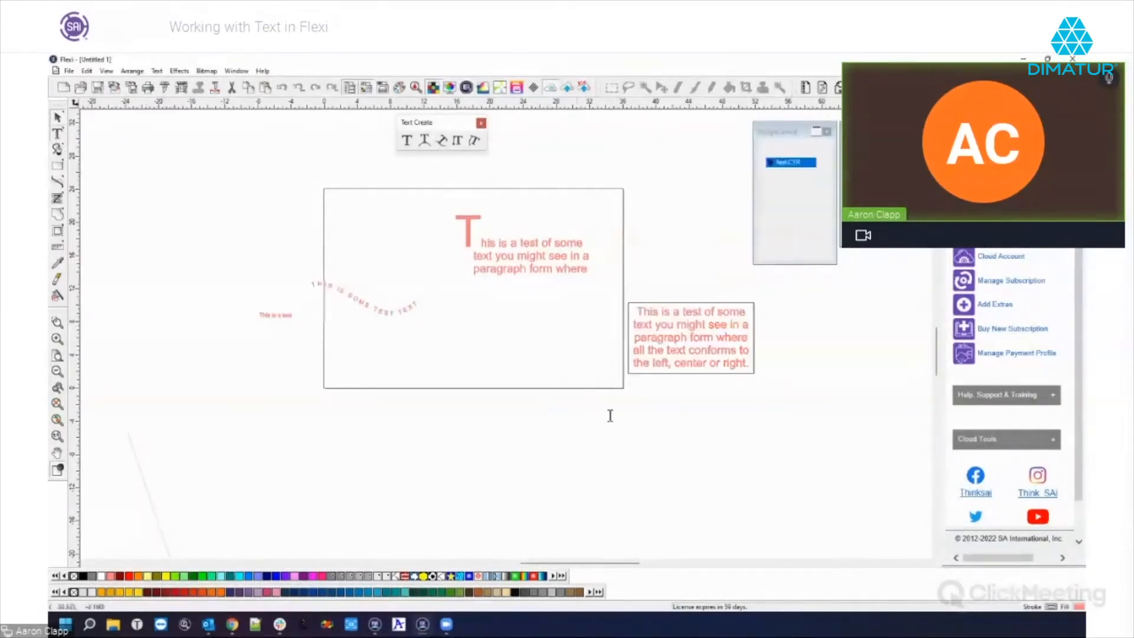
drag(632, 413, 802, 531)
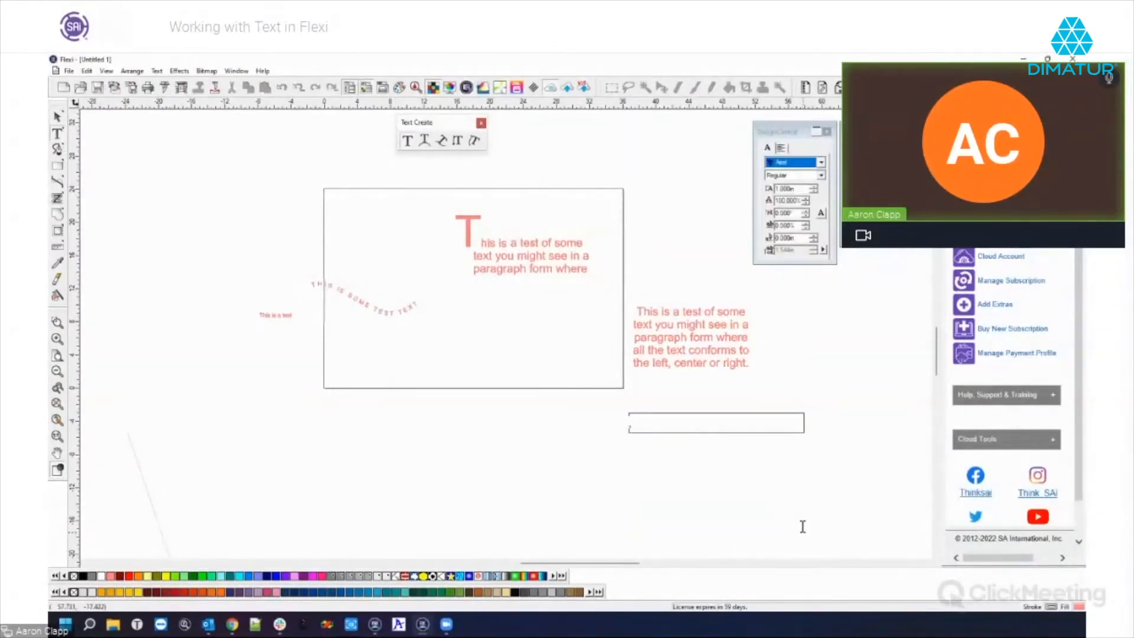
Break the centred five-line paragraph beside the page apart into separate characters and select individual letters to check the split
click(58, 117)
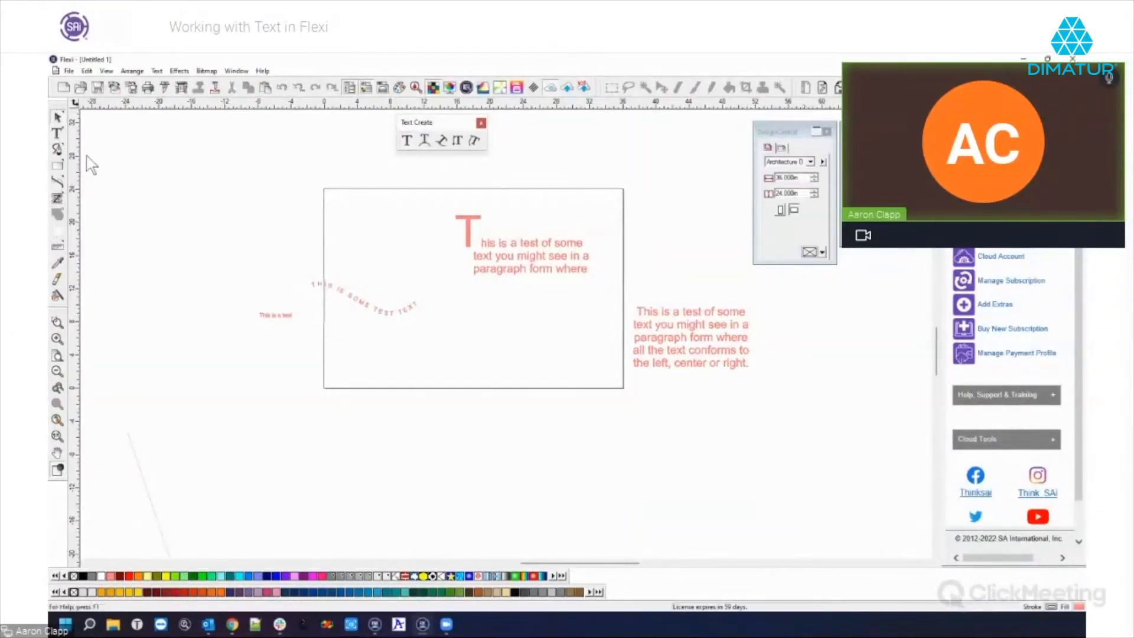
drag(632, 289, 786, 388)
click(168, 70)
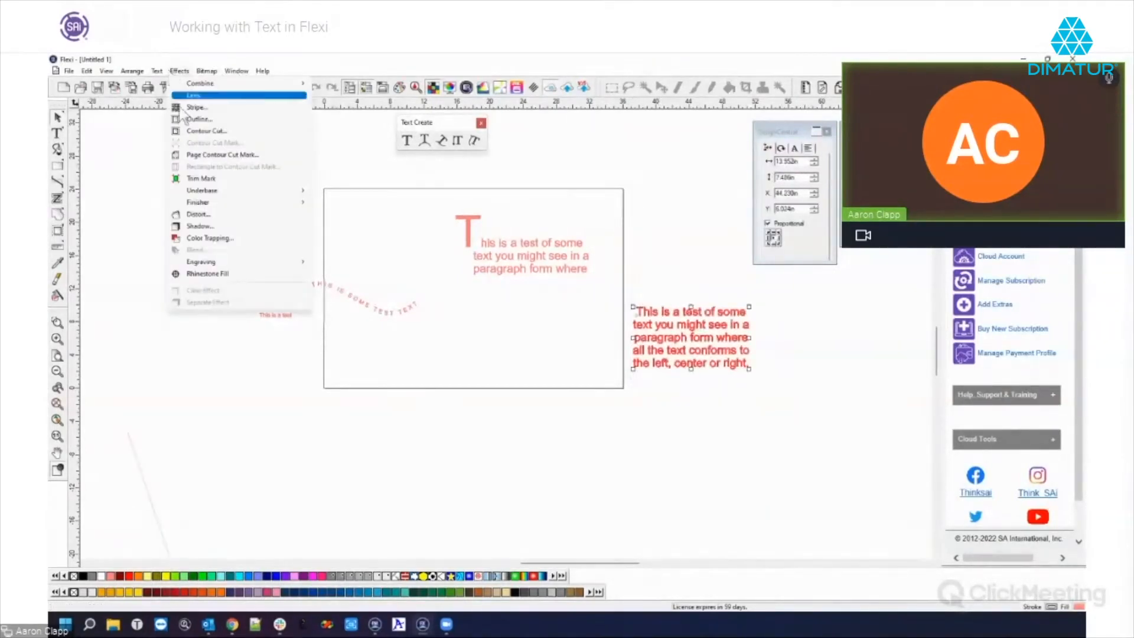
click(198, 205)
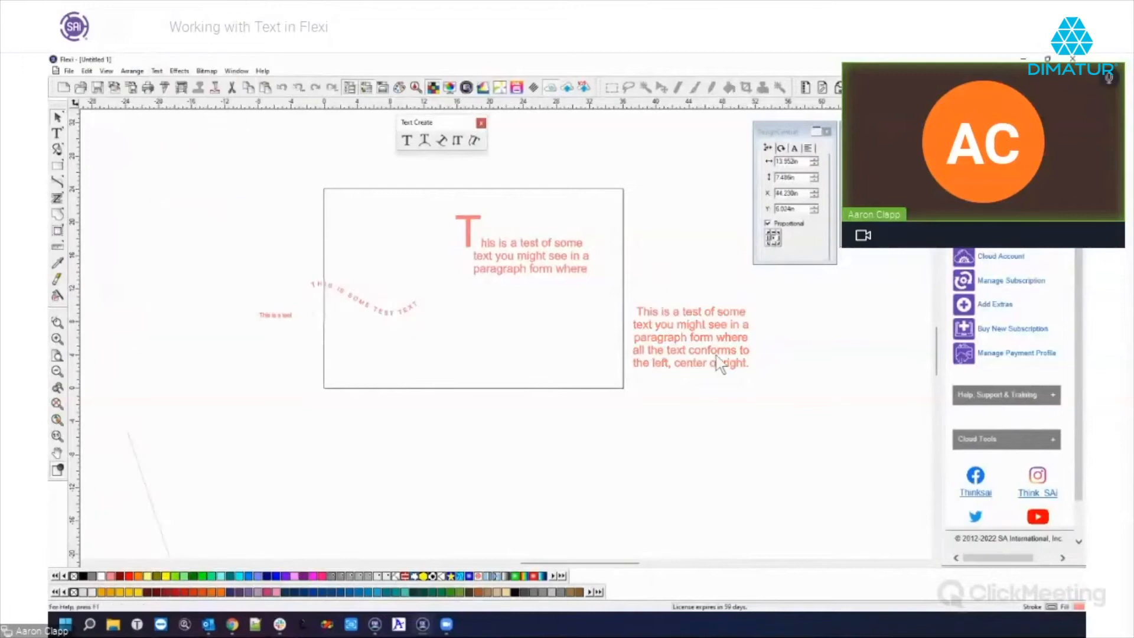
click(657, 310)
click(657, 312)
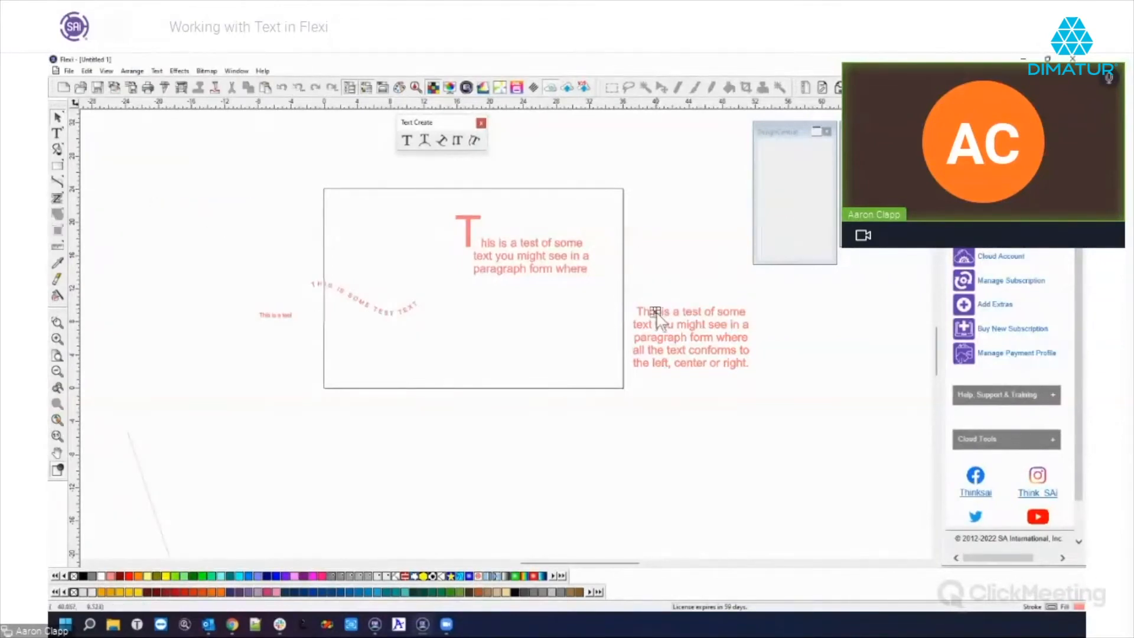
click(649, 314)
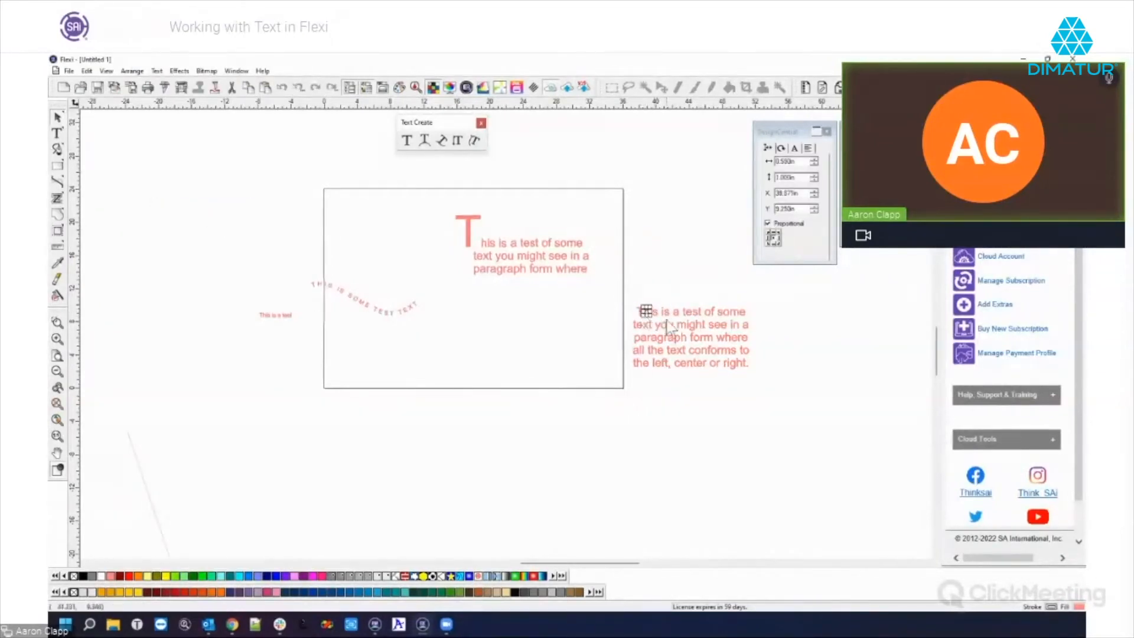
click(675, 316)
Try to join all the separated paragraph characters together into one text object, and undo the join
drag(634, 298, 750, 376)
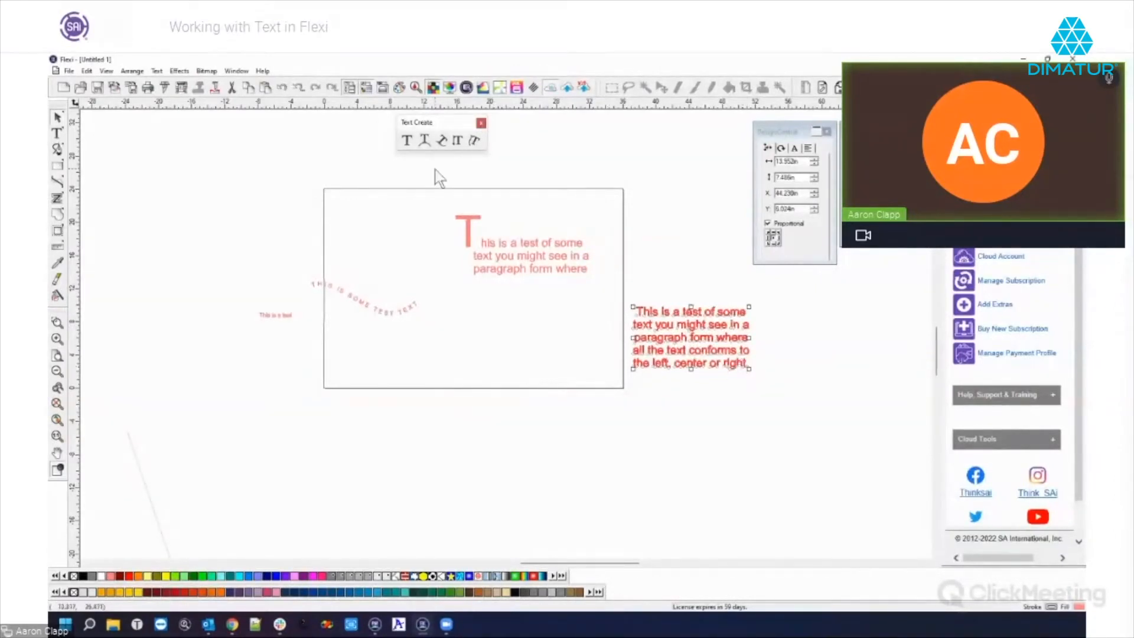
click(178, 71)
mouse_move(159, 71)
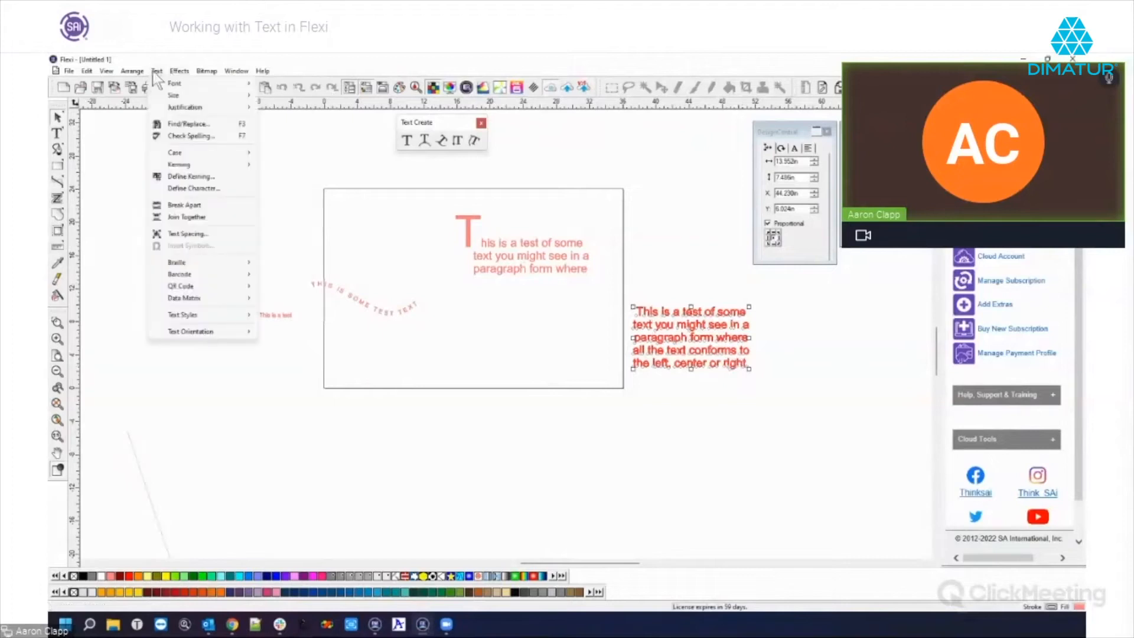
click(196, 218)
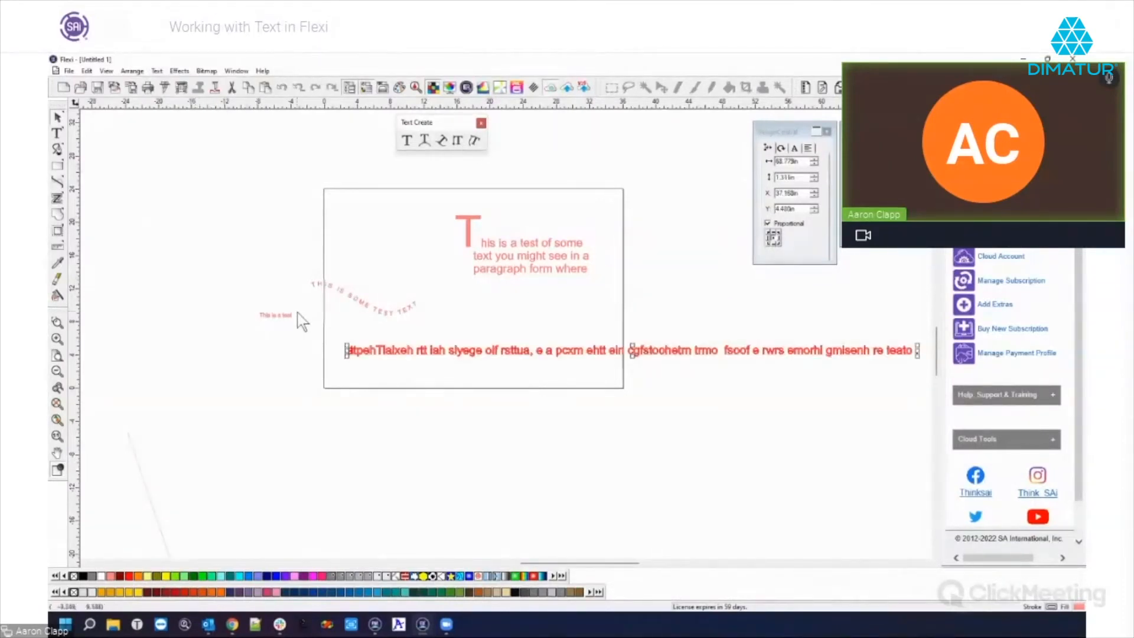
key(ctrl+z)
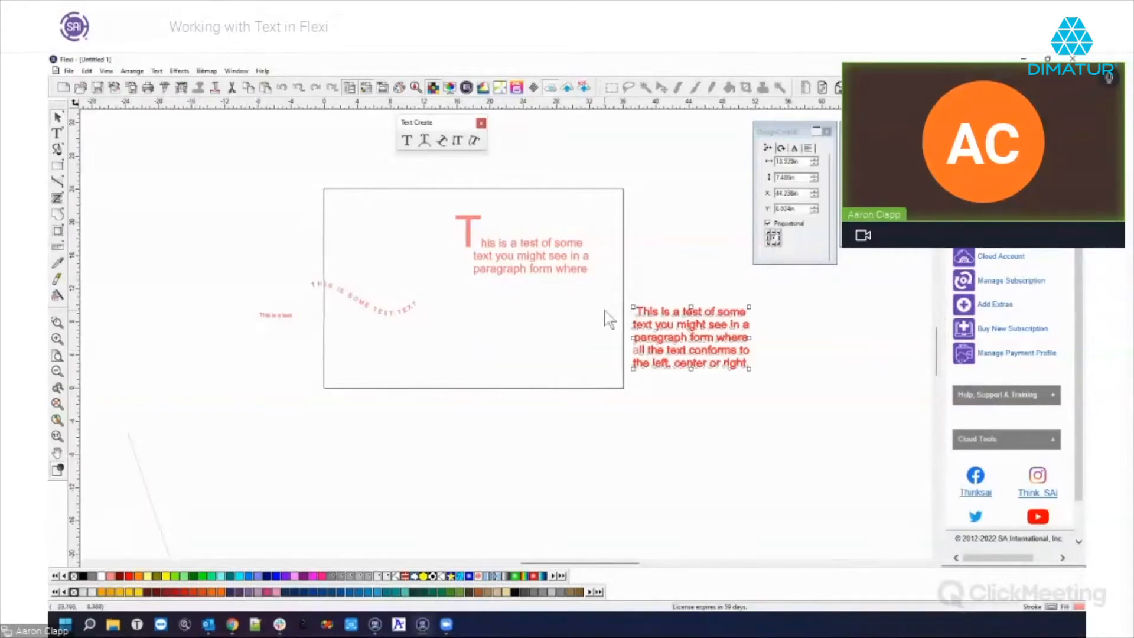
Select all the separated characters beside the page and join them together into a single text object
drag(626, 296, 768, 390)
click(156, 71)
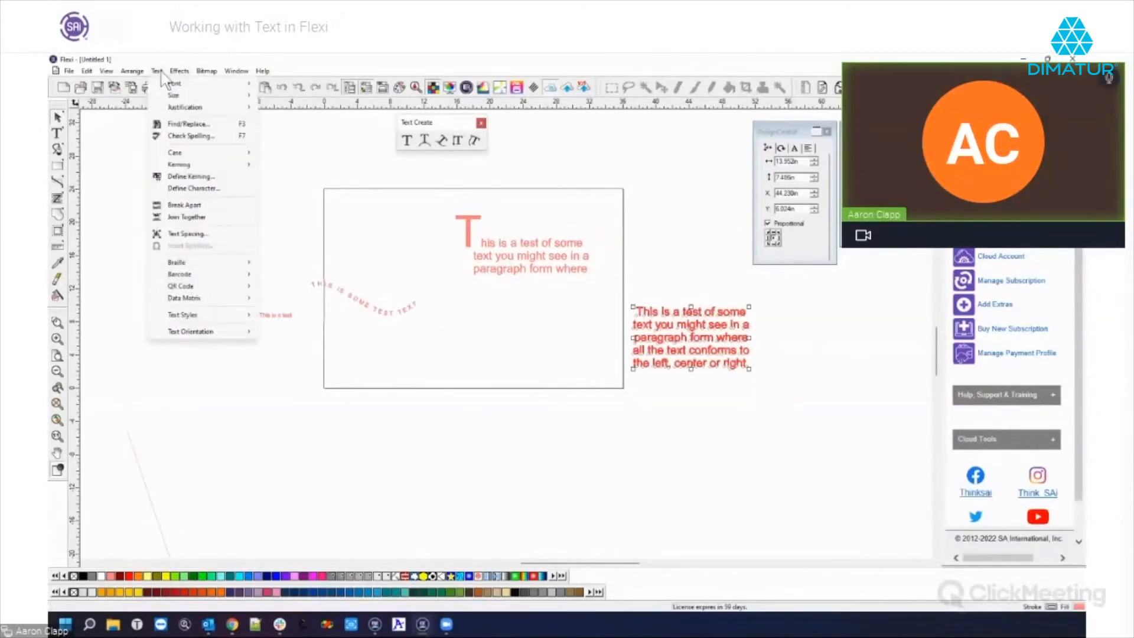
click(192, 217)
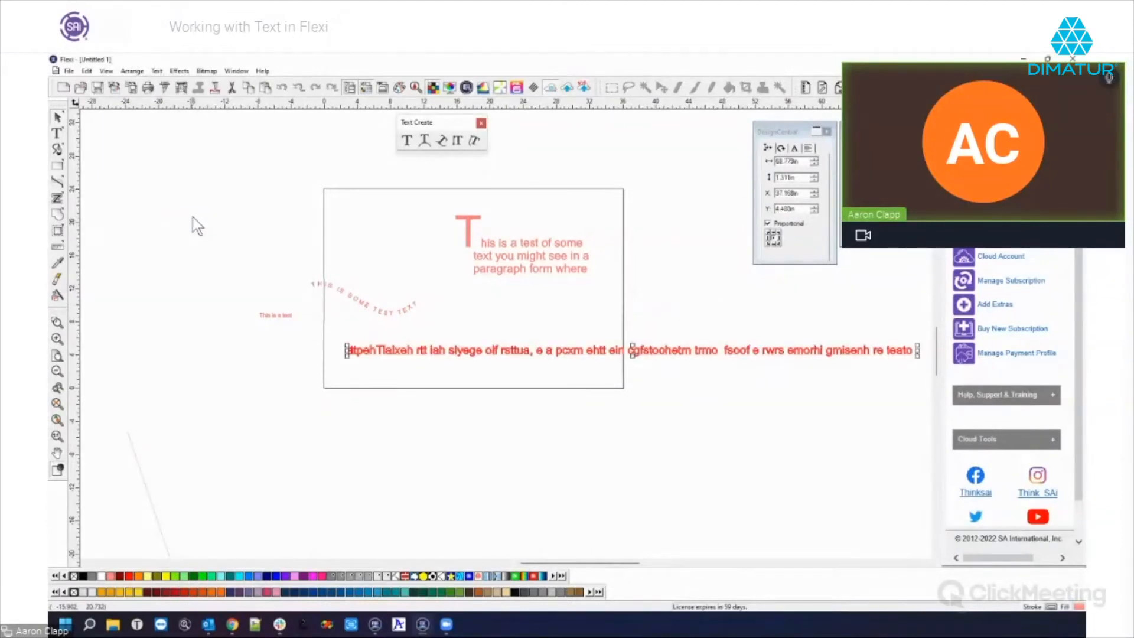
Reverse the joined text line's direction, switch it back to the original direction, and try undoing the last changes
click(796, 148)
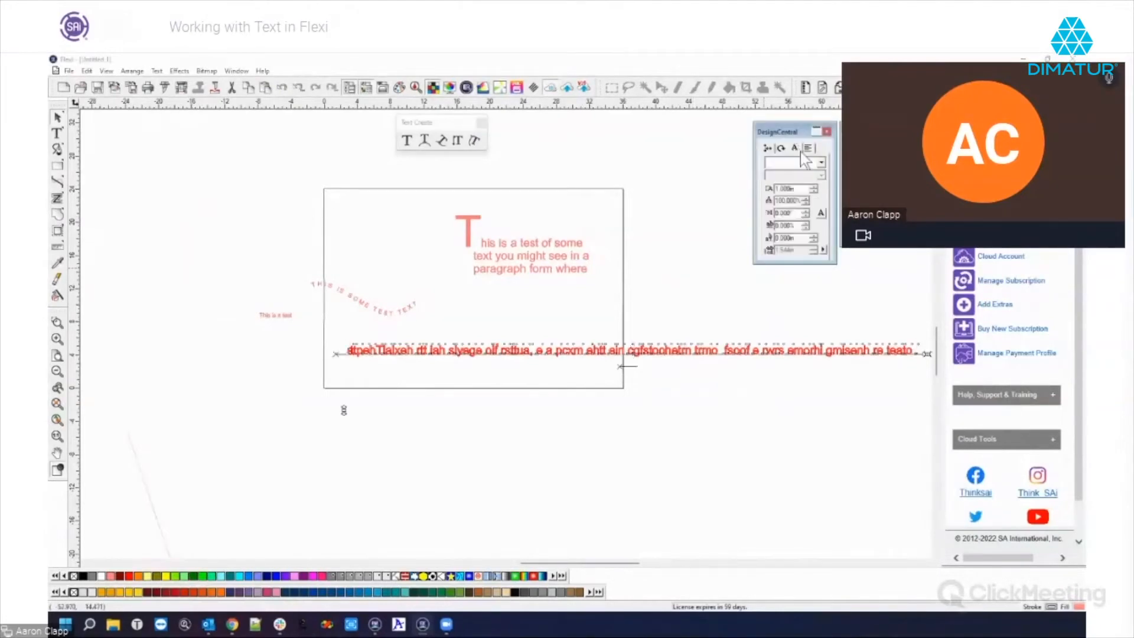
click(808, 149)
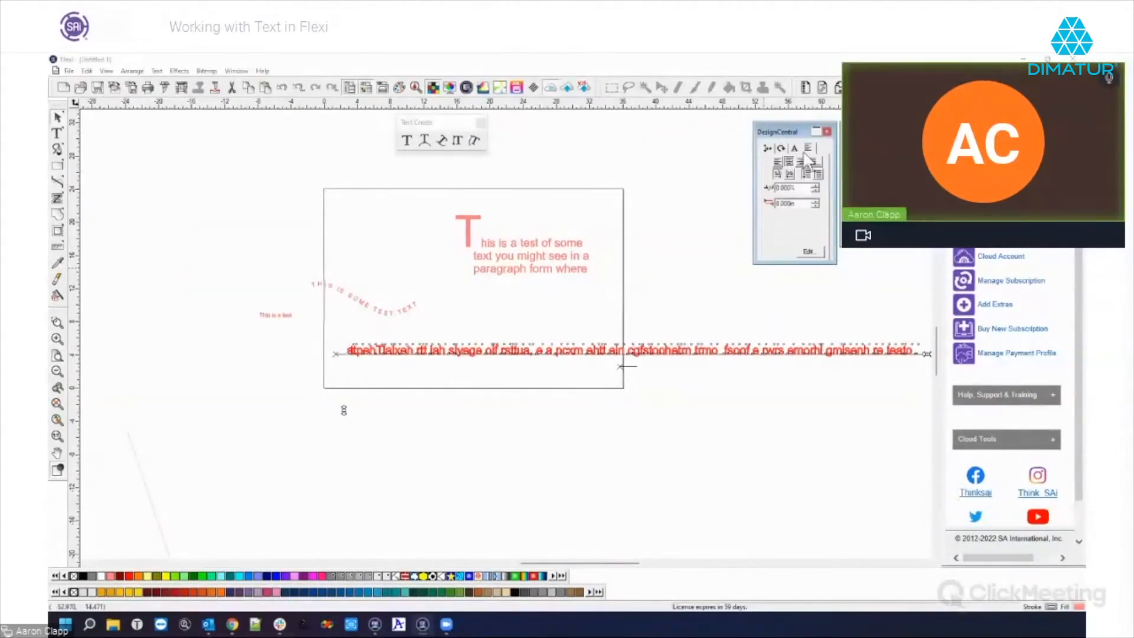
click(788, 174)
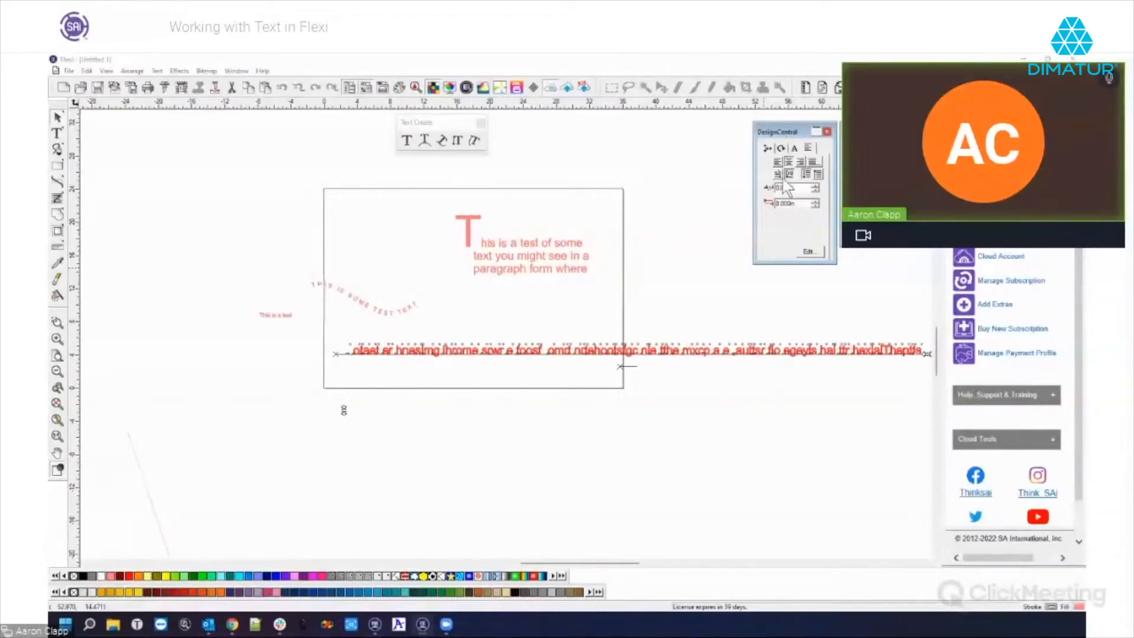
click(777, 174)
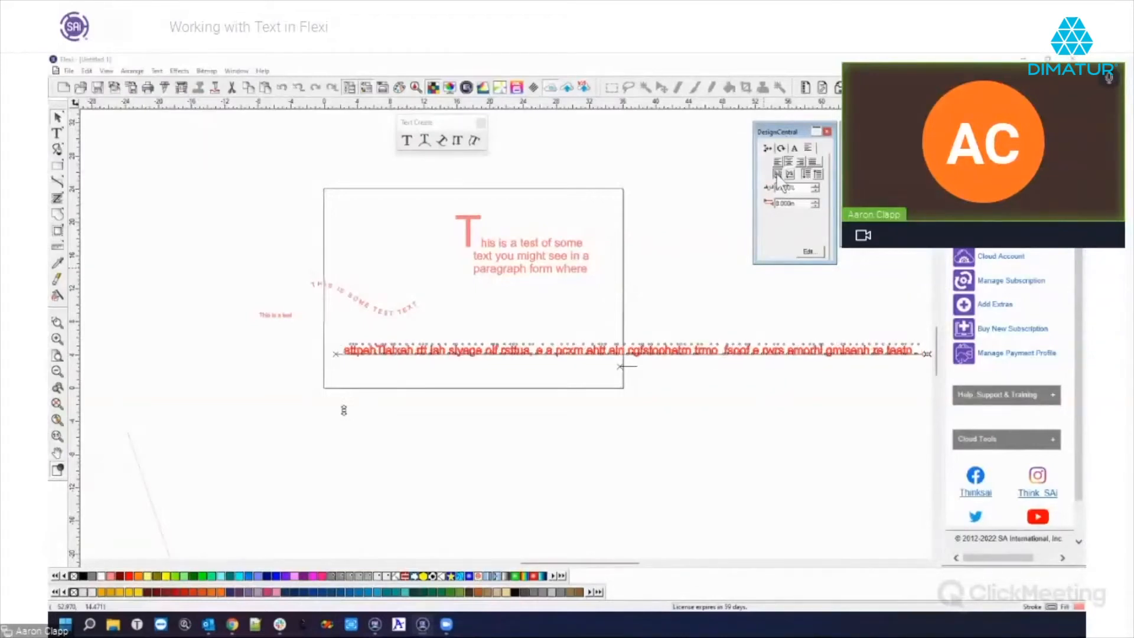
click(771, 148)
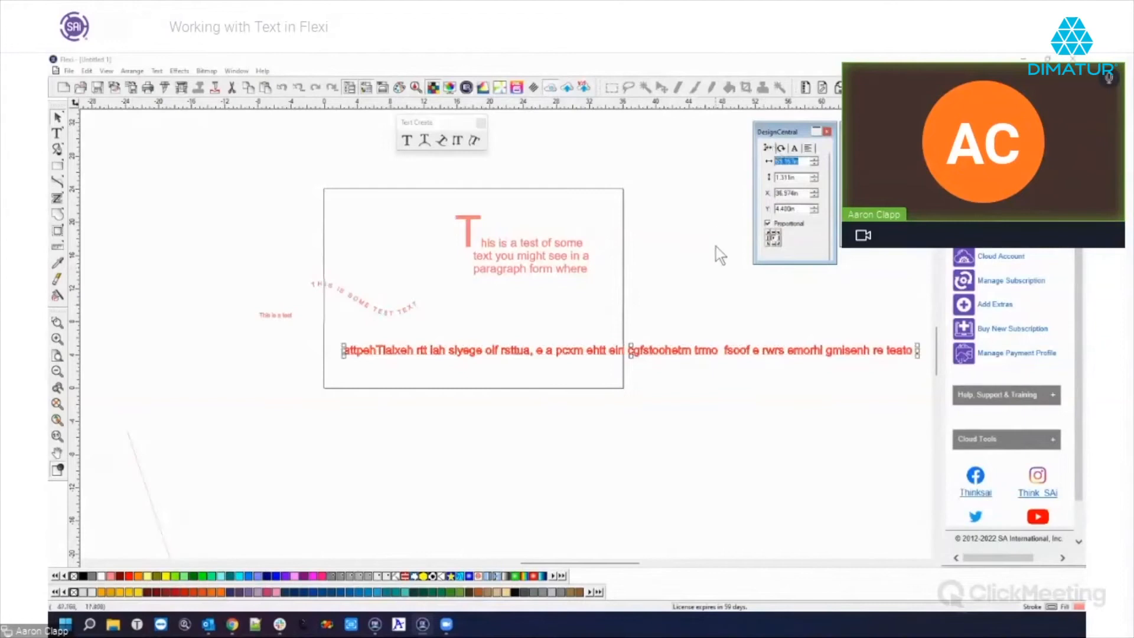
key(ctrl+z)
key(ctrl+z)
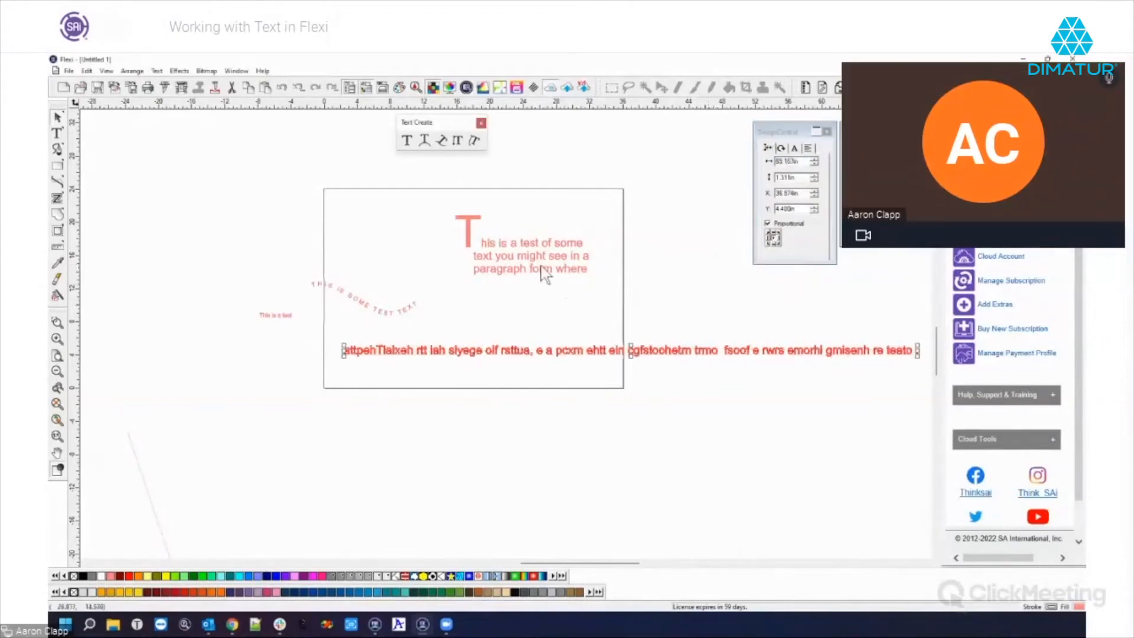
Try to join the large drop cap T with the three-line paragraph beside it, and undo the join
click(512, 258)
click(435, 207)
drag(443, 197, 603, 294)
click(179, 71)
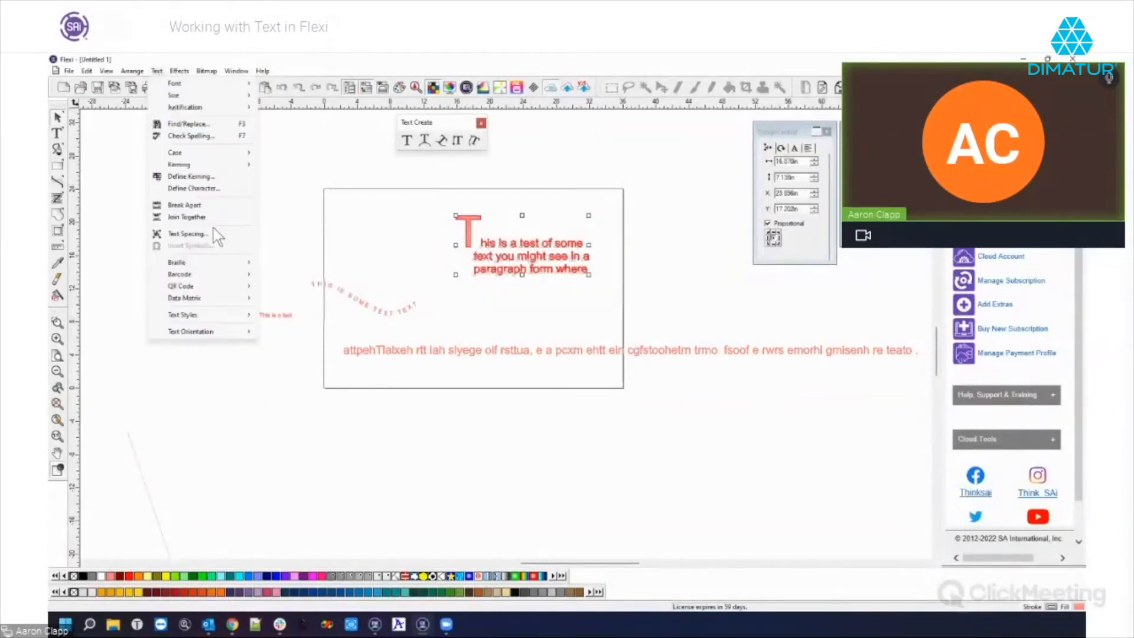
click(206, 218)
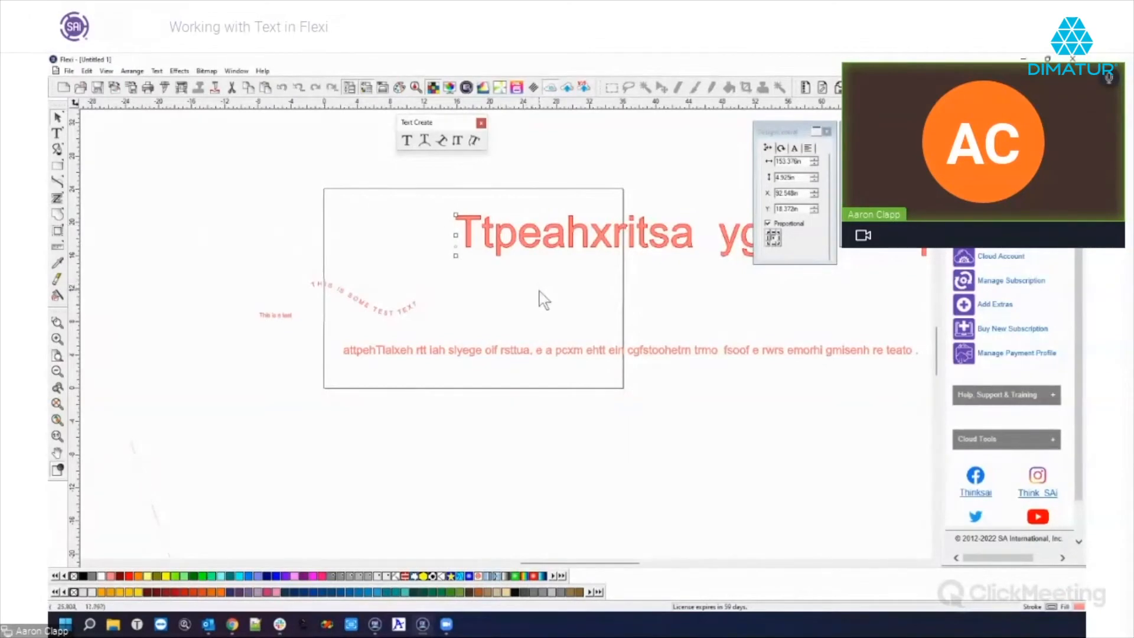
key(ctrl+z)
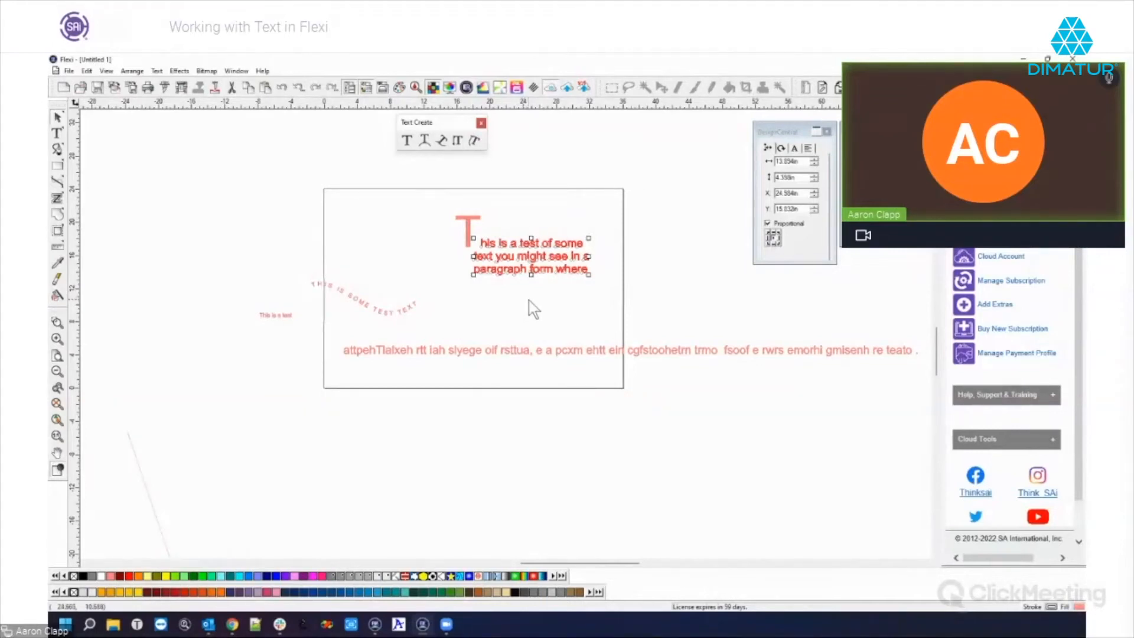
Start a new text object near the page's upper edge and insert an accented capital E from the Arial symbols
click(157, 72)
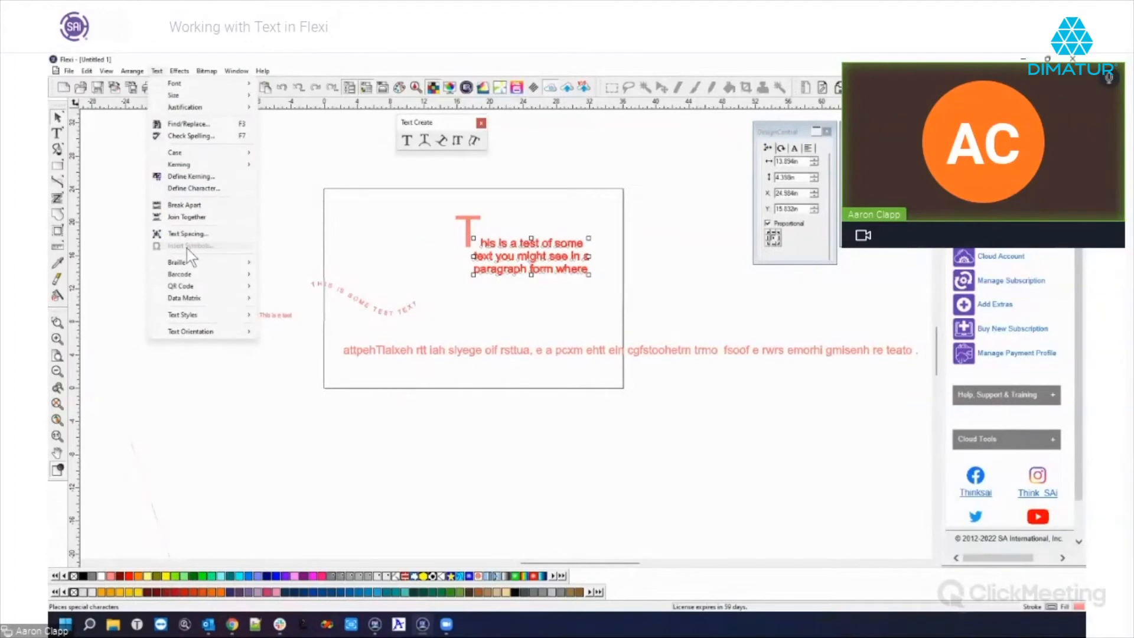
click(410, 138)
click(377, 199)
click(178, 70)
mouse_move(157, 72)
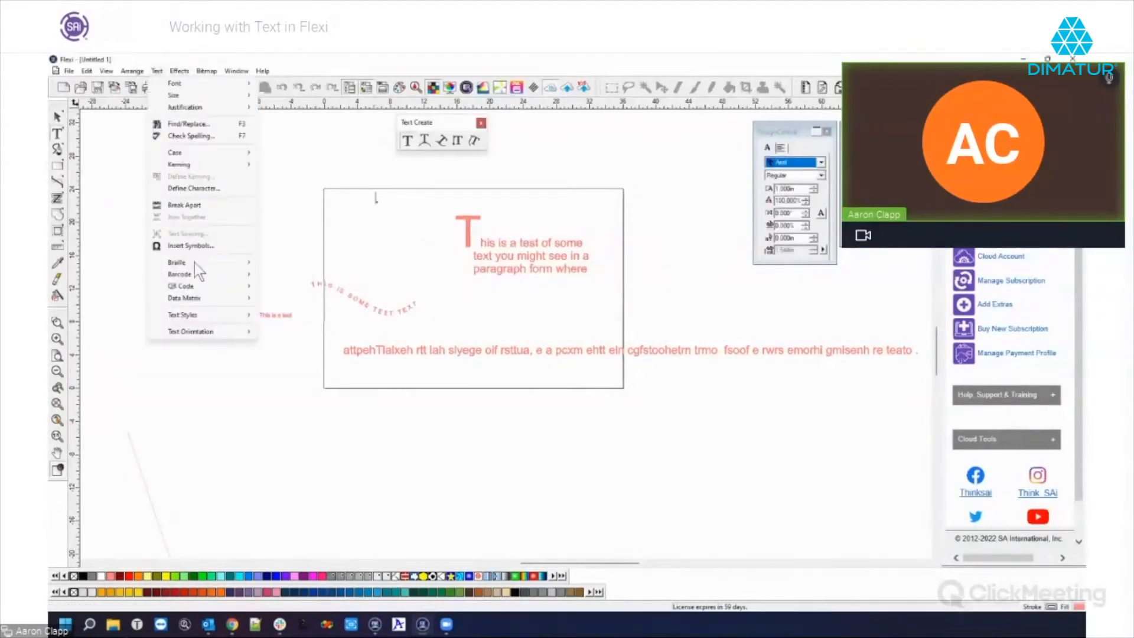
click(189, 246)
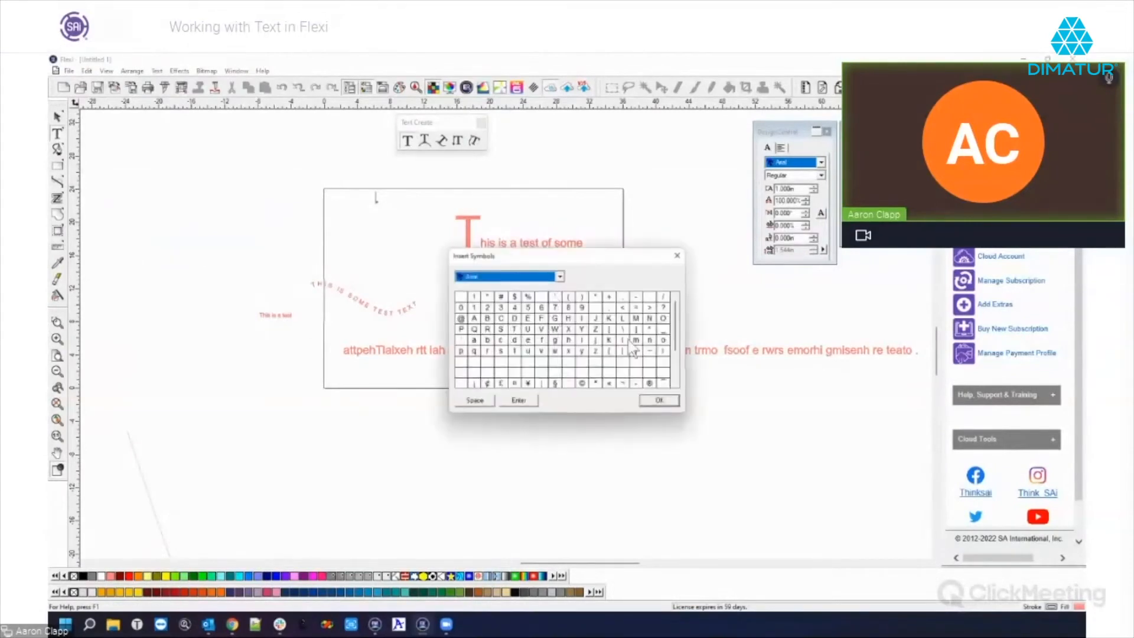
drag(676, 316, 679, 361)
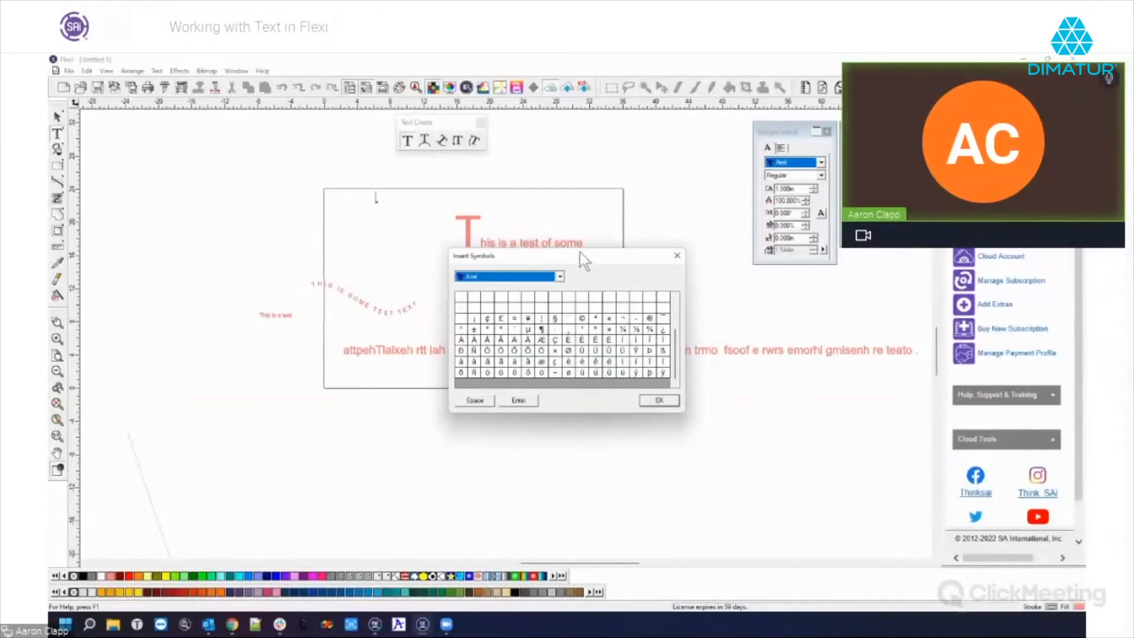
drag(580, 253, 579, 200)
double_click(563, 286)
click(655, 346)
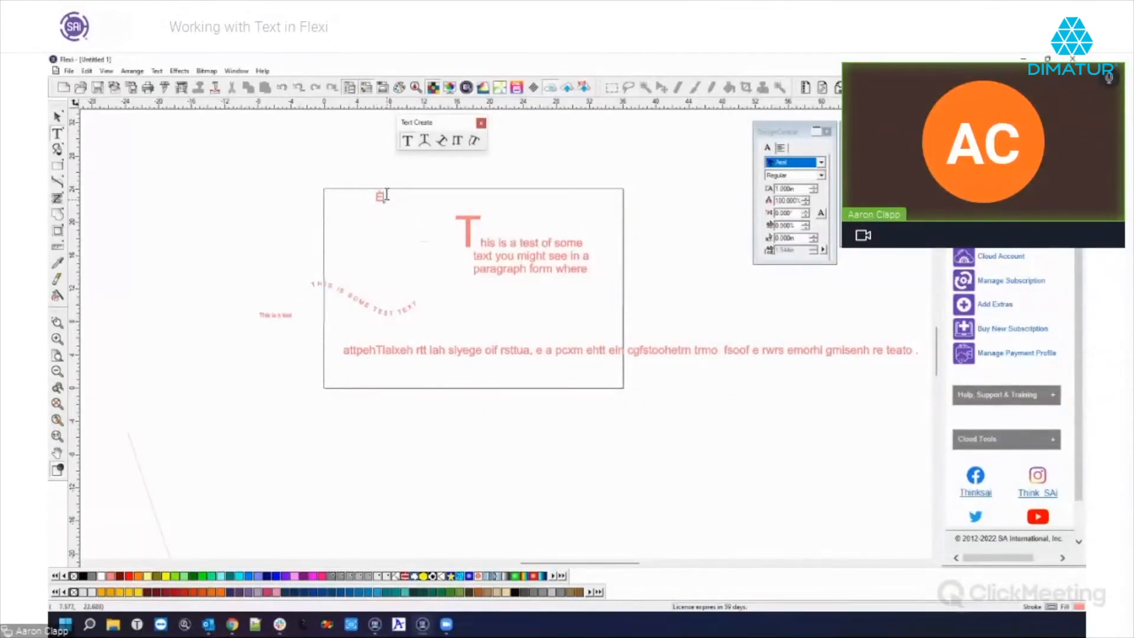
View the Text Spacing options for the inserted accented E, leaving them without applying changes
click(179, 71)
mouse_move(162, 72)
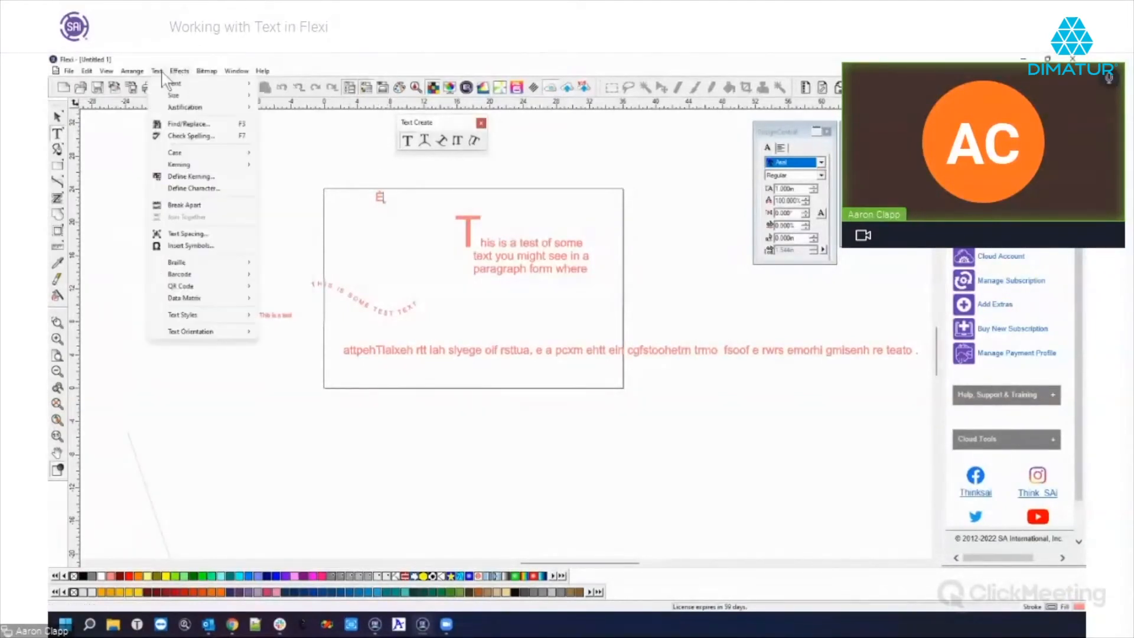
click(196, 234)
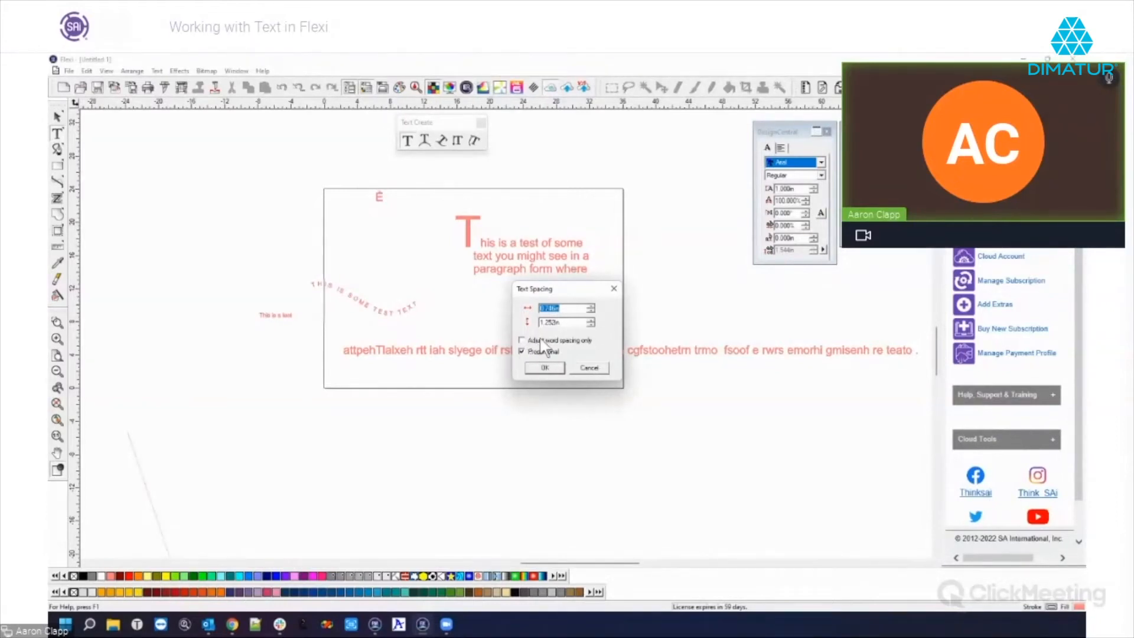
click(588, 368)
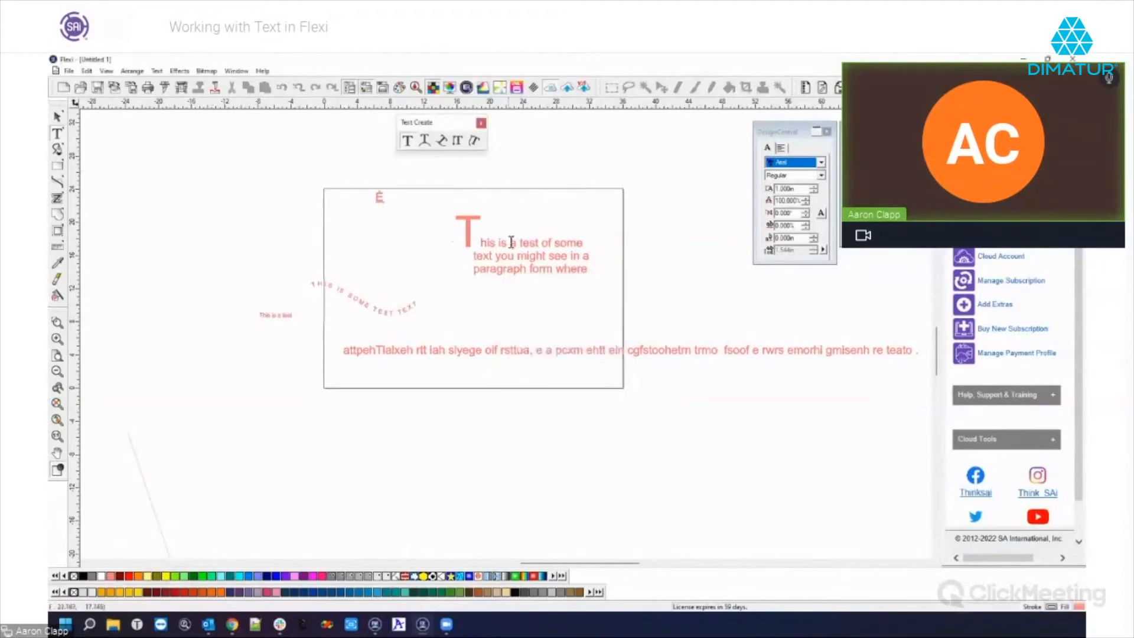
Convert the last letter of "where" in the drop-cap paragraph to Braille, and remove the resulting Braille object
drag(591, 270, 550, 262)
click(139, 72)
mouse_move(176, 72)
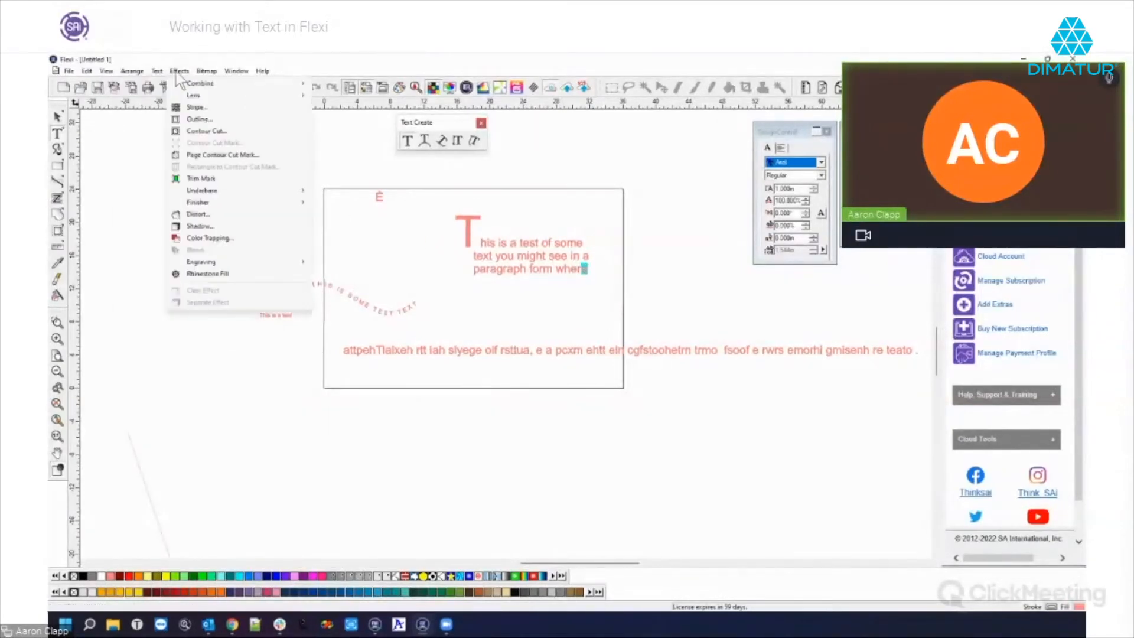
mouse_move(187, 266)
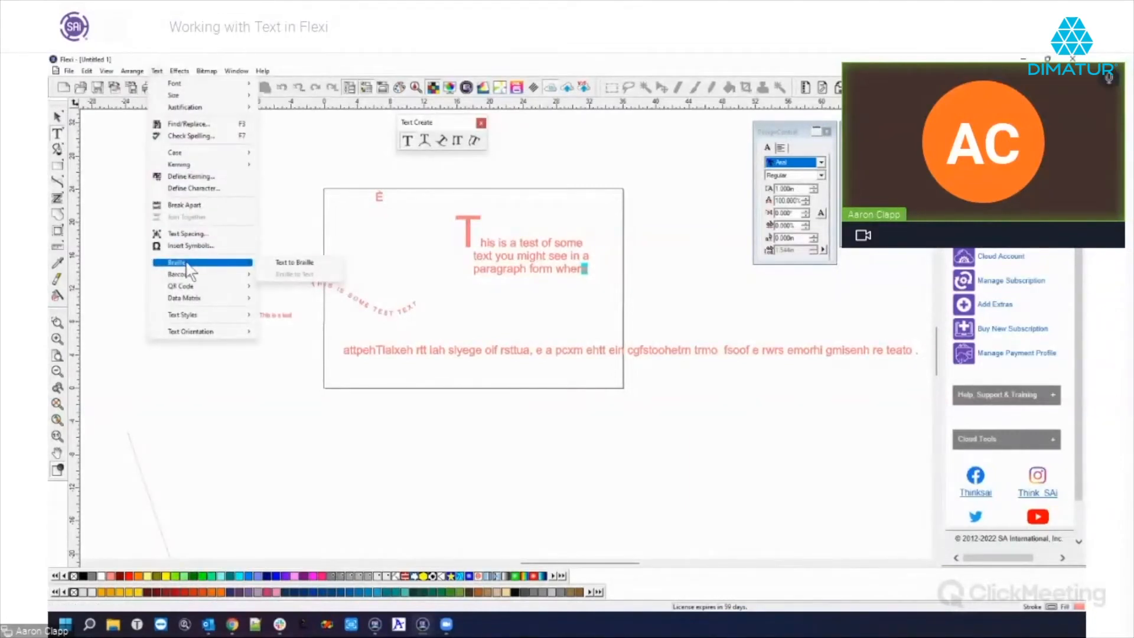
click(310, 261)
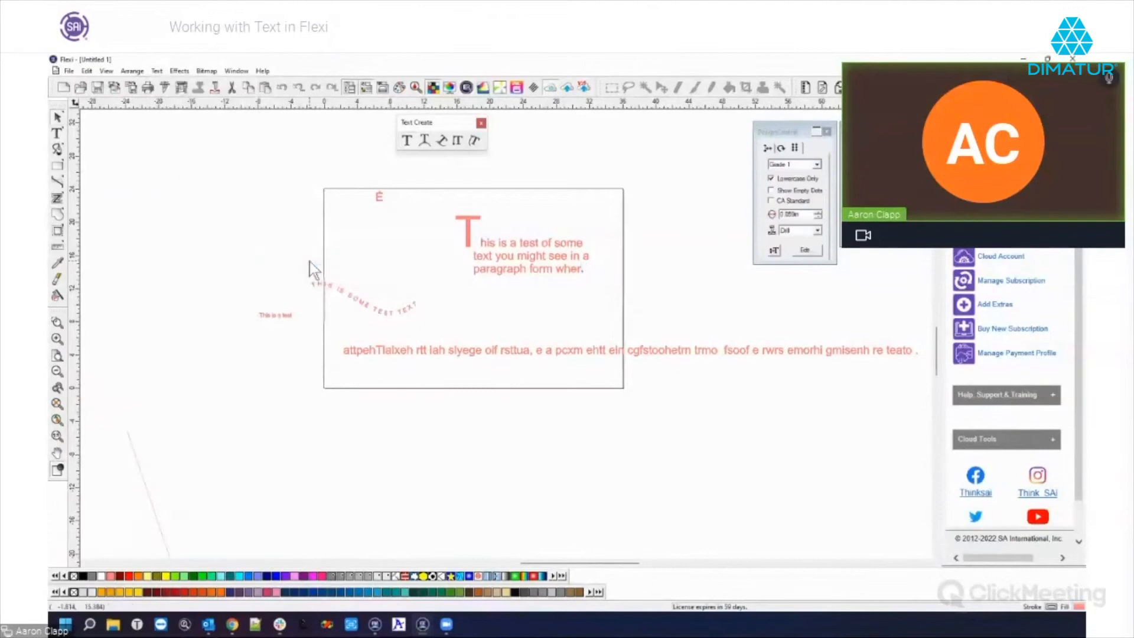
right_click(425, 288)
click(456, 323)
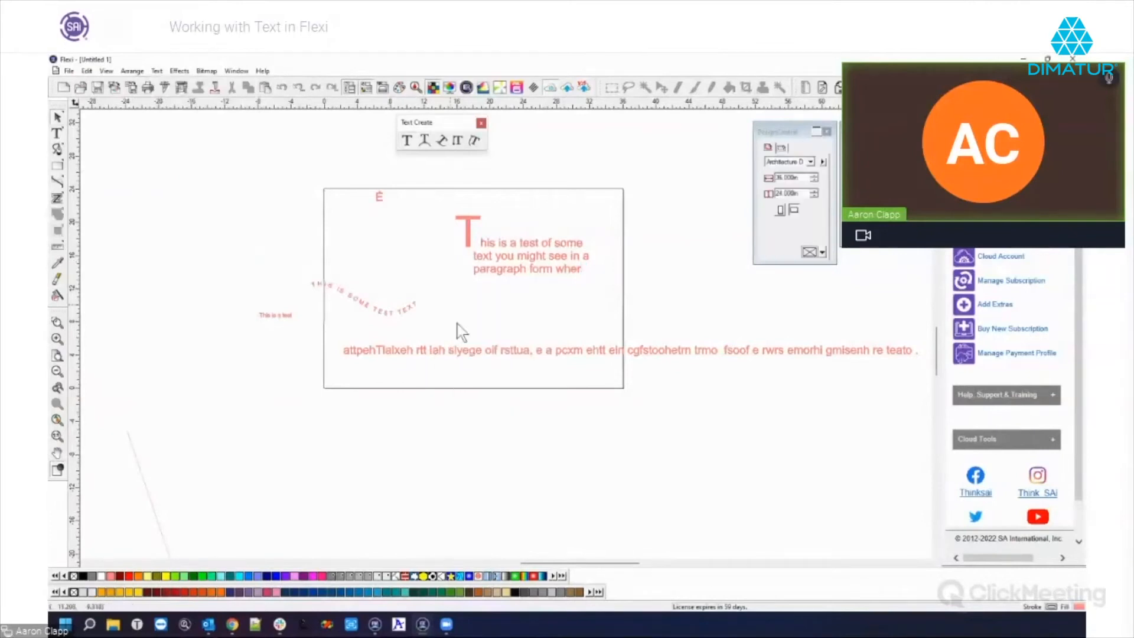
Select the curved text on its path and check the Braille conversion options for it
drag(215, 177, 308, 284)
click(319, 296)
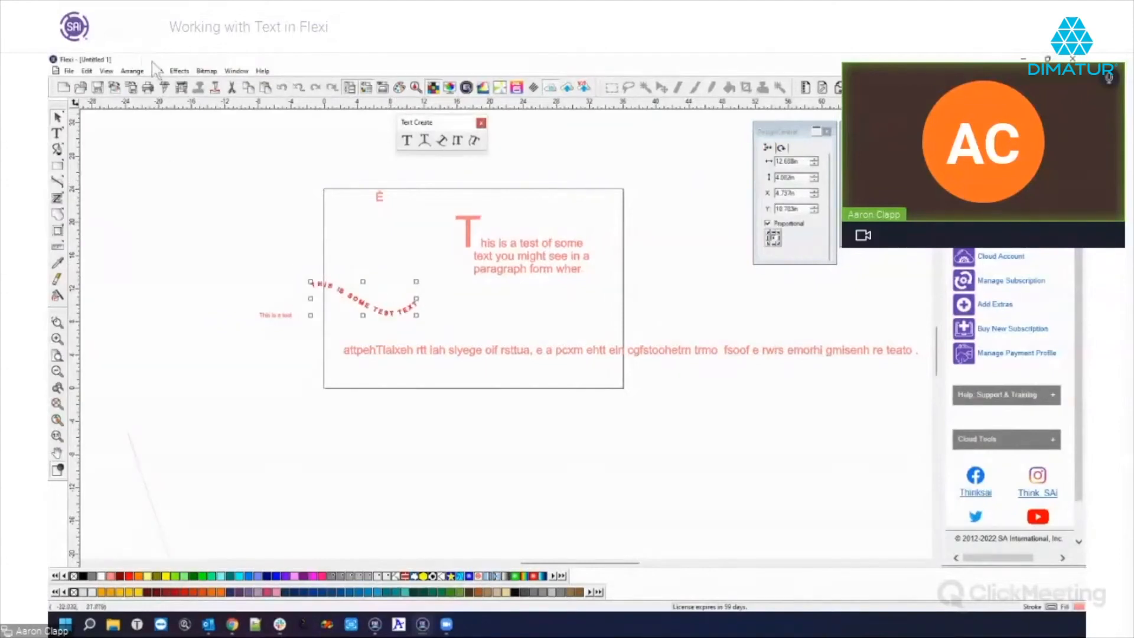
click(131, 70)
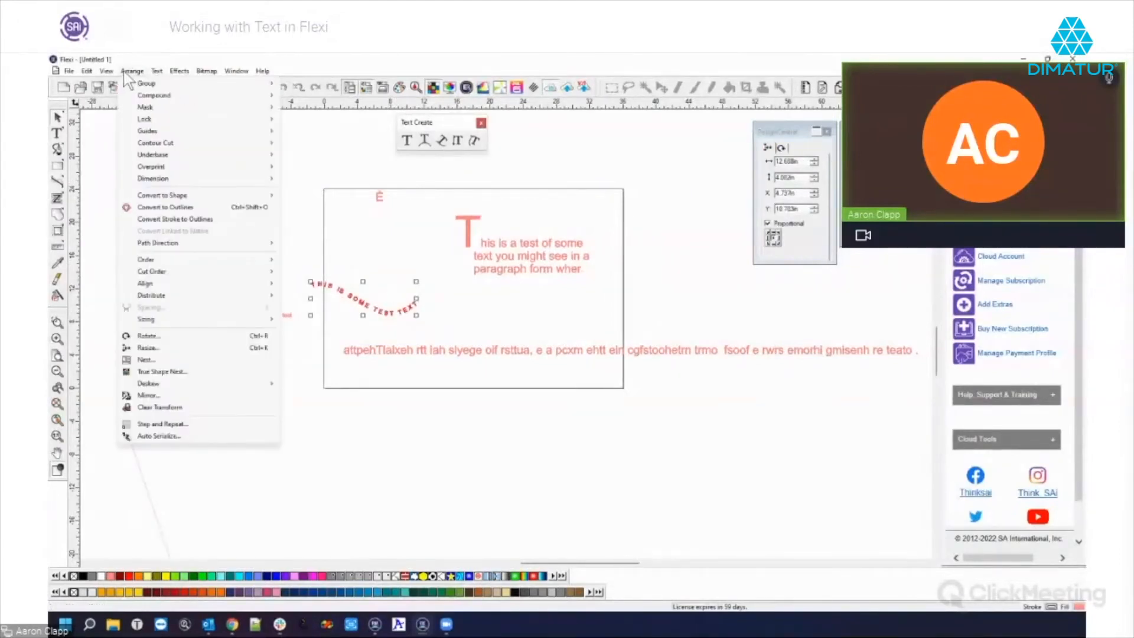
mouse_move(157, 72)
mouse_move(197, 266)
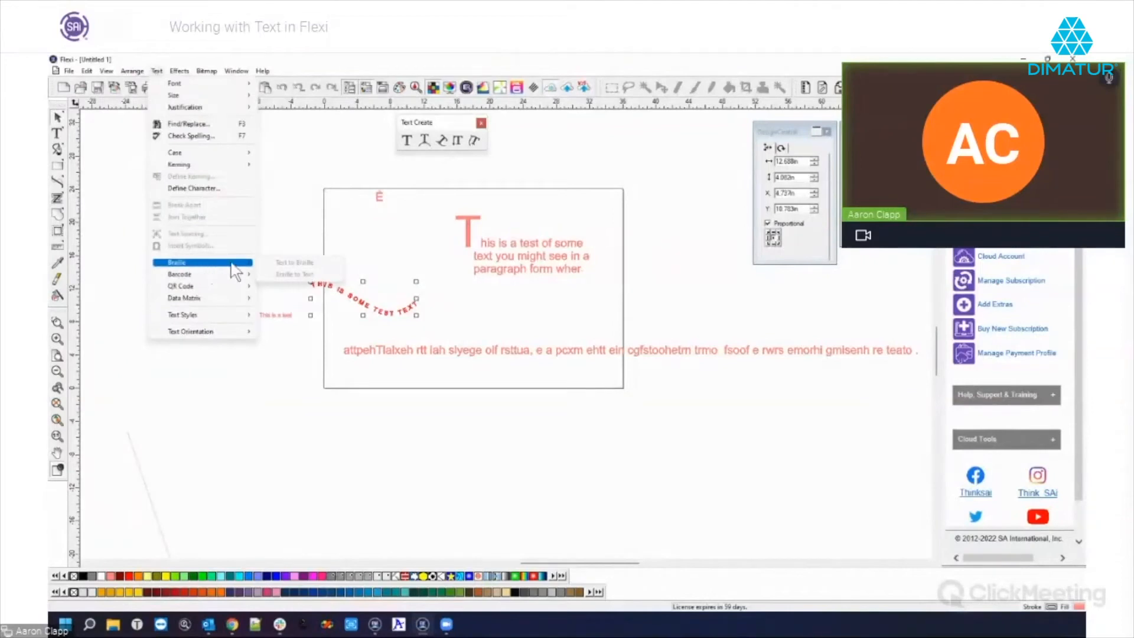
click(308, 229)
click(354, 297)
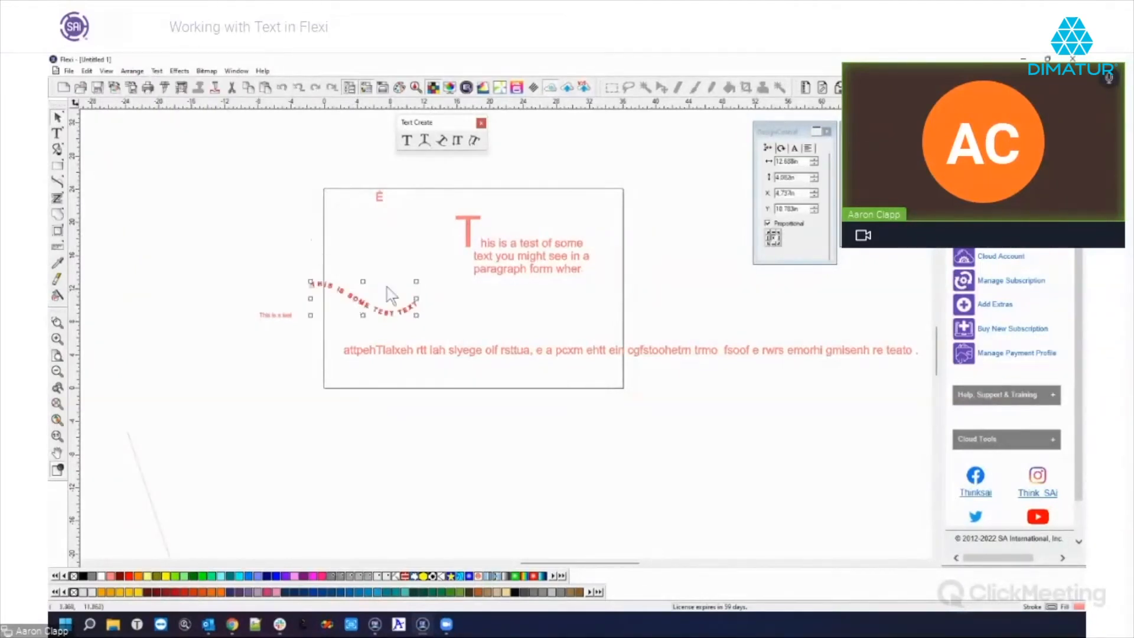
Delete the curved text and move the small "This is a test" text inside the page
click(266, 319)
drag(280, 260, 408, 313)
key(Delete)
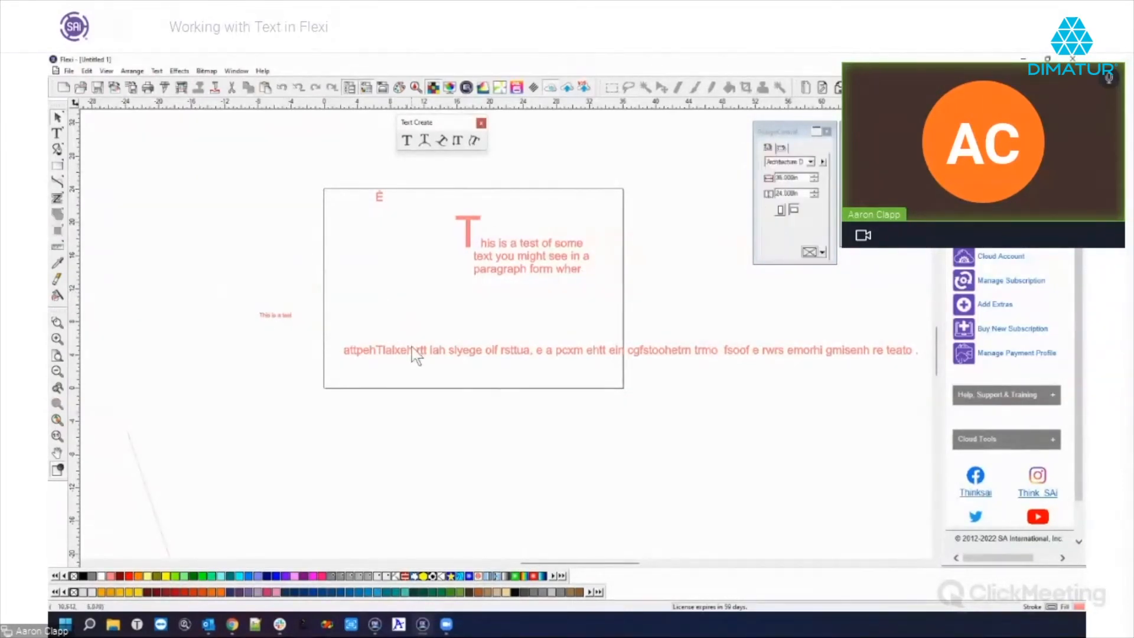
drag(239, 303, 388, 289)
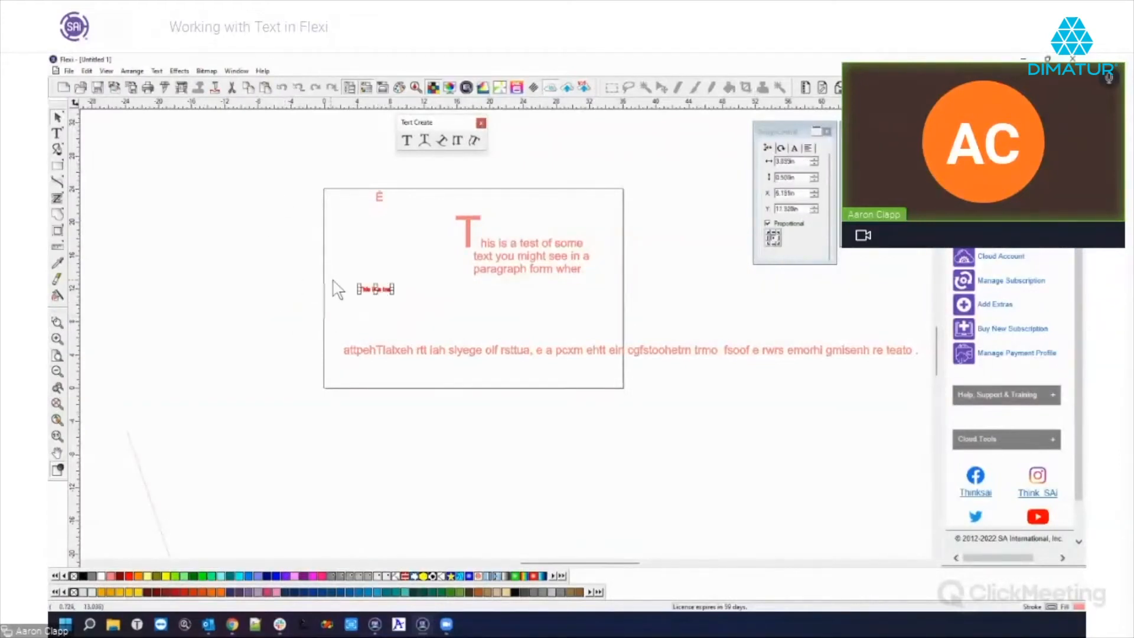
Convert the "This is a test" text to Braille
scroll(376, 289, up, 3)
scroll(375, 291, up, 4)
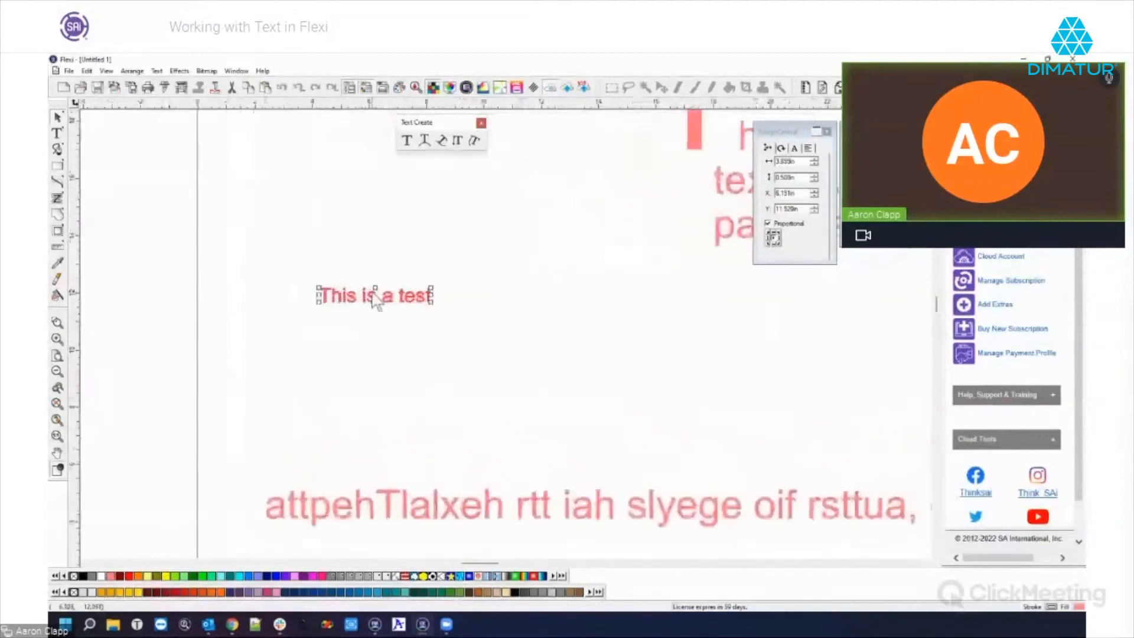
click(132, 71)
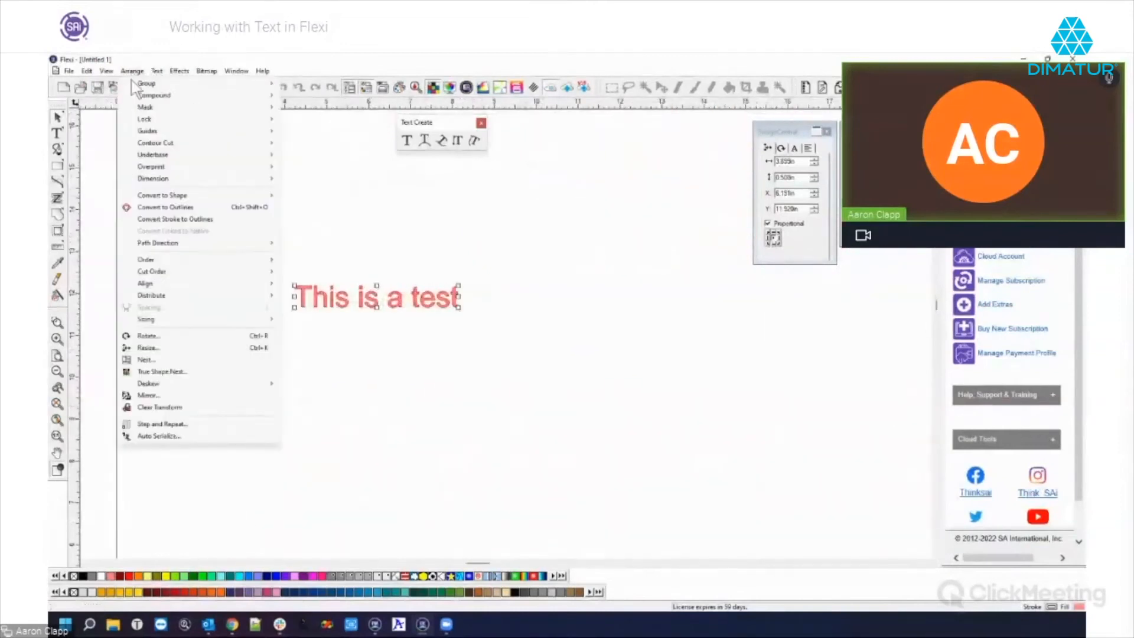
mouse_move(157, 72)
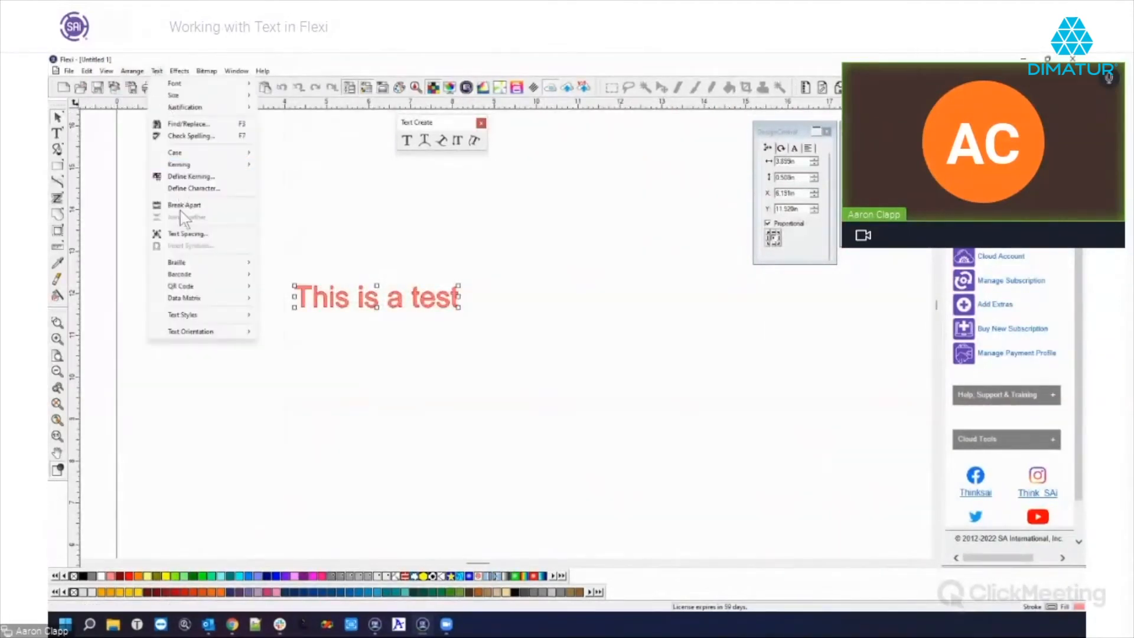
mouse_move(183, 263)
click(293, 262)
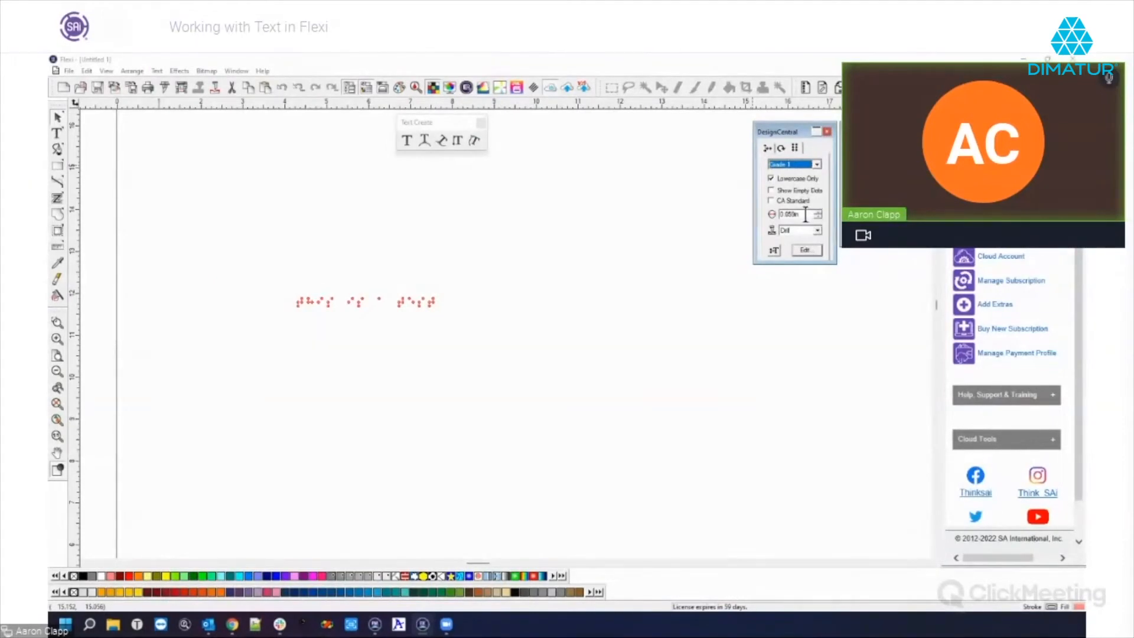
Try the Fill and Laser output types on the Braille, return it to Drill, and convert it back to regular text
drag(805, 213, 775, 212)
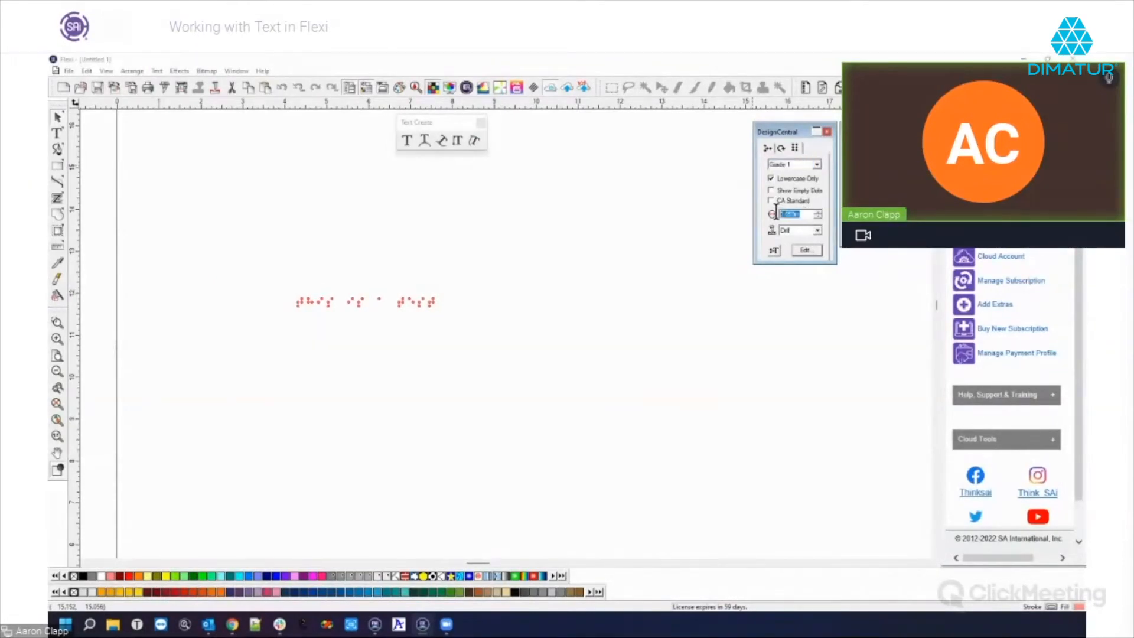
click(818, 231)
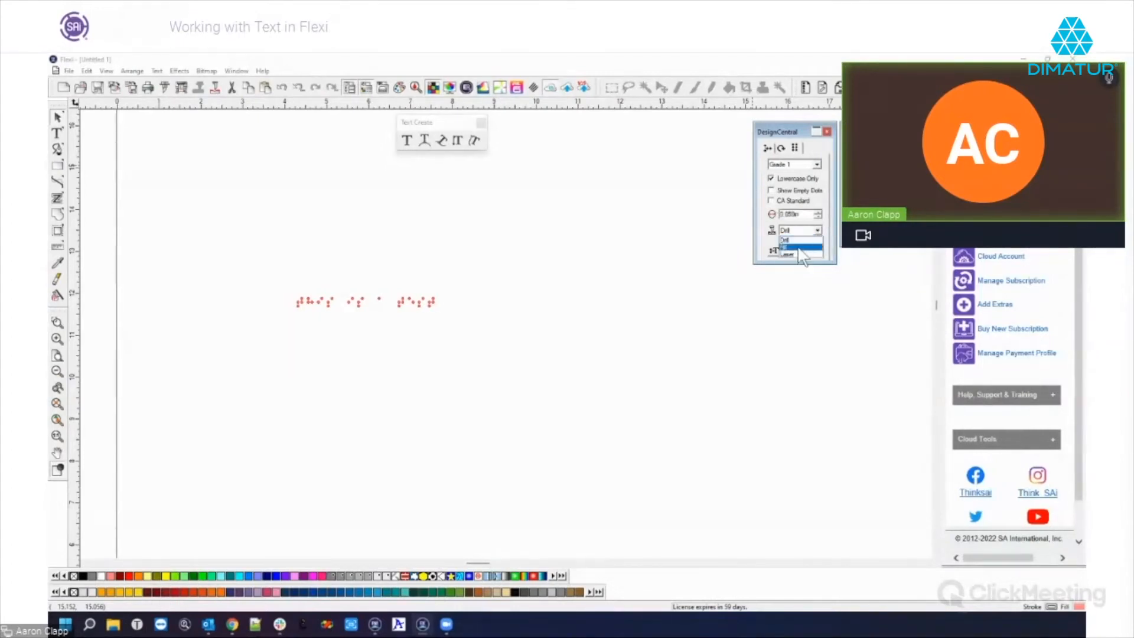
click(802, 248)
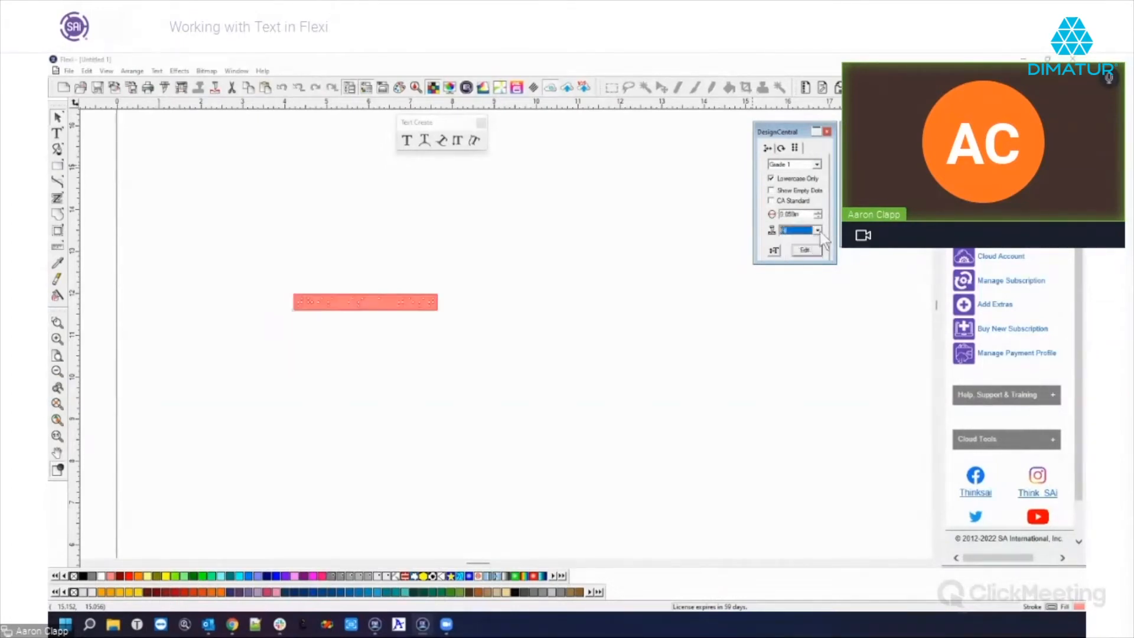
click(818, 230)
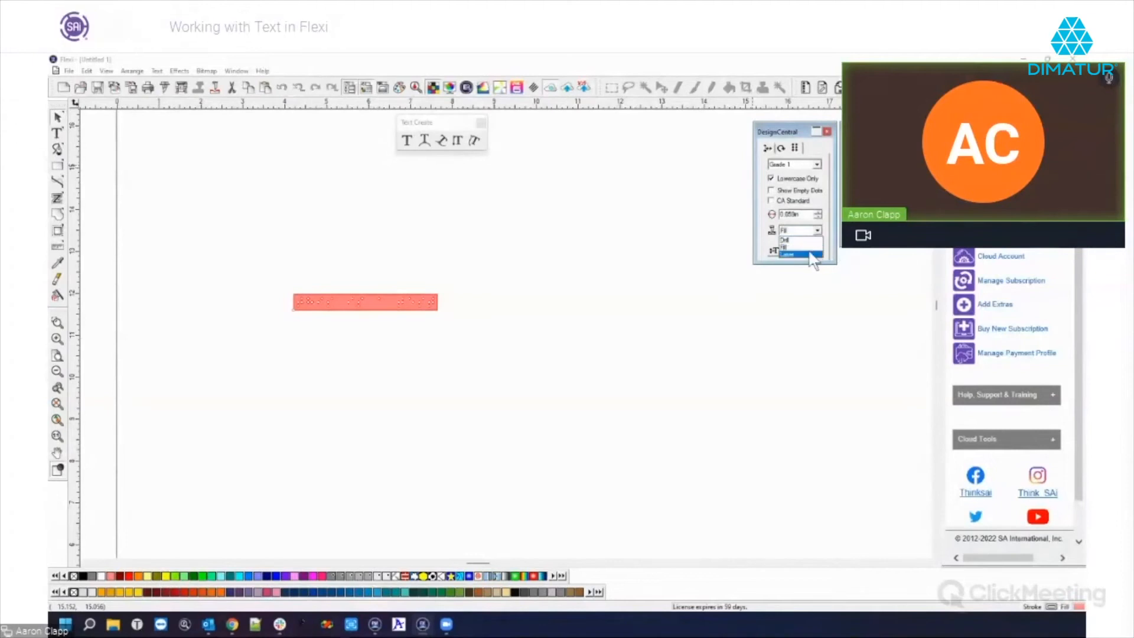
click(813, 256)
click(819, 231)
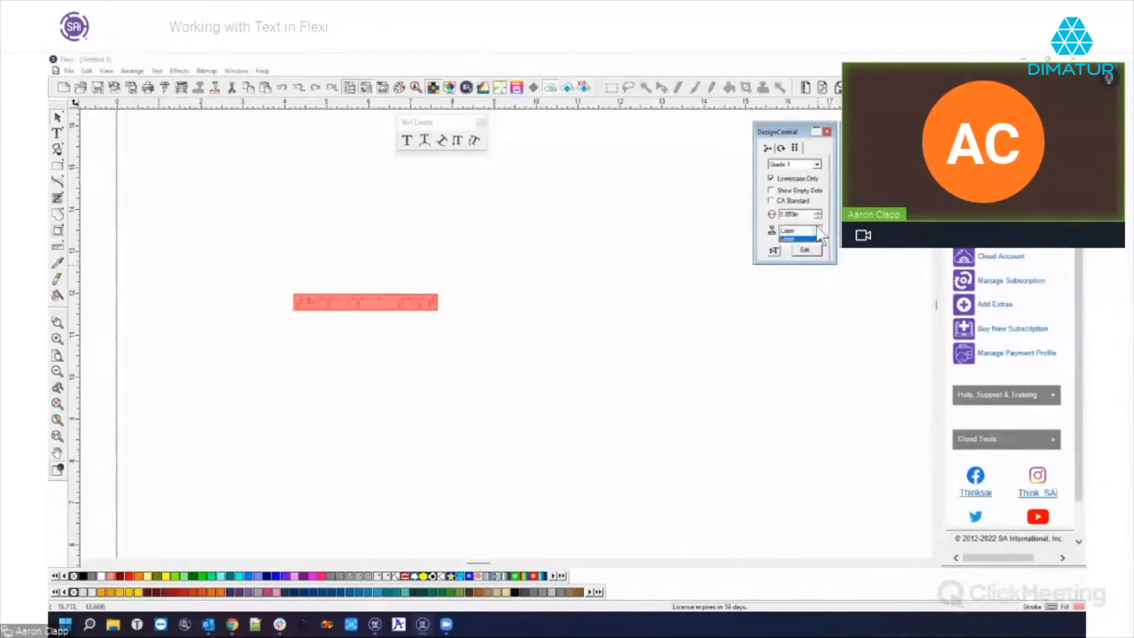
click(798, 247)
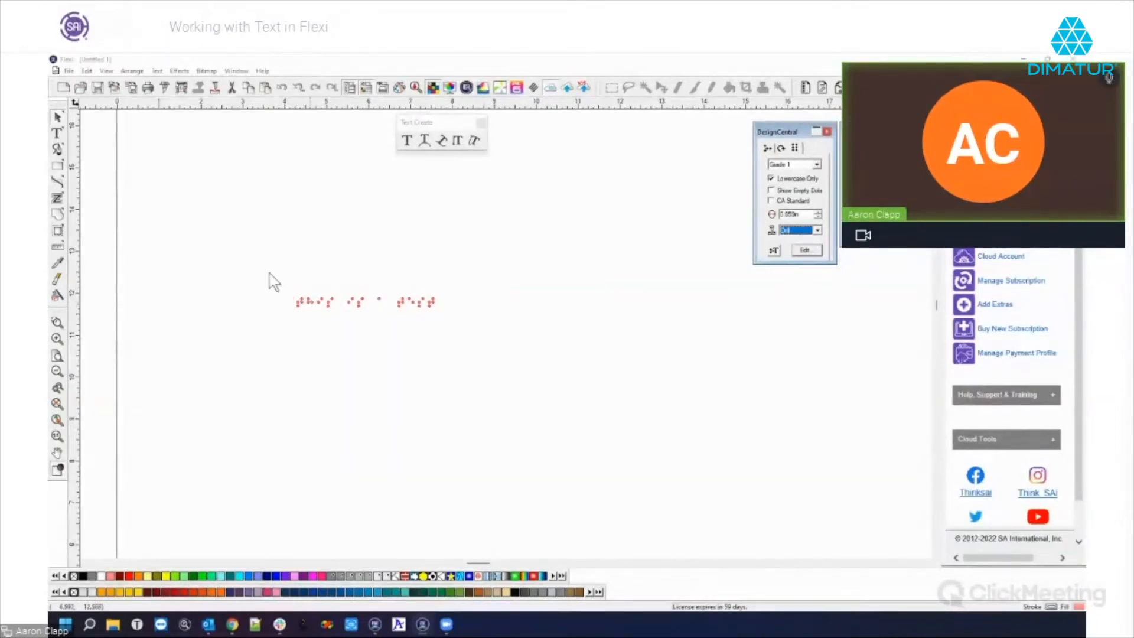
click(774, 253)
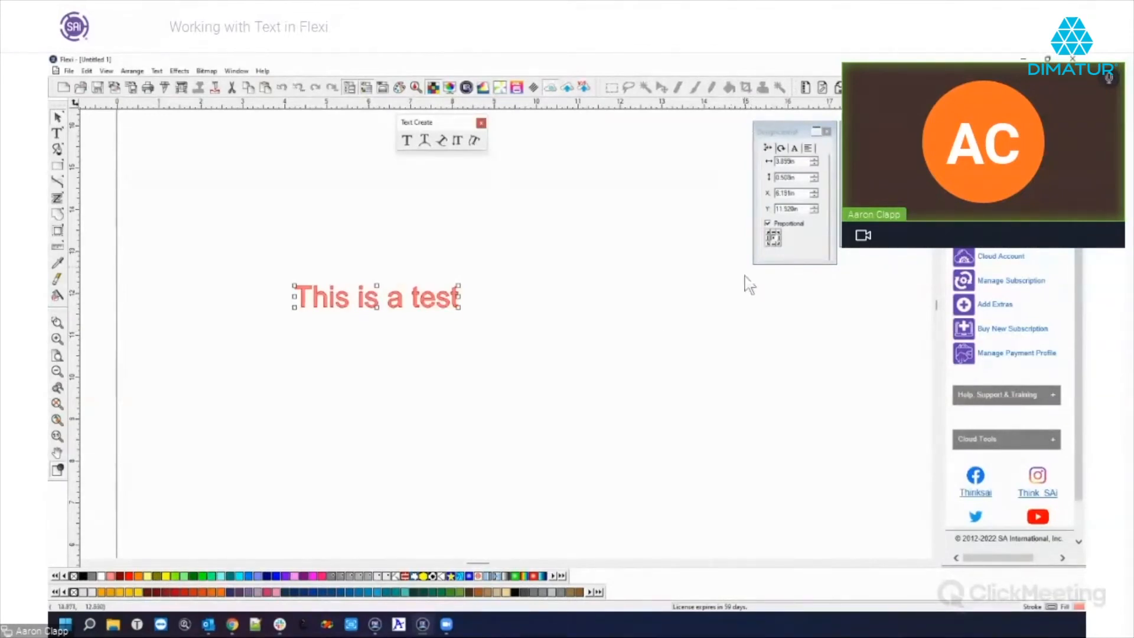
Look through the Barcode, QR Code, Data Matrix and Text Orientation options for the "This is a test" text
click(157, 71)
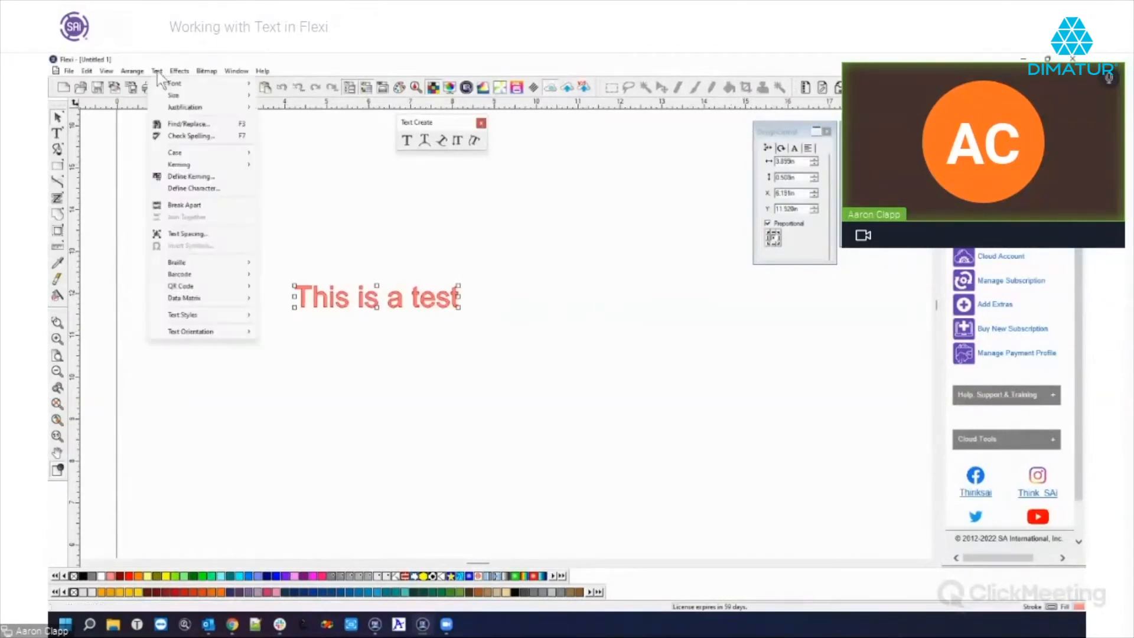
mouse_move(196, 276)
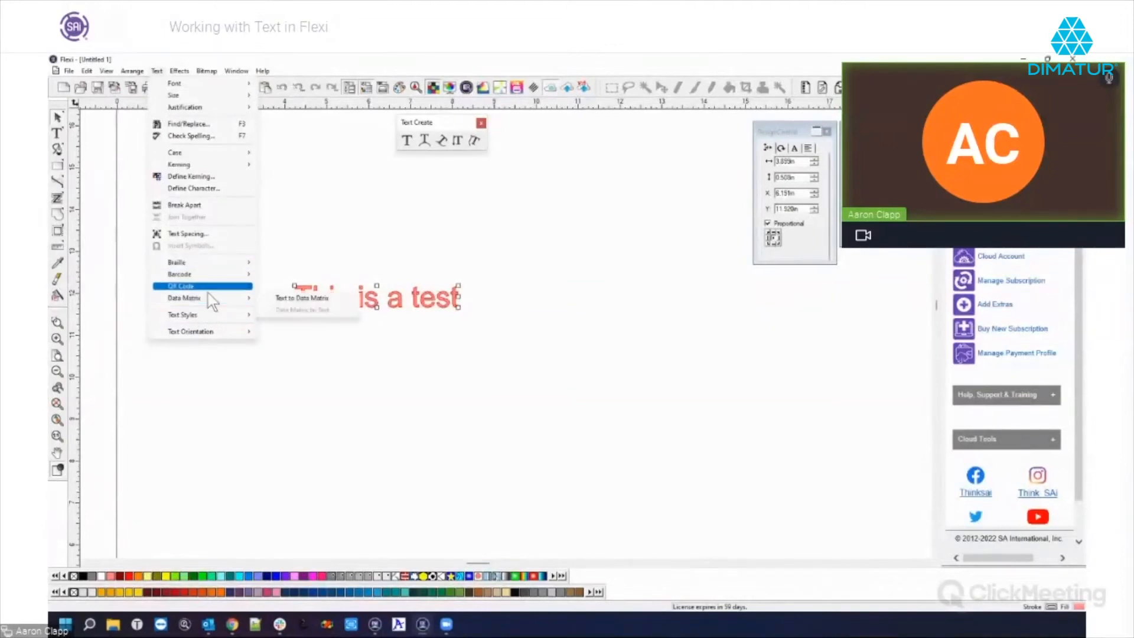
mouse_move(210, 299)
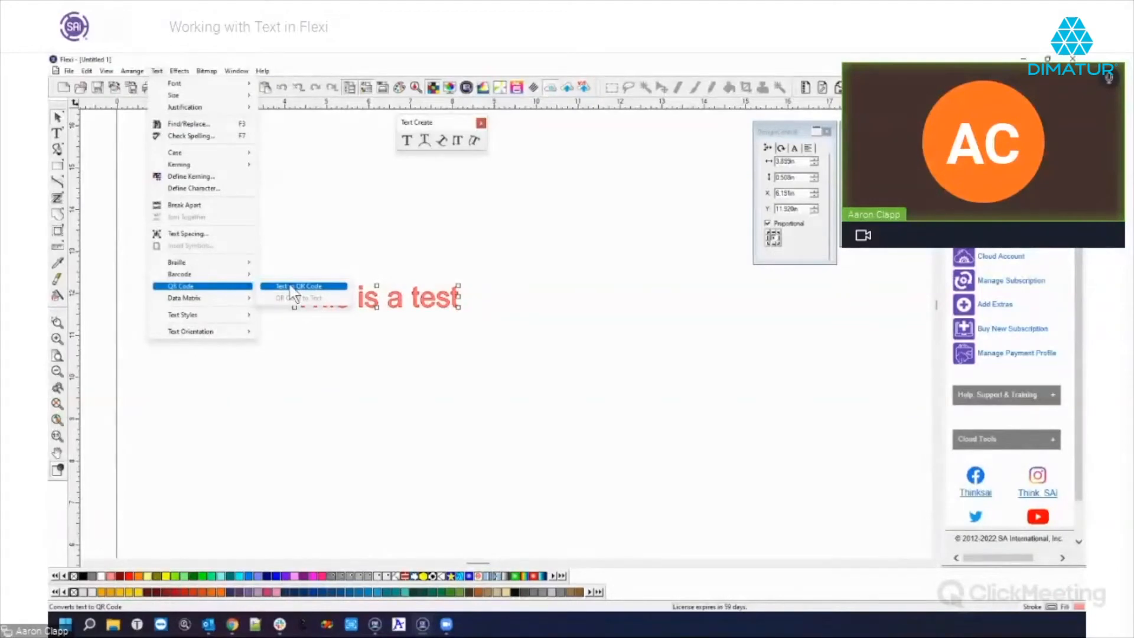
mouse_move(236, 333)
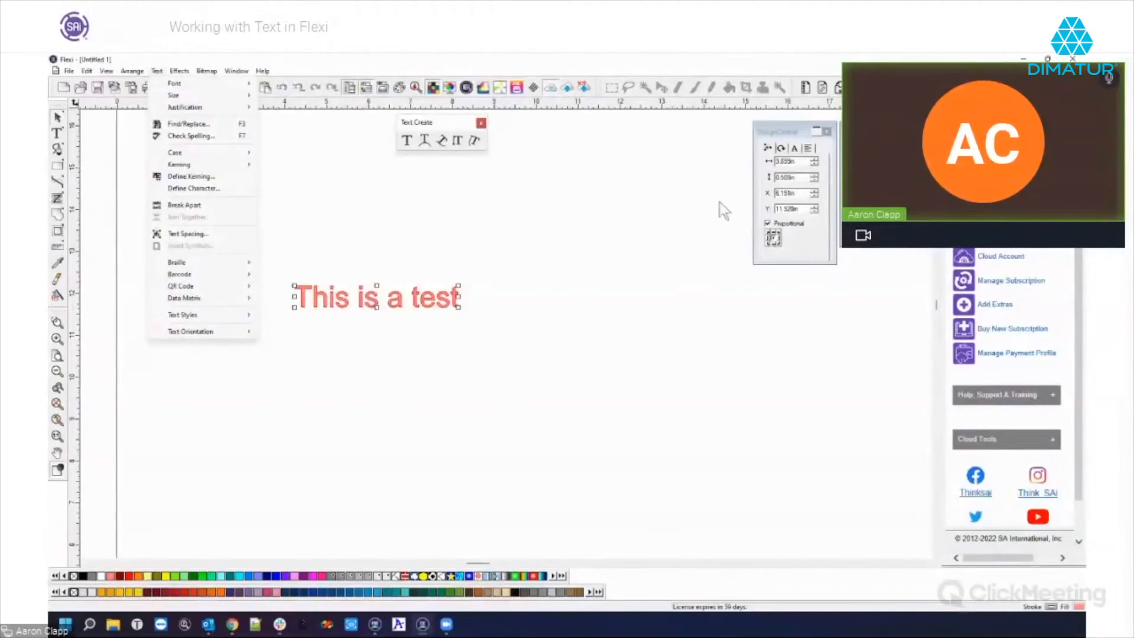
View the character and paragraph settings of the "This is a test" text, along with its Text Styles options
click(794, 148)
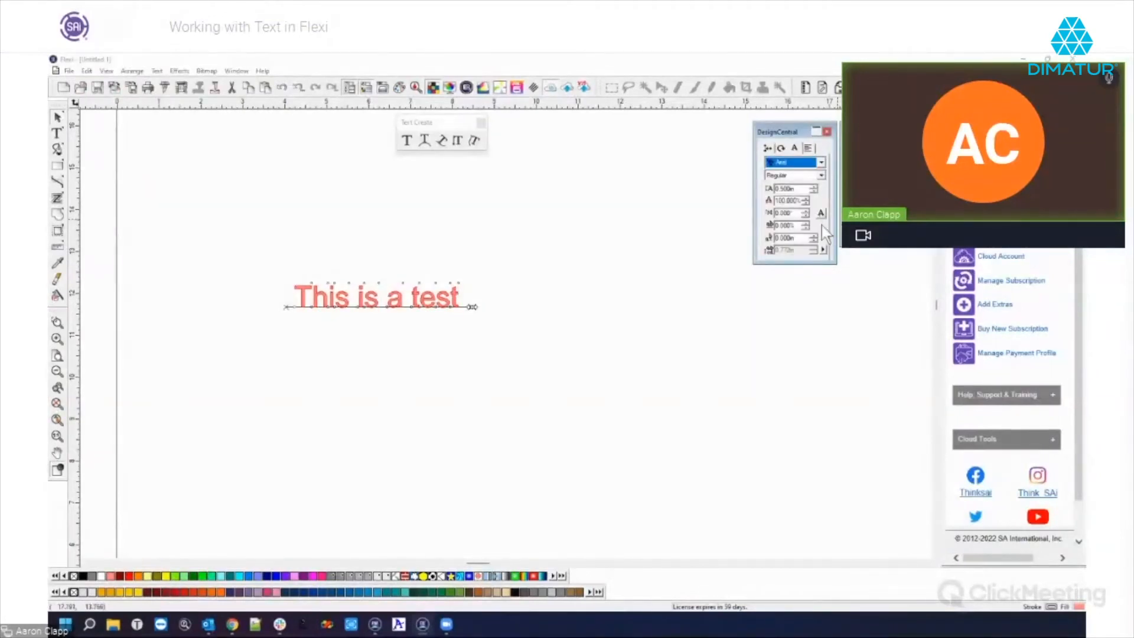
click(157, 71)
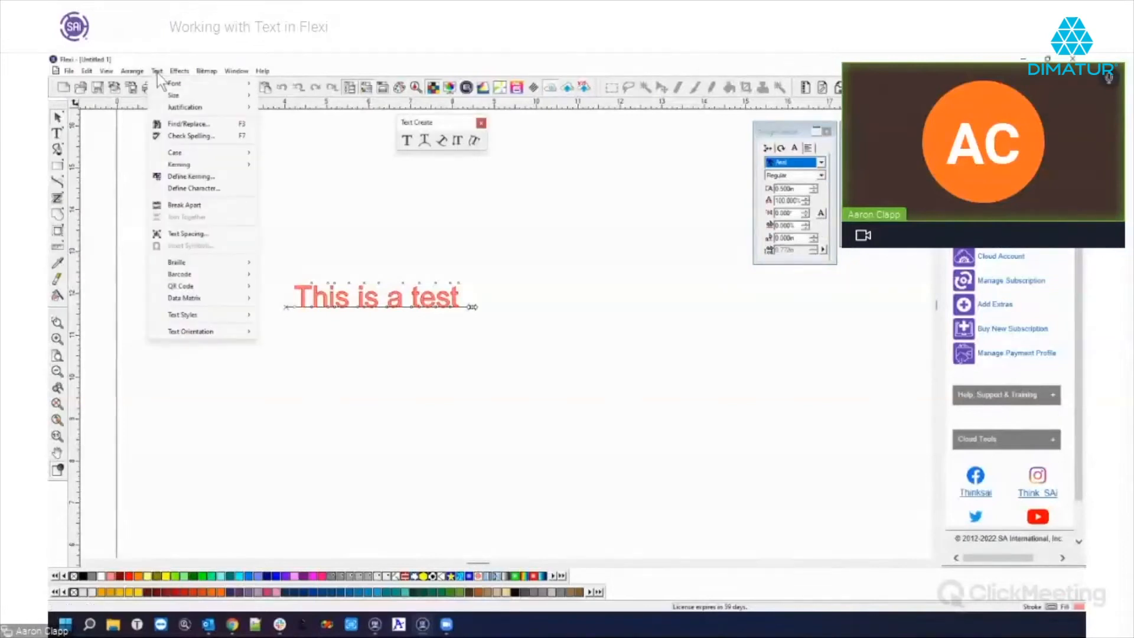
mouse_move(177, 317)
click(793, 142)
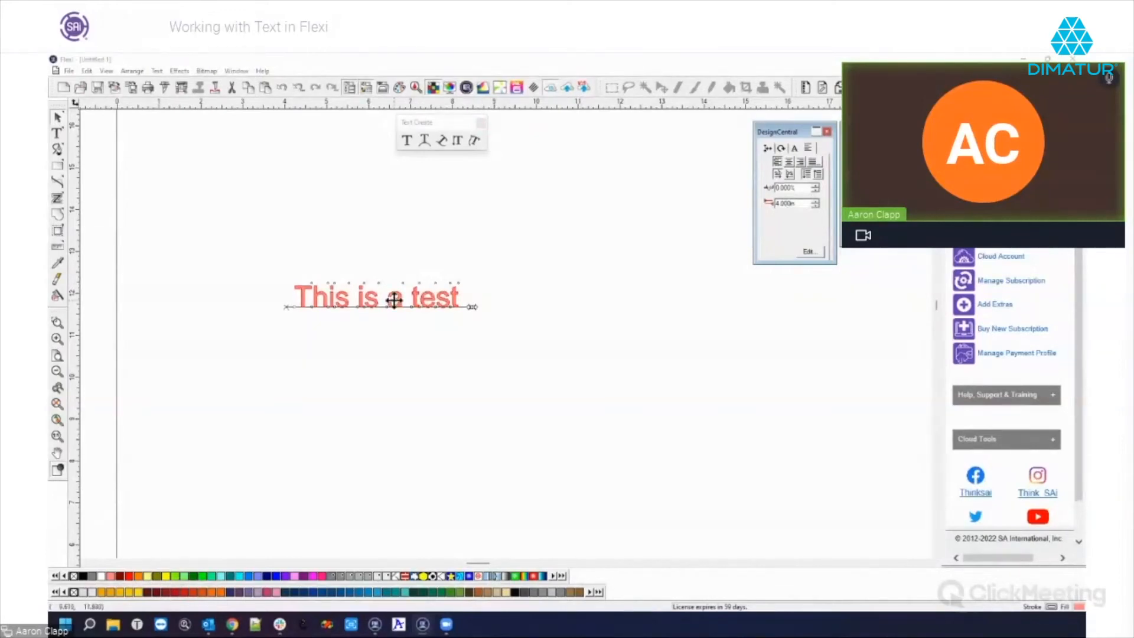
View the Store Style and Apply Style dialogs for the "This is a test" text, closing each without changes
click(156, 71)
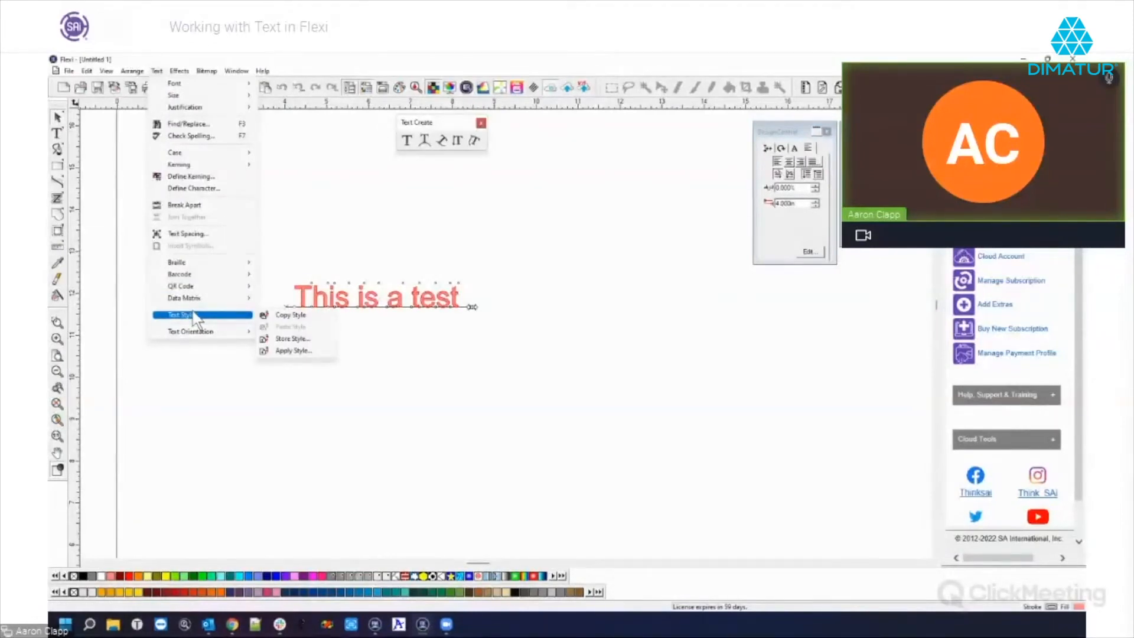
click(289, 340)
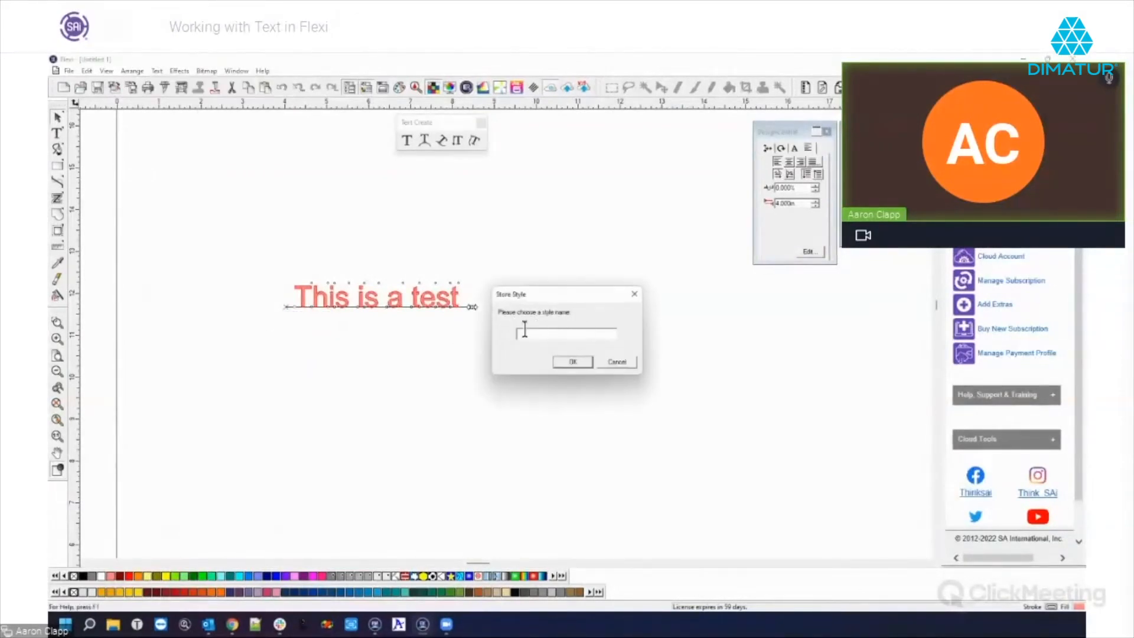
click(614, 362)
click(157, 71)
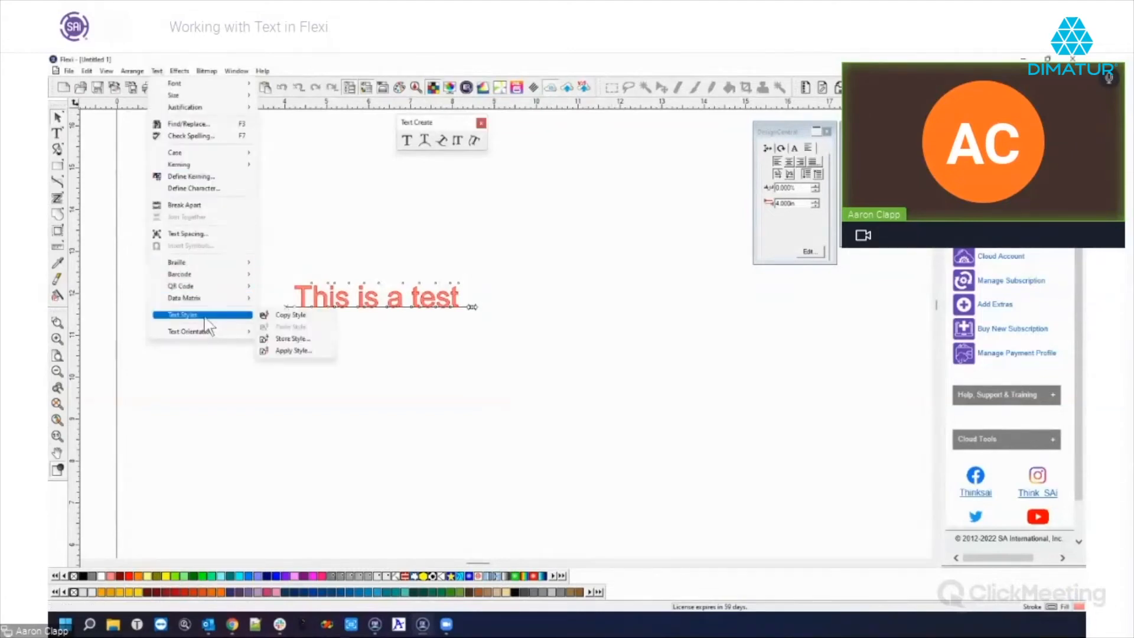
click(294, 350)
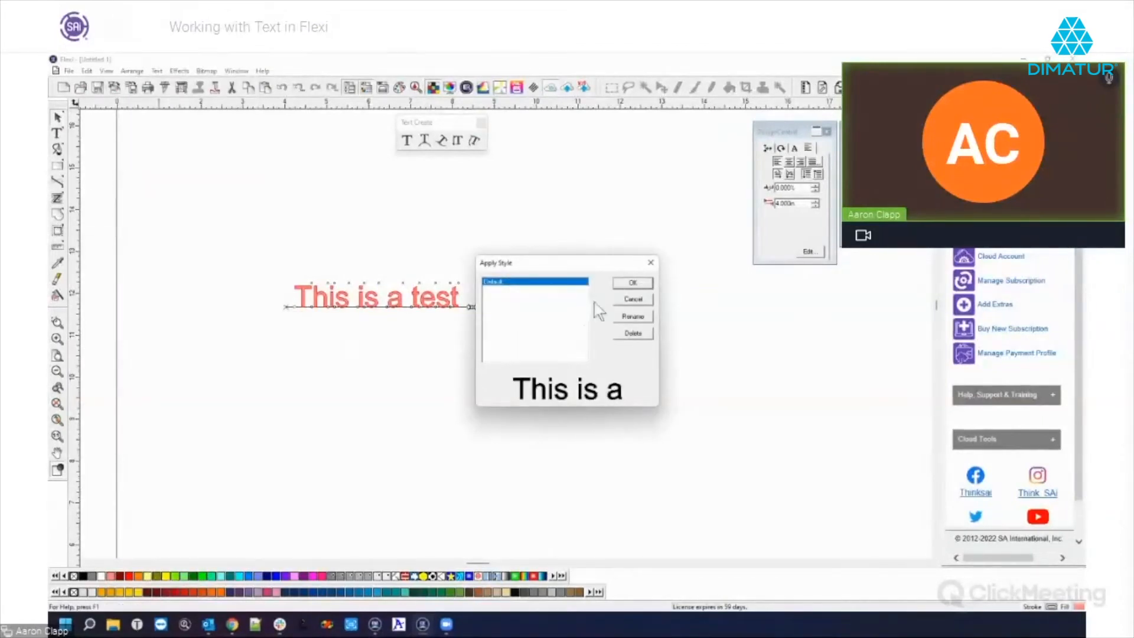
click(651, 262)
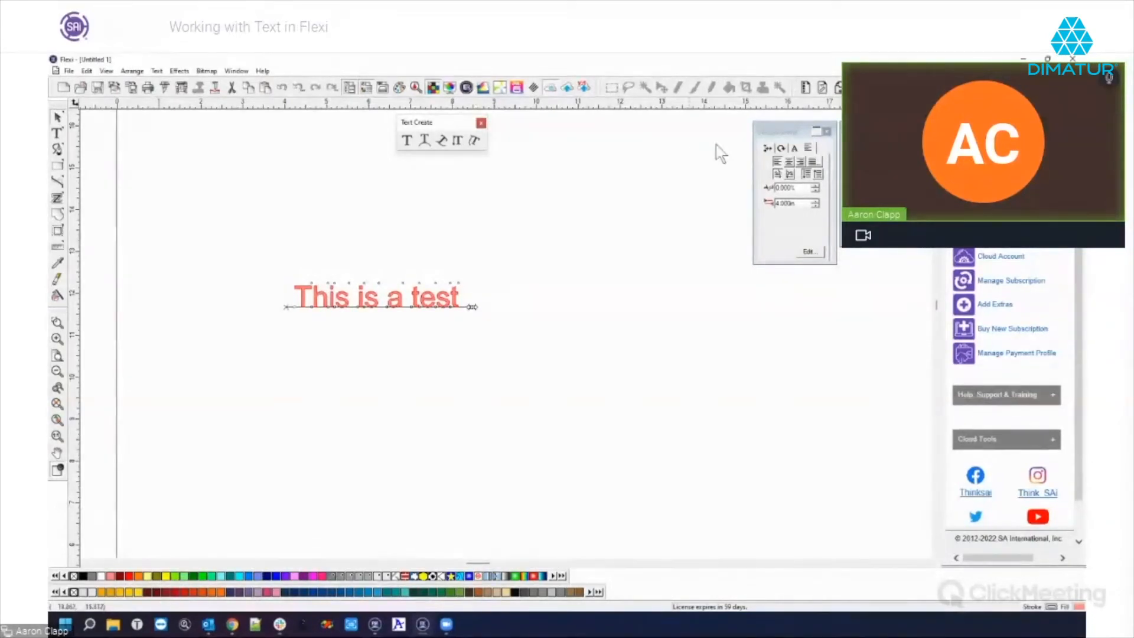
click(787, 131)
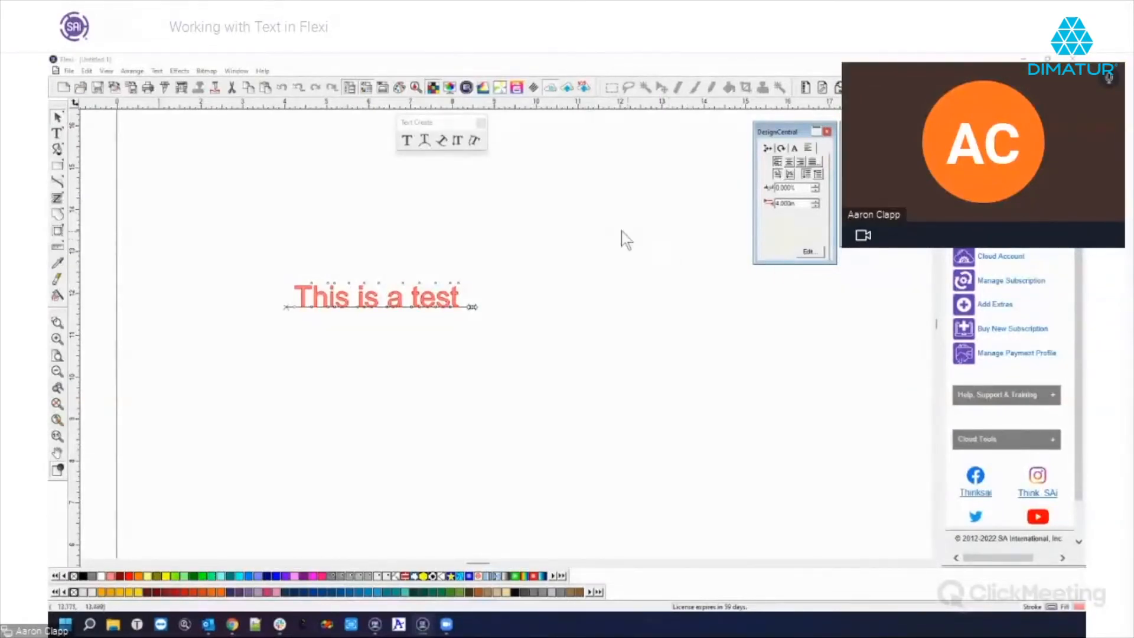
drag(432, 122, 407, 121)
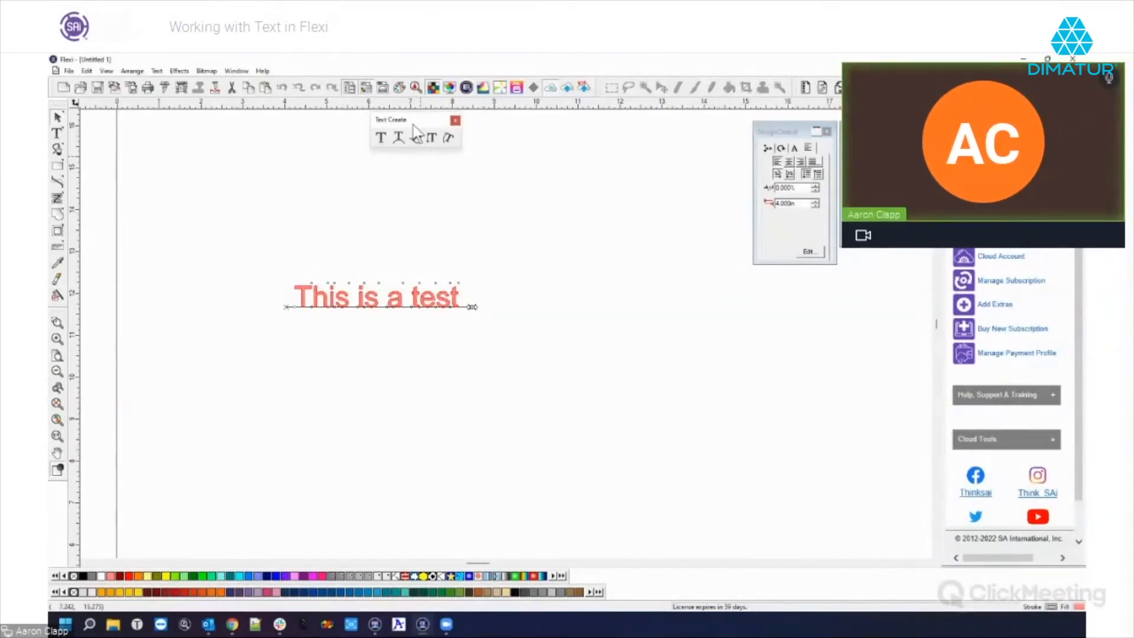
drag(417, 125, 444, 148)
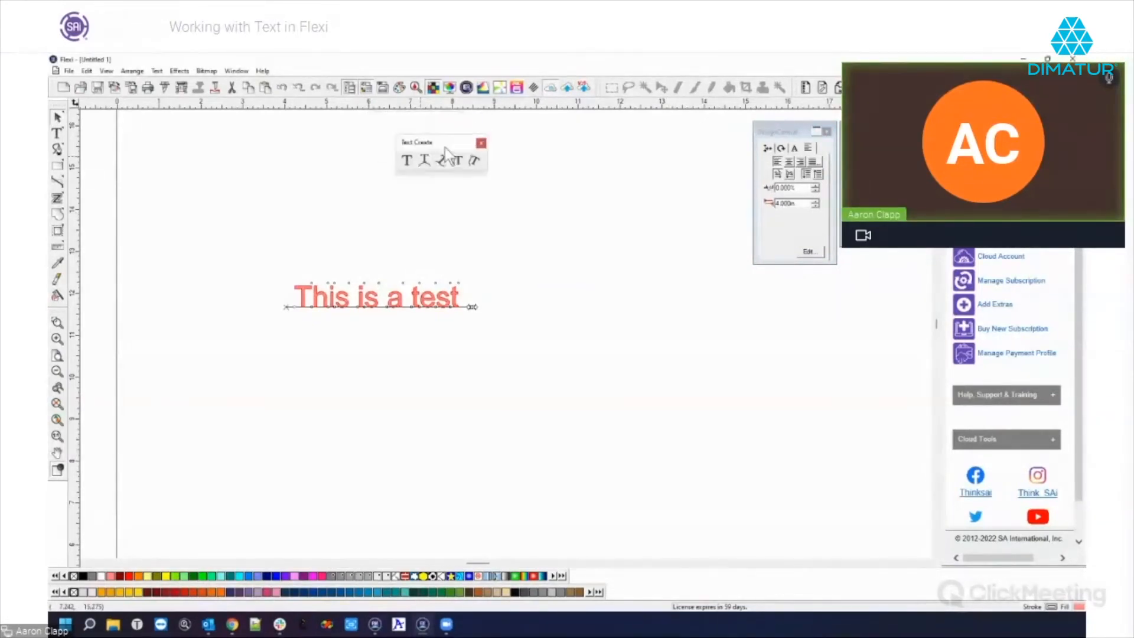
click(159, 71)
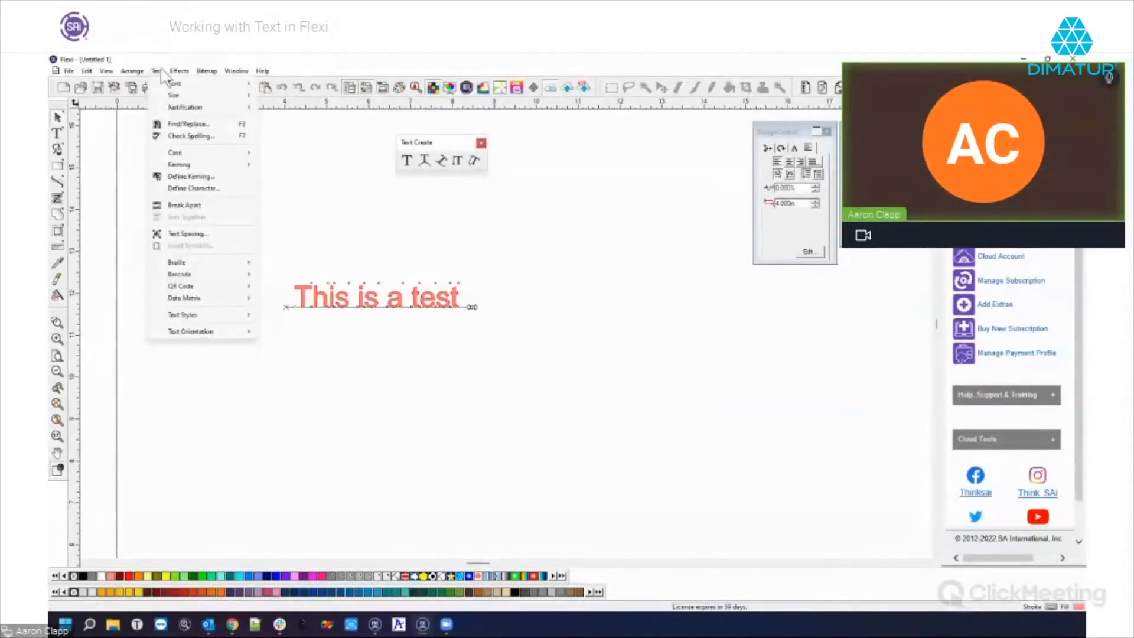
click(161, 71)
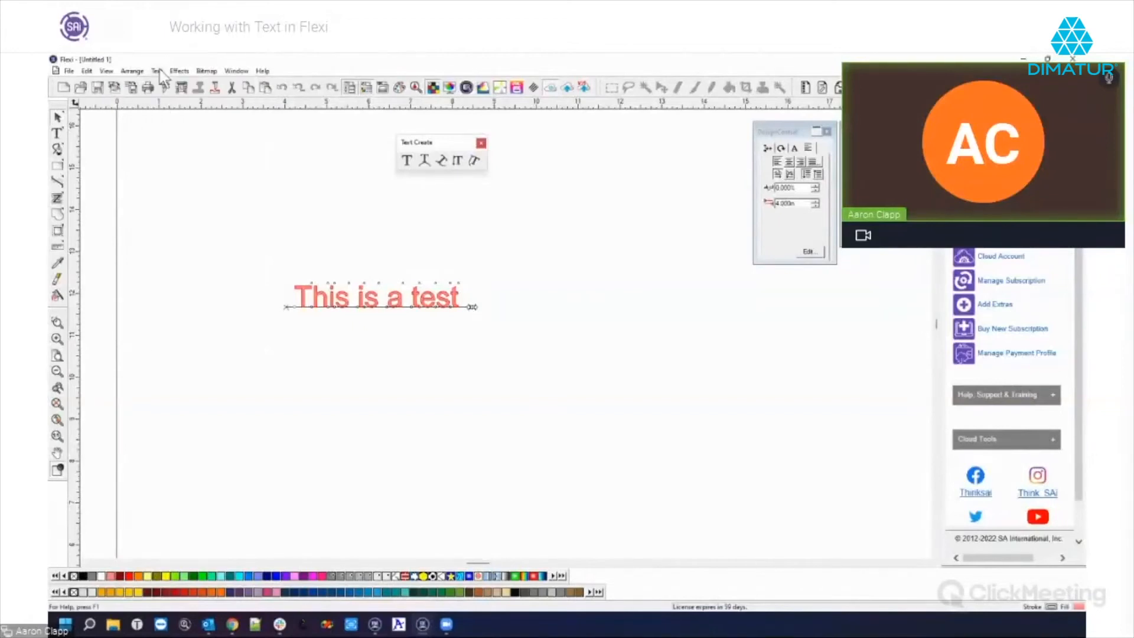
click(778, 132)
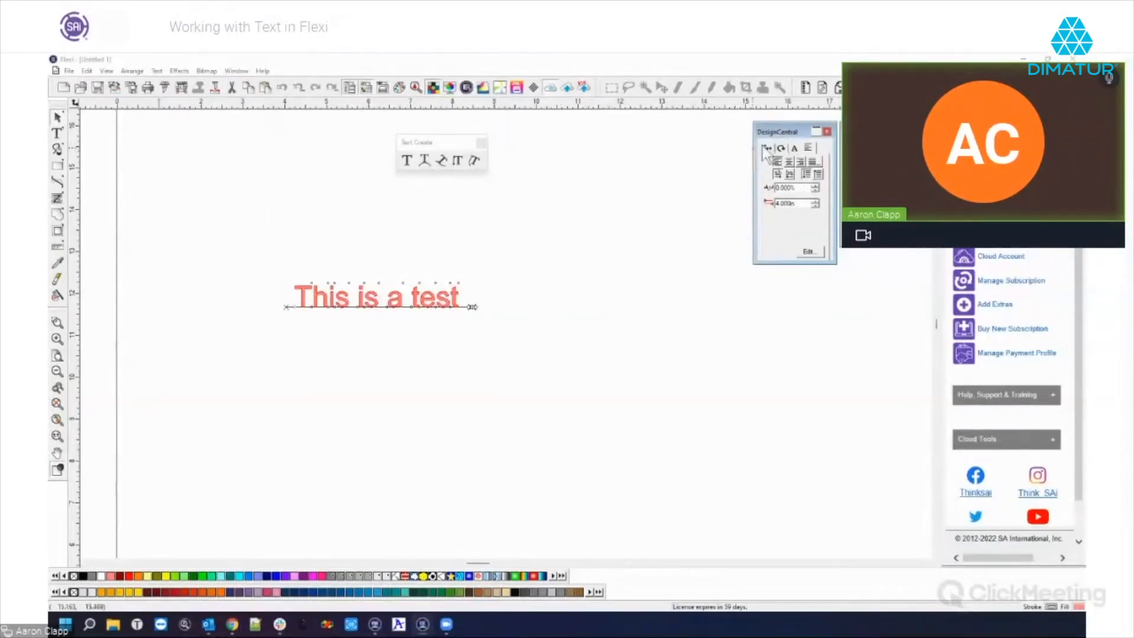
View the font settings of the "This is a test" text and the available text commands, including Text Orientation
click(795, 148)
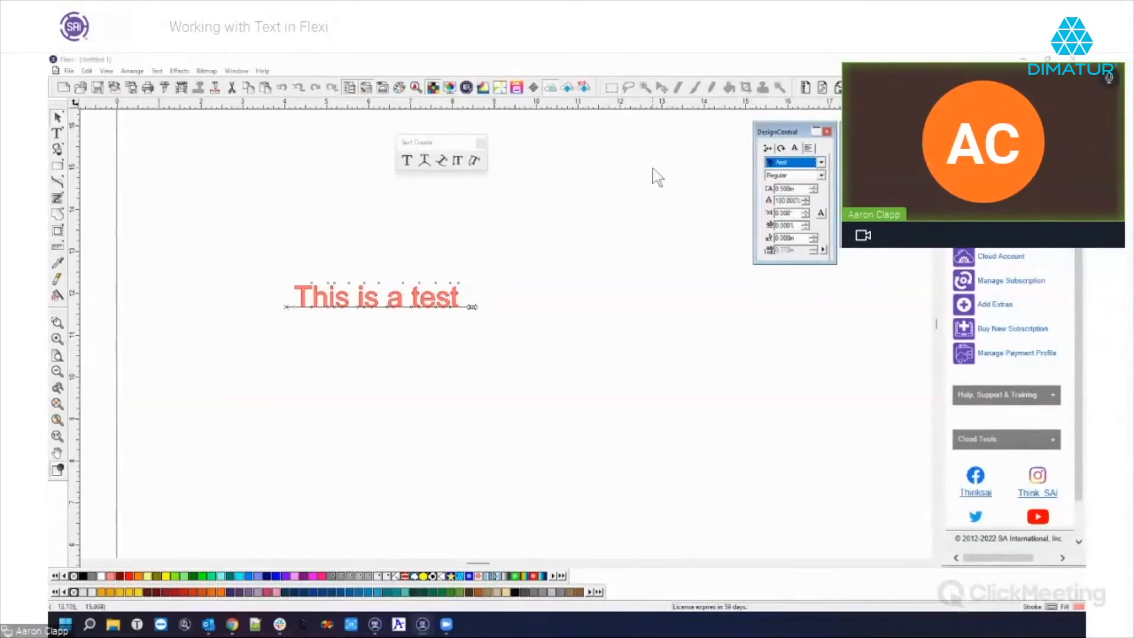
click(158, 71)
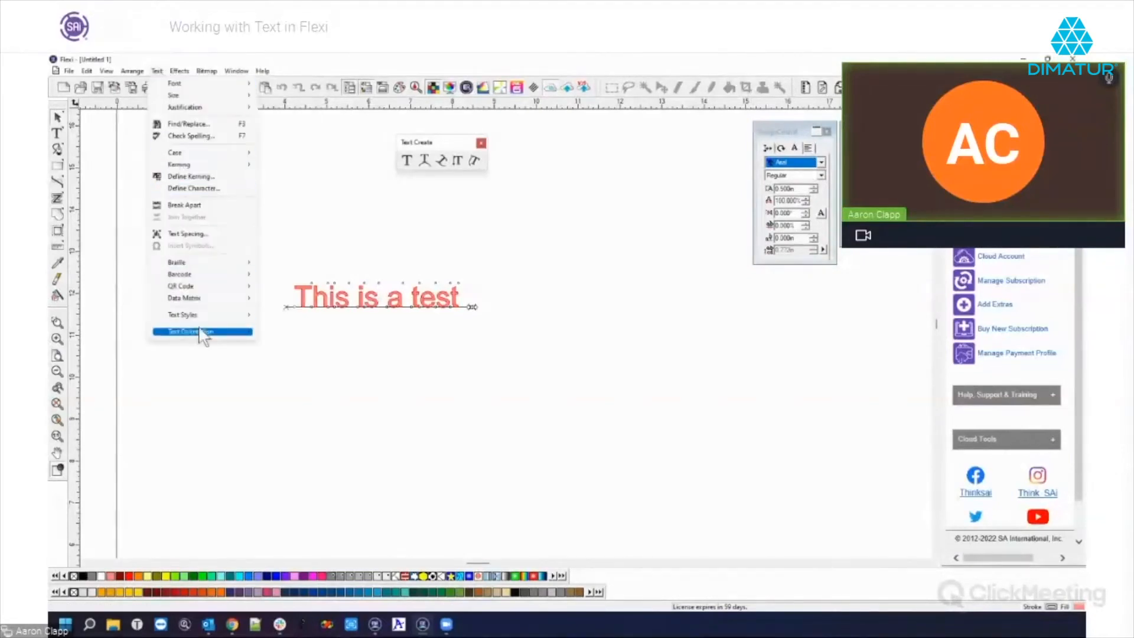
click(780, 135)
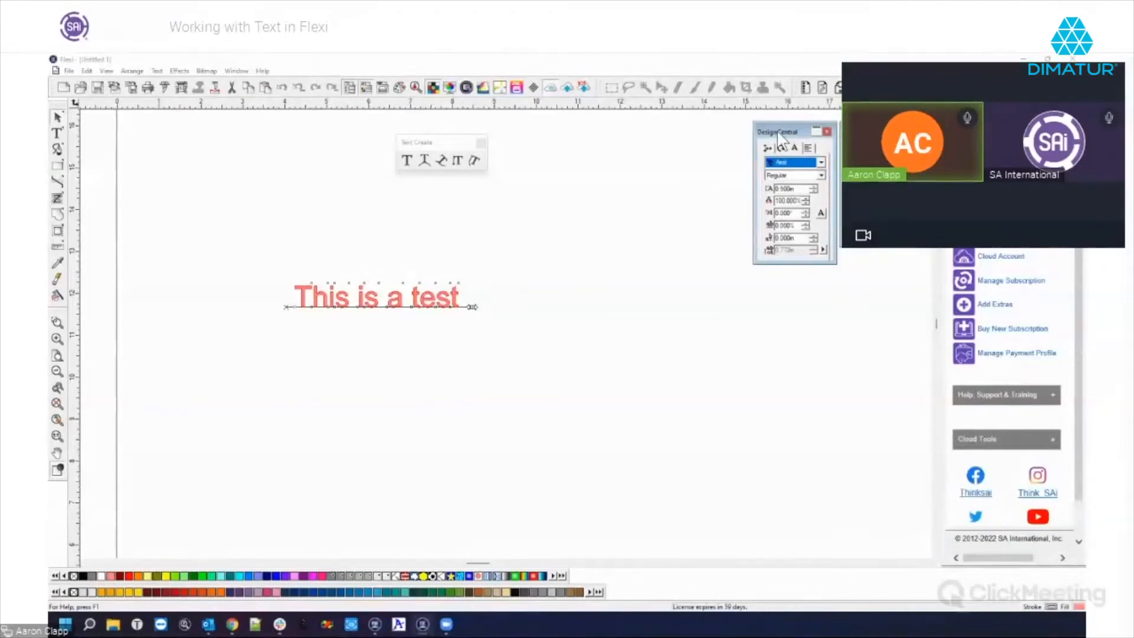
Select all characters of the "This is a test" text and change its font from Arial to the extra-heavy Articulate font
click(503, 289)
click(359, 299)
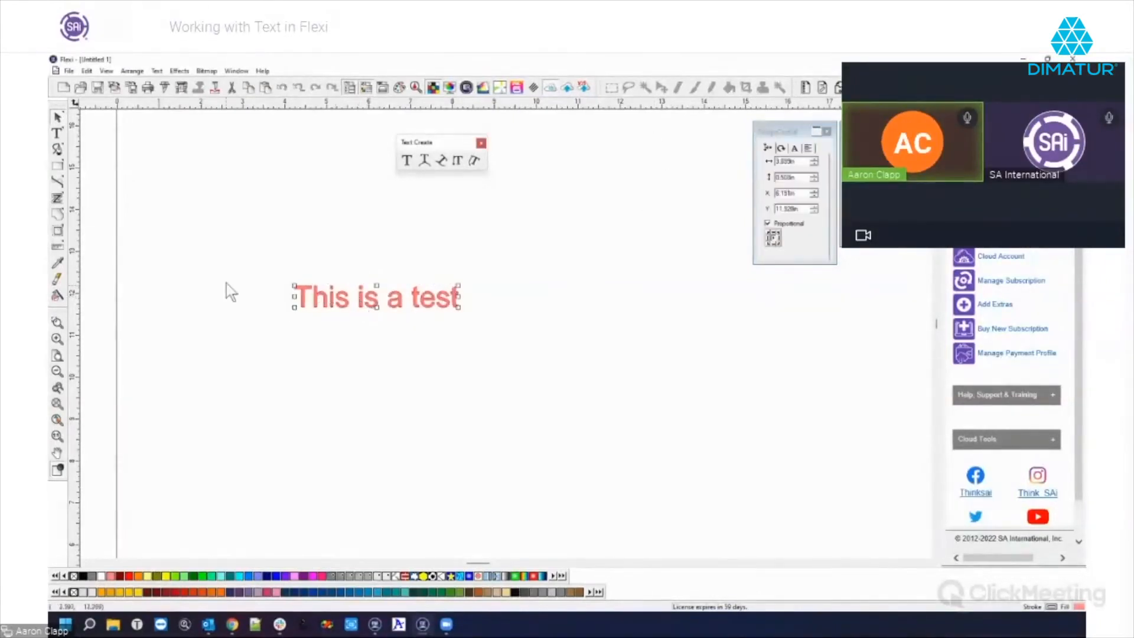
click(57, 133)
drag(465, 306, 299, 293)
drag(463, 301, 374, 290)
drag(464, 296, 293, 295)
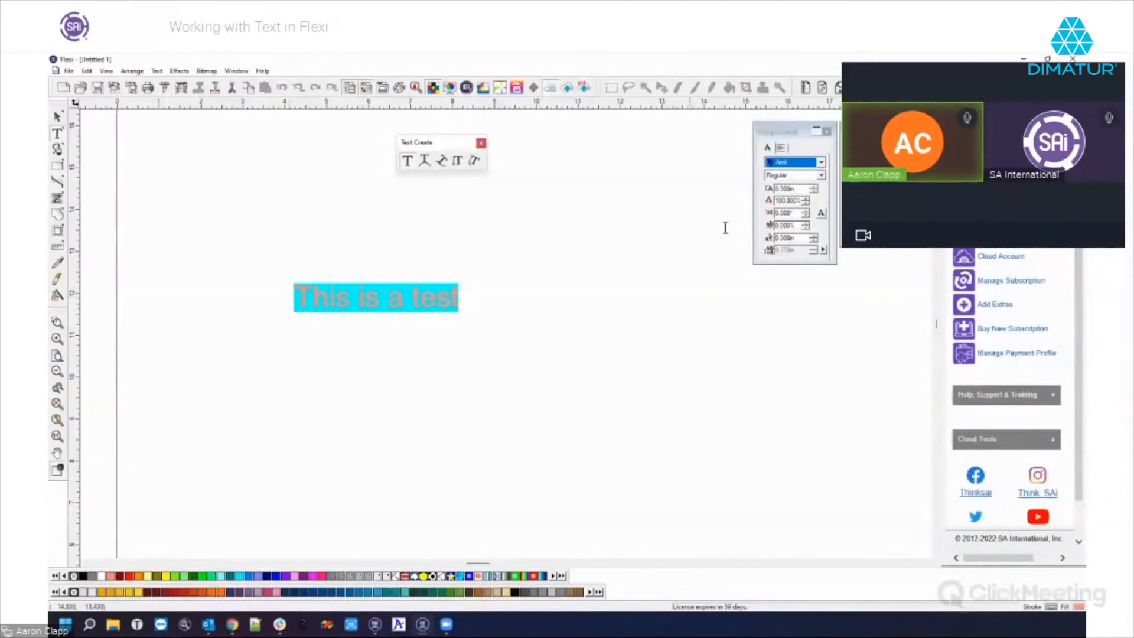
scroll(778, 165, up, 6)
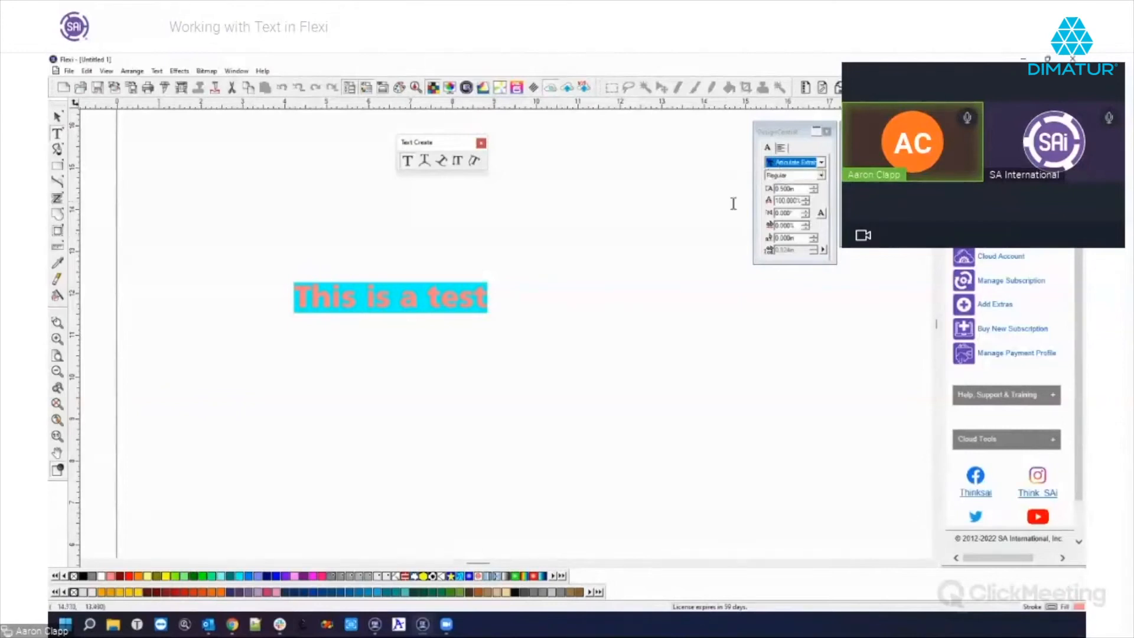
right_click(610, 296)
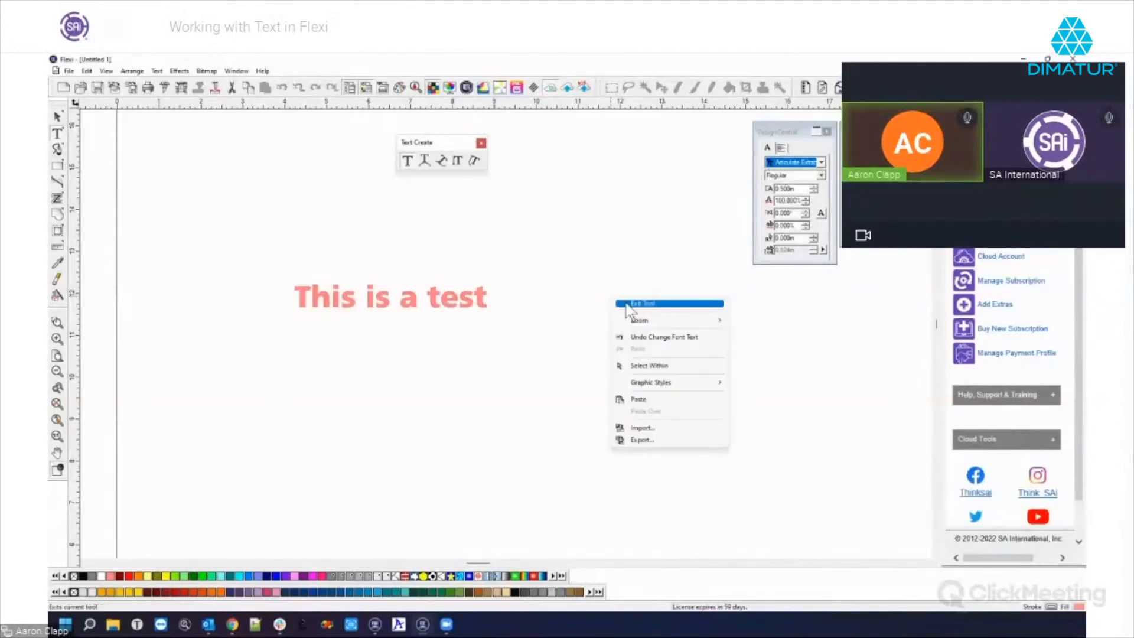
click(644, 303)
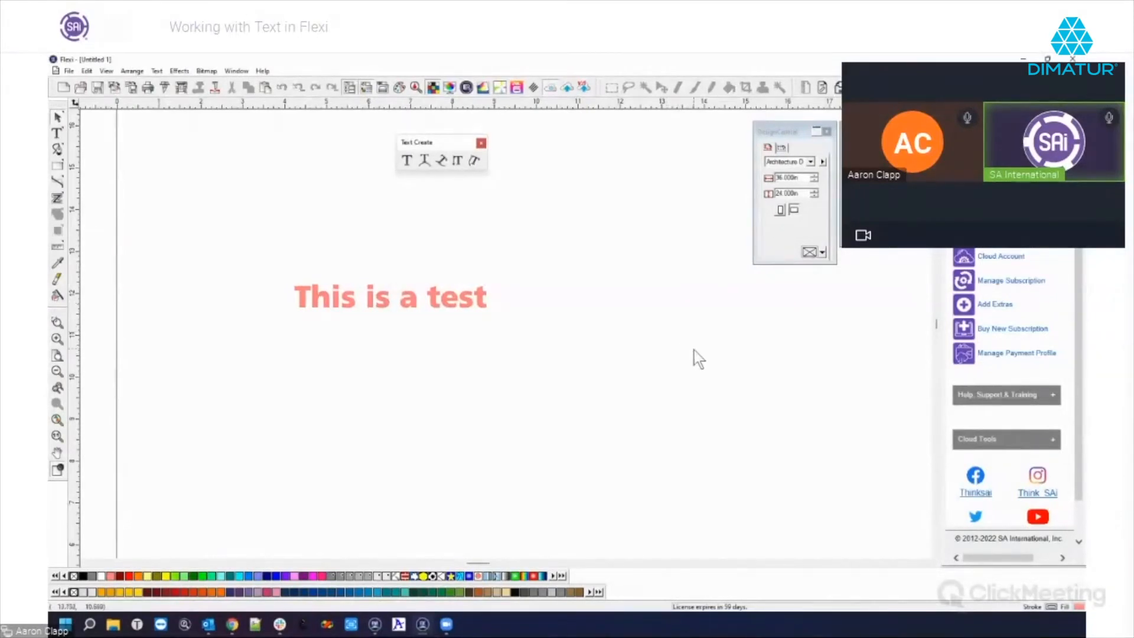
click(425, 161)
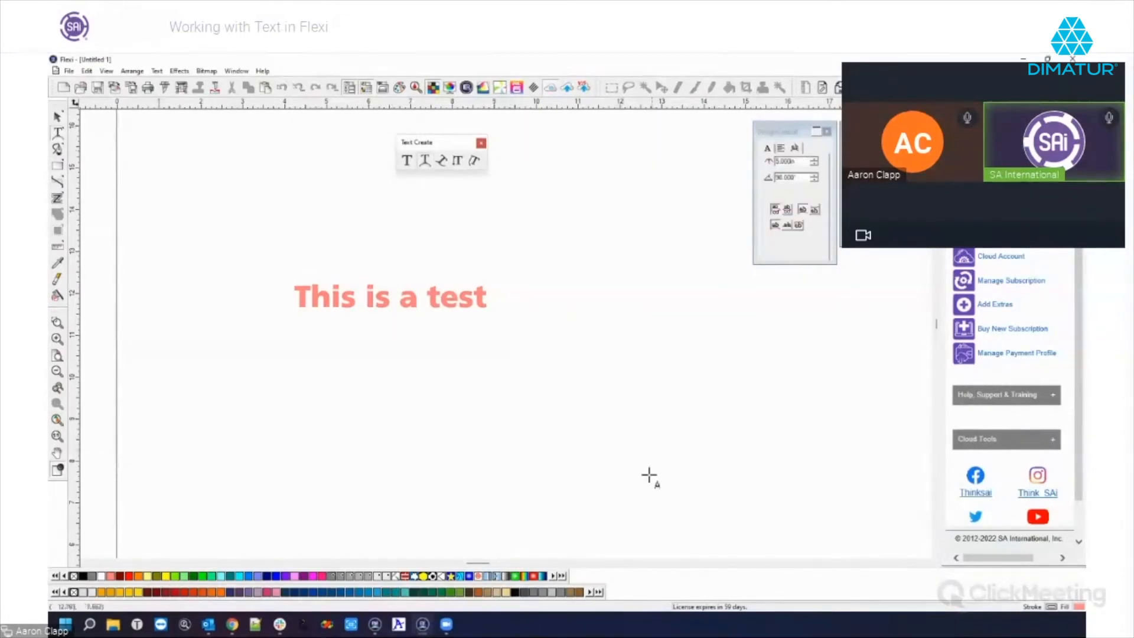
click(609, 360)
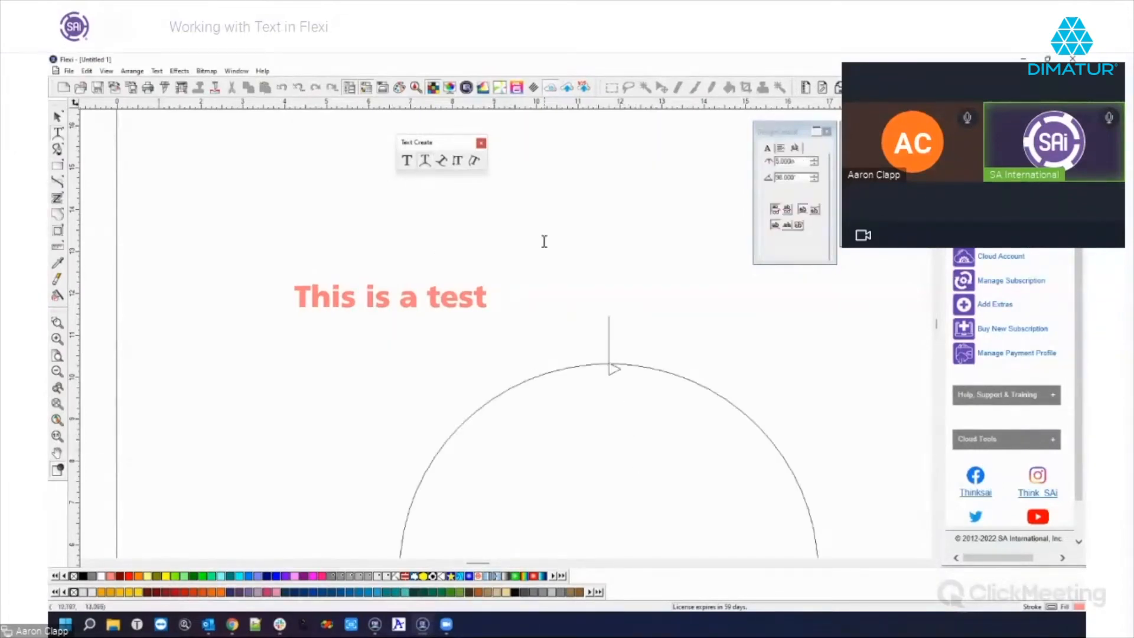
scroll(517, 201, down, 3)
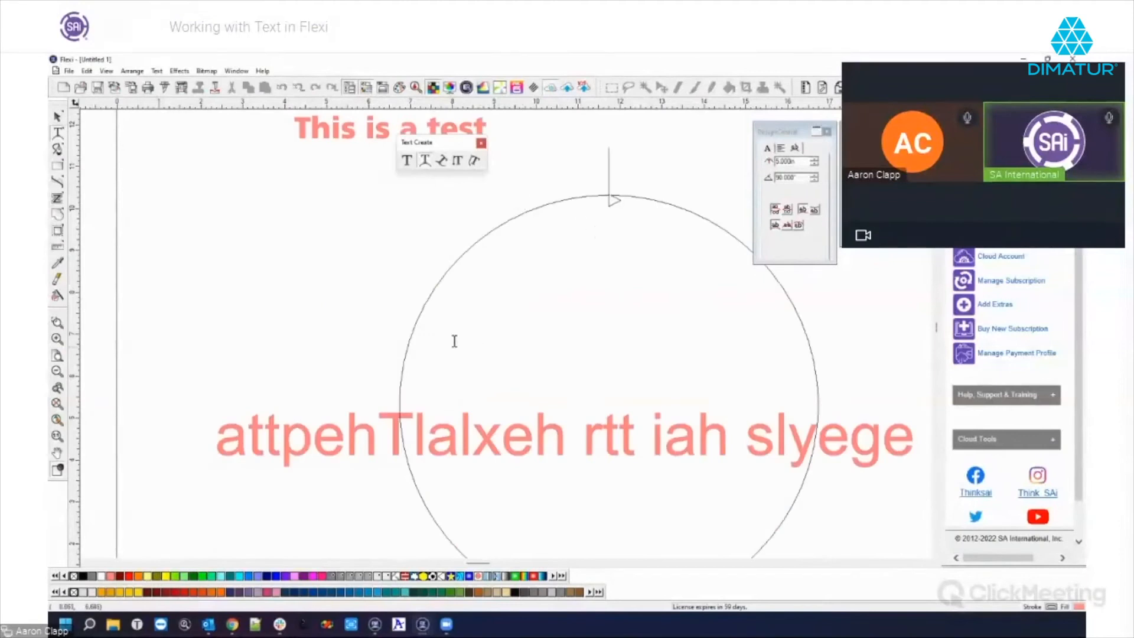
scroll(456, 309, down, 8)
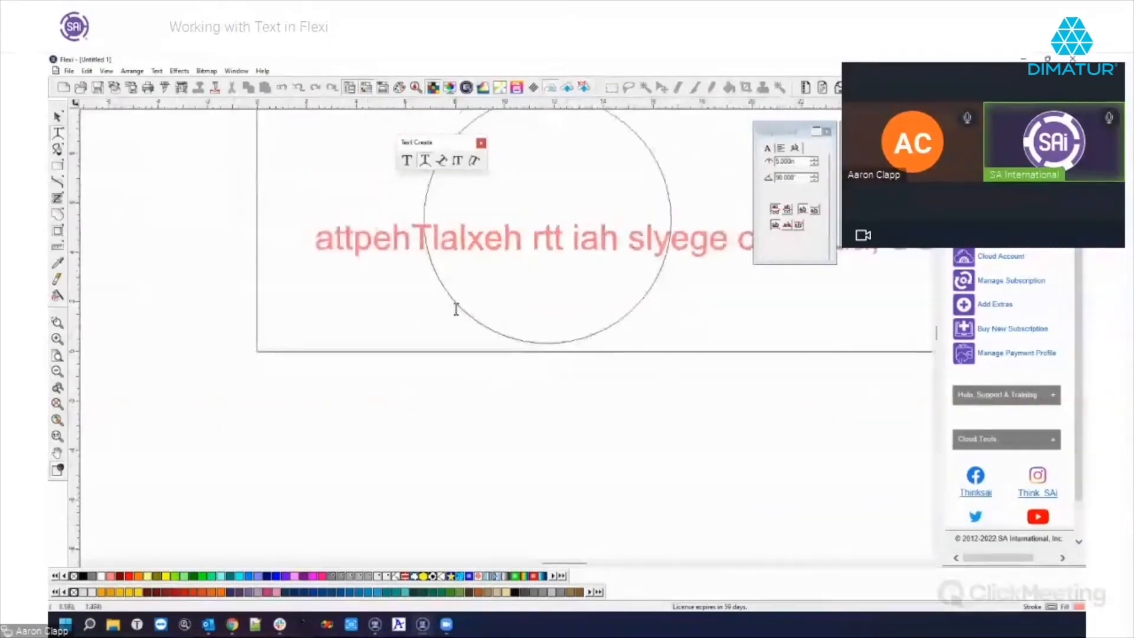
scroll(95, 228, down, 3)
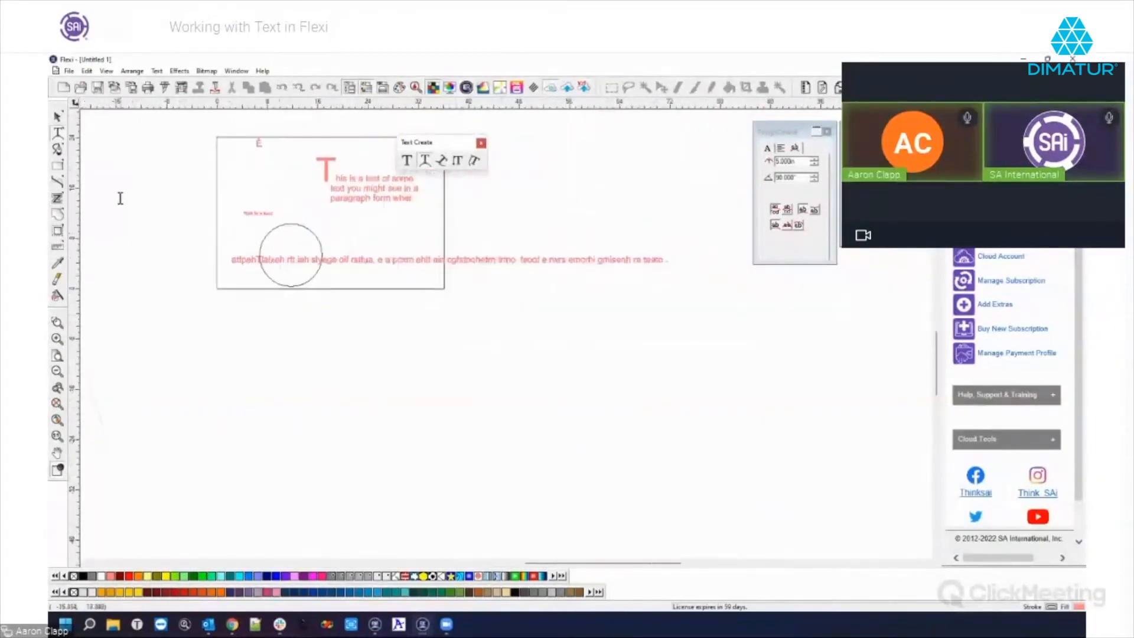
Delete all the existing text objects in the document
click(59, 119)
drag(143, 133, 752, 364)
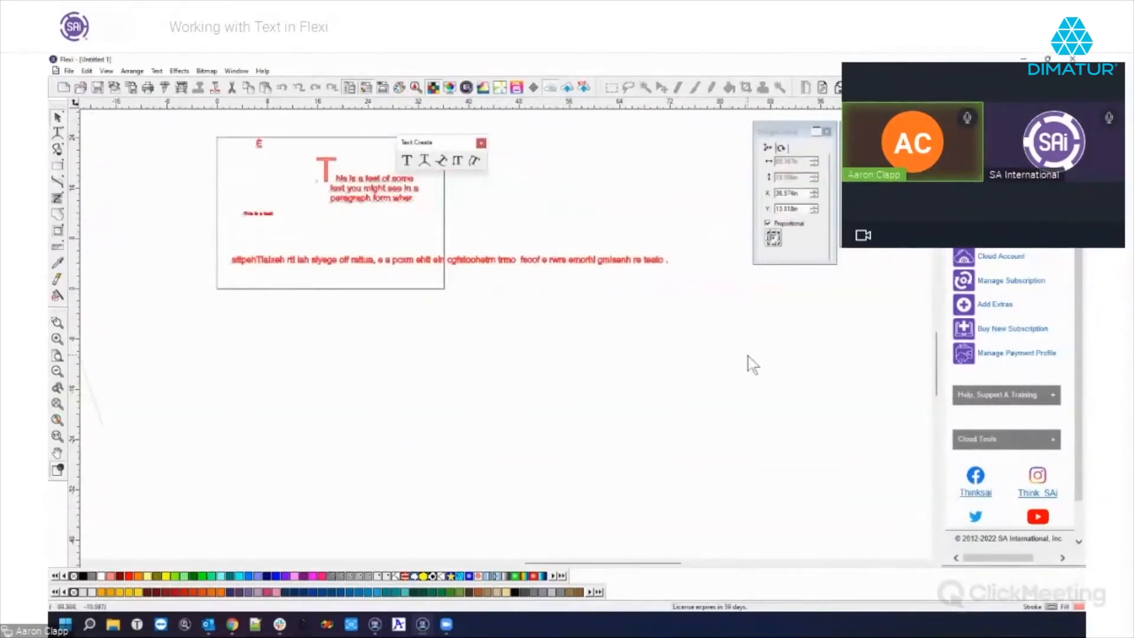
key(Delete)
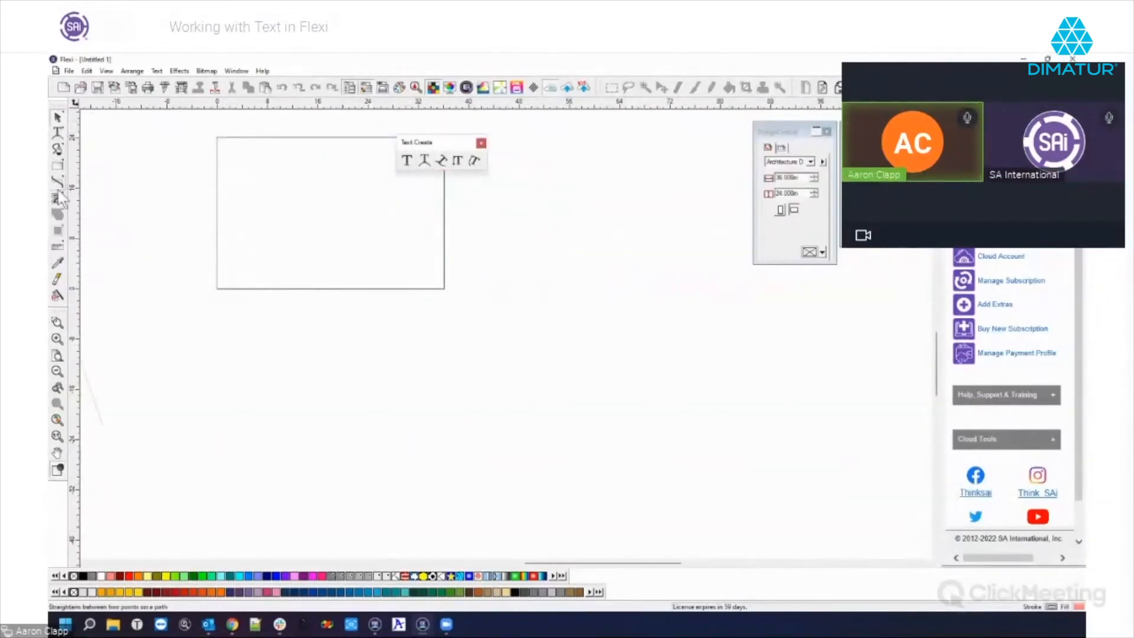
click(58, 132)
click(512, 276)
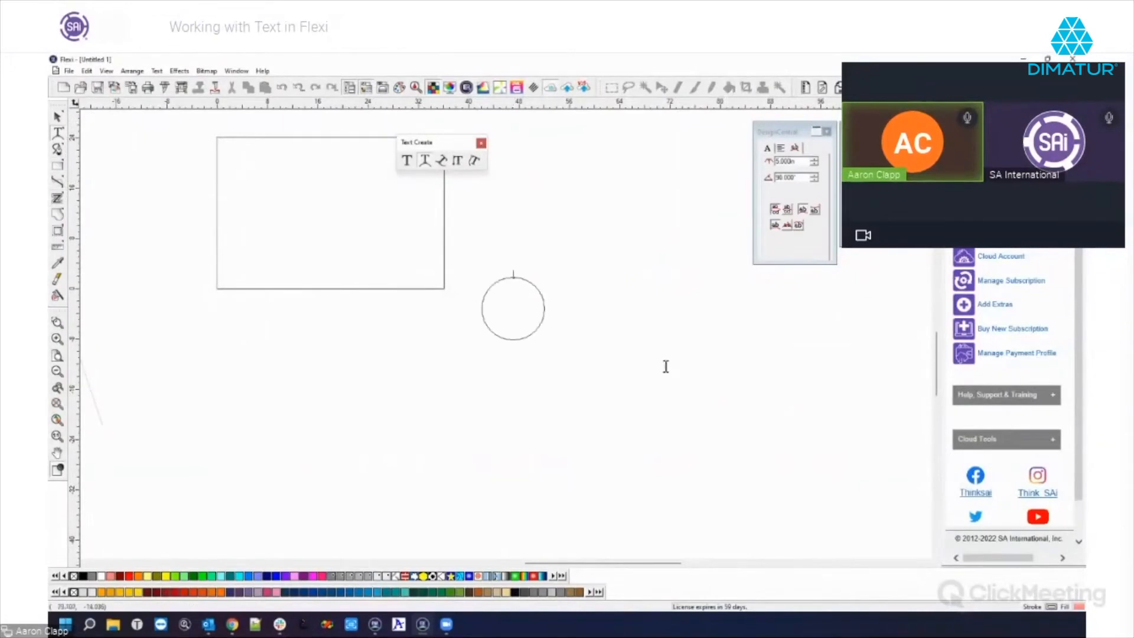
scroll(516, 285, up, 4)
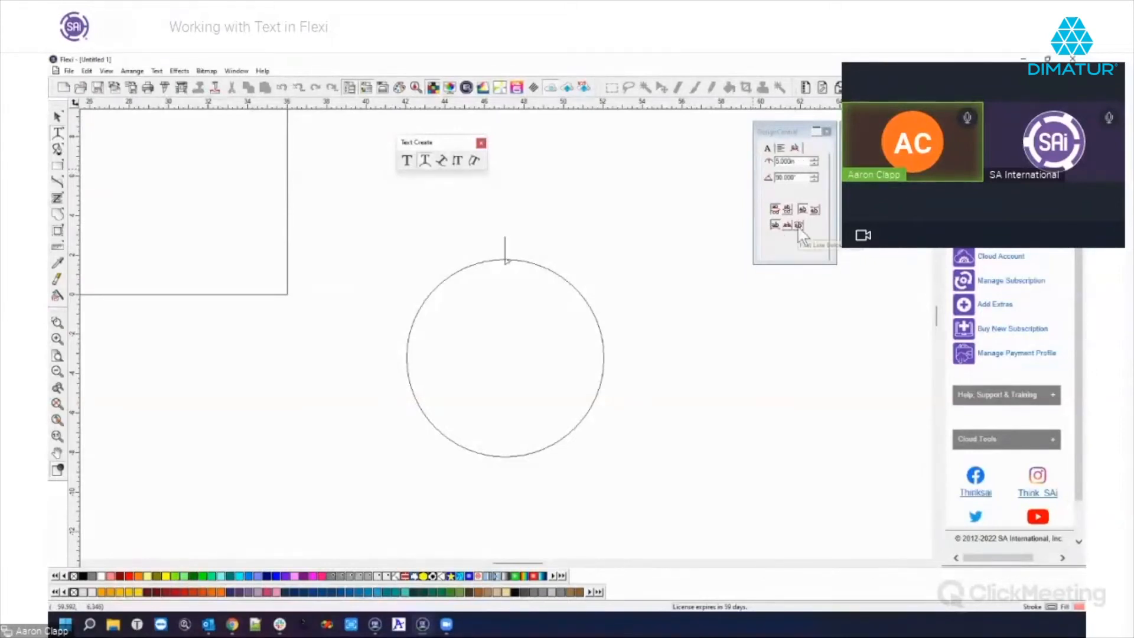
click(814, 210)
text(THis)
key(BackSpace)
key(BackSpace)
key(BackSpace)
key(BackSpace)
click(780, 148)
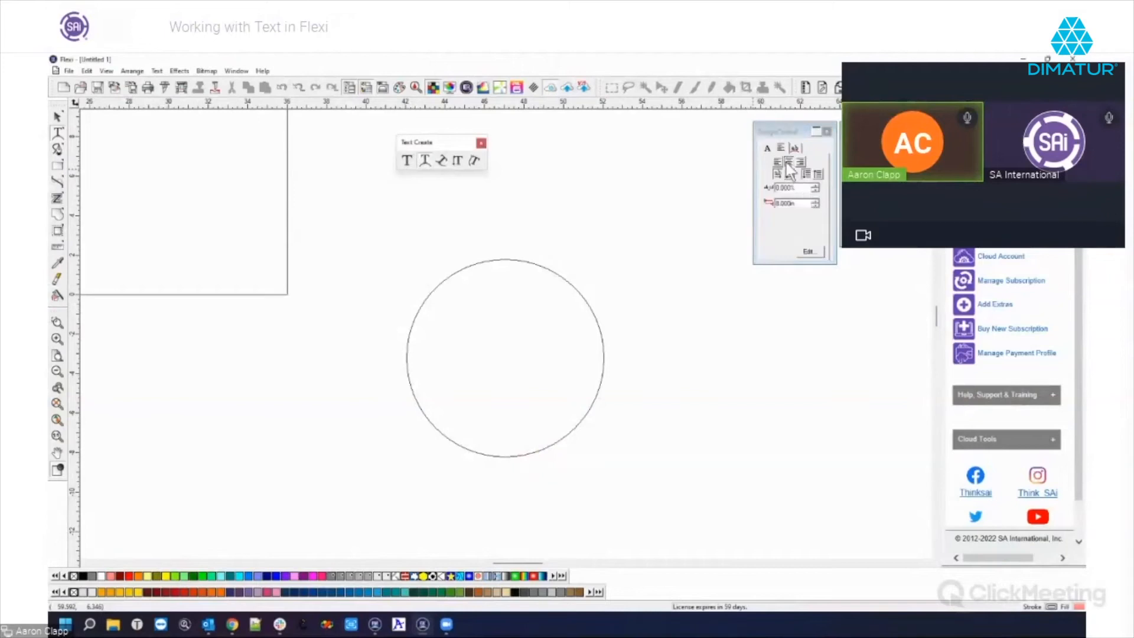
click(795, 148)
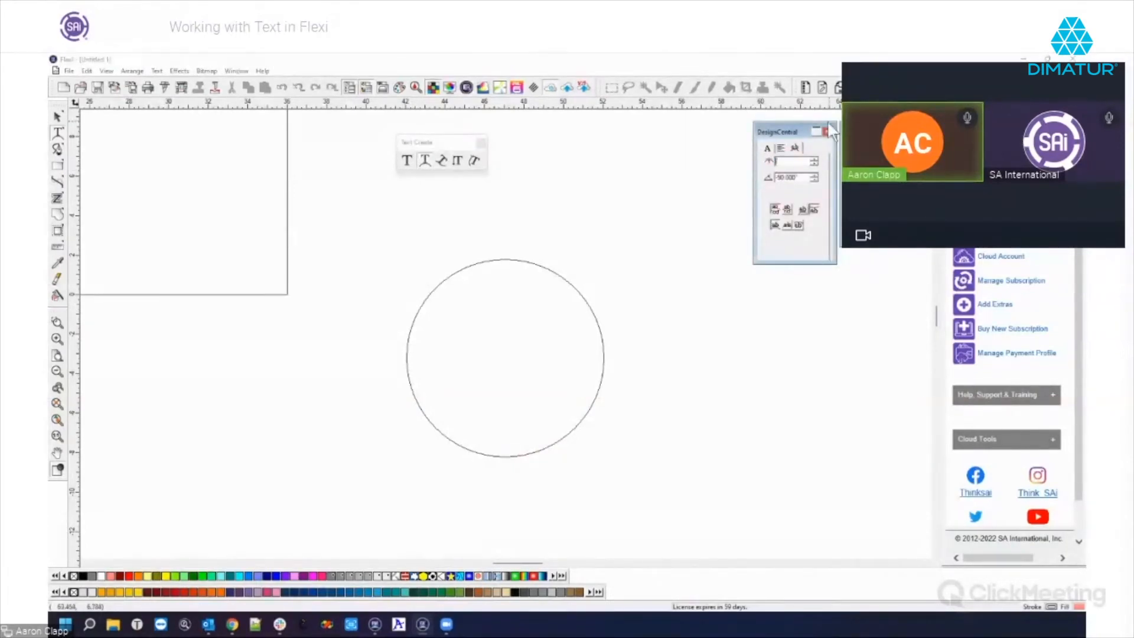
click(508, 456)
Create arc text reading "This is a test" over the top of a 5 in radius circle beside the page, at a 90° angle
click(496, 274)
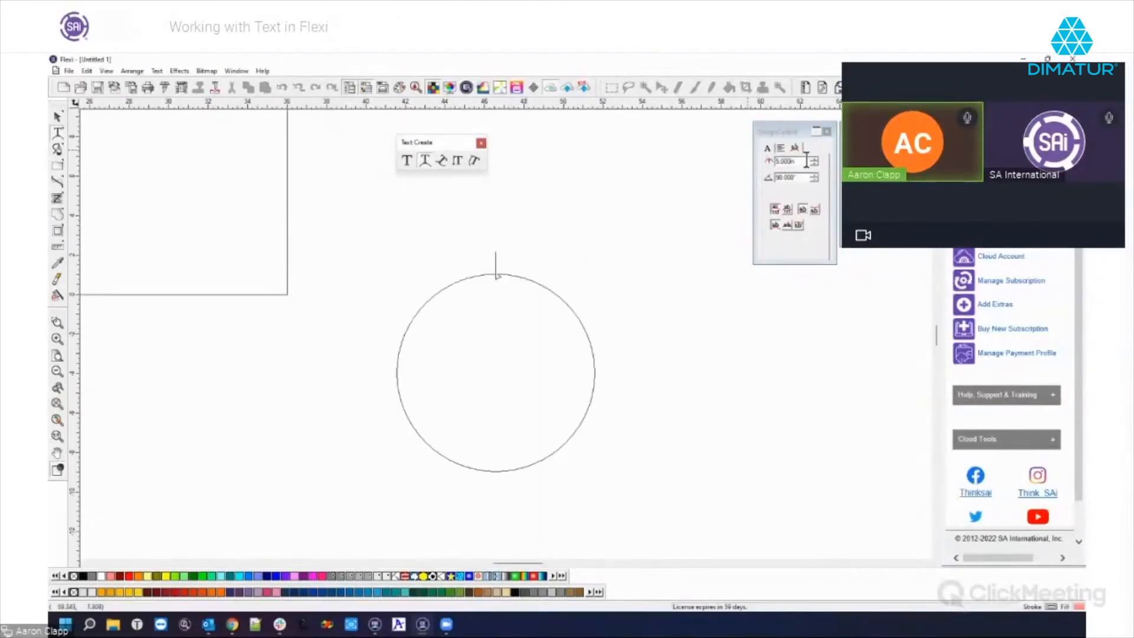
click(780, 149)
click(795, 147)
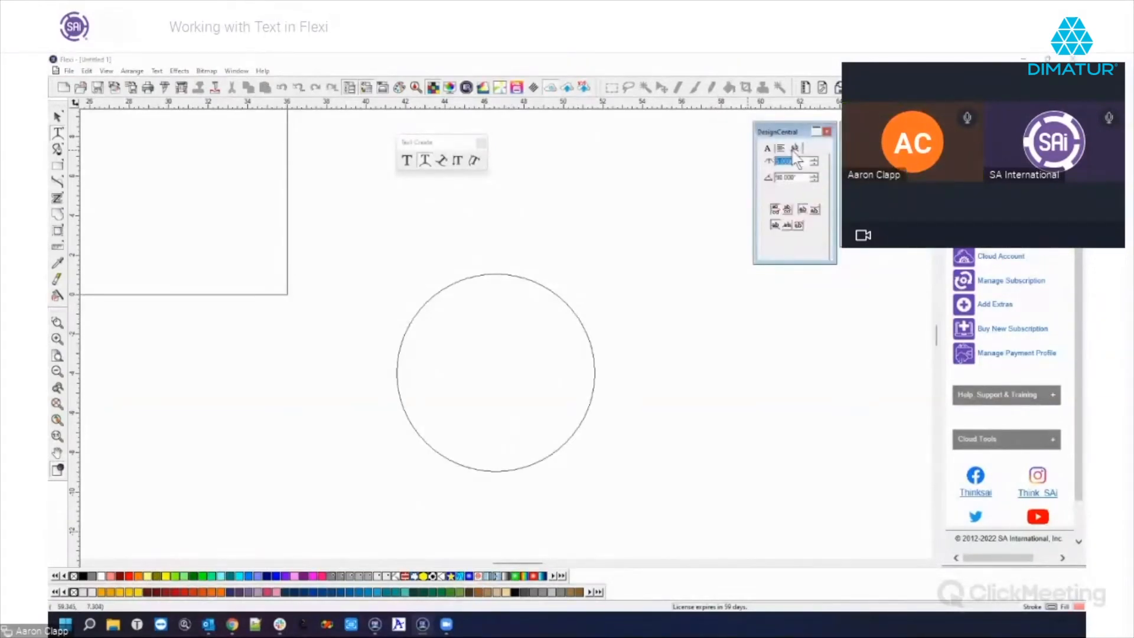
click(495, 270)
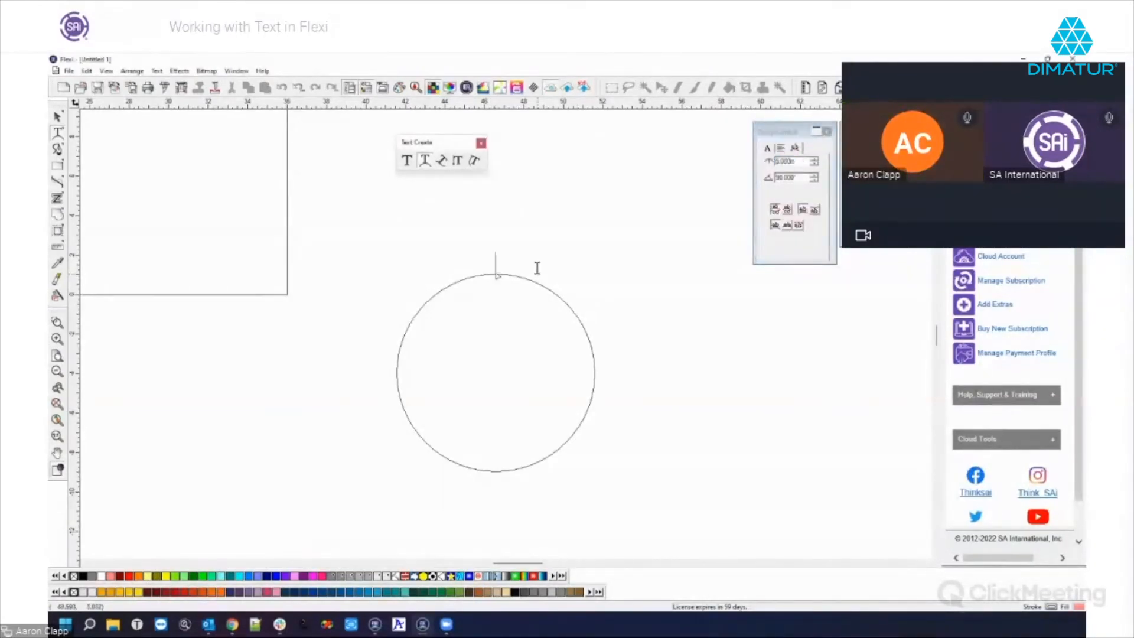
text(This is)
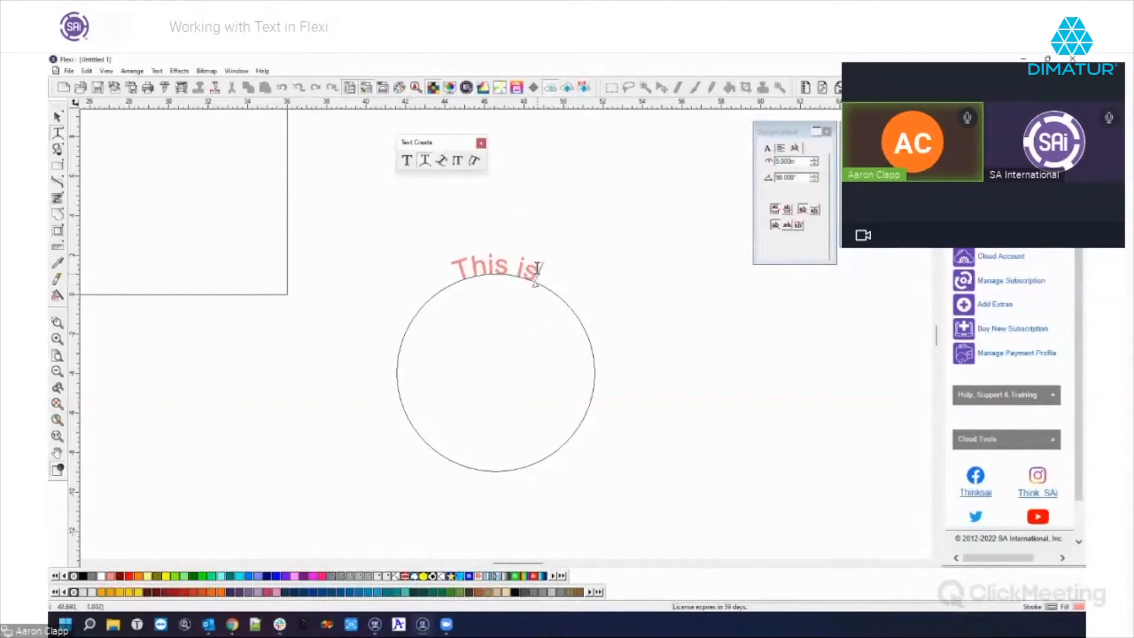
text( a test)
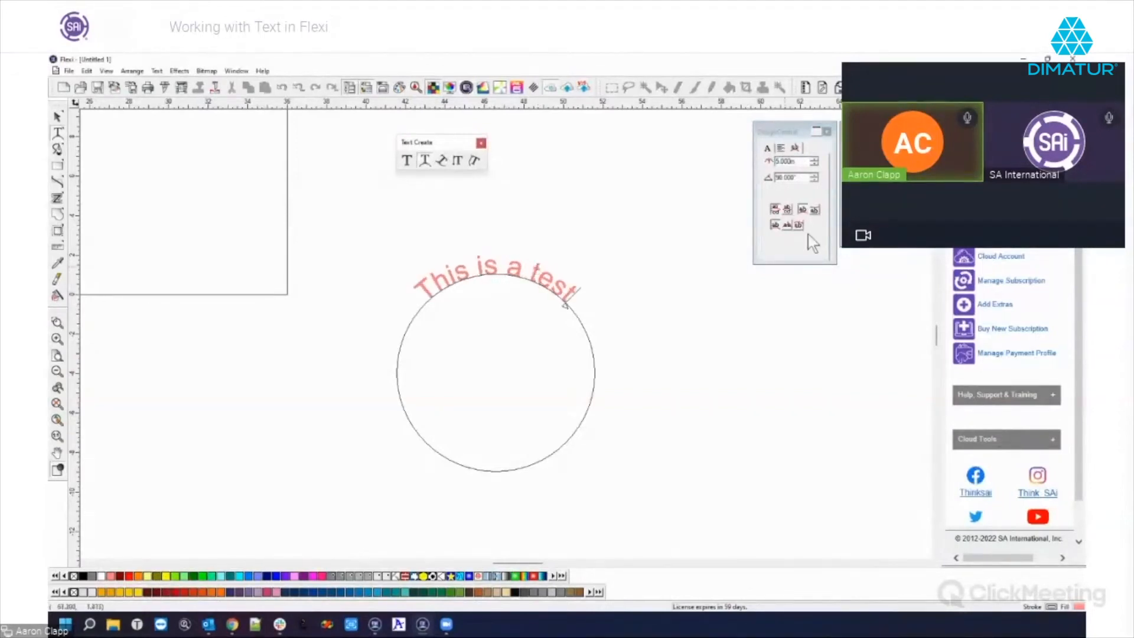
Try the arc text along the circle's bottom with different line alignments, and return it to its original alignment along the top
click(814, 210)
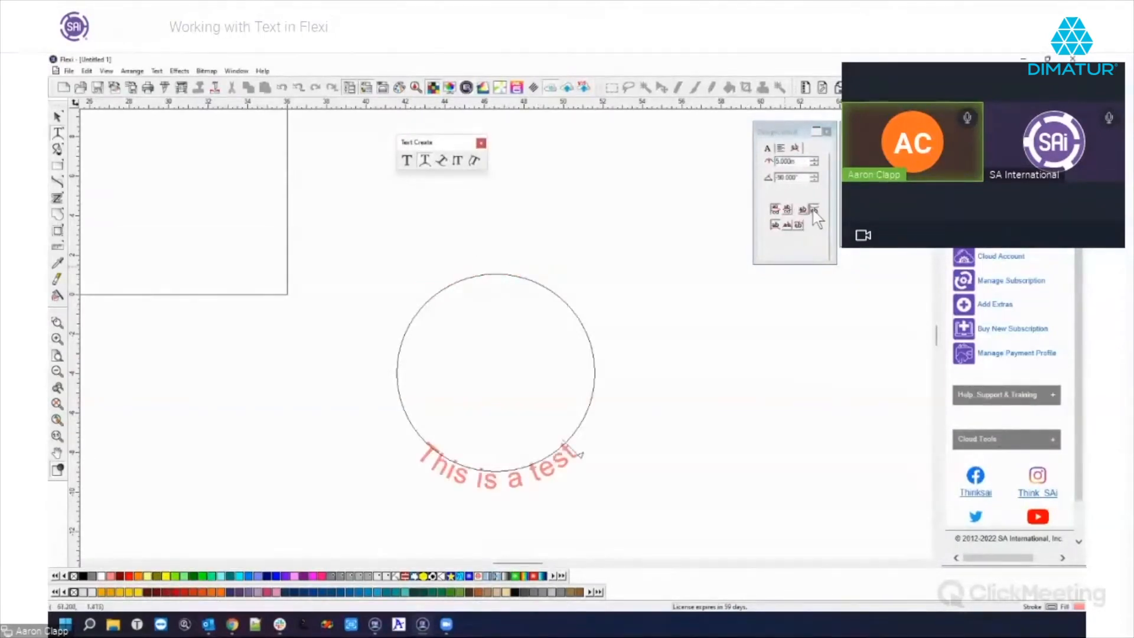
click(787, 225)
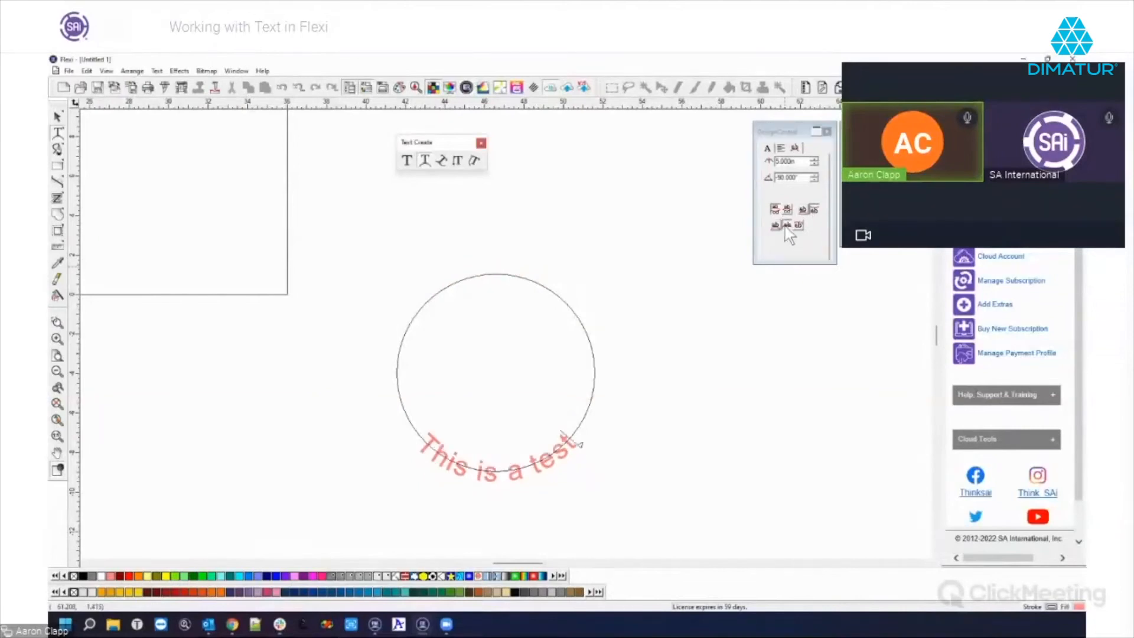
click(777, 226)
click(798, 225)
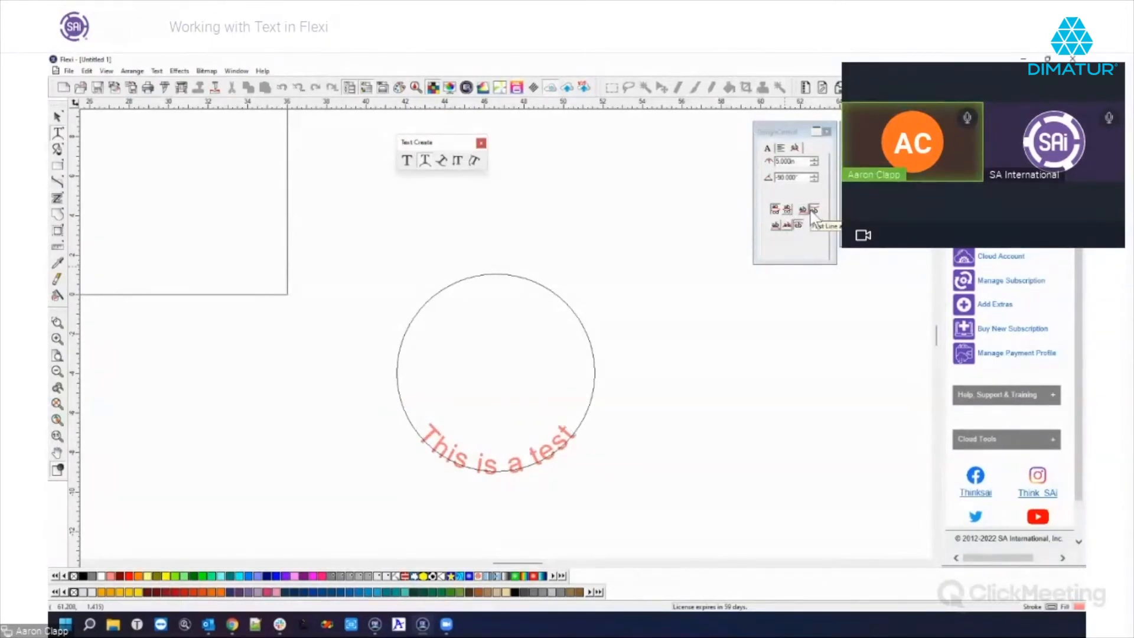
click(804, 209)
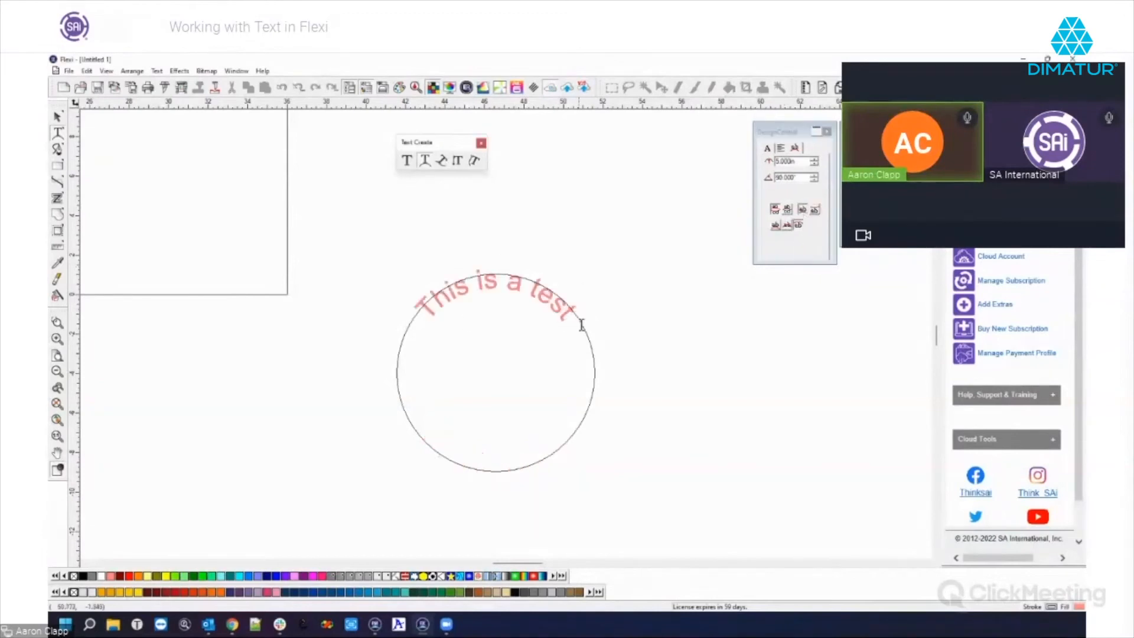
click(778, 226)
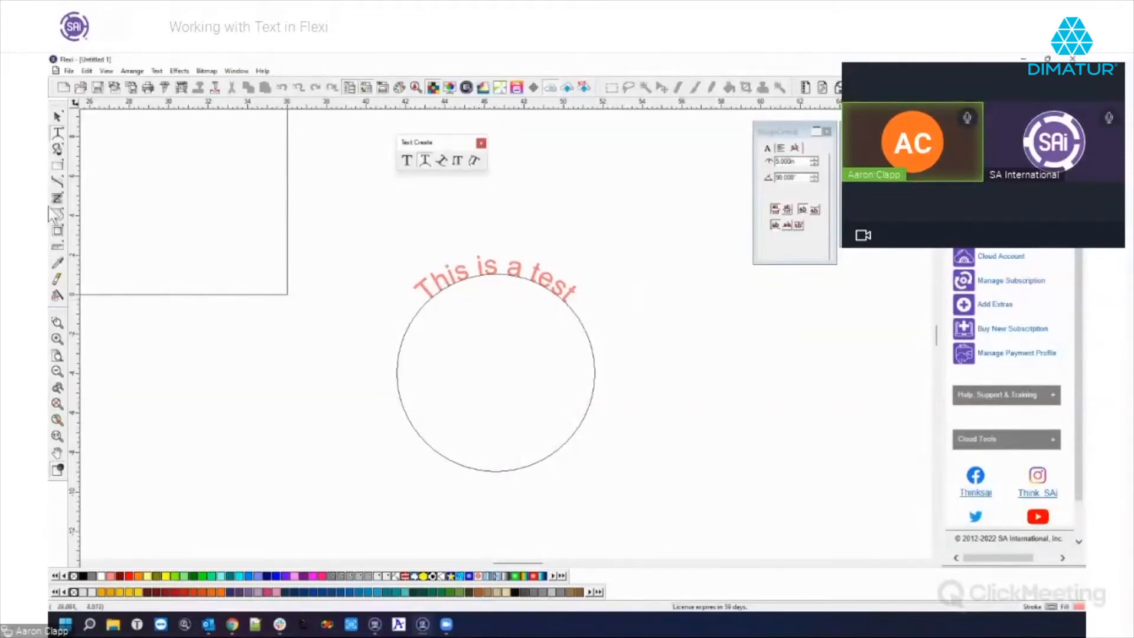
click(442, 161)
click(650, 373)
click(642, 360)
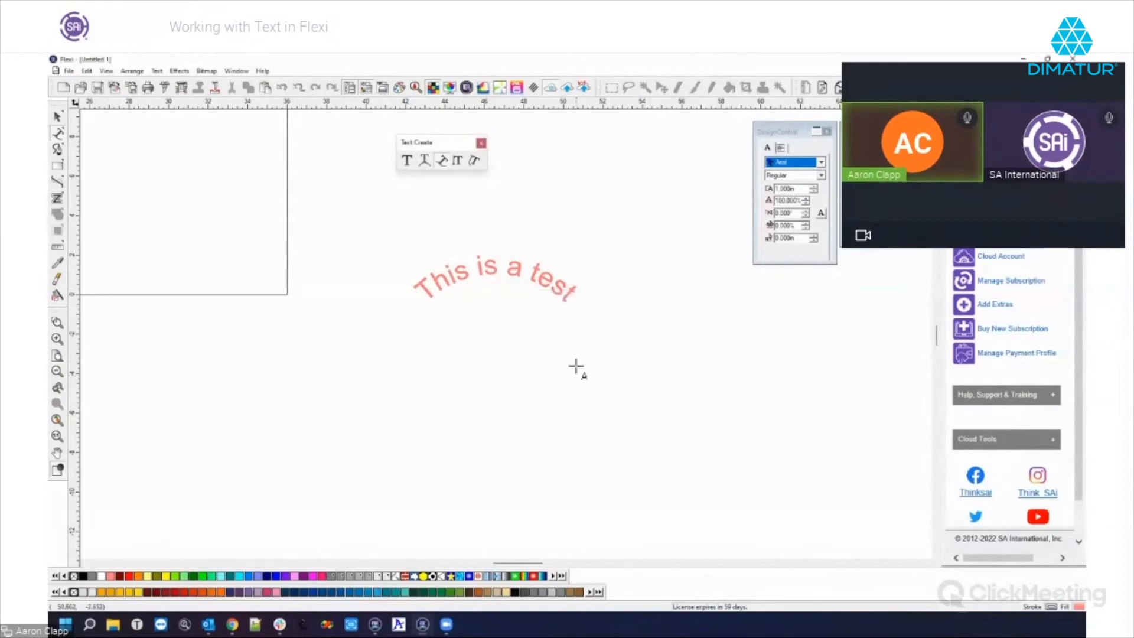
Draw a straight path sloping gently upward to the right below the arc text, and exit the drawing tool
click(59, 181)
click(308, 414)
click(642, 362)
right_click(510, 416)
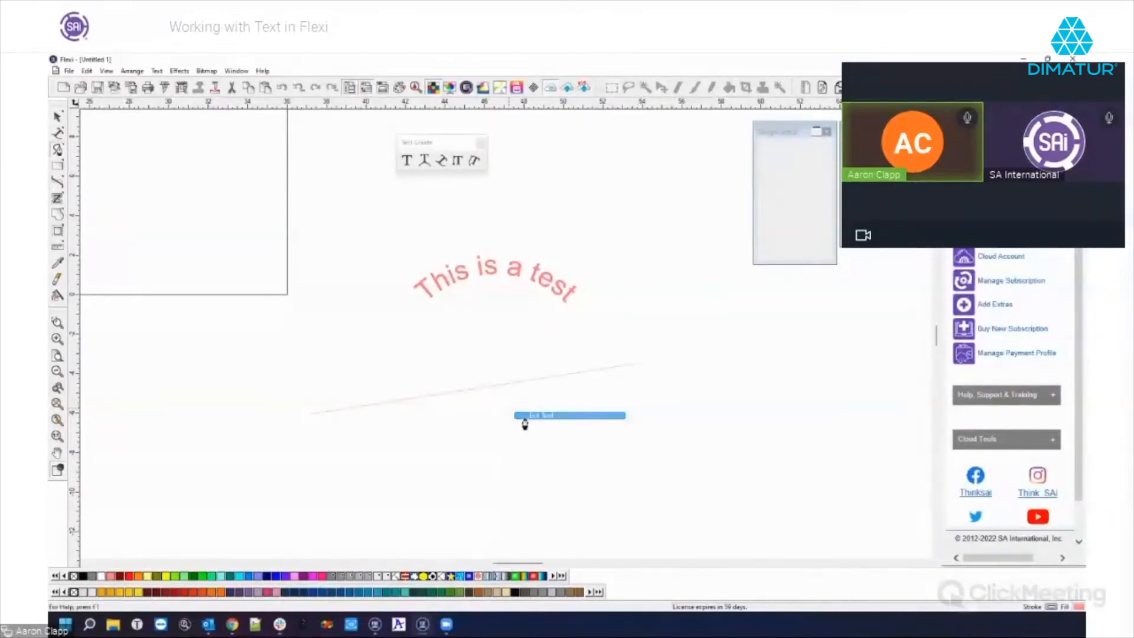
click(525, 416)
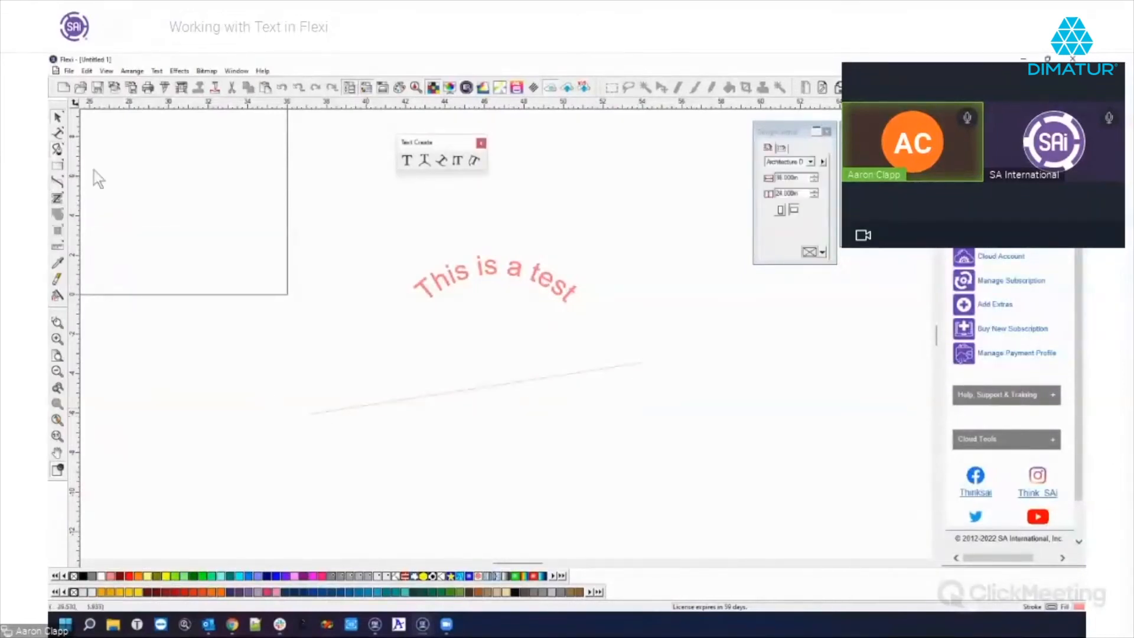
Create text along the sloping path below the arc text, reading "THIS IS A TEST"
click(442, 160)
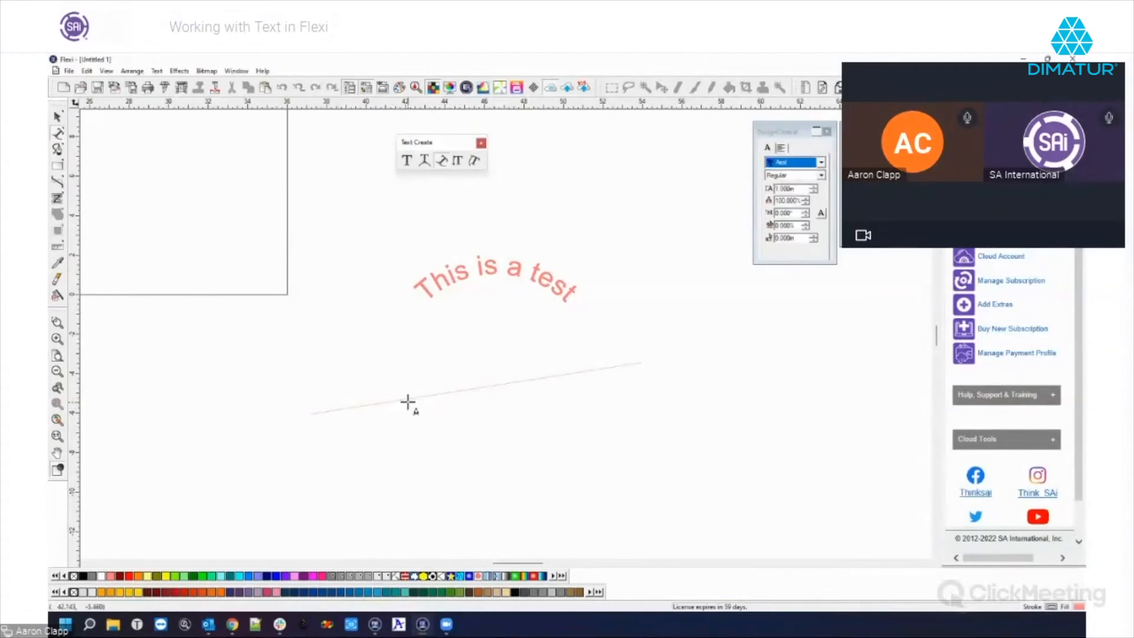
click(782, 148)
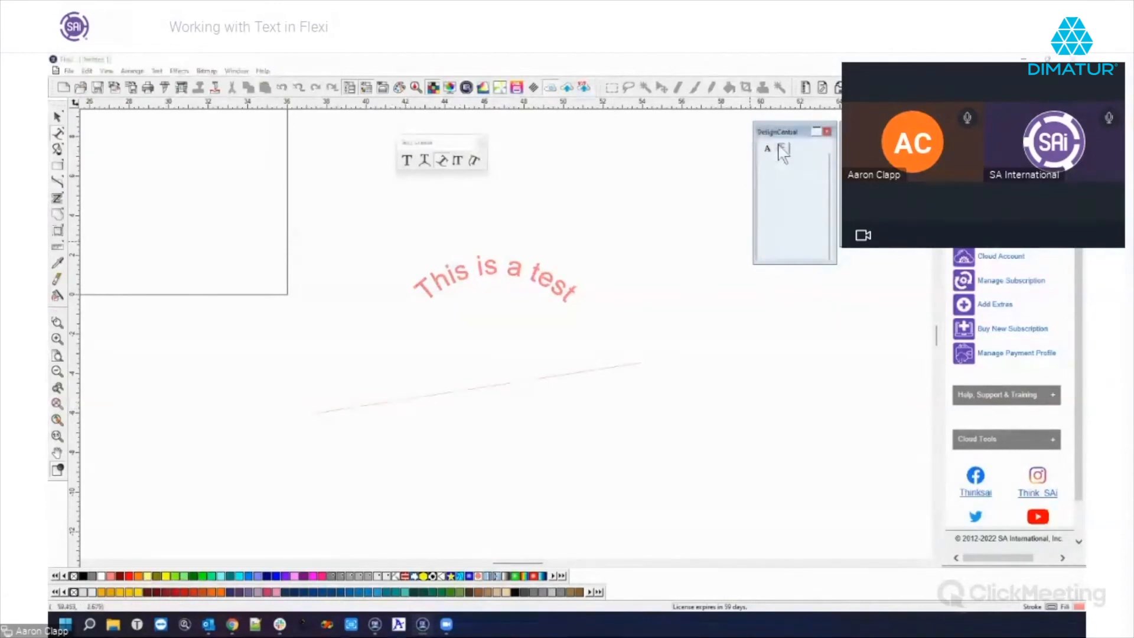
click(317, 410)
click(633, 360)
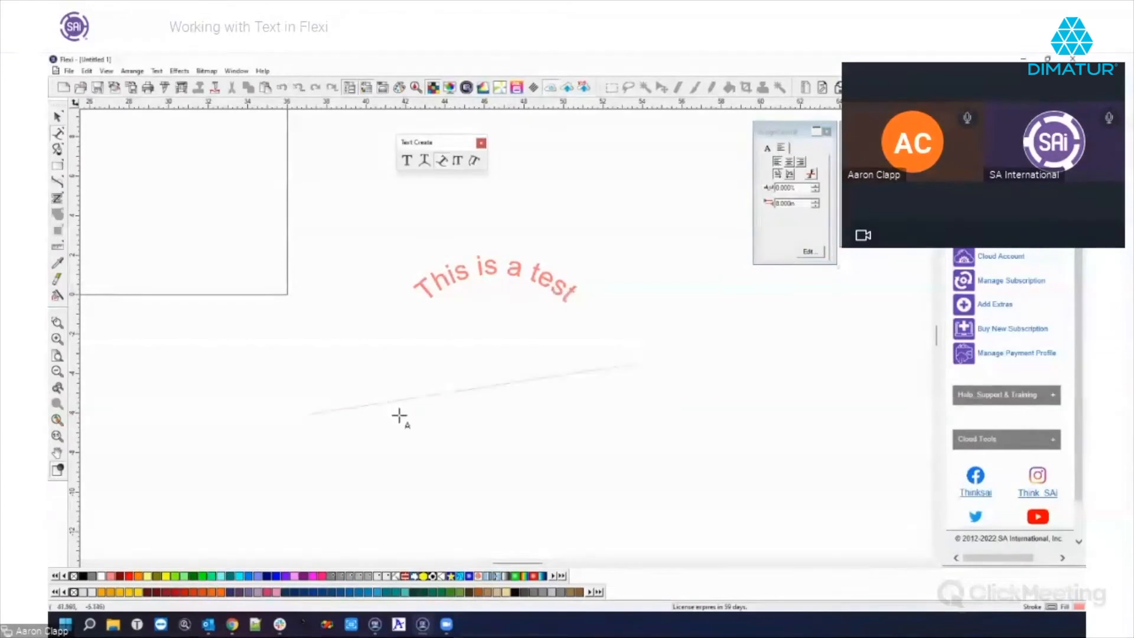
click(314, 409)
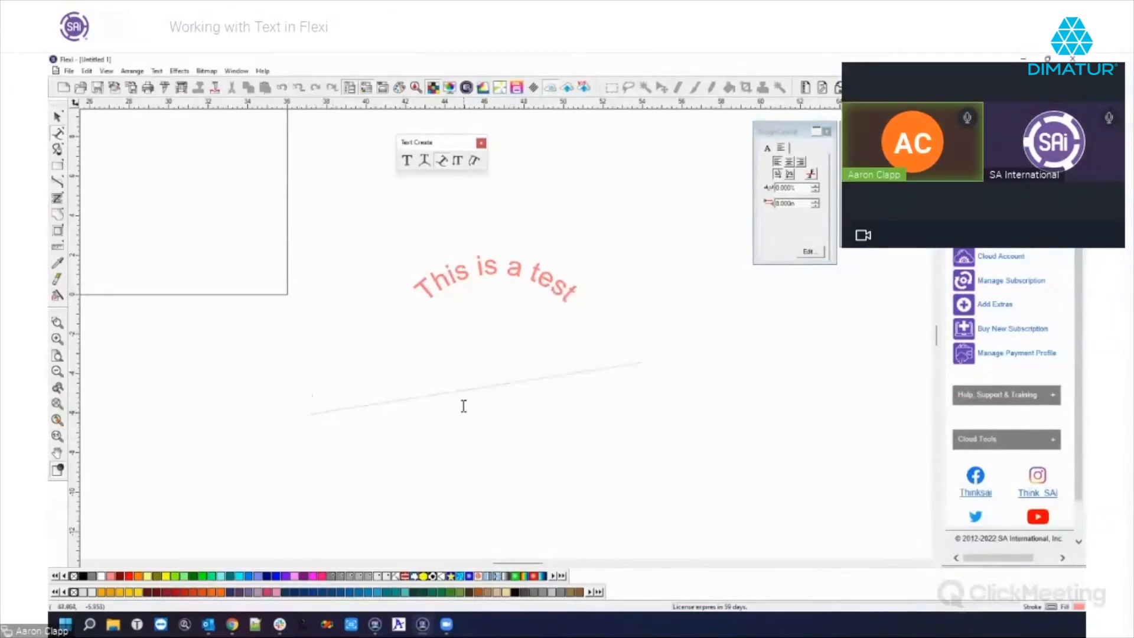
text(THIS IS A)
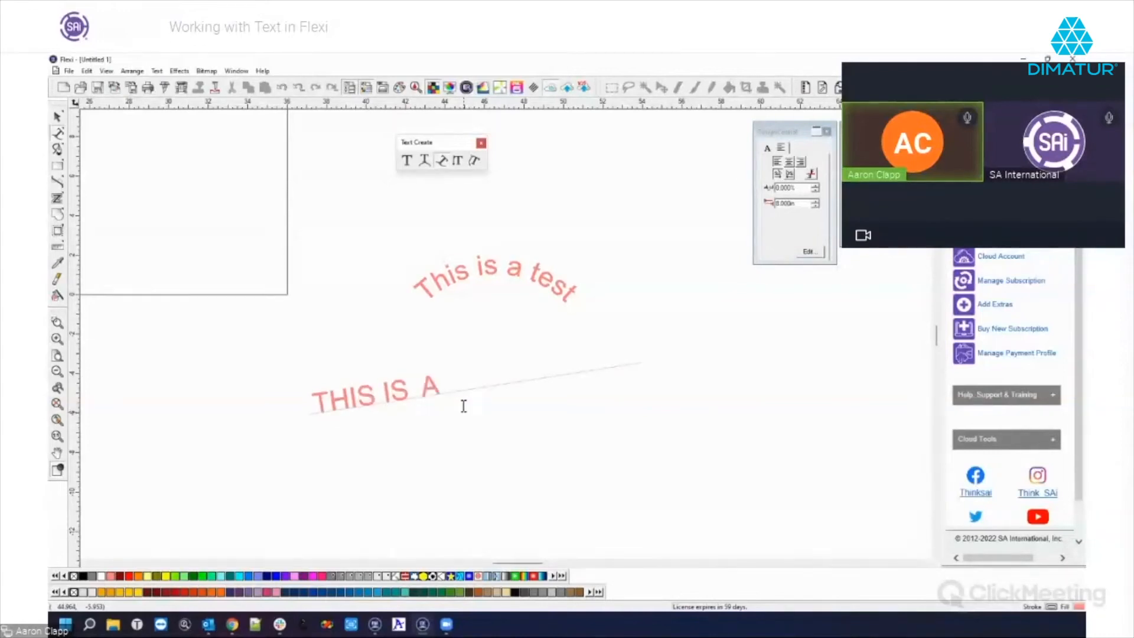
text( TEST)
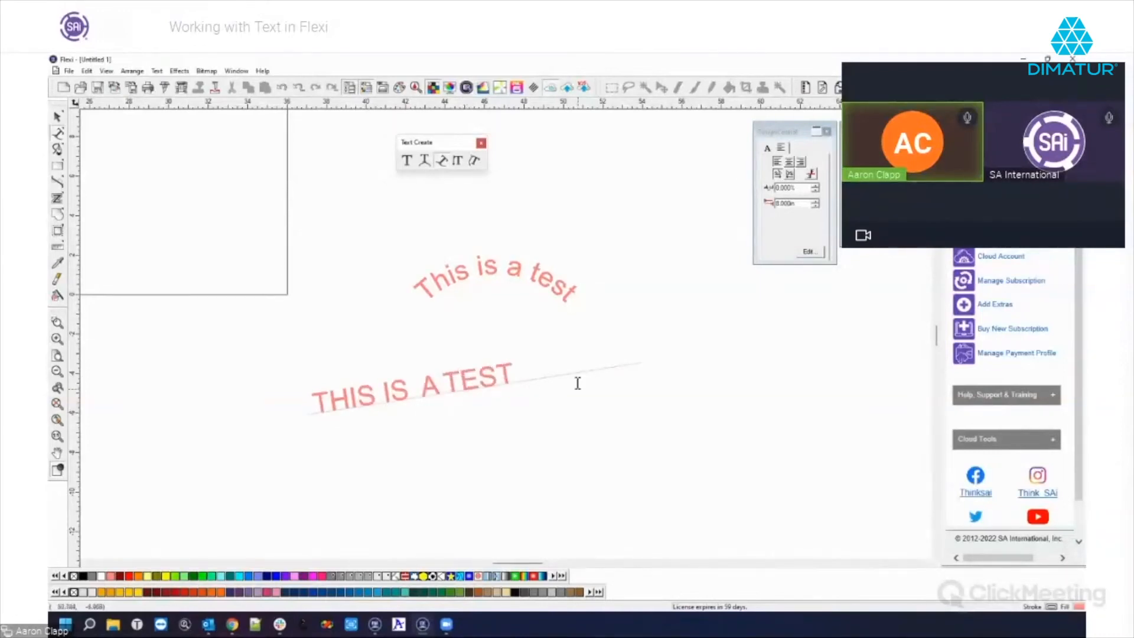
Try flipping the path text to the opposite side of its line, and return it to its original side
click(812, 174)
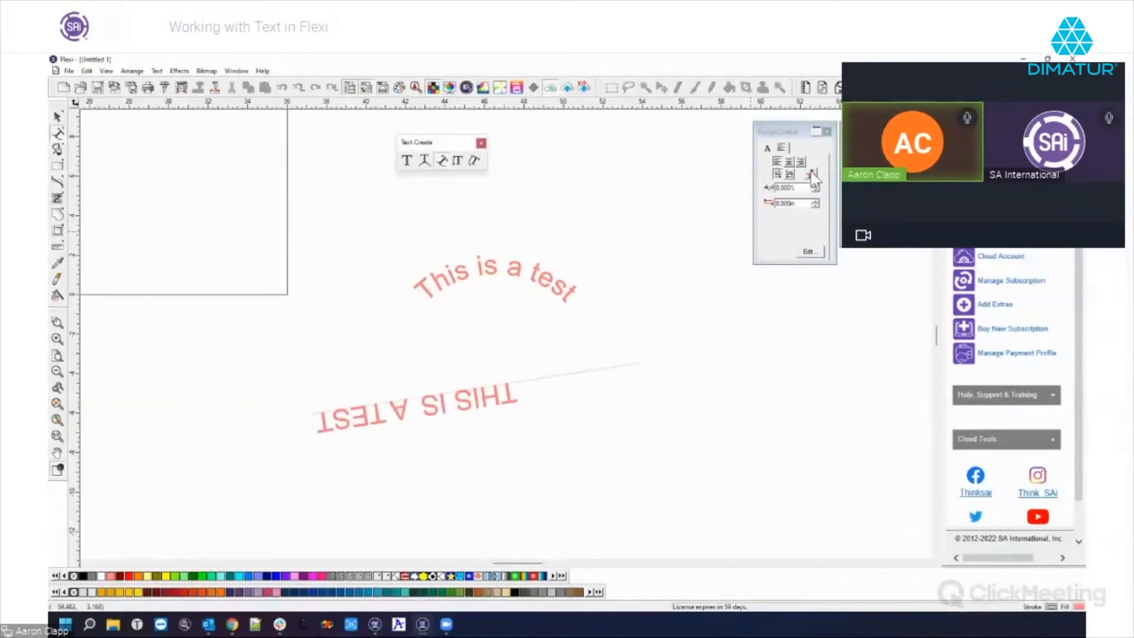
click(813, 175)
click(812, 174)
click(812, 174)
click(810, 176)
click(776, 177)
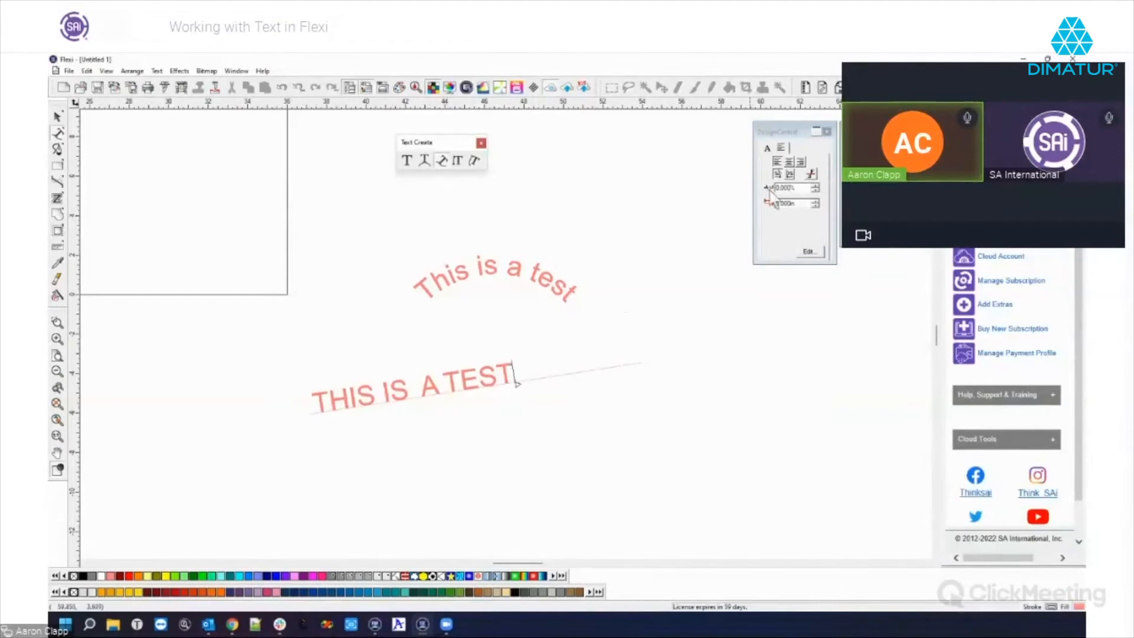
Set the path text's baseline shift to -1.200 in so it hangs below the line, and exit the text tool
click(768, 146)
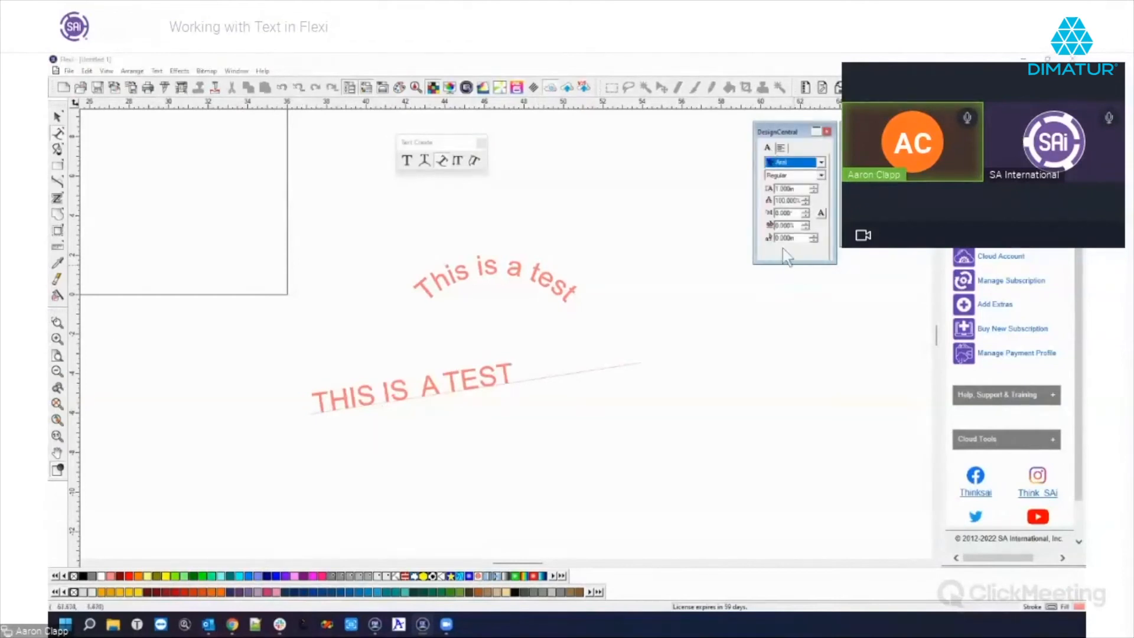
click(814, 235)
click(814, 242)
click(814, 241)
click(814, 241)
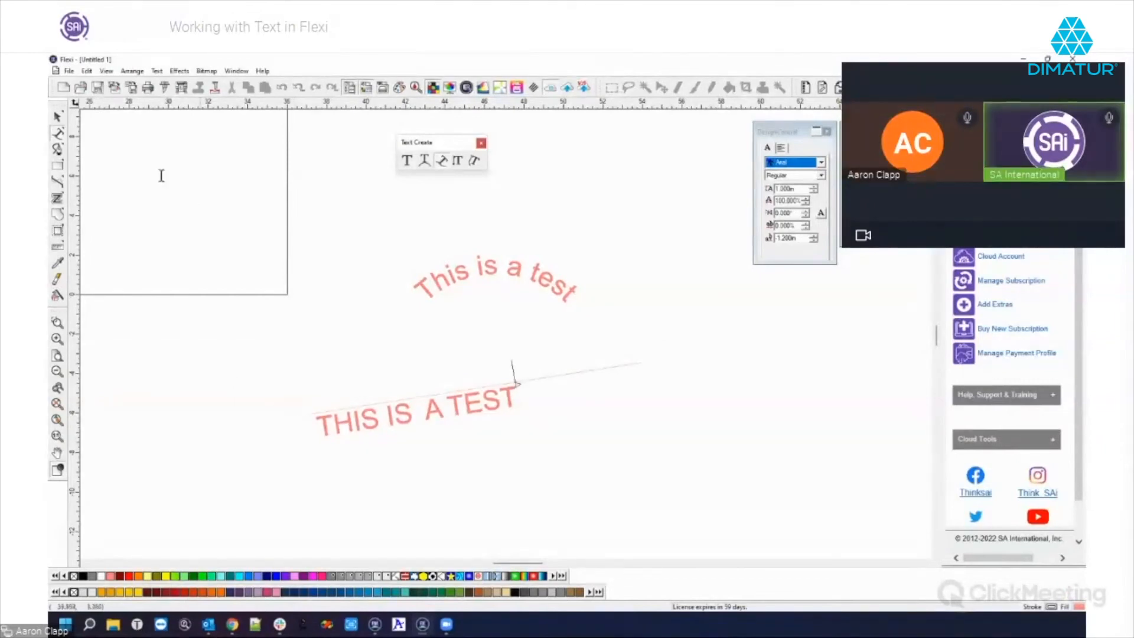
click(57, 121)
Try selecting the path text with its line, then with the arc text, and highlight its characters "S IS A TEST"
drag(263, 330, 708, 506)
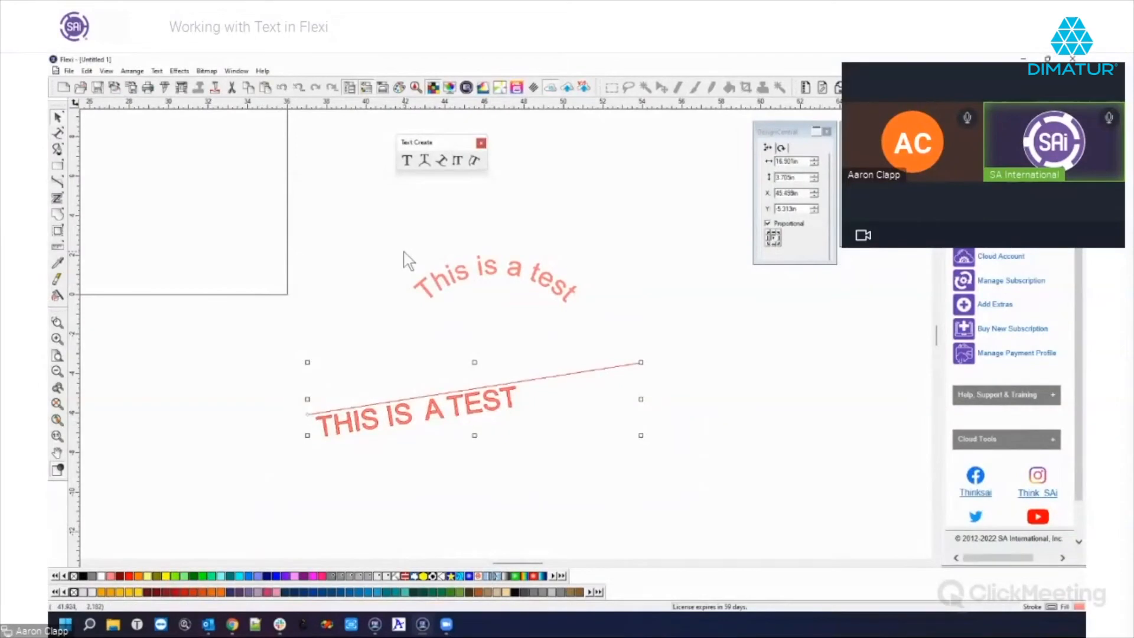
drag(370, 223, 405, 266)
drag(271, 217, 676, 478)
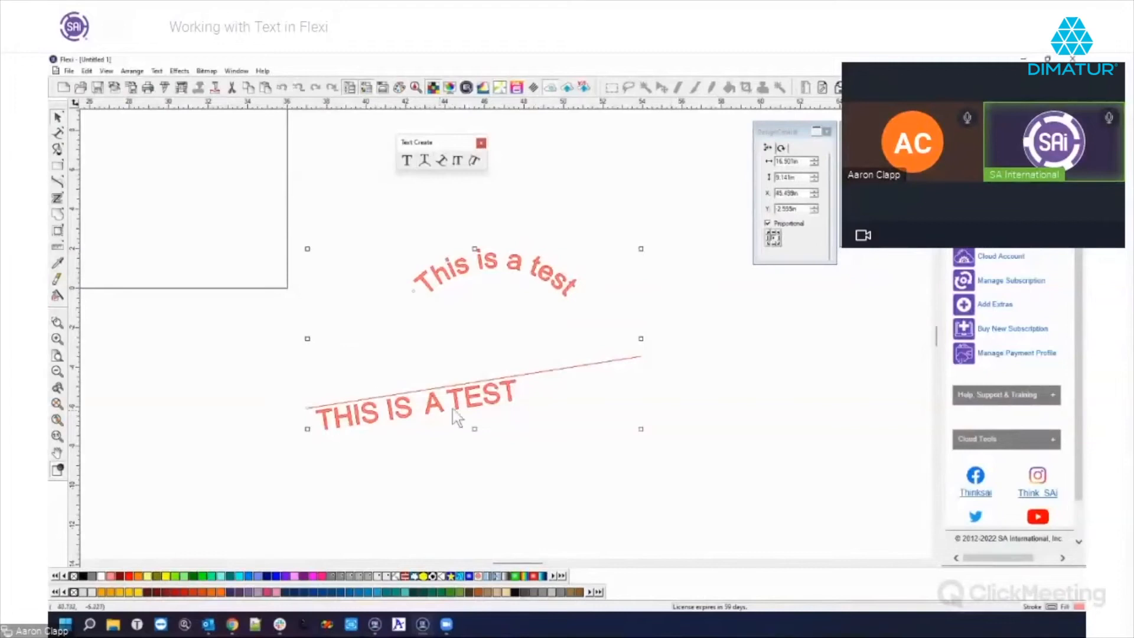
click(699, 366)
click(459, 403)
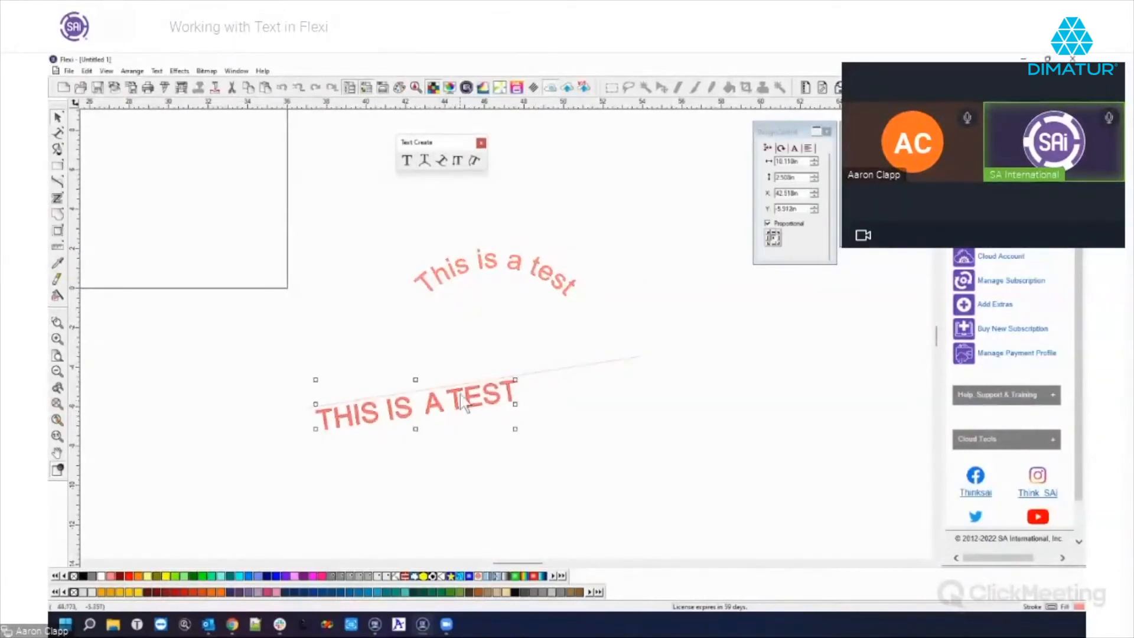
click(441, 161)
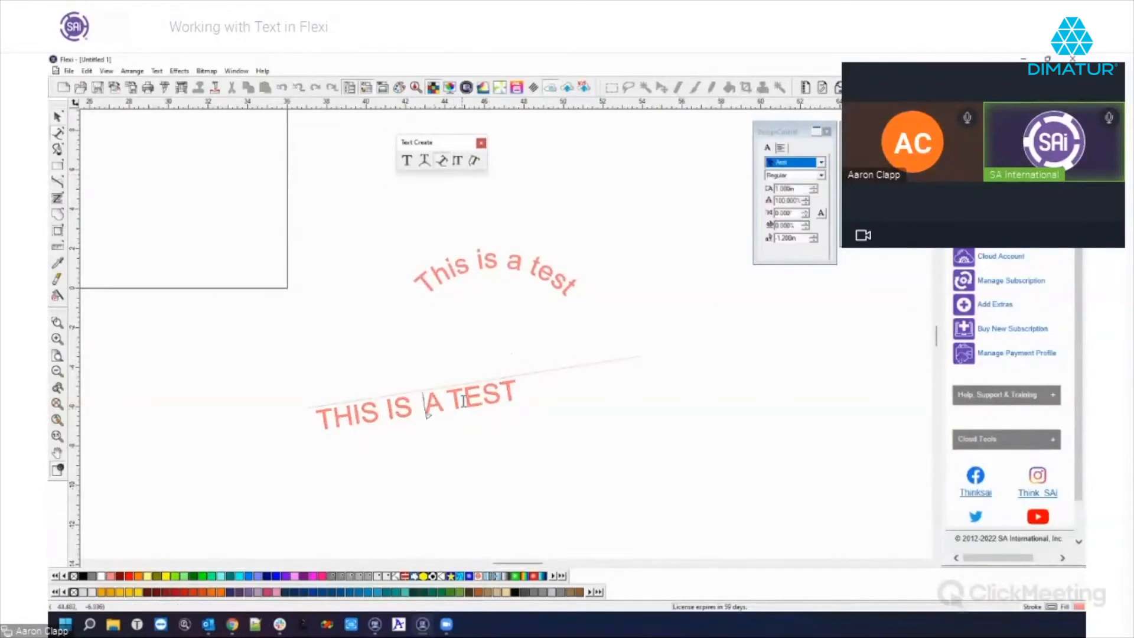
drag(517, 394, 360, 418)
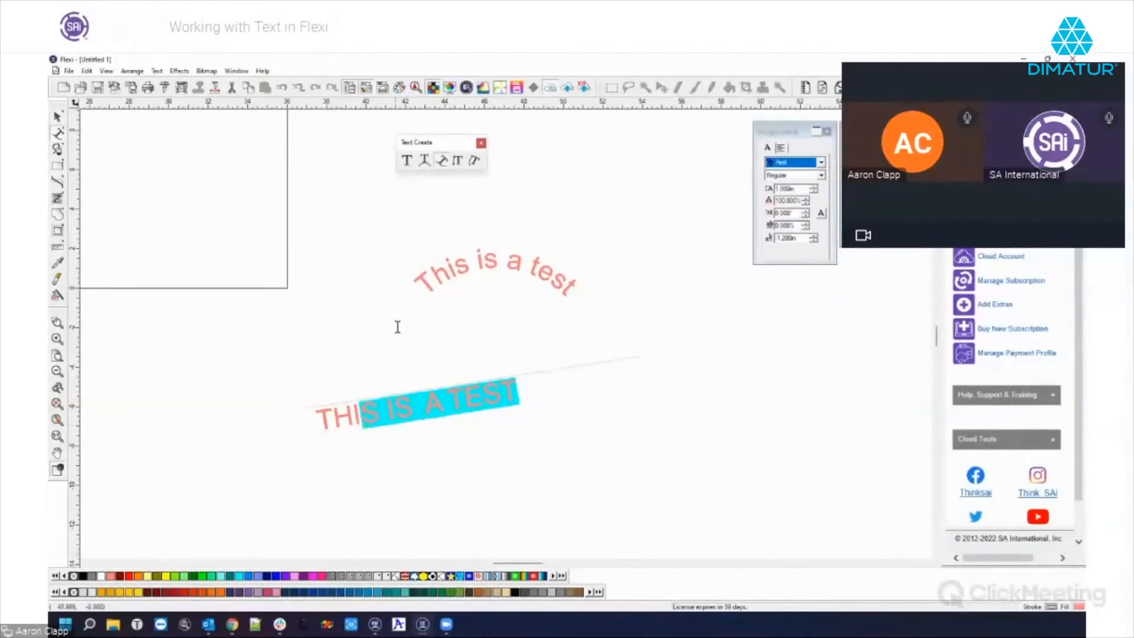
click(58, 116)
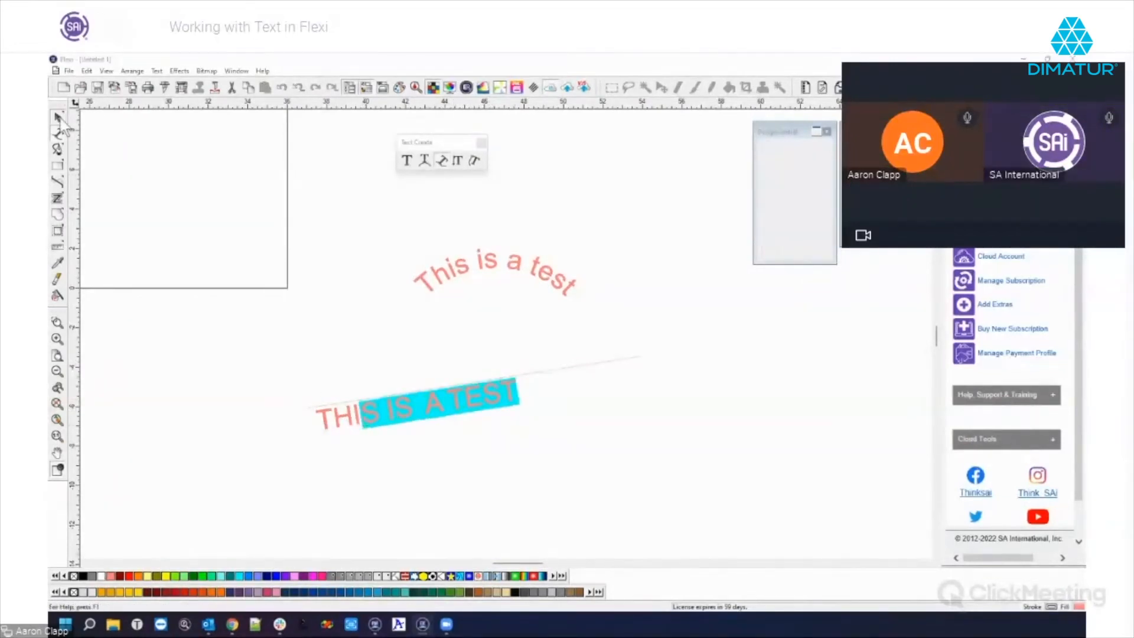
Adjust the spacing at the path text's first letters to 4.576%, and shift the text with its line to the right
double_click(338, 417)
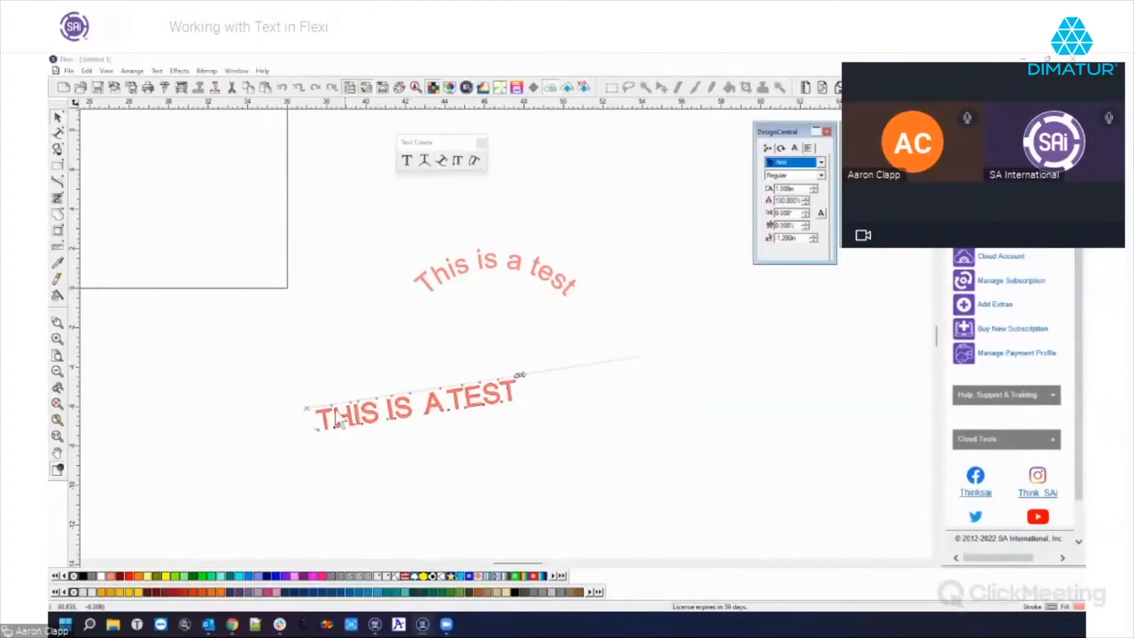
mouse_move(308, 407)
mouse_down()
mouse_move(323, 410)
mouse_move(309, 408)
mouse_up()
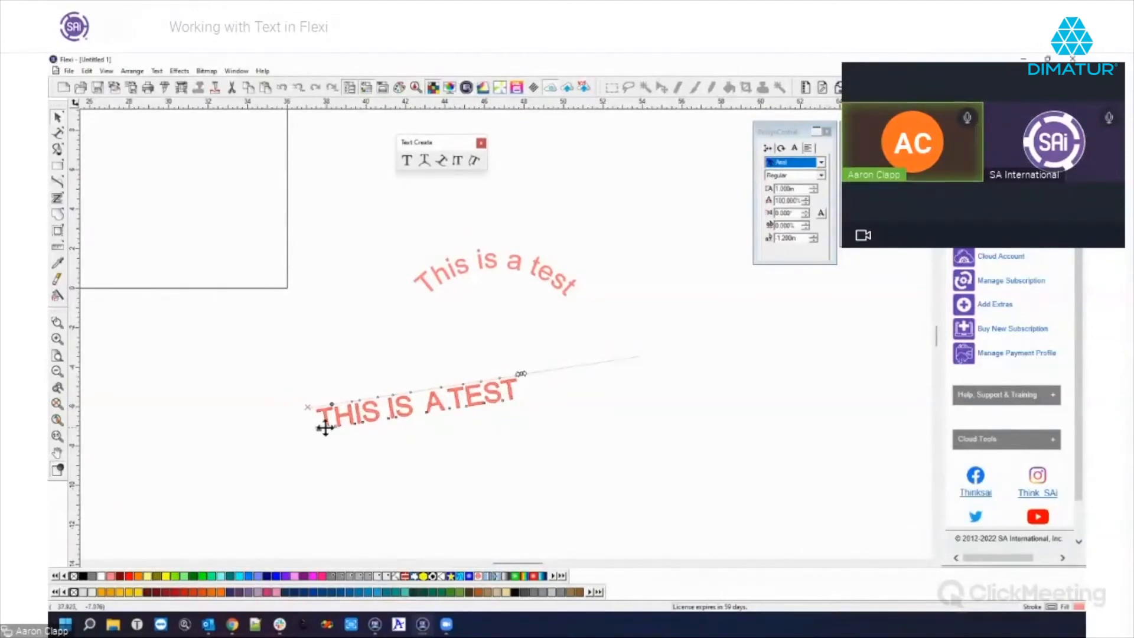
mouse_move(334, 426)
mouse_down()
mouse_move(347, 426)
mouse_move(335, 424)
mouse_up()
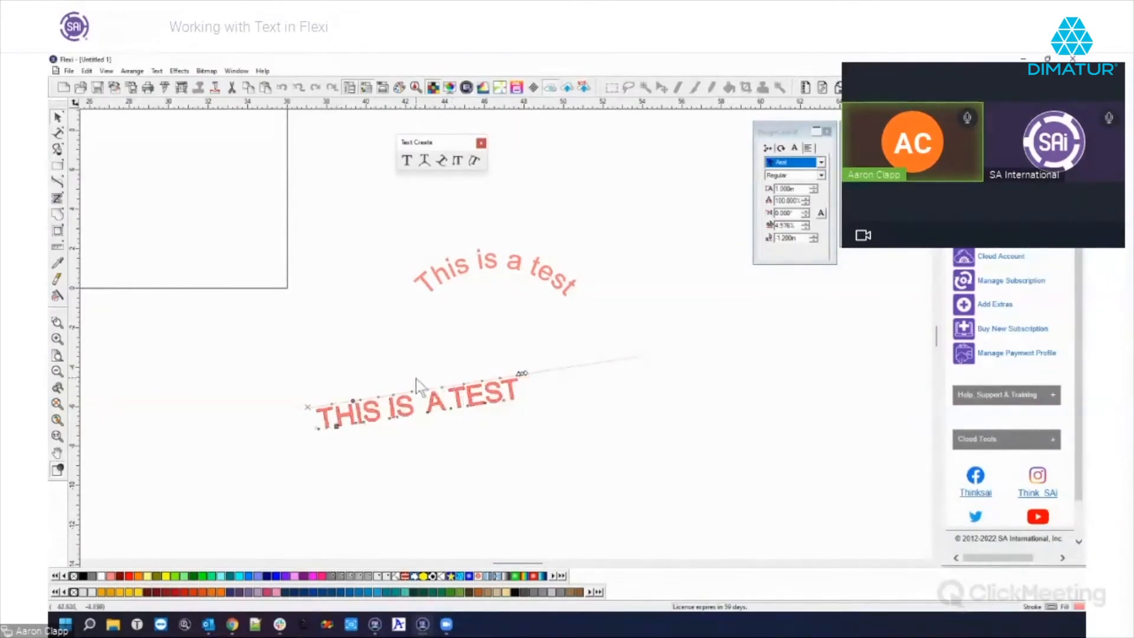
drag(325, 405, 354, 408)
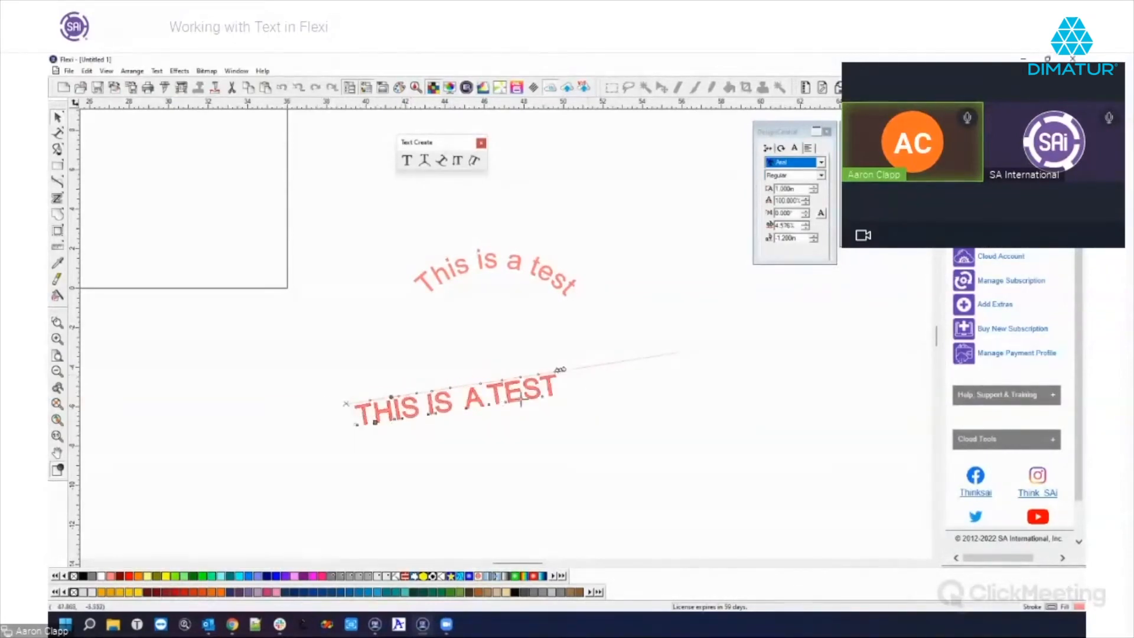
click(368, 367)
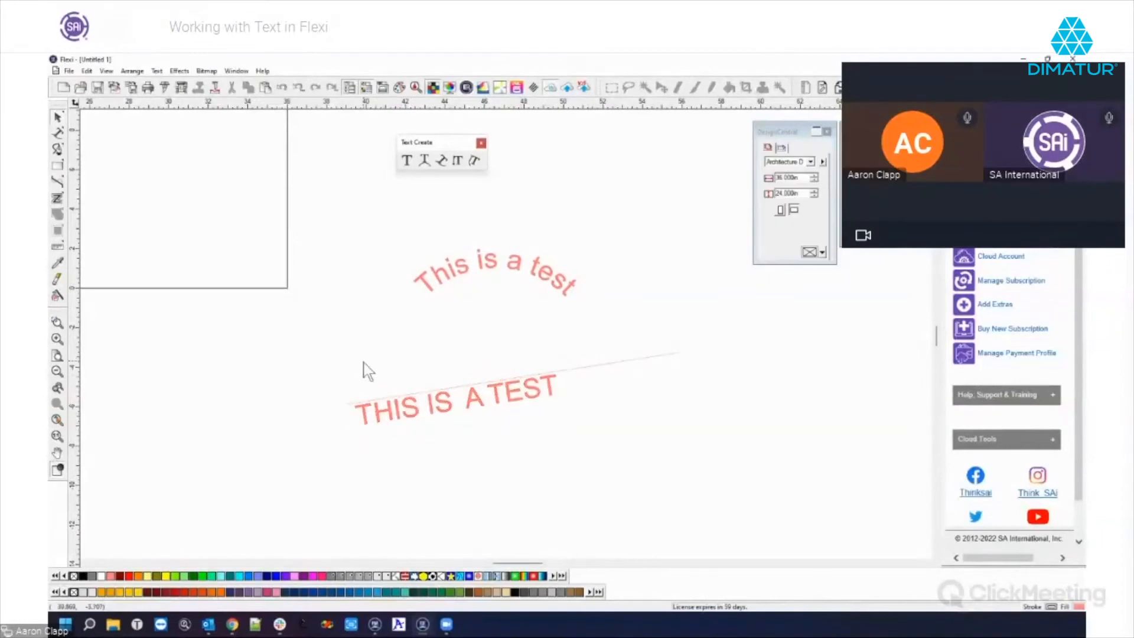
Try breaking the path text apart and moving its first letter "T" separately
click(396, 412)
click(133, 70)
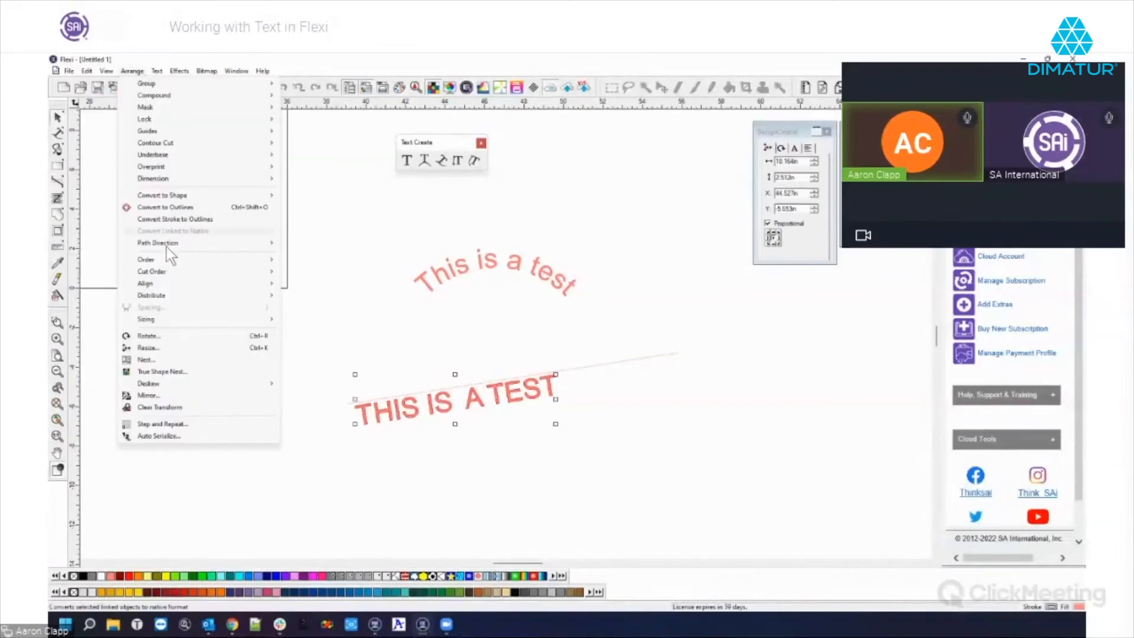
mouse_move(156, 71)
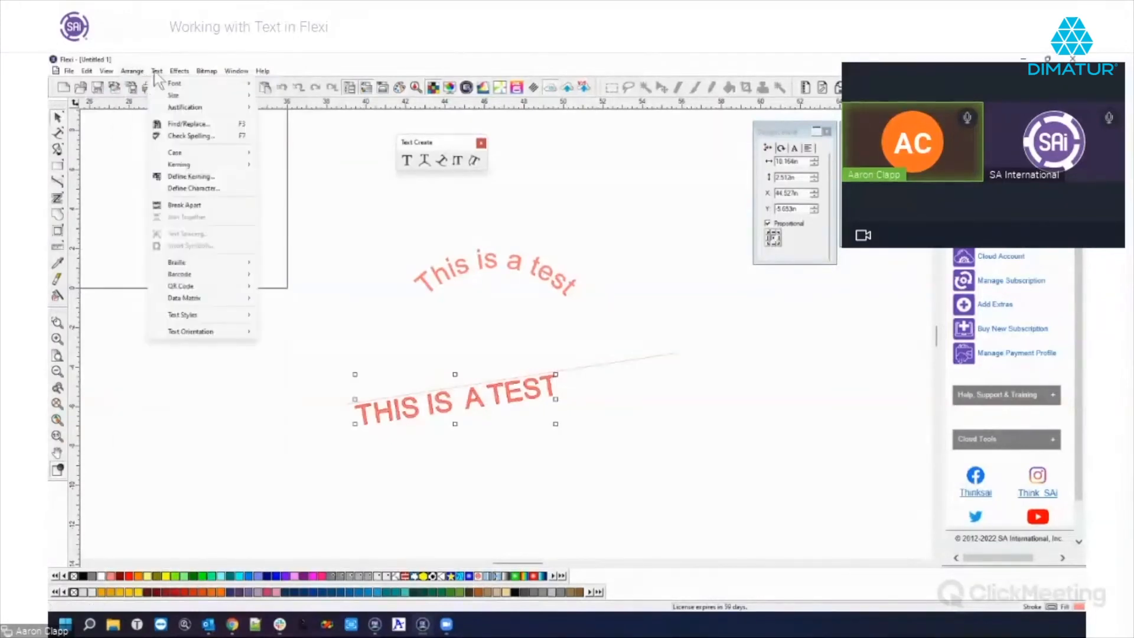
click(172, 207)
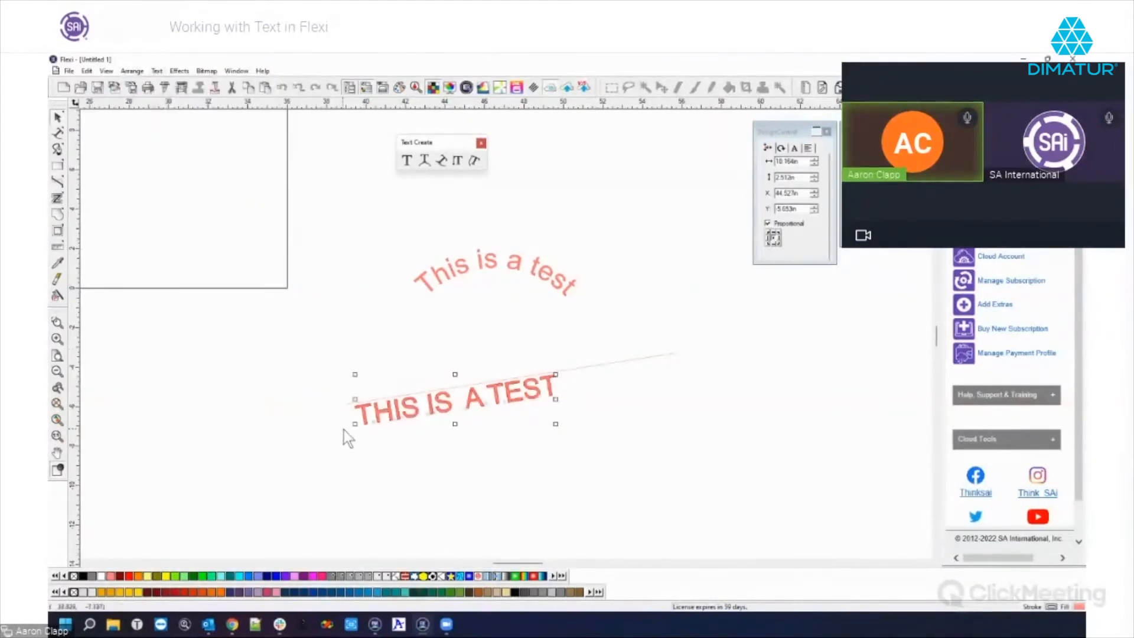
click(364, 444)
click(371, 420)
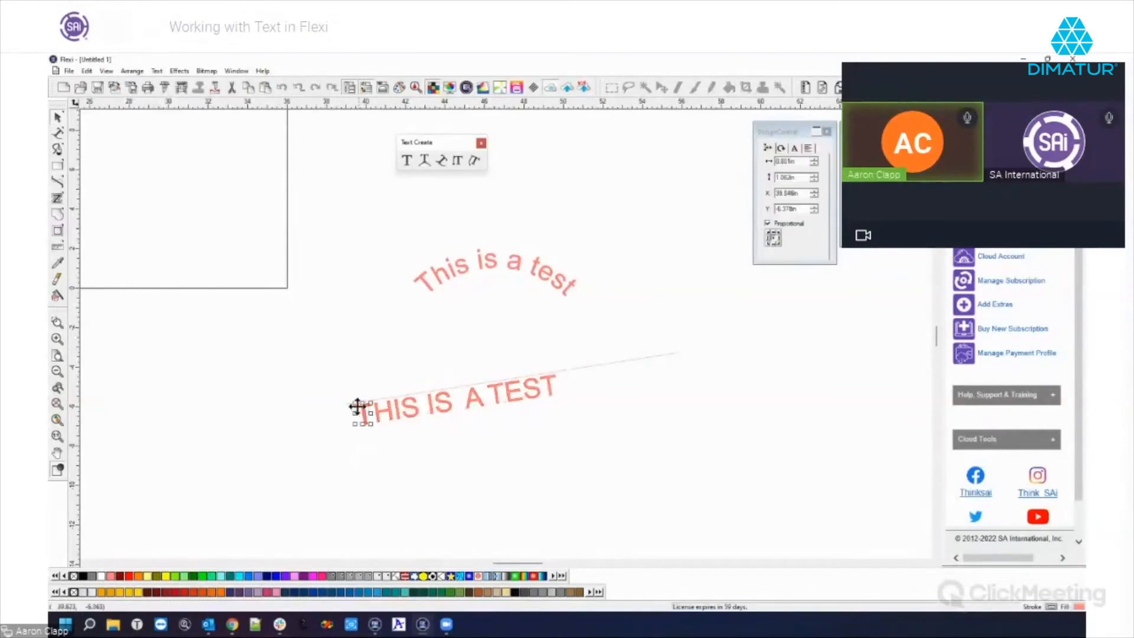
mouse_move(349, 398)
mouse_down()
mouse_move(329, 384)
mouse_move(362, 404)
mouse_up()
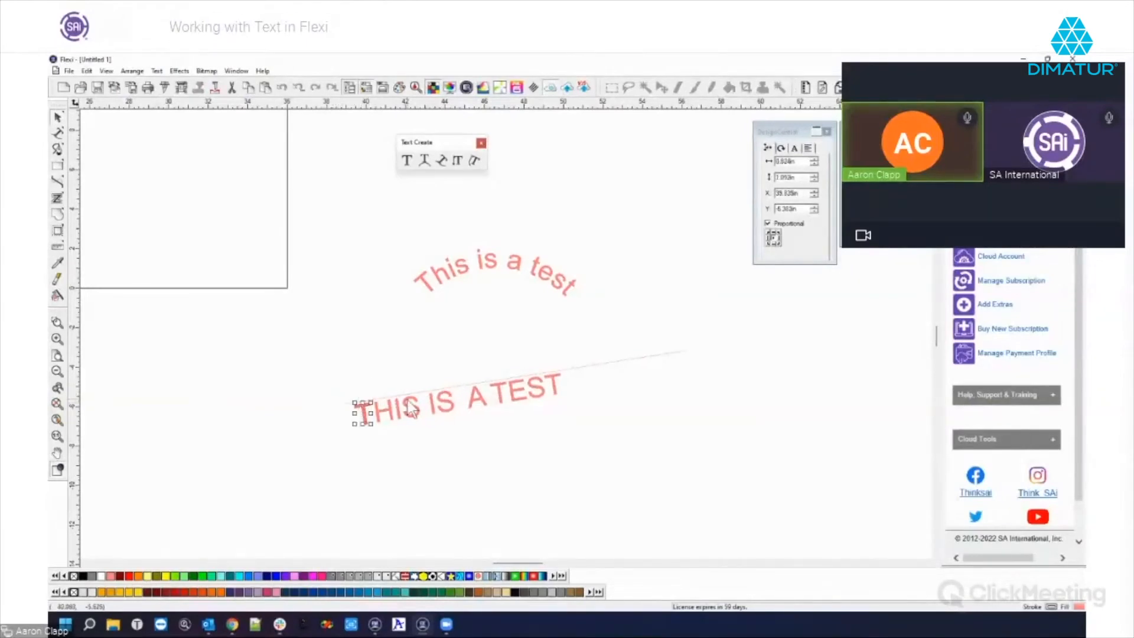
Move the path text together with its line back to the left, below the arc text
drag(436, 389, 400, 395)
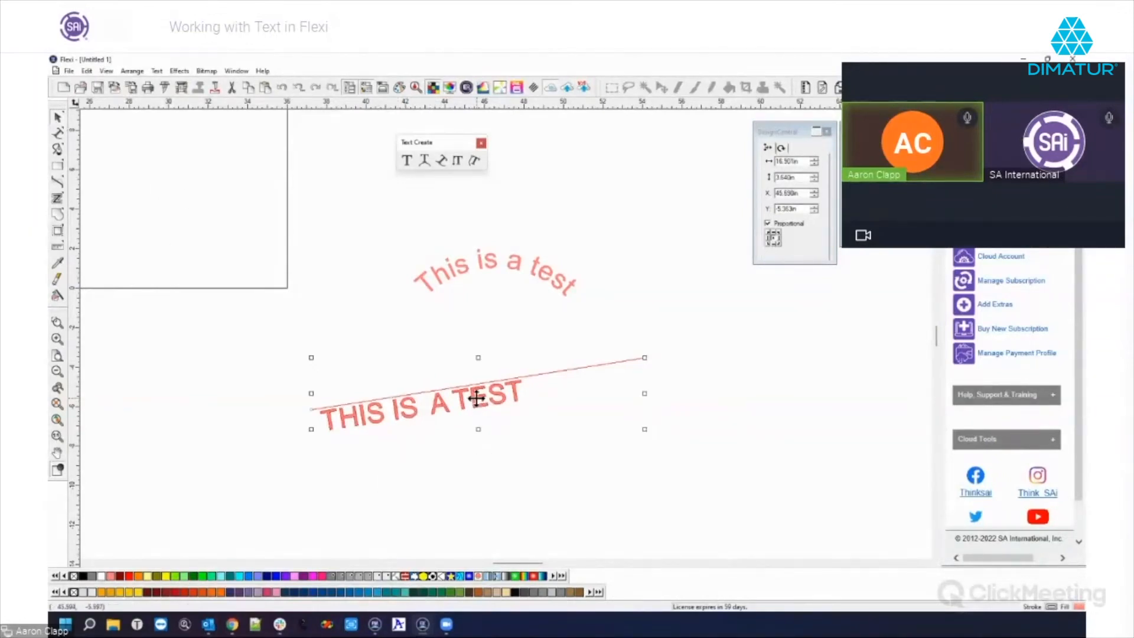
click(739, 412)
Examine the path text's alignment, content editing, character and transform settings without changing them
click(499, 400)
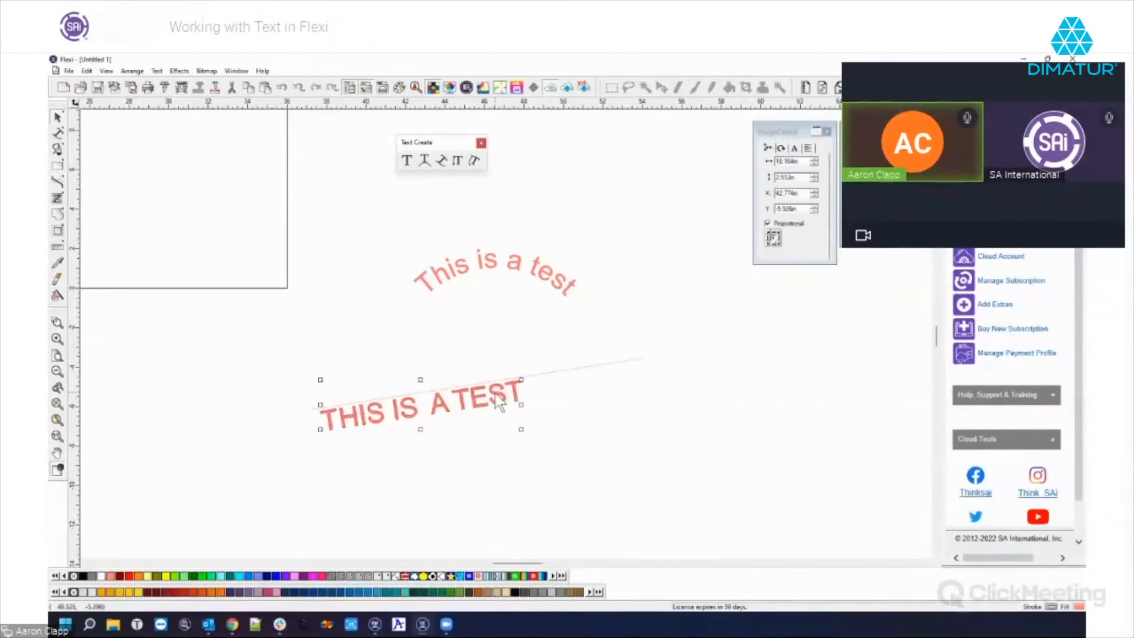
click(797, 148)
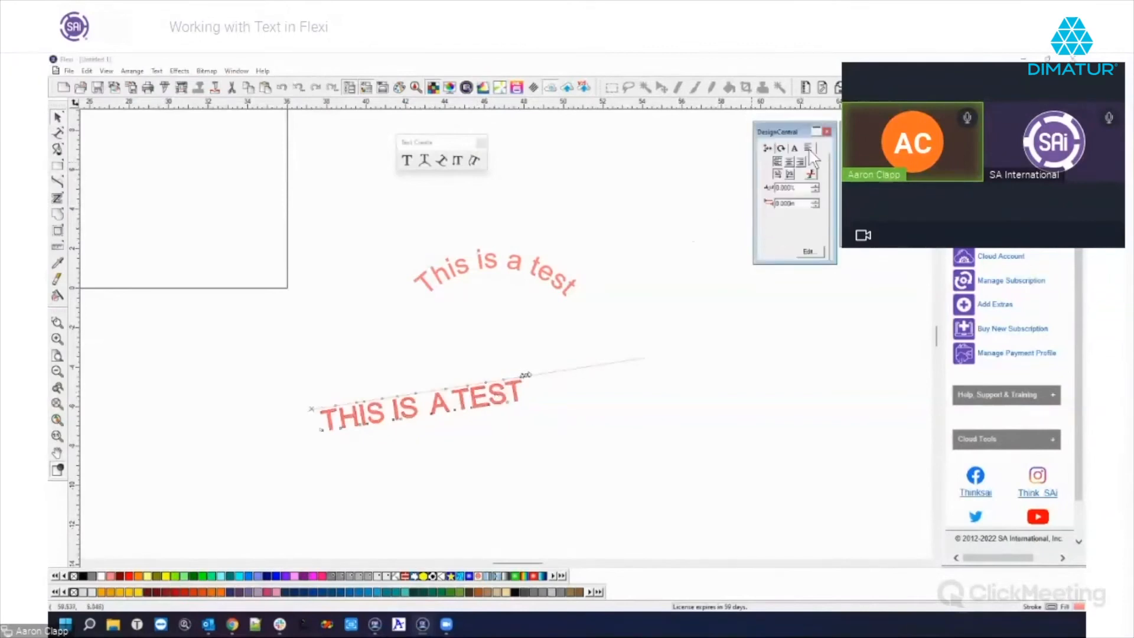
click(808, 252)
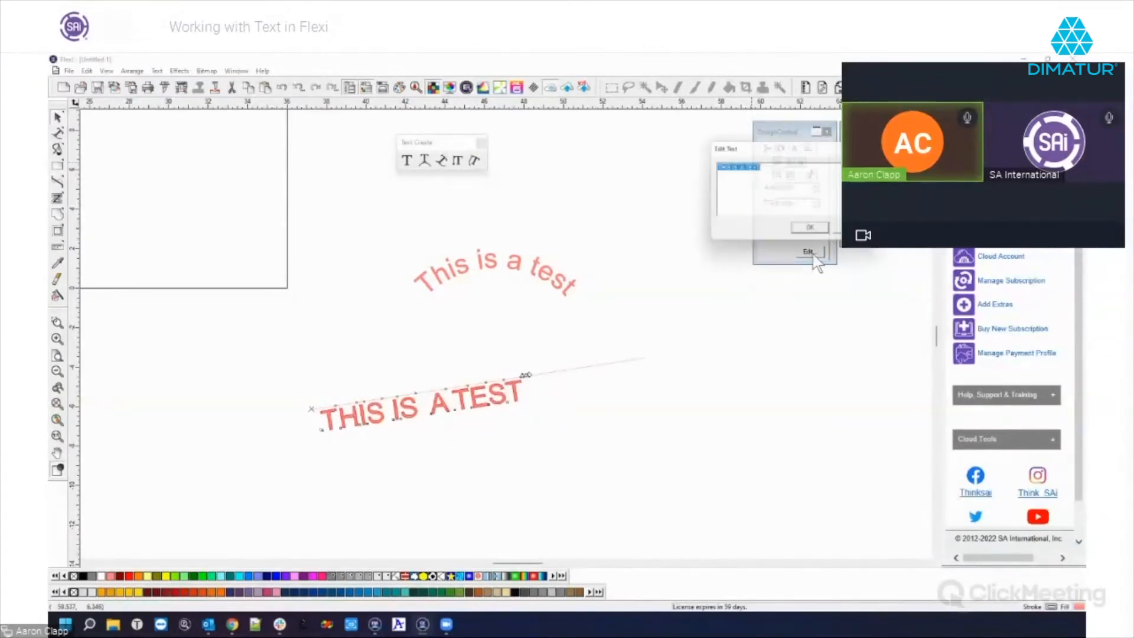
click(842, 235)
click(795, 149)
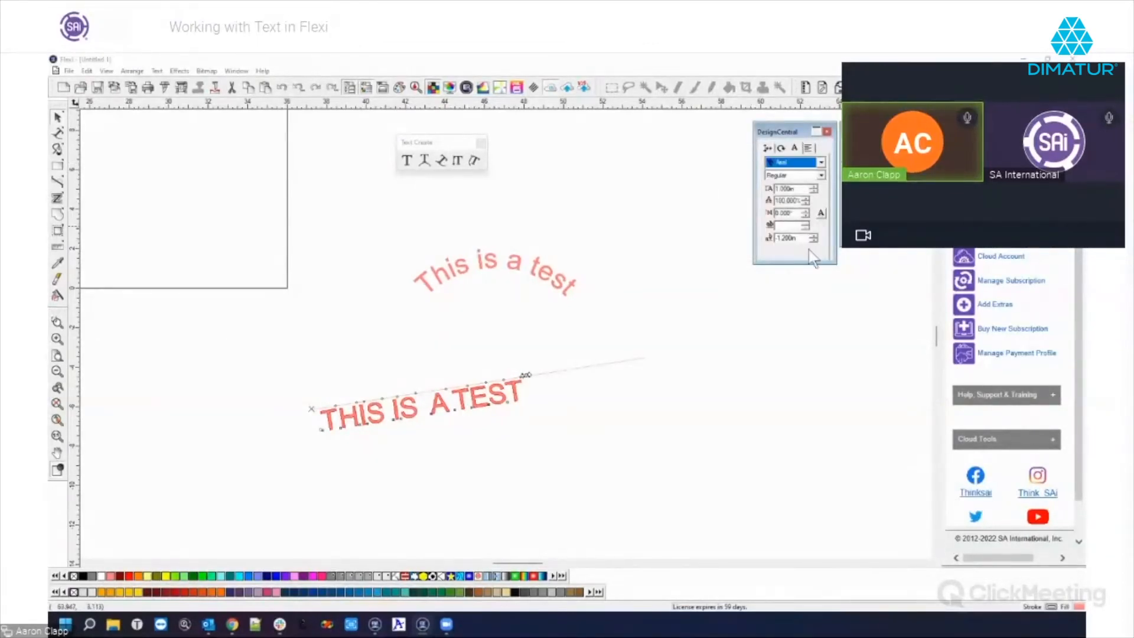
click(767, 149)
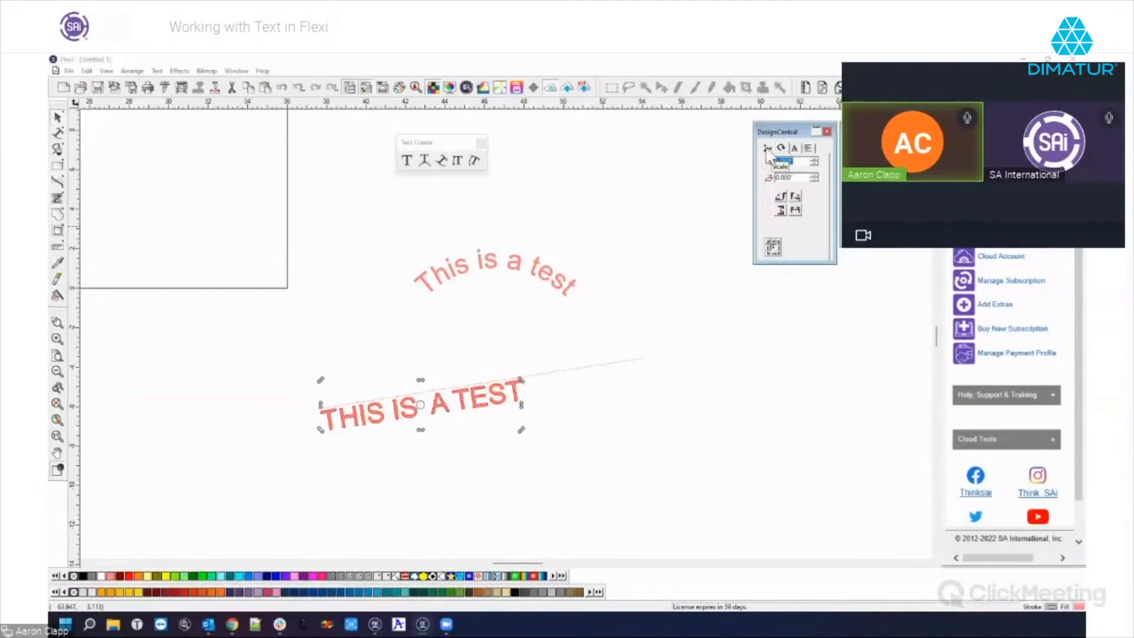
click(807, 148)
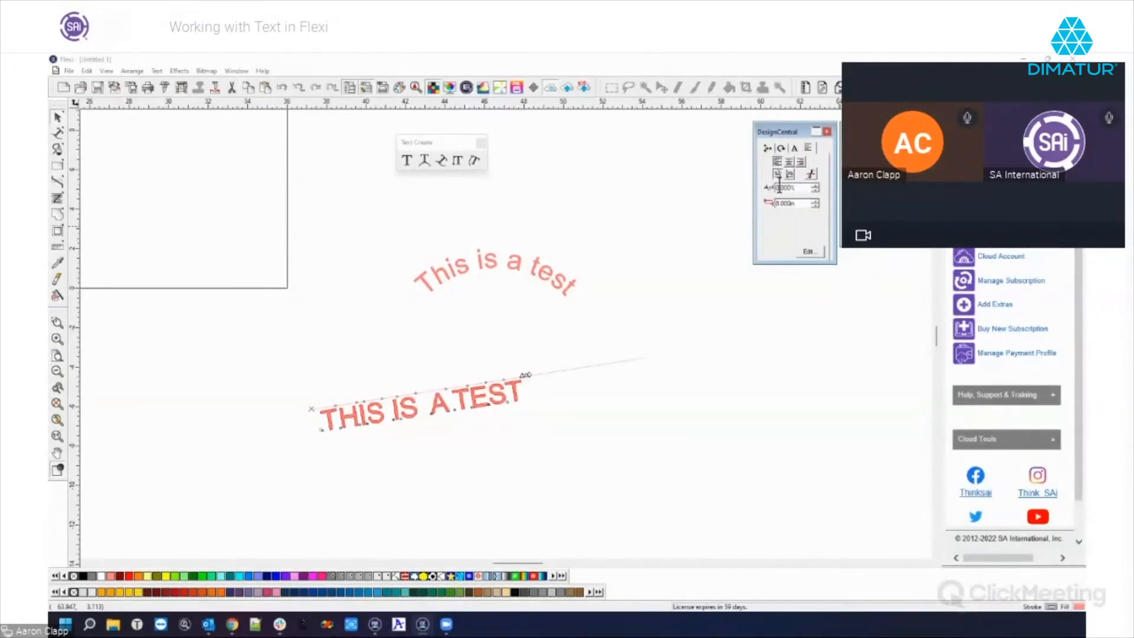
Create regular text reading "THis is a test" on two lines near the page's lower right corner
click(58, 133)
click(224, 207)
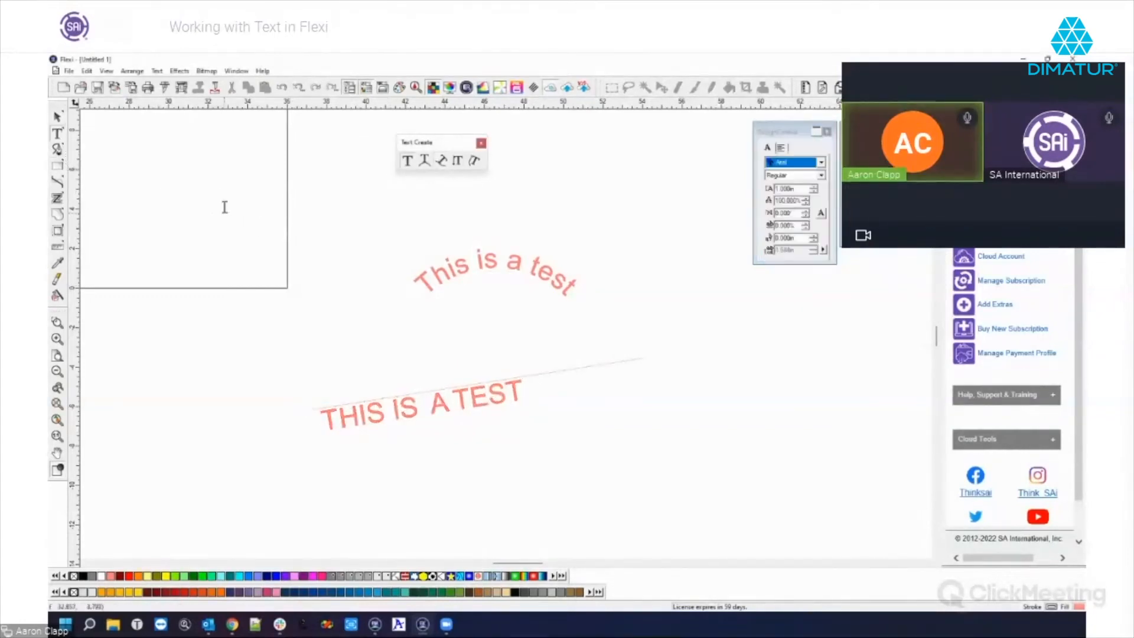
text(THis is a test)
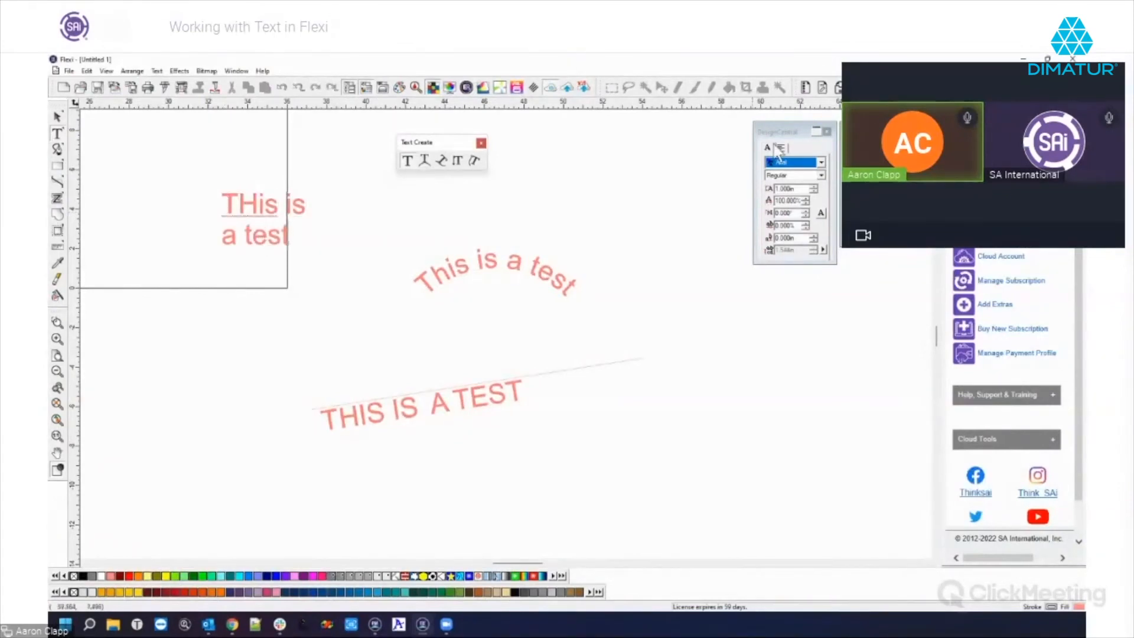
Open the regular text's full alignment options and its content editor, leaving both without changes
click(780, 148)
click(812, 163)
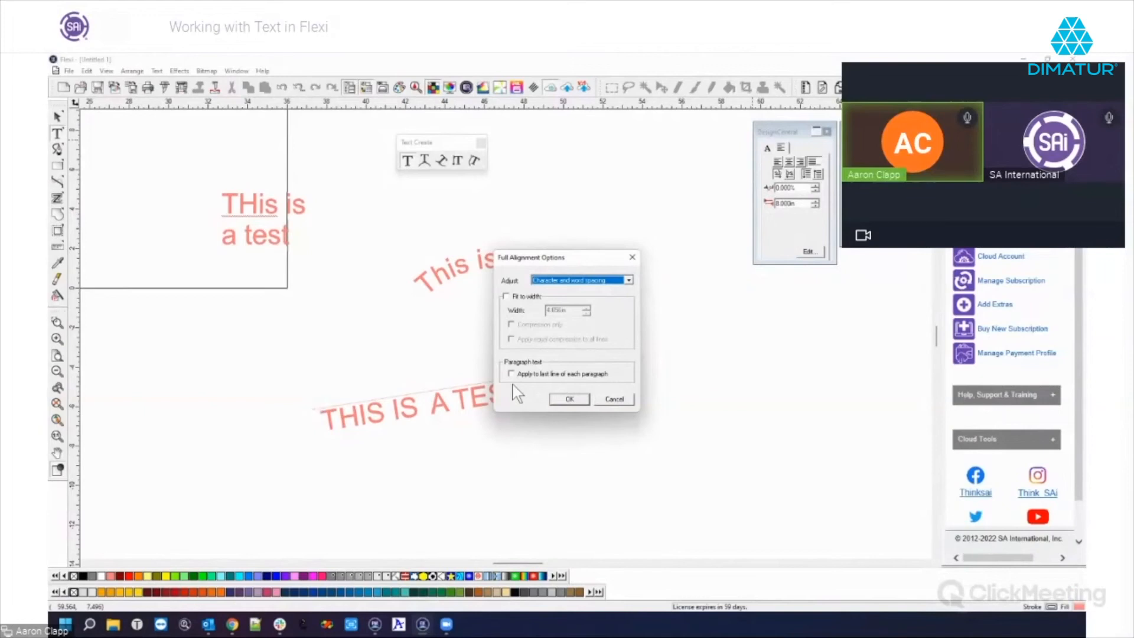
click(612, 398)
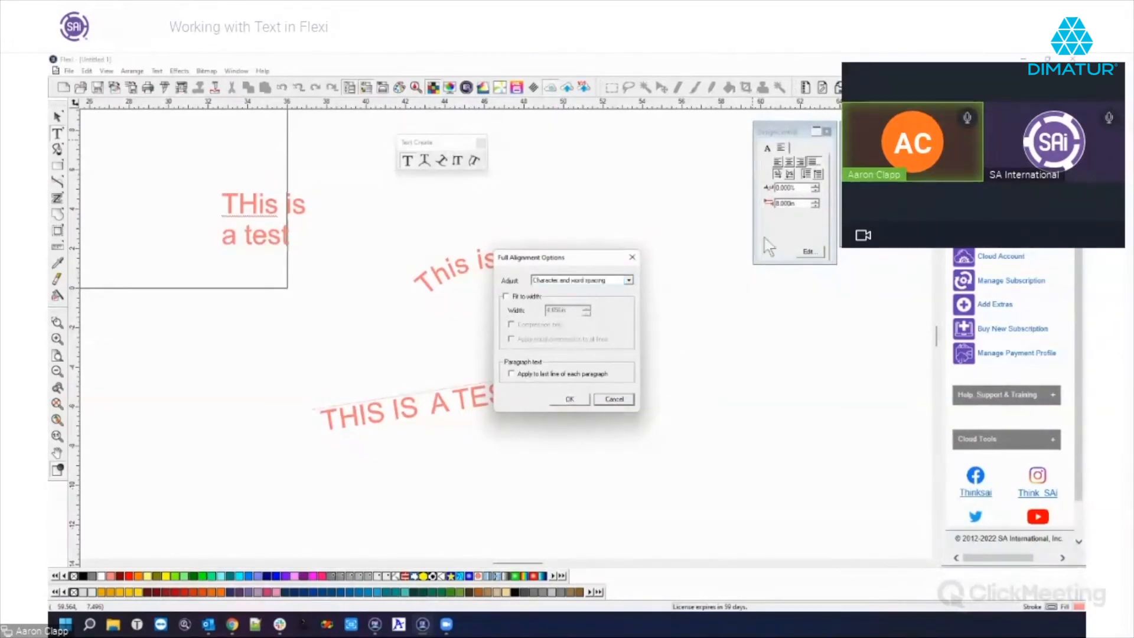
click(815, 254)
click(857, 235)
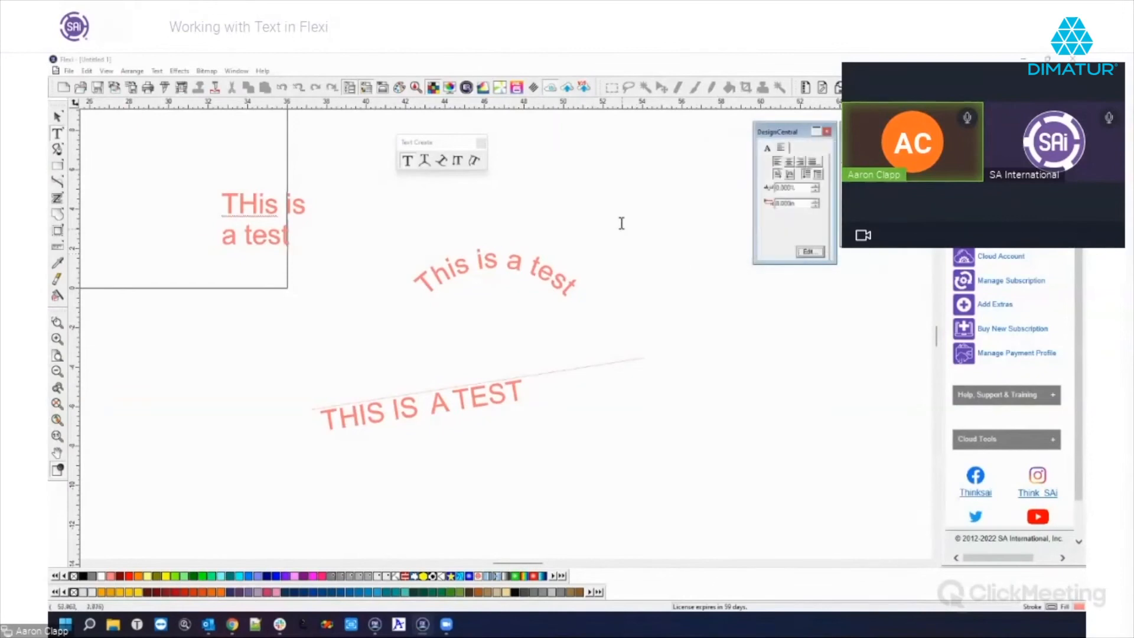
Select the regular text and the path text with its line in turn to view their transform settings
click(58, 118)
drag(193, 162, 320, 264)
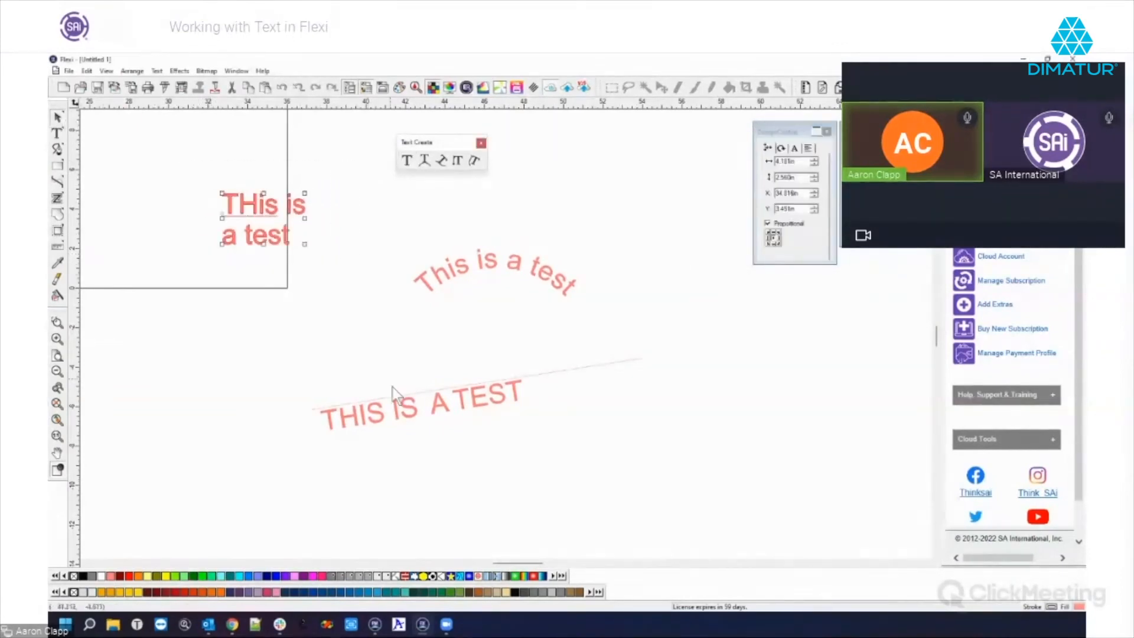
drag(311, 367, 594, 467)
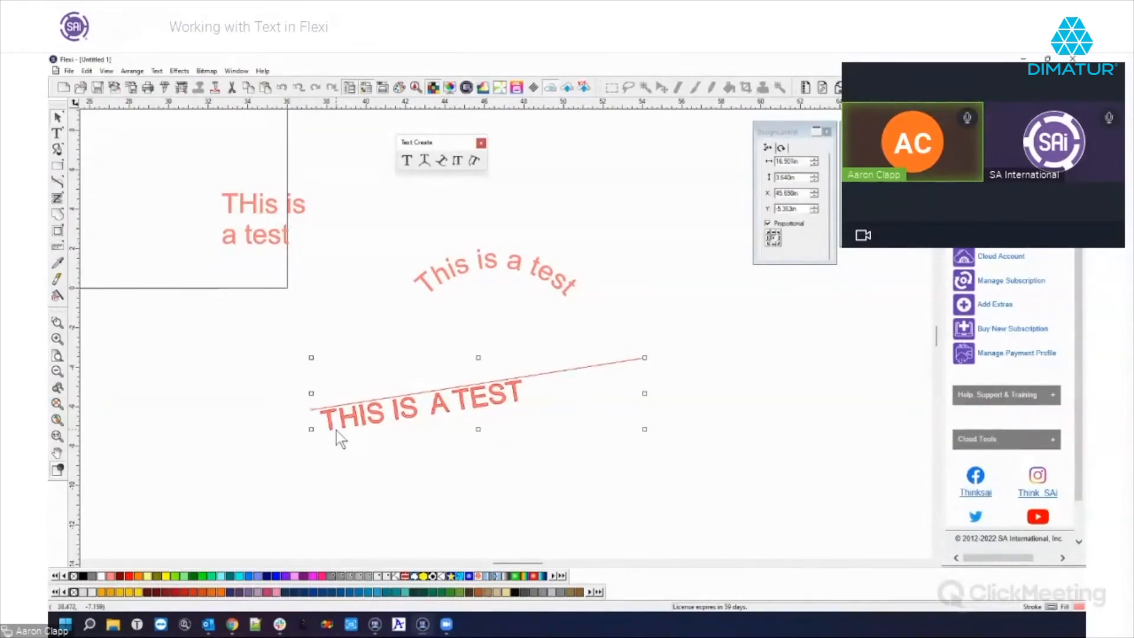
click(235, 483)
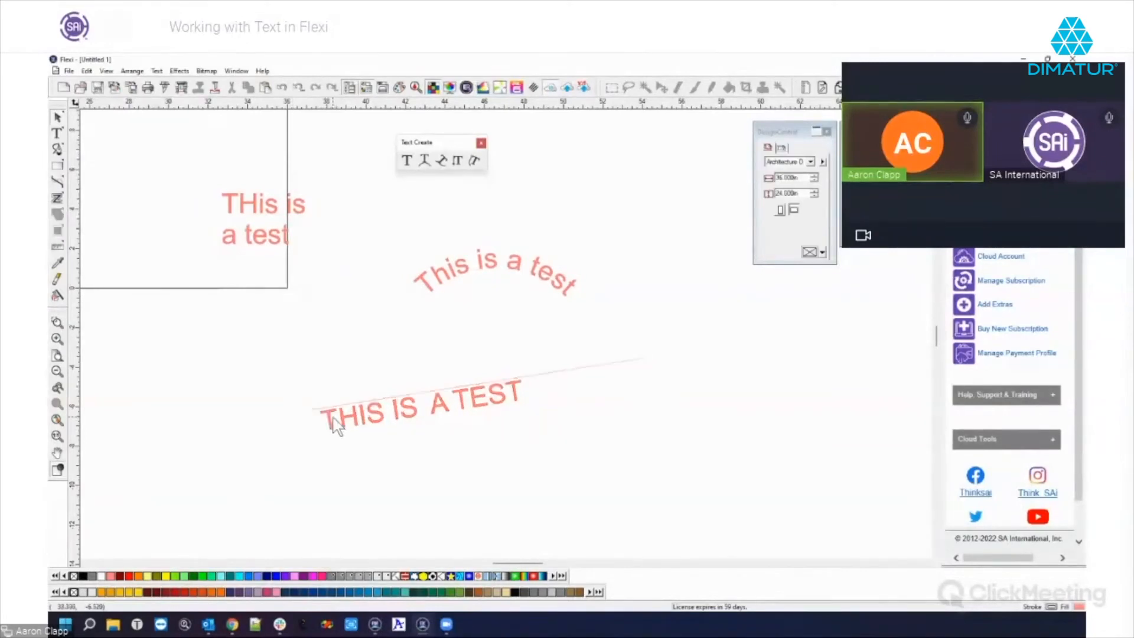
Set the height of only the first letter "T" in the path text to 2.000 in
click(350, 423)
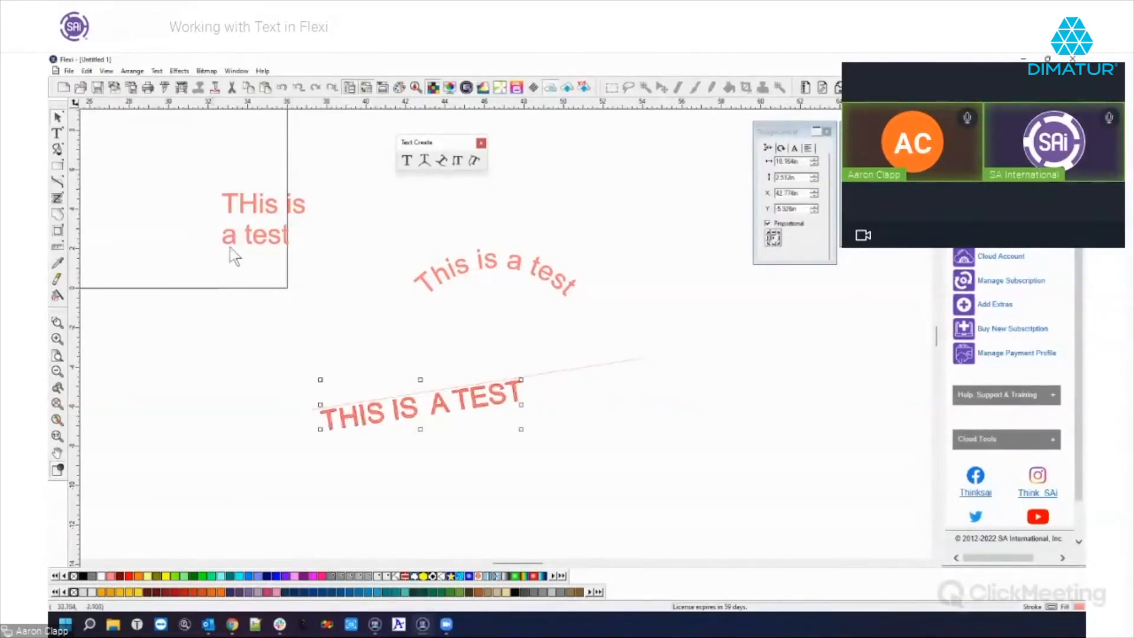
click(57, 132)
drag(335, 420, 314, 416)
click(334, 417)
double_click(334, 417)
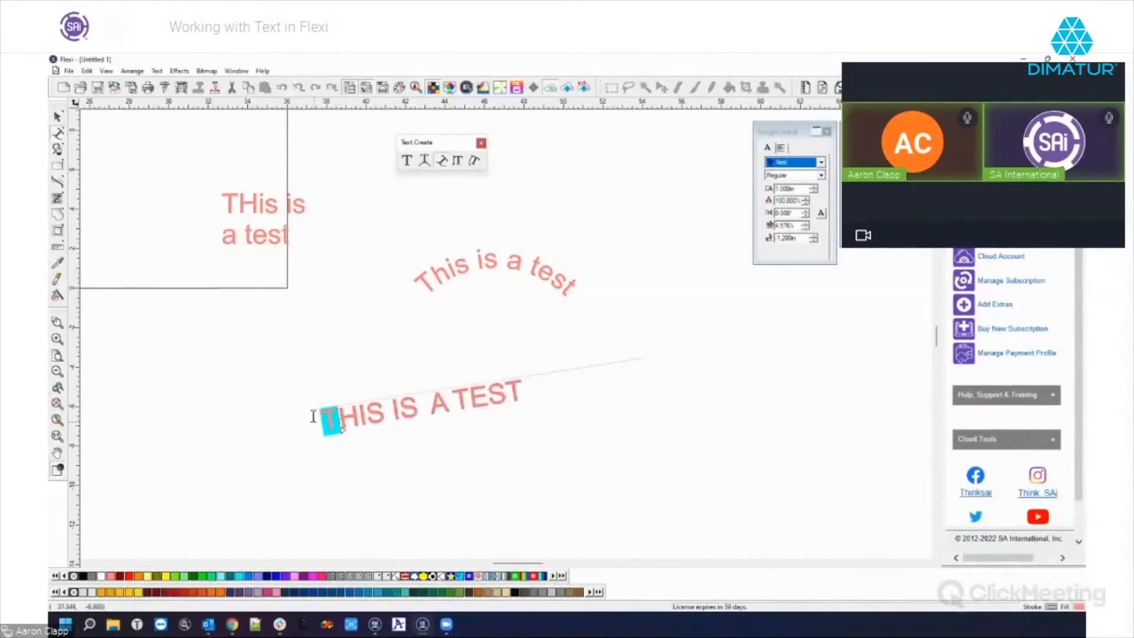
click(814, 189)
click(814, 189)
click(814, 189)
click(814, 189)
click(814, 189)
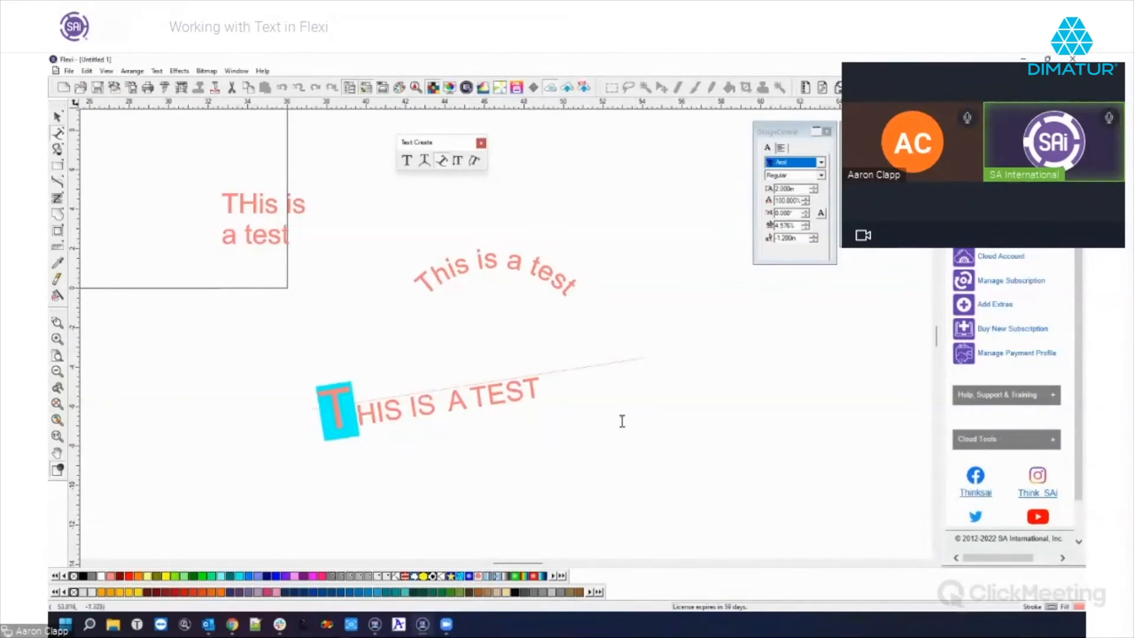
Try a drop shadow effect on the arc text
click(58, 116)
drag(395, 222, 632, 327)
click(206, 71)
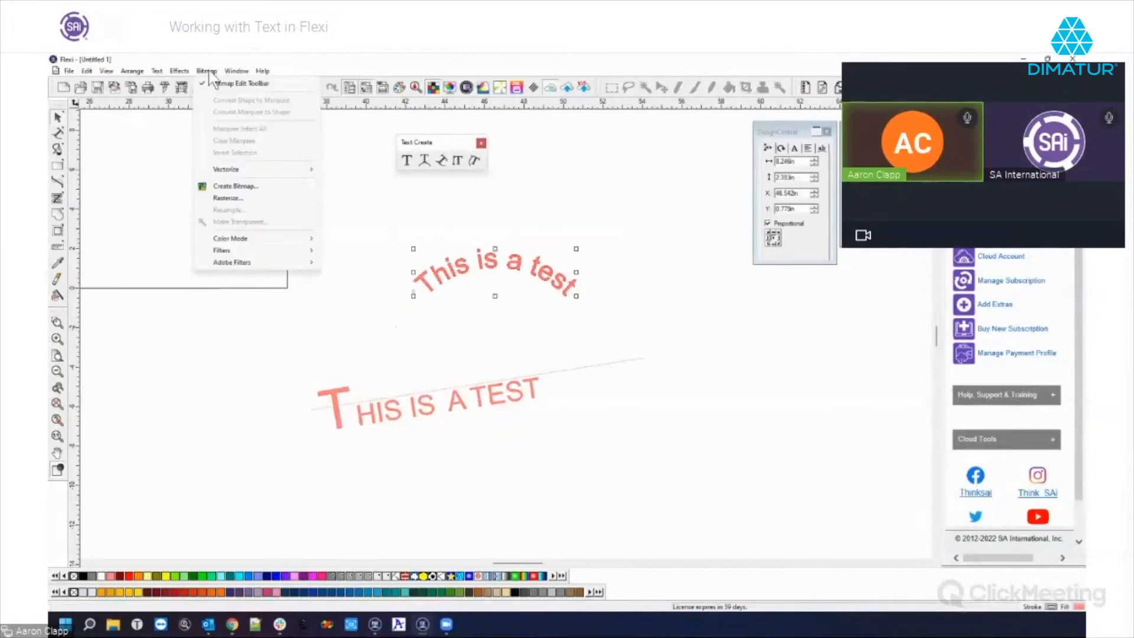
mouse_move(188, 74)
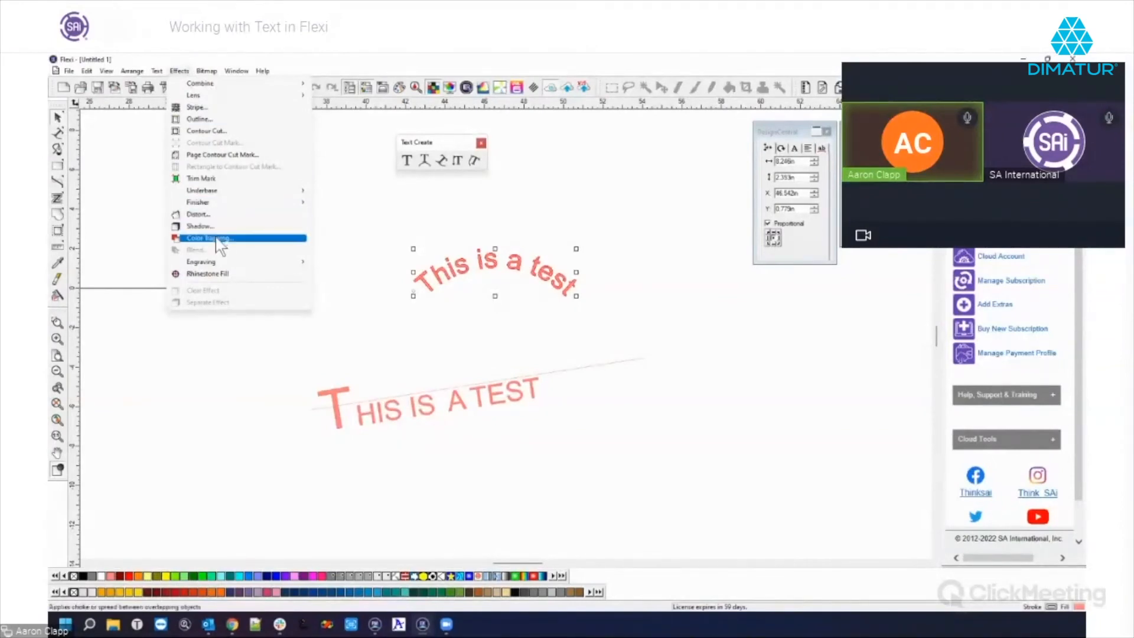
mouse_move(217, 206)
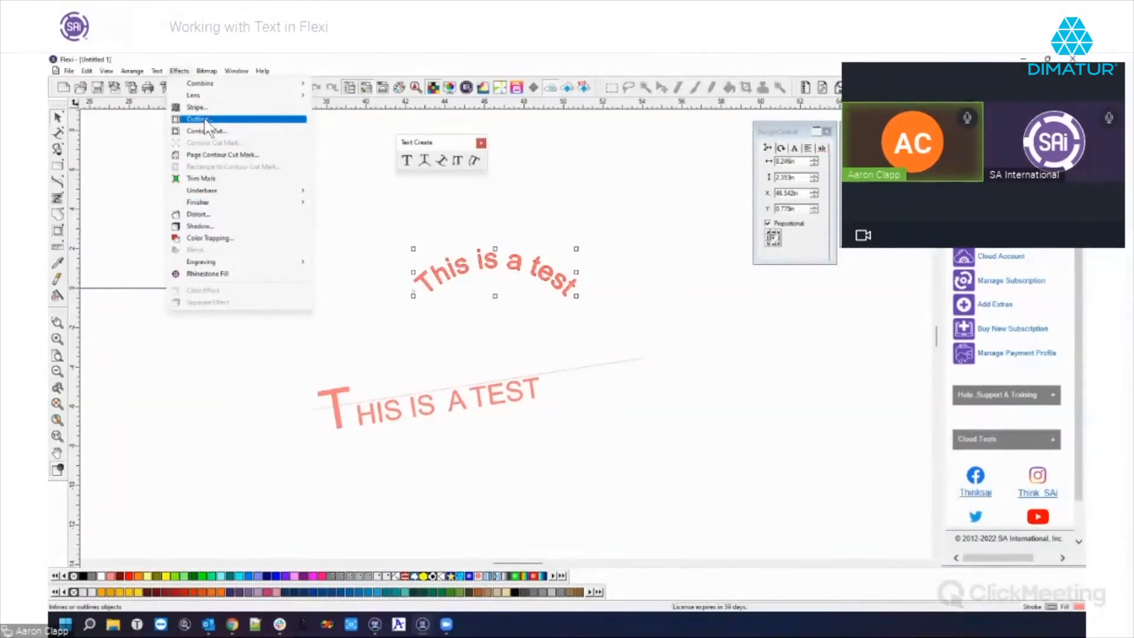
click(204, 226)
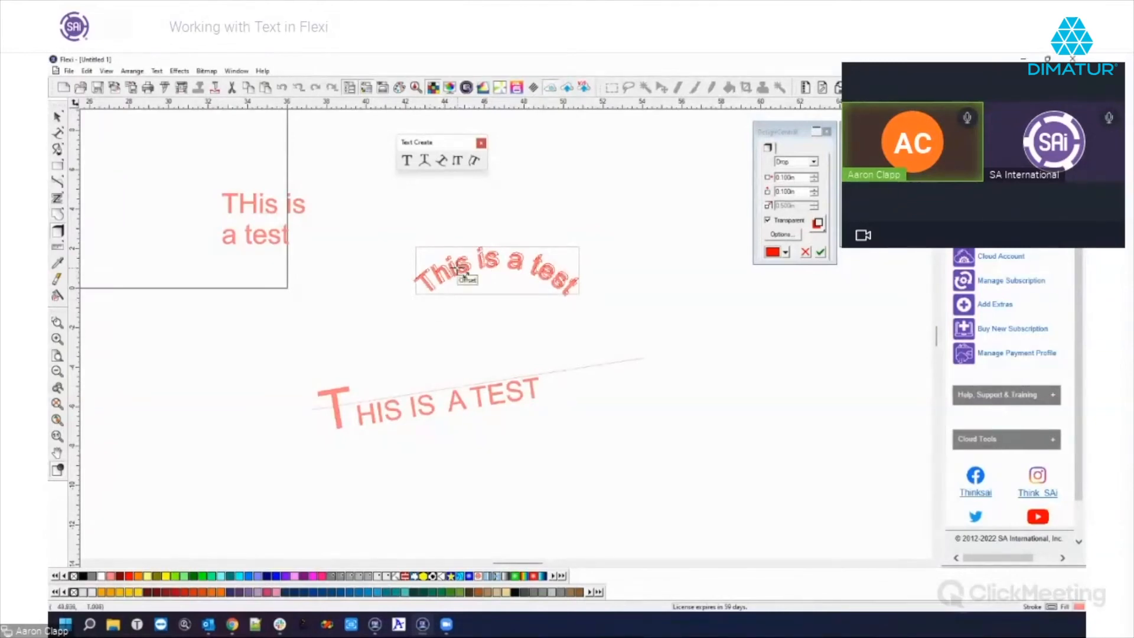
right_click(483, 217)
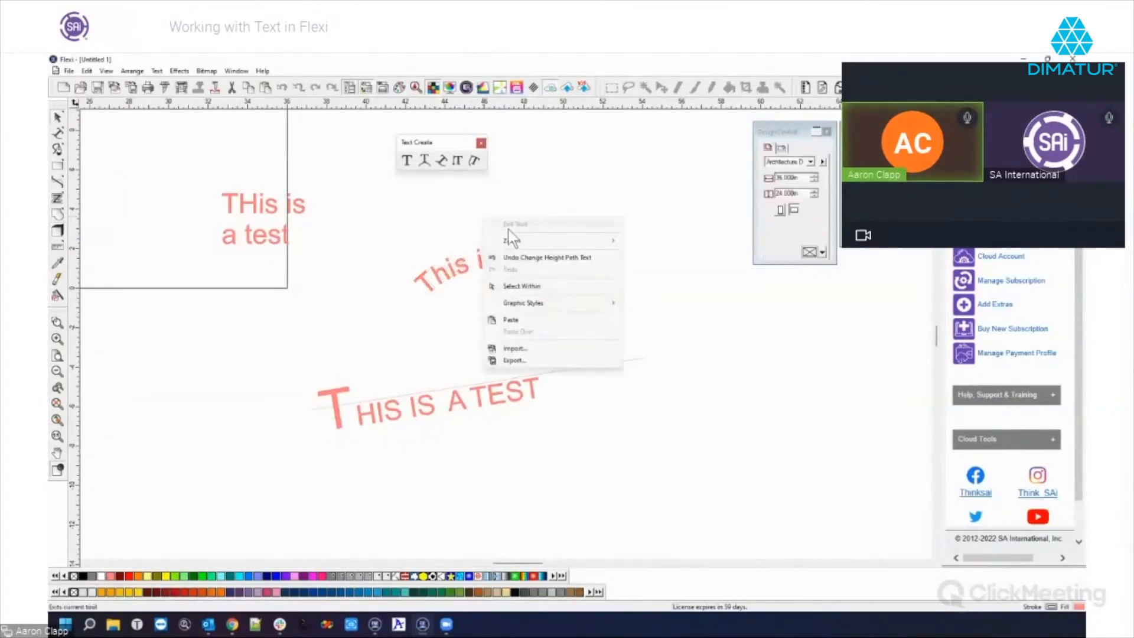
click(446, 242)
Check which Adobe filters are available for the arc text
drag(387, 227, 603, 326)
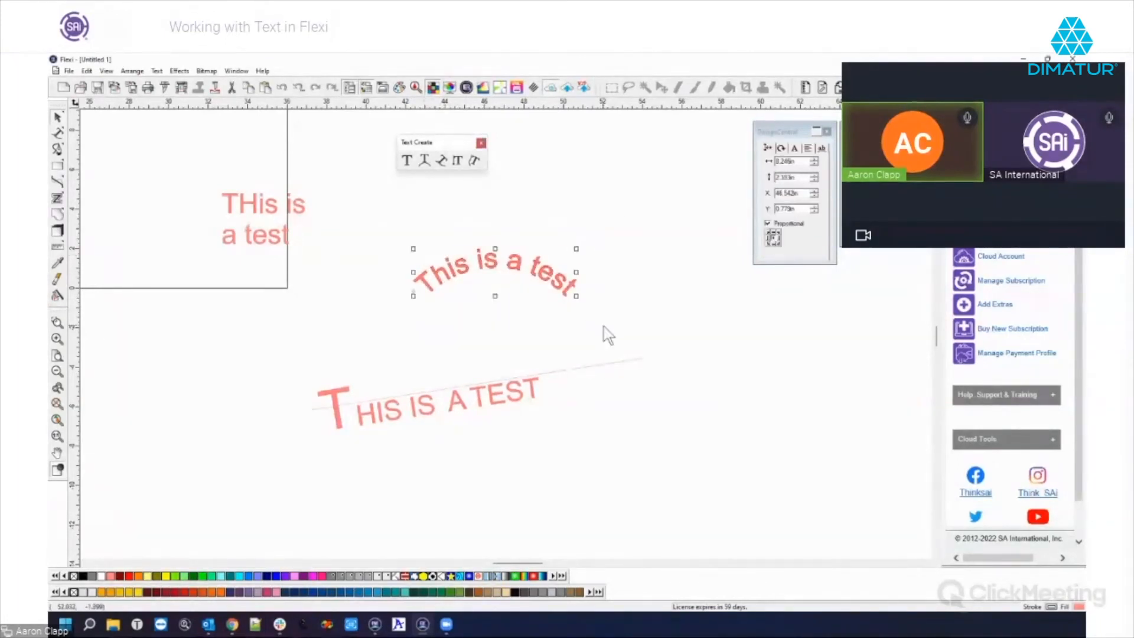
click(237, 72)
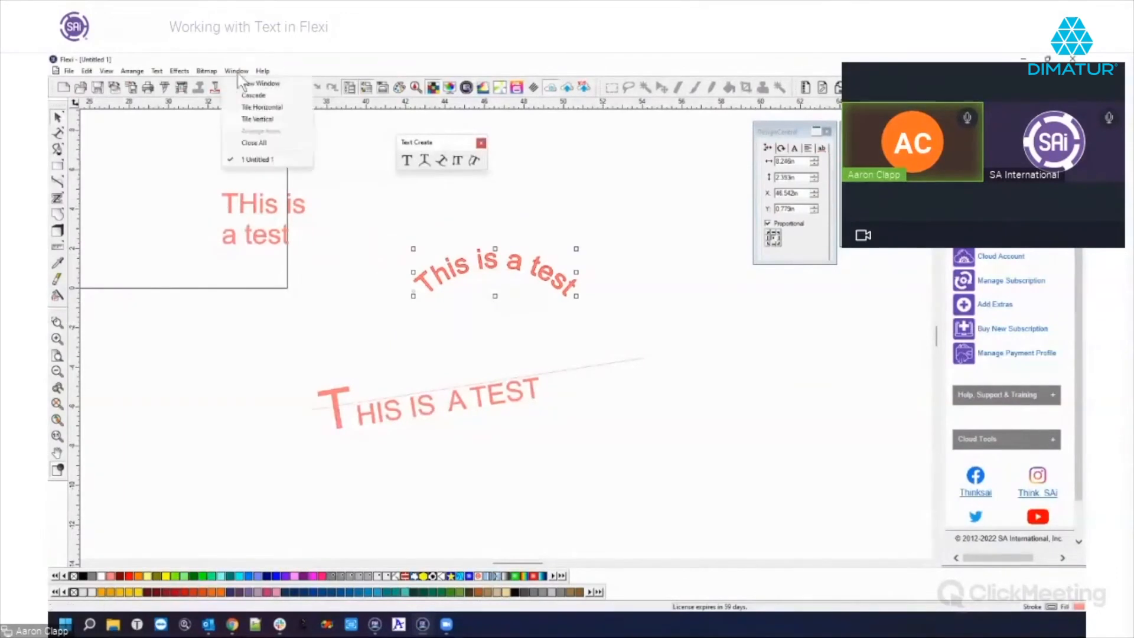
mouse_move(210, 73)
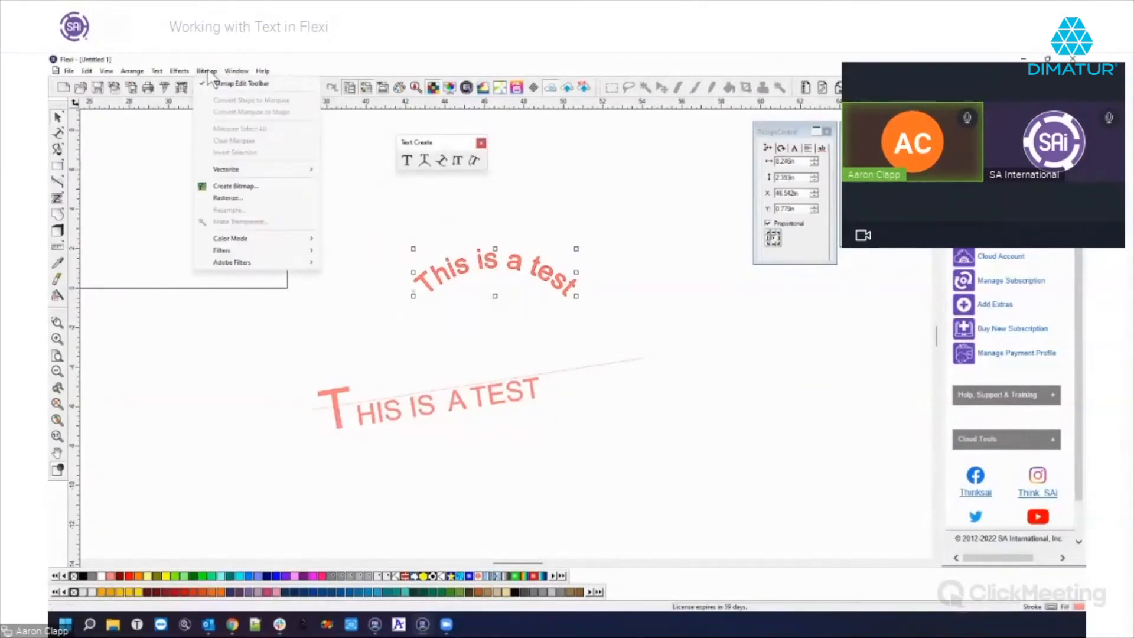
mouse_move(229, 264)
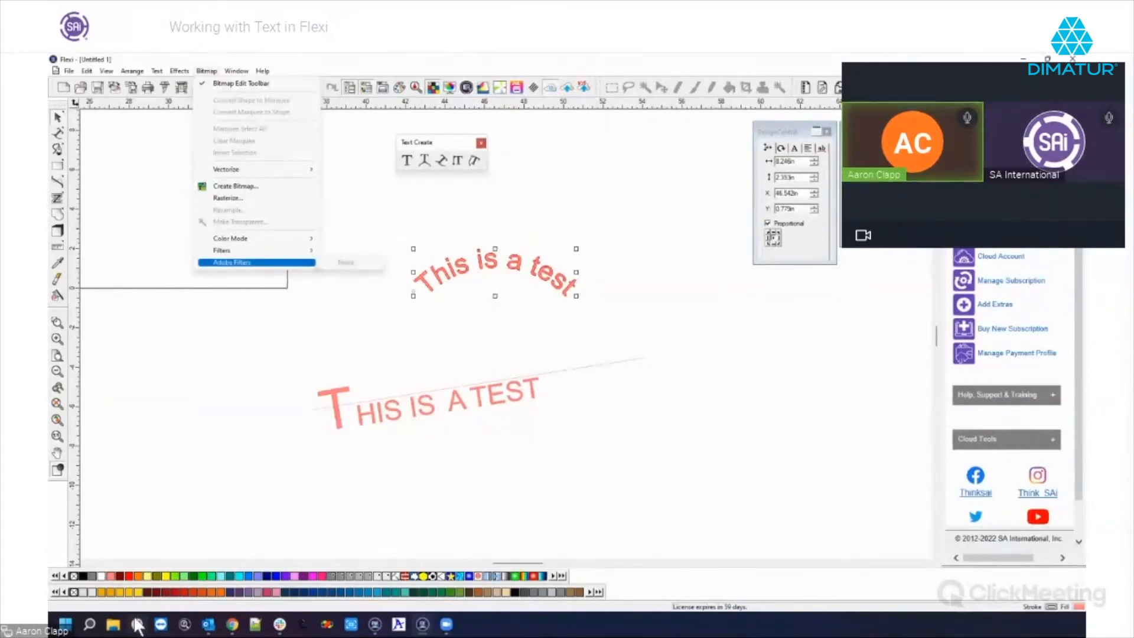
Switch to File Explorer and open the SAi folder under Program Files (x86) on the C: drive
click(113, 625)
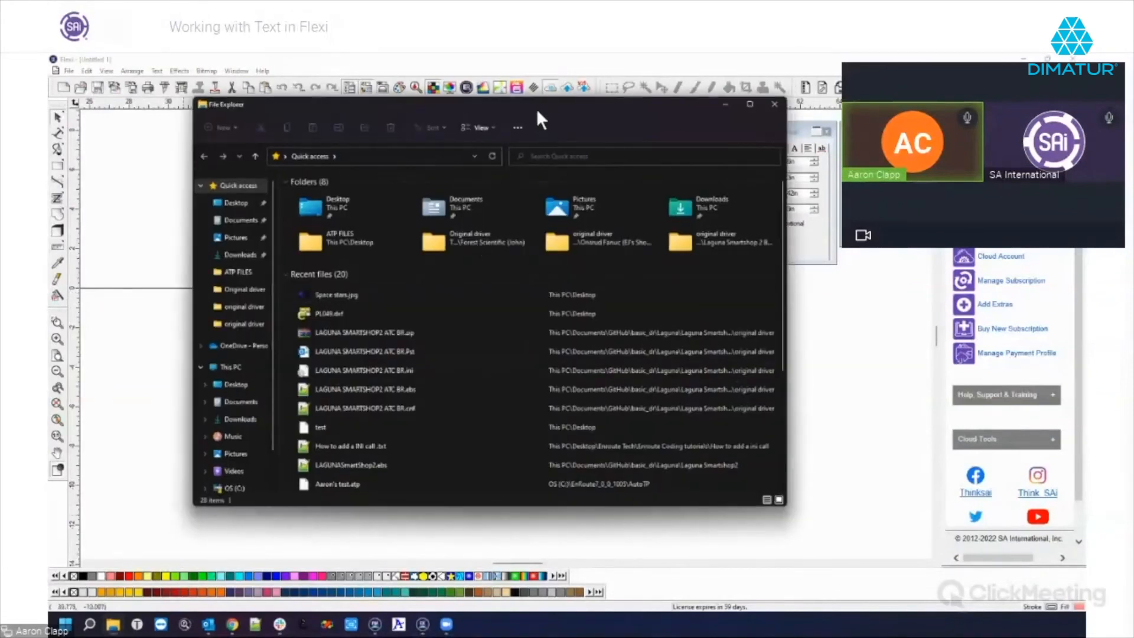
drag(537, 111, 633, 128)
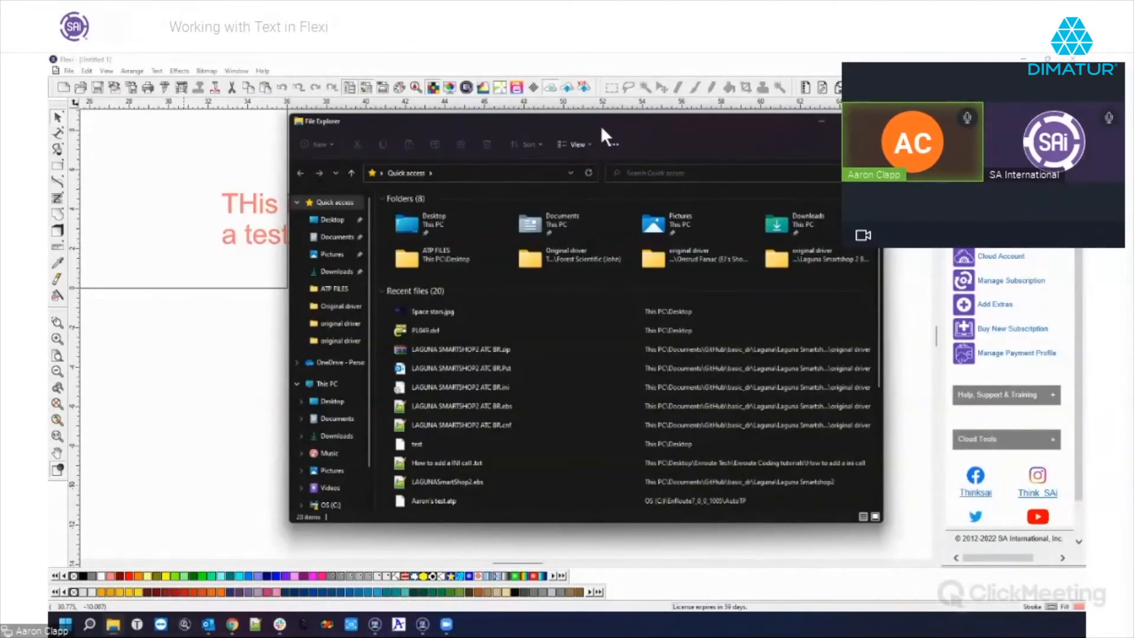
click(327, 384)
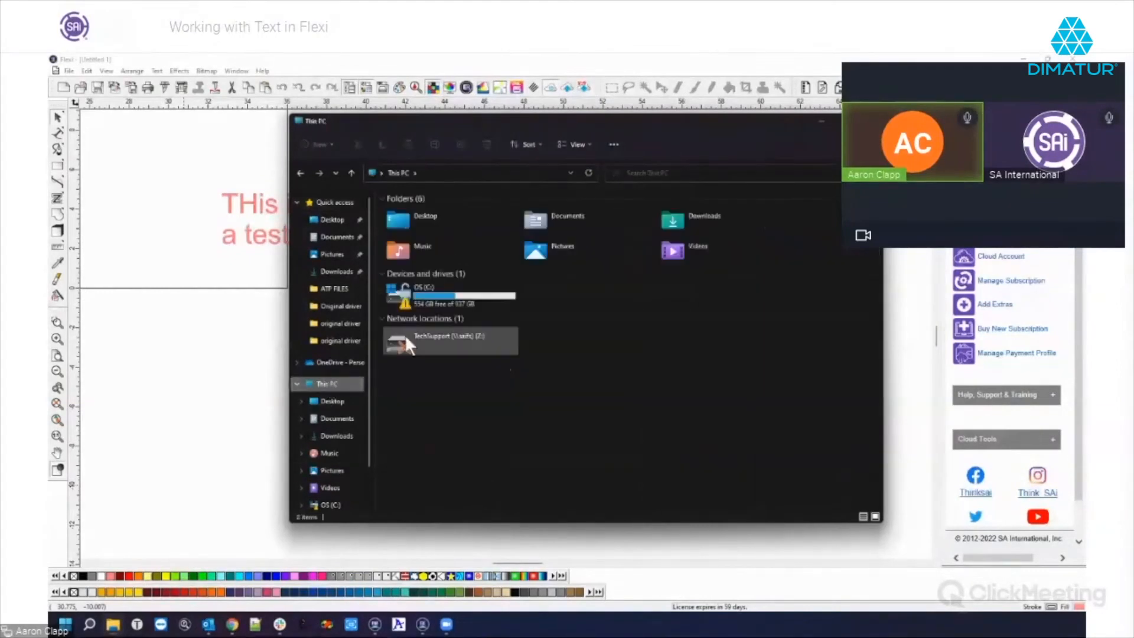
double_click(402, 293)
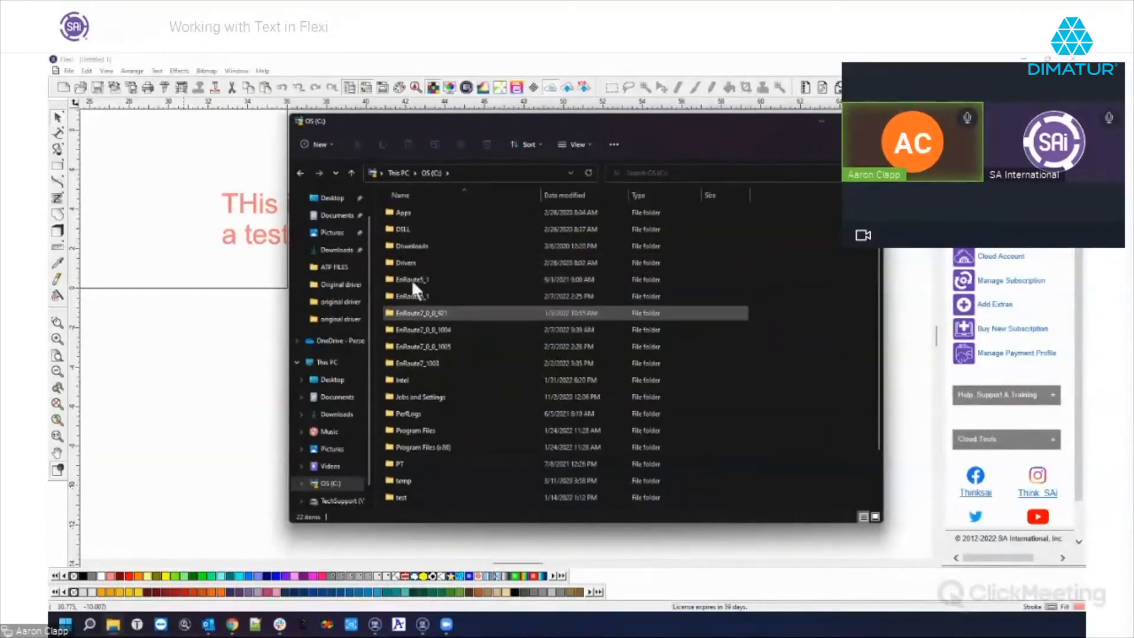
click(413, 449)
double_click(413, 445)
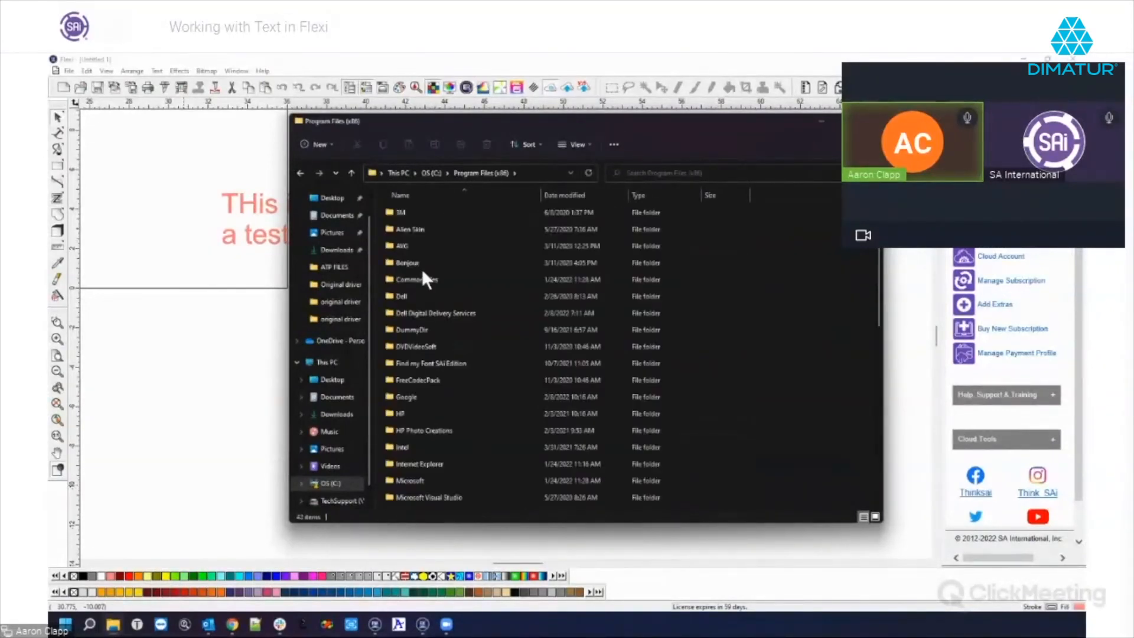
key(s)
double_click(412, 268)
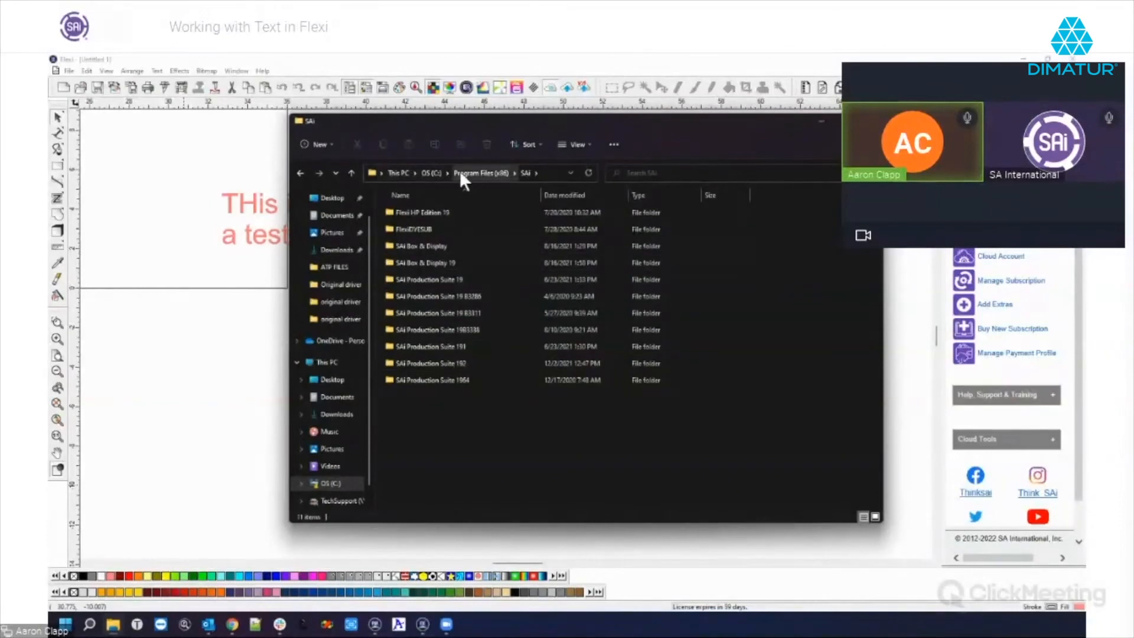
Inspect the Adobe Plug-ins folder of SAi Production Suite 21 build 3512 under C:\Program Files\SAi, and close File Explorer
click(431, 172)
double_click(426, 430)
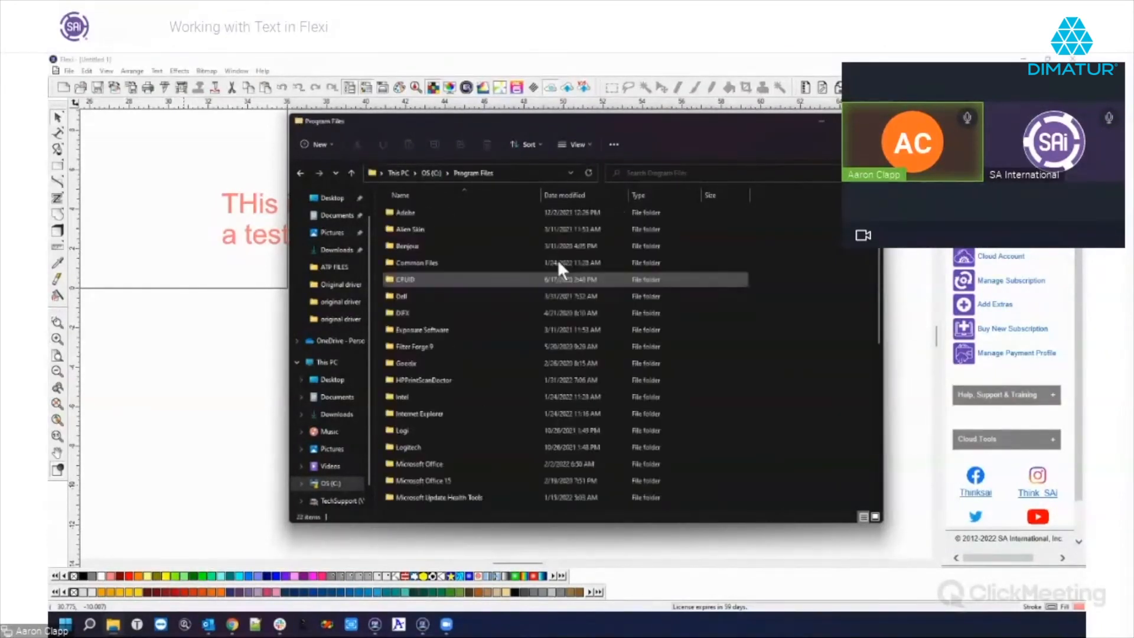
scroll(438, 395, down, 2)
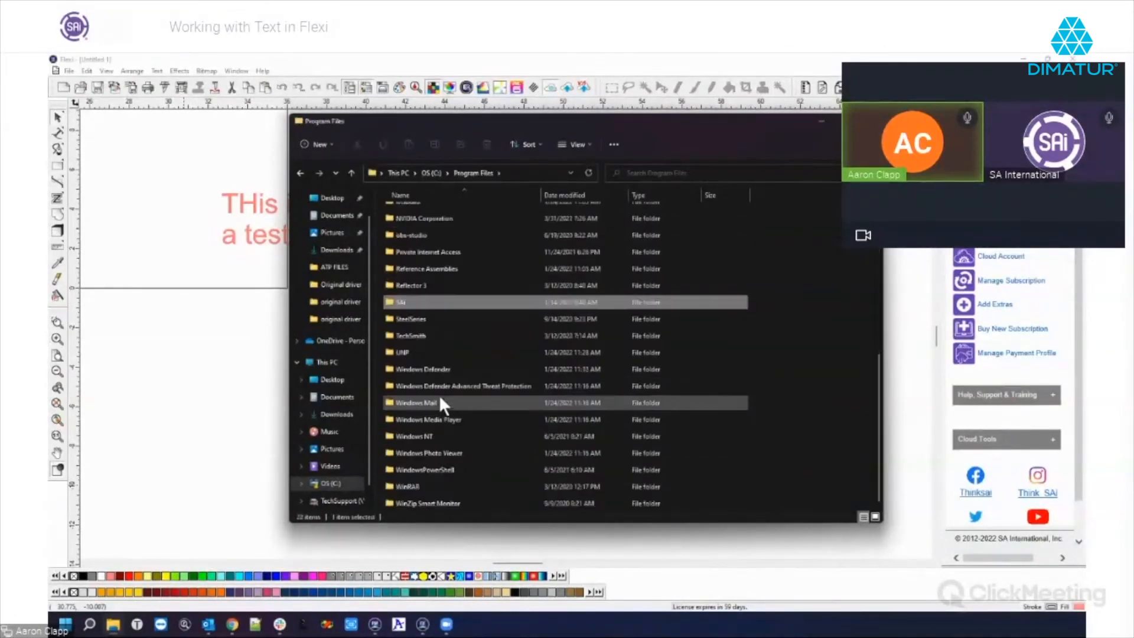
double_click(420, 297)
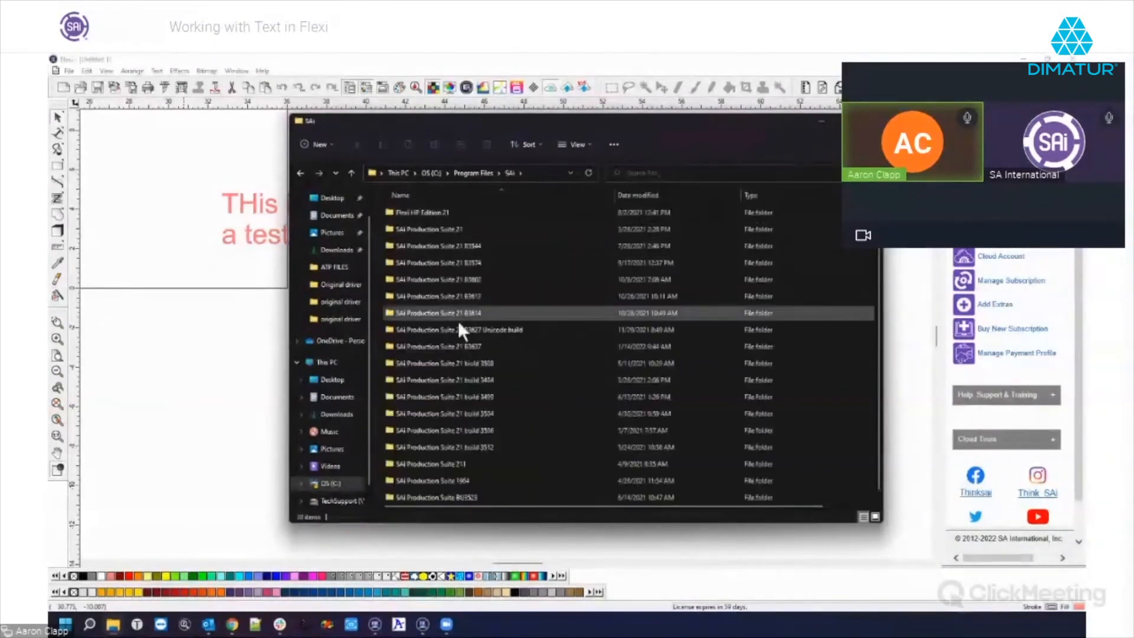
double_click(451, 447)
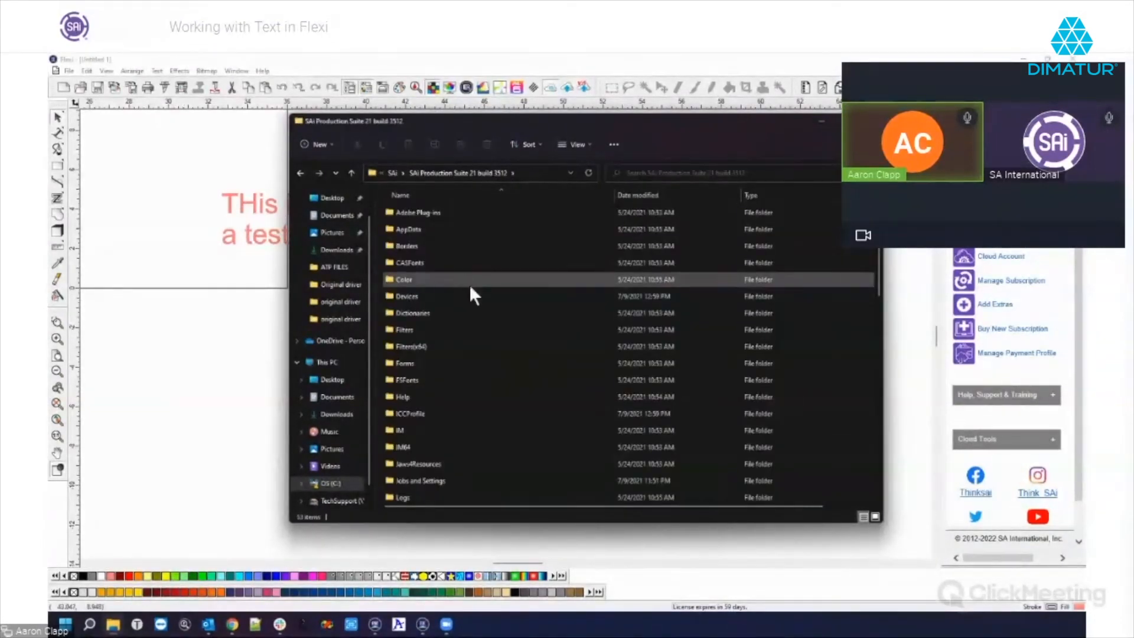
click(421, 212)
double_click(421, 211)
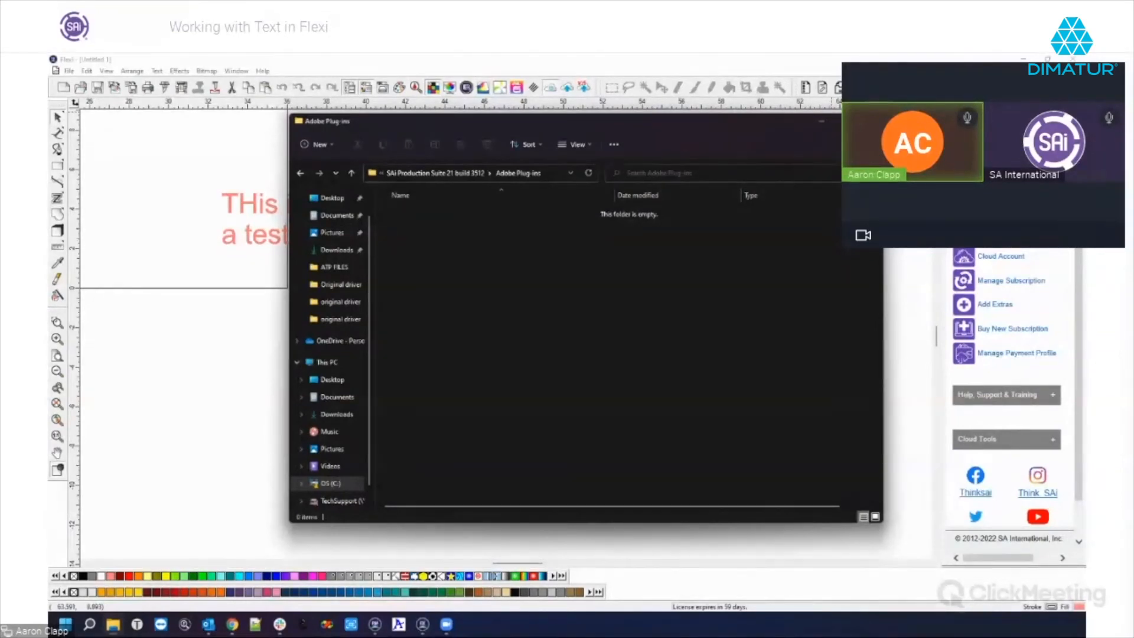
click(869, 121)
Reselect the arc text in Flexi and examine its standard bitmap filters and Adobe filters
click(482, 324)
drag(394, 223, 627, 326)
click(206, 71)
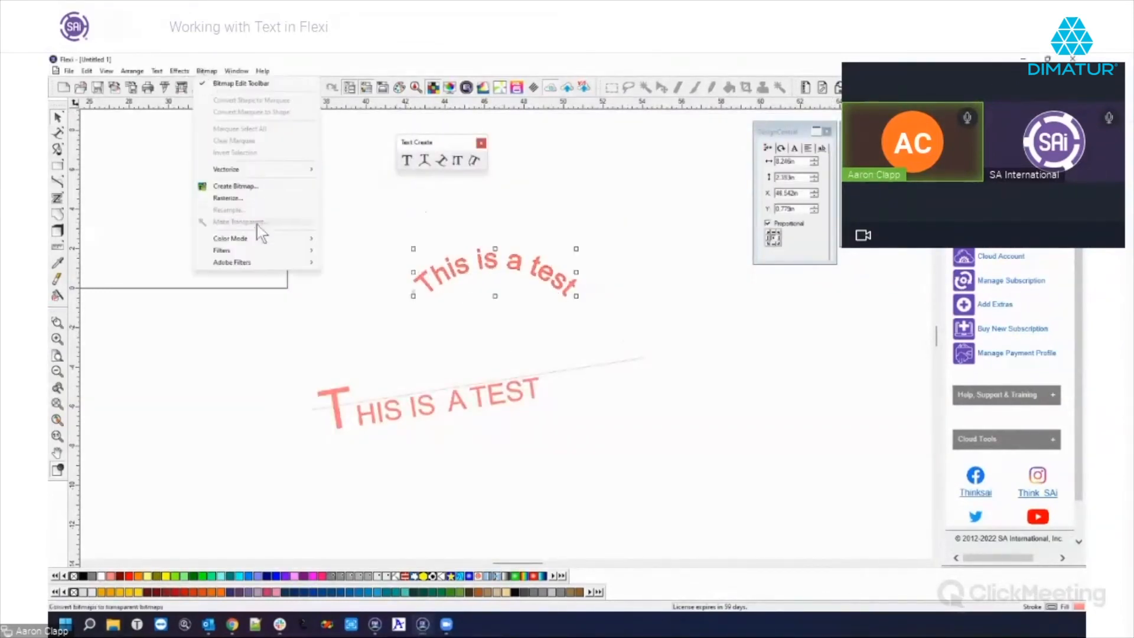
mouse_move(261, 265)
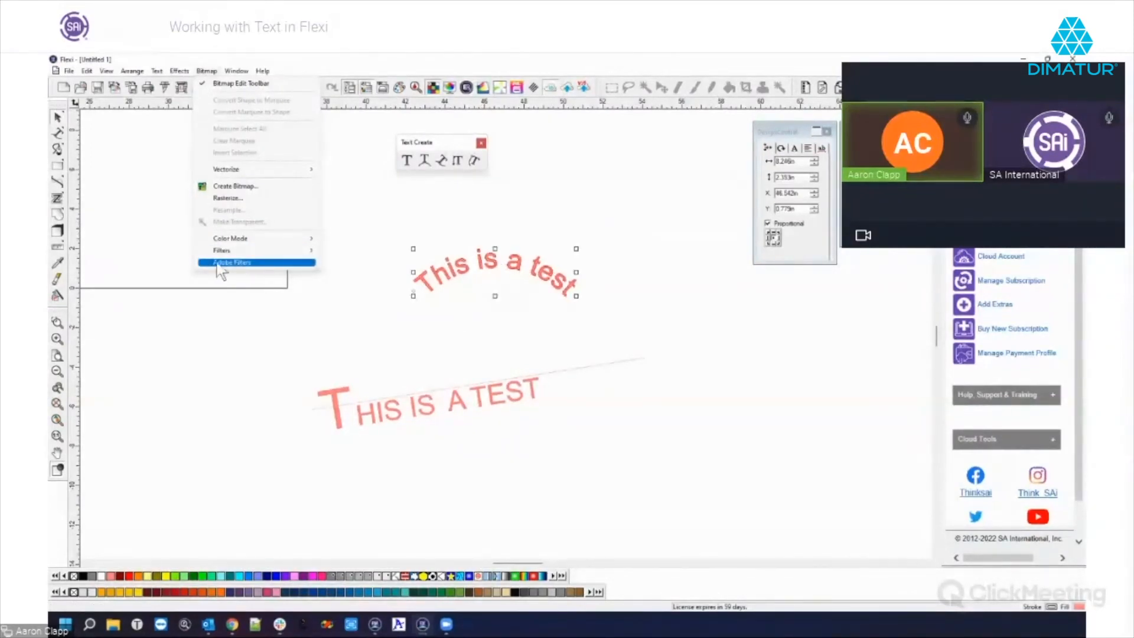
mouse_move(298, 271)
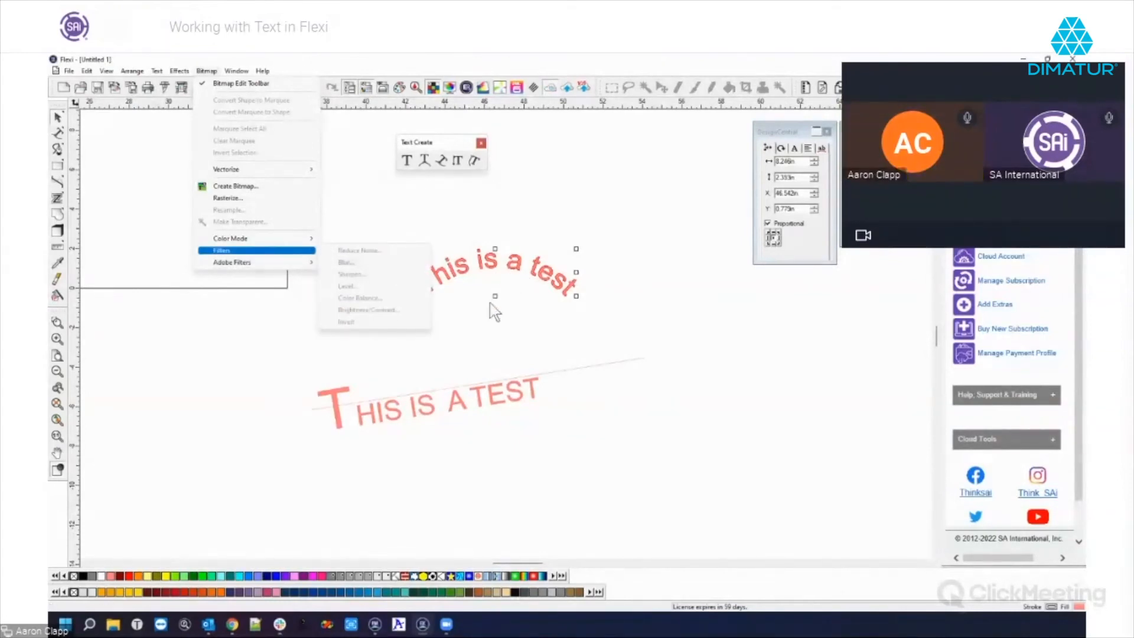
Select the regular, arc and path texts together and check their available Adobe filters
click(645, 300)
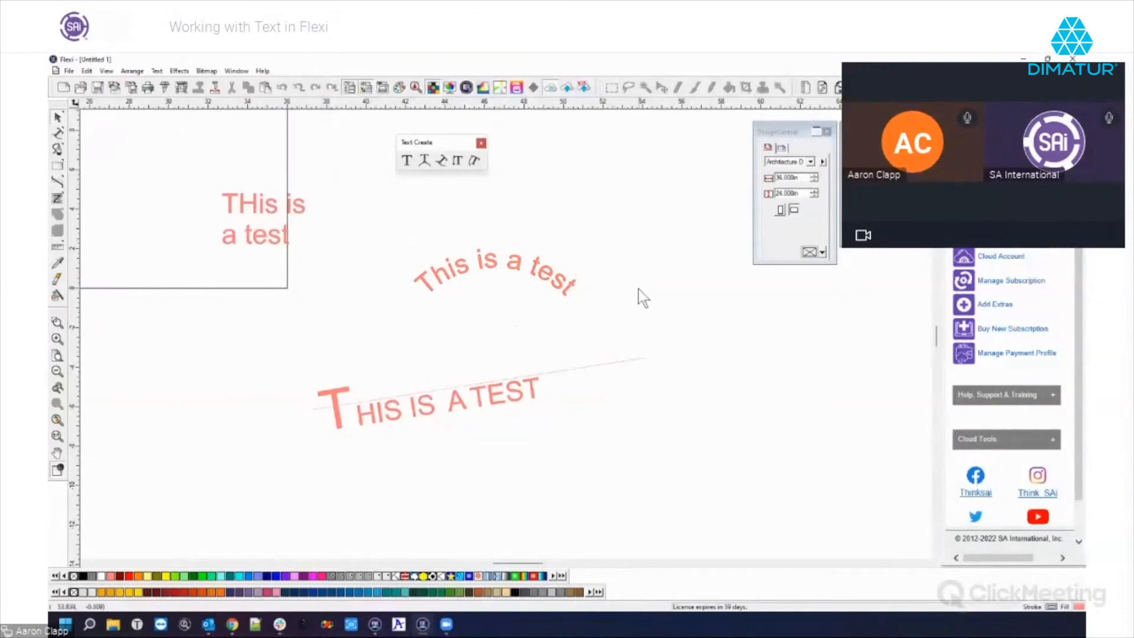
drag(182, 166, 707, 466)
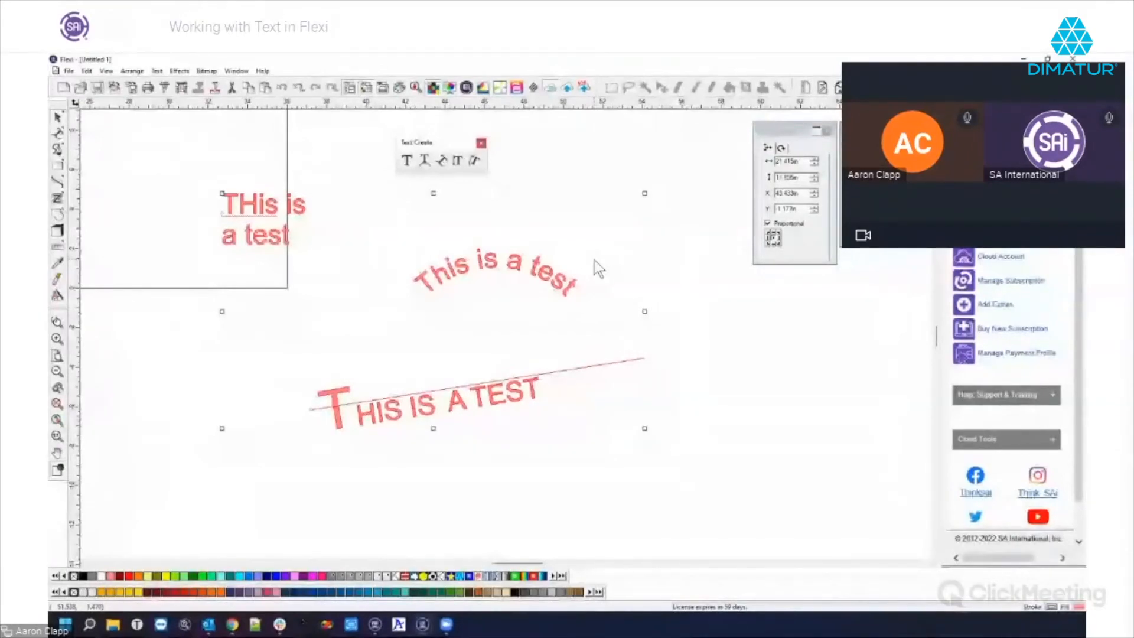
click(237, 71)
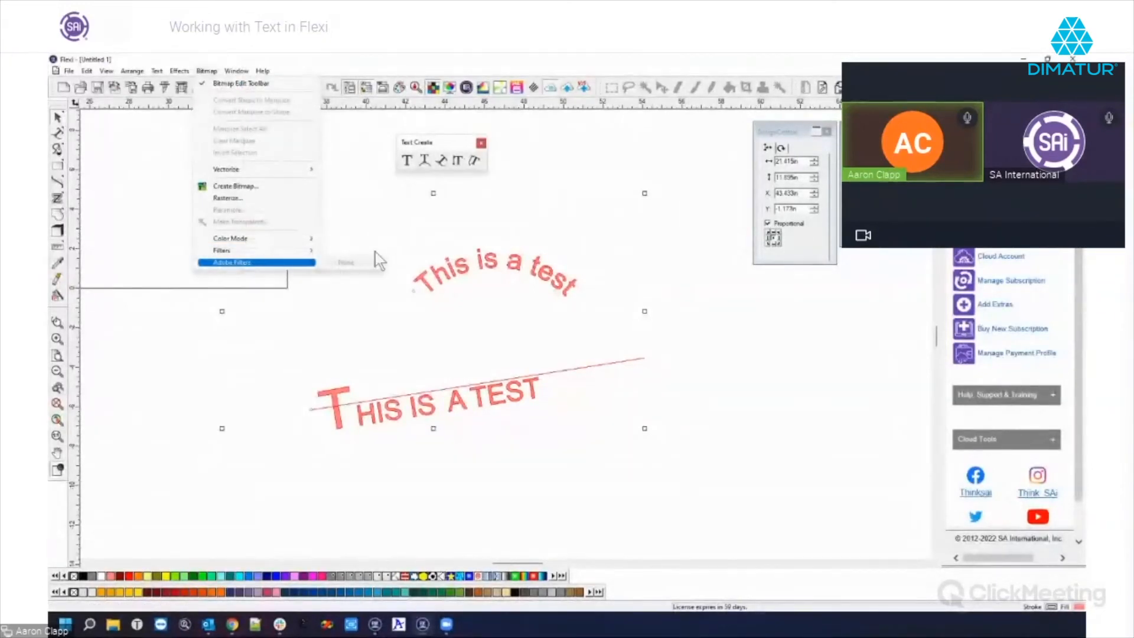
click(352, 223)
drag(202, 160, 690, 467)
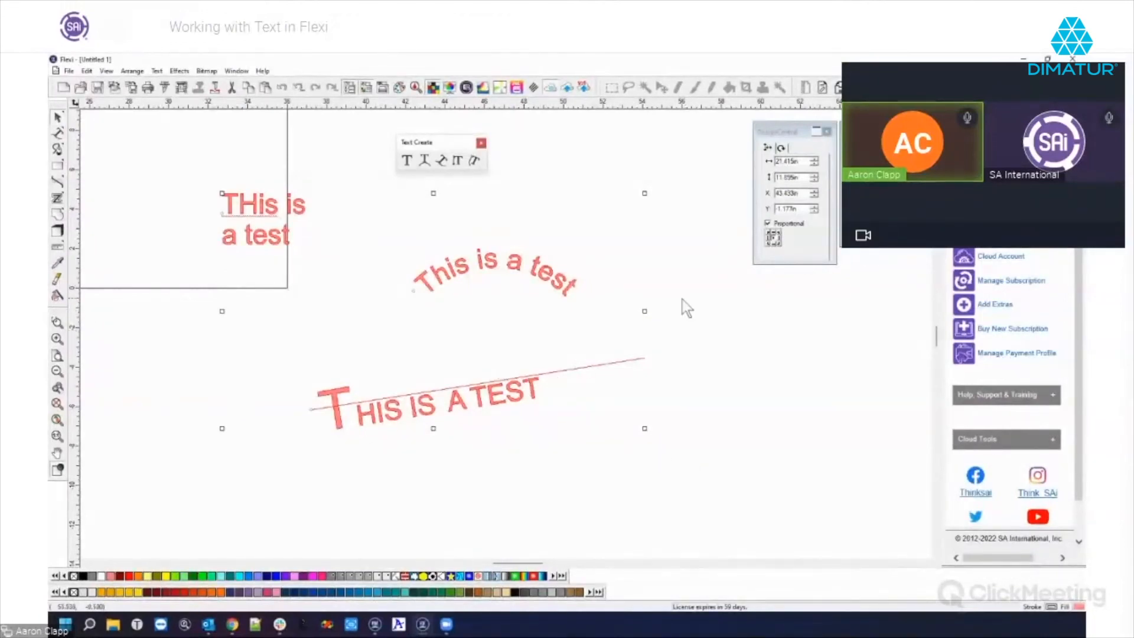
click(494, 314)
drag(209, 177, 302, 247)
click(444, 277)
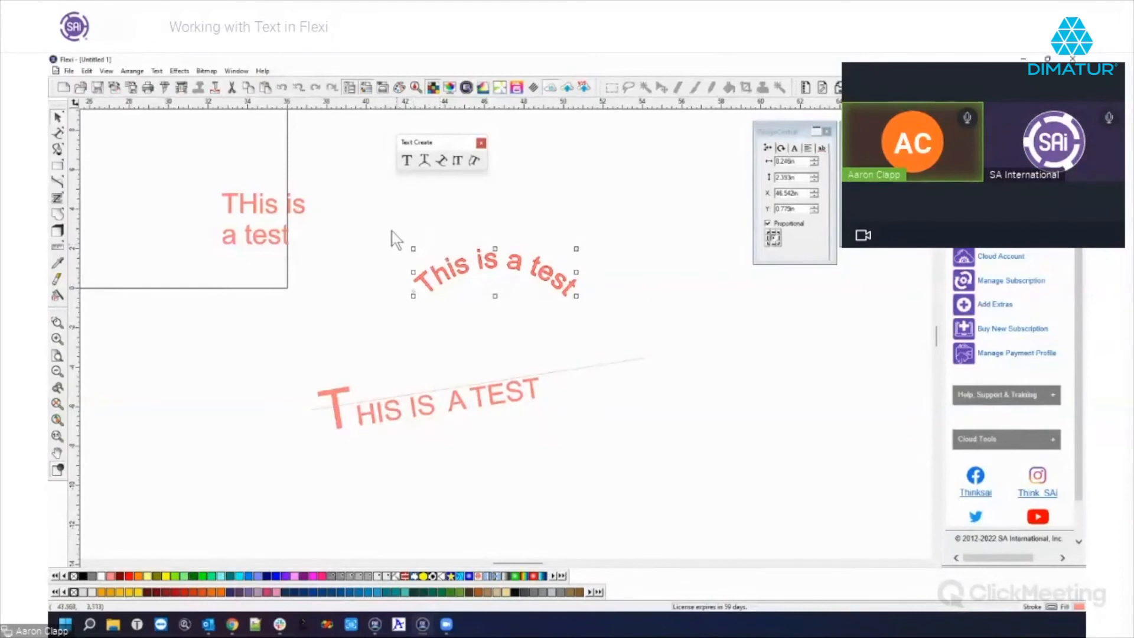
click(349, 239)
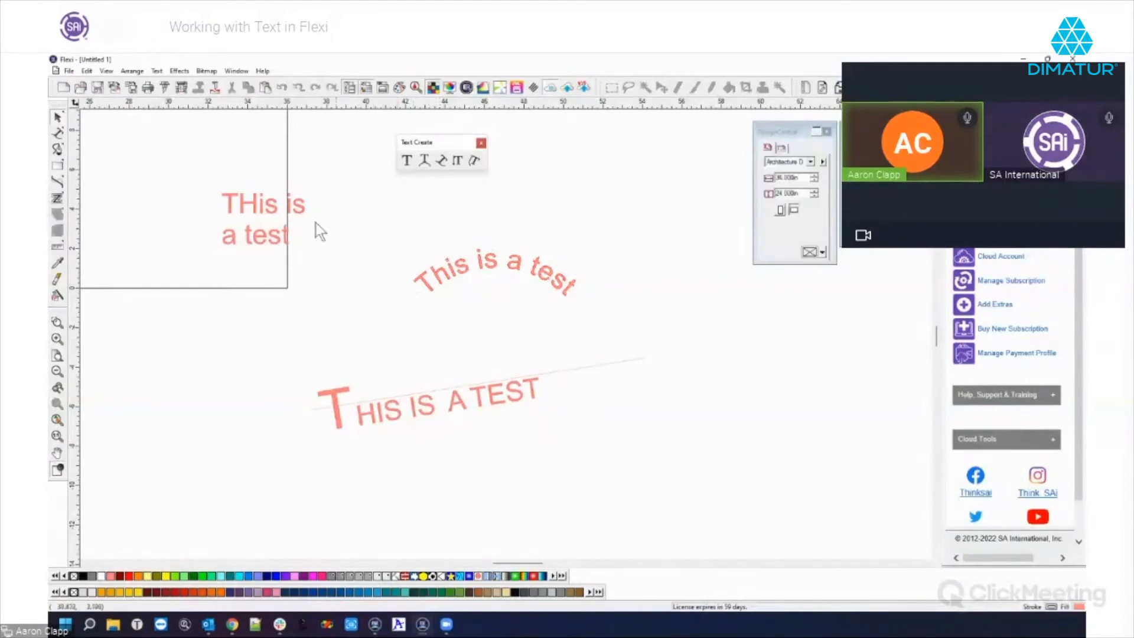
Break apart the regular two-line "THis is a test" text into separate letter shapes
click(230, 242)
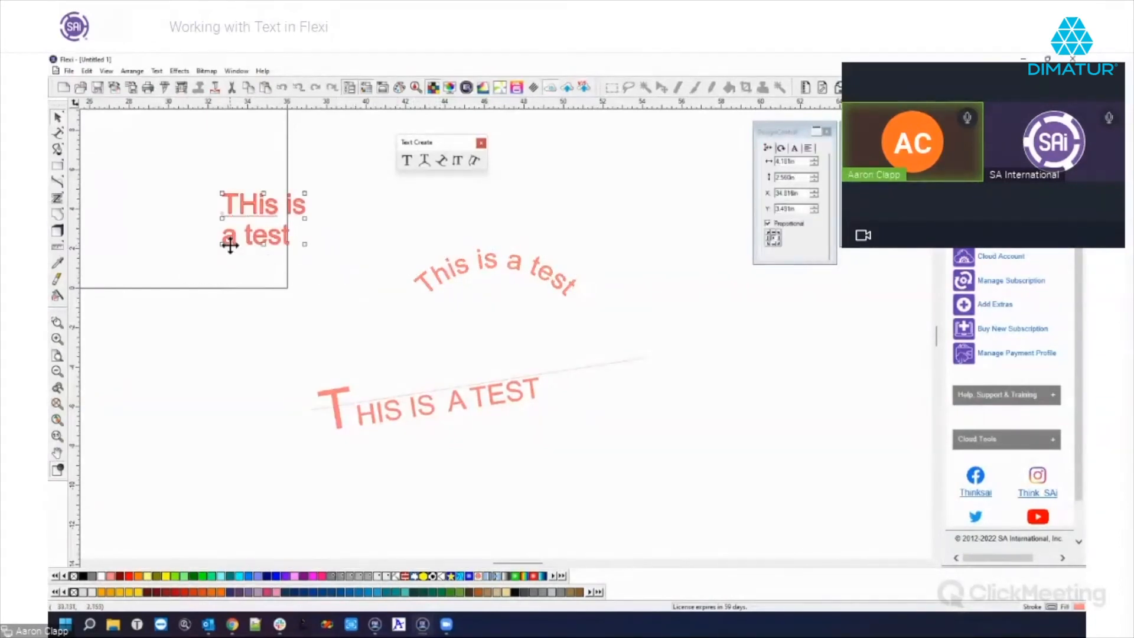
scroll(232, 248, up, 5)
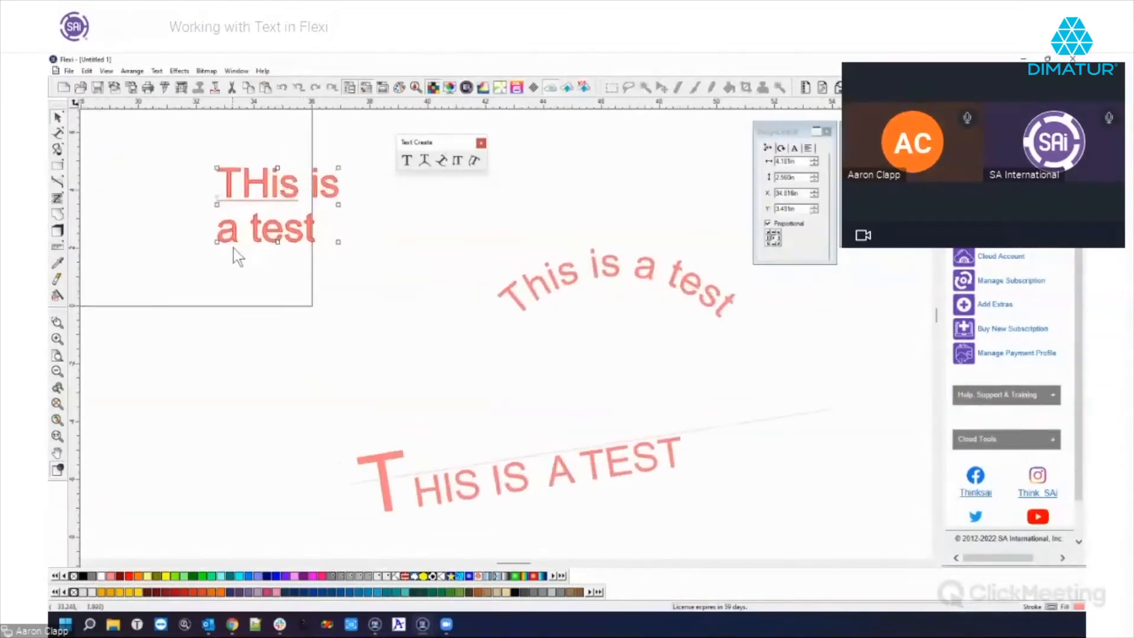
scroll(222, 163, up, 1)
scroll(265, 196, down, 5)
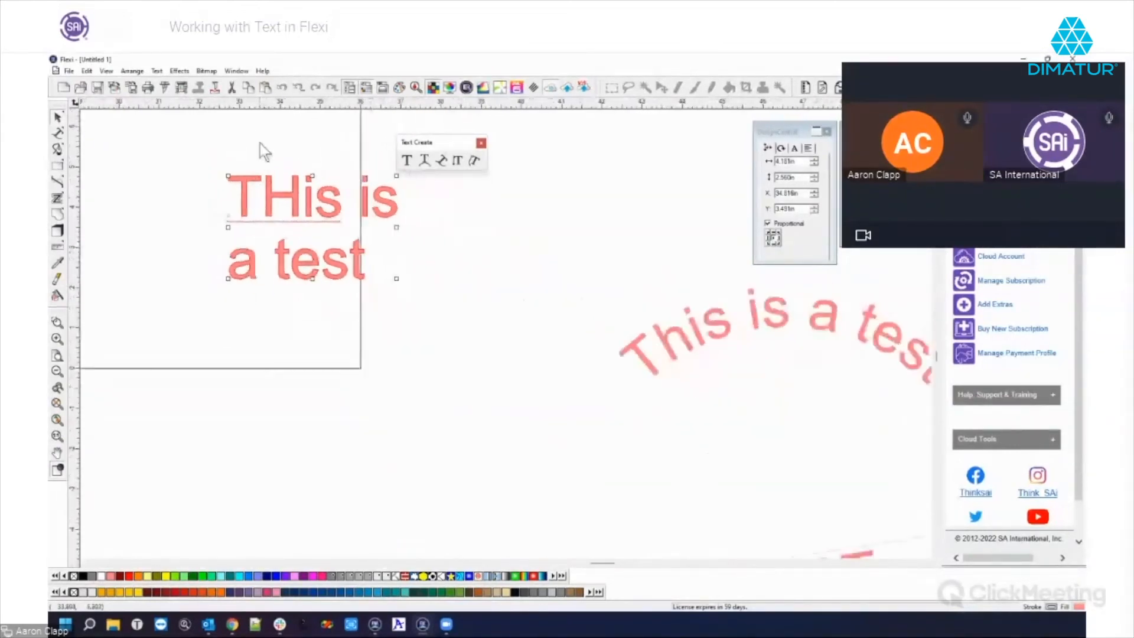
scroll(251, 129, up, 6)
scroll(278, 210, up, 2)
scroll(291, 246, down, 3)
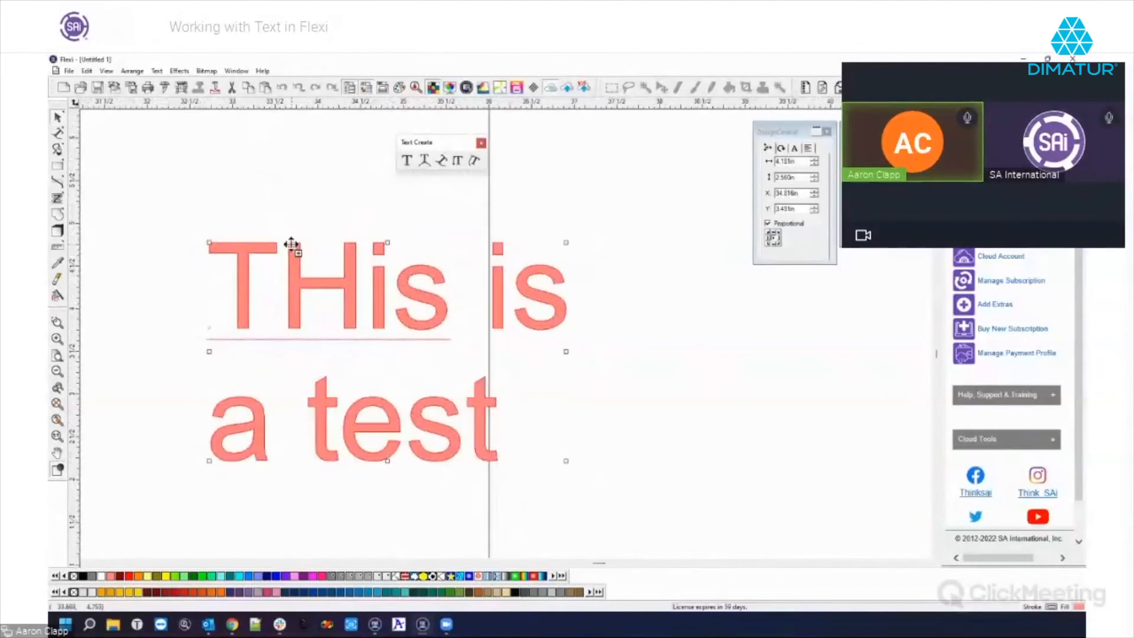
click(156, 71)
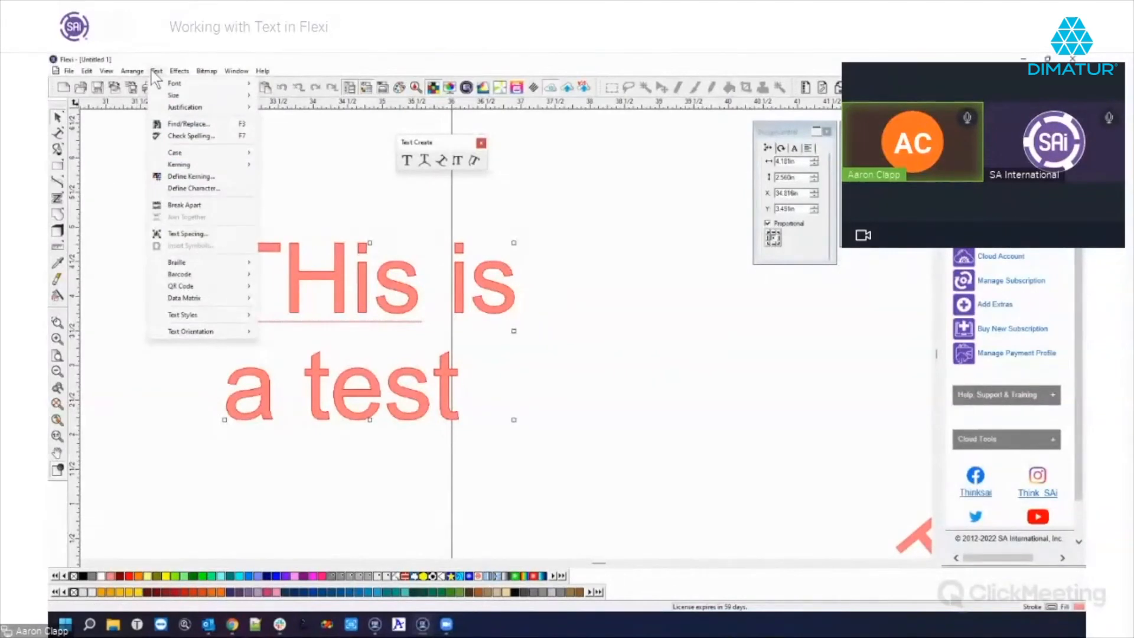
click(184, 205)
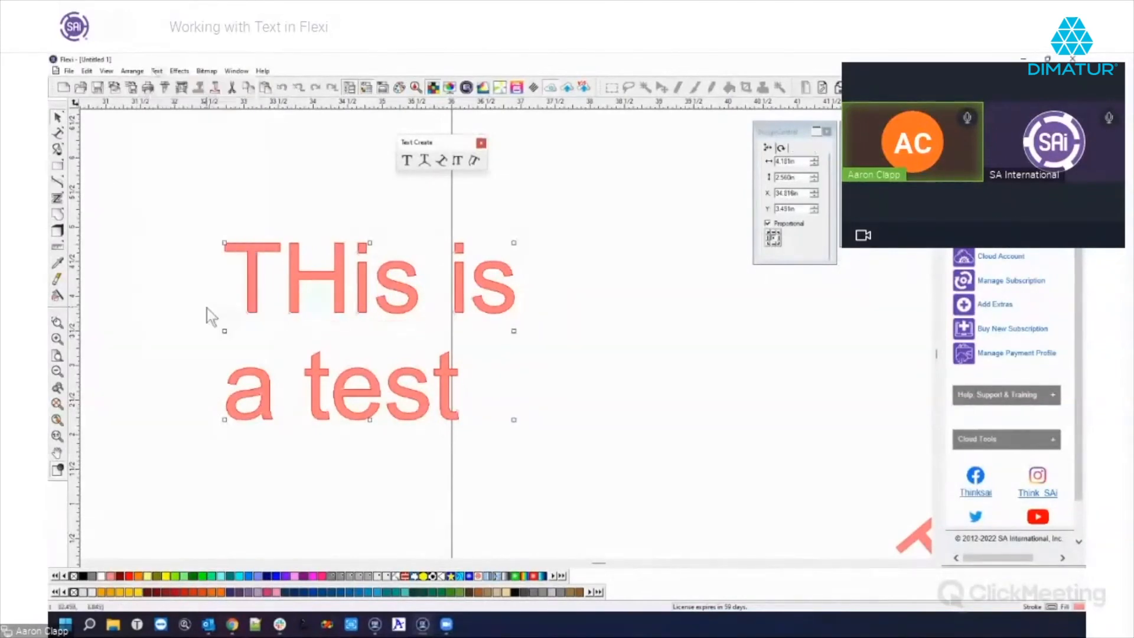
Reshape the foot of the first "t" in "test" by moving one of its outline points upward
click(207, 307)
click(329, 415)
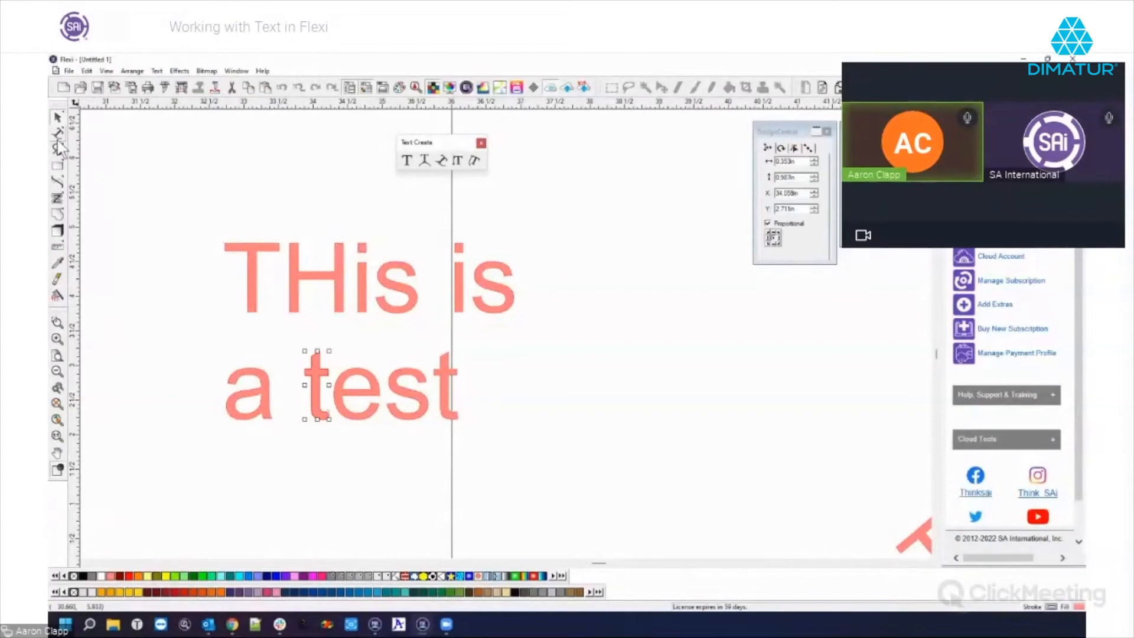
click(62, 184)
click(78, 190)
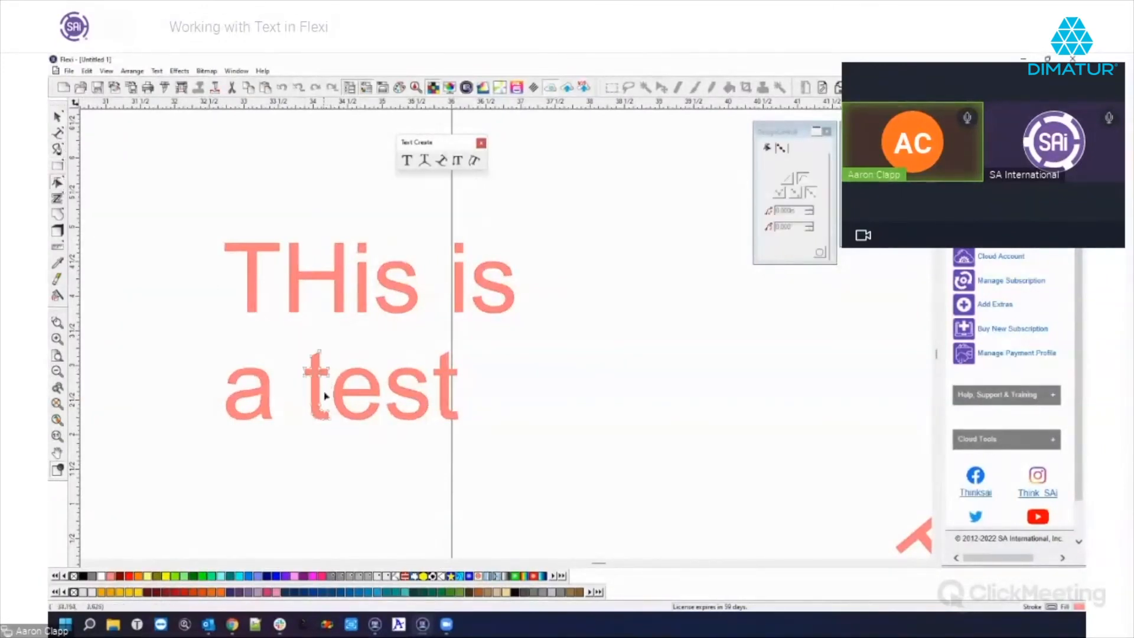
scroll(322, 408, up, 2)
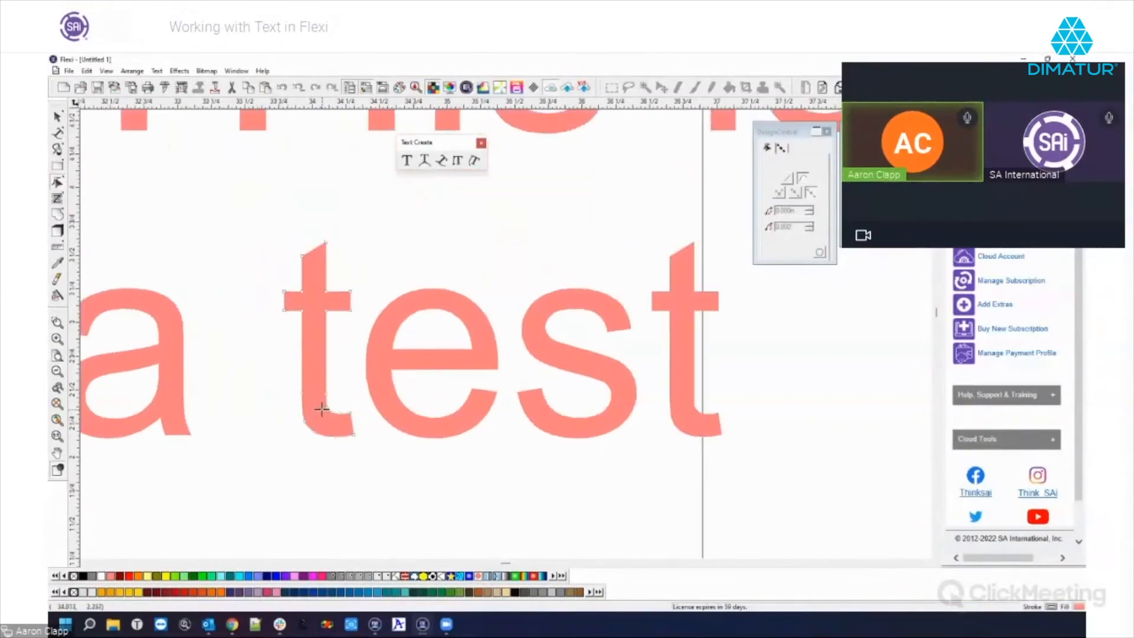
scroll(322, 409, up, 3)
drag(380, 413, 381, 385)
scroll(381, 431, down, 4)
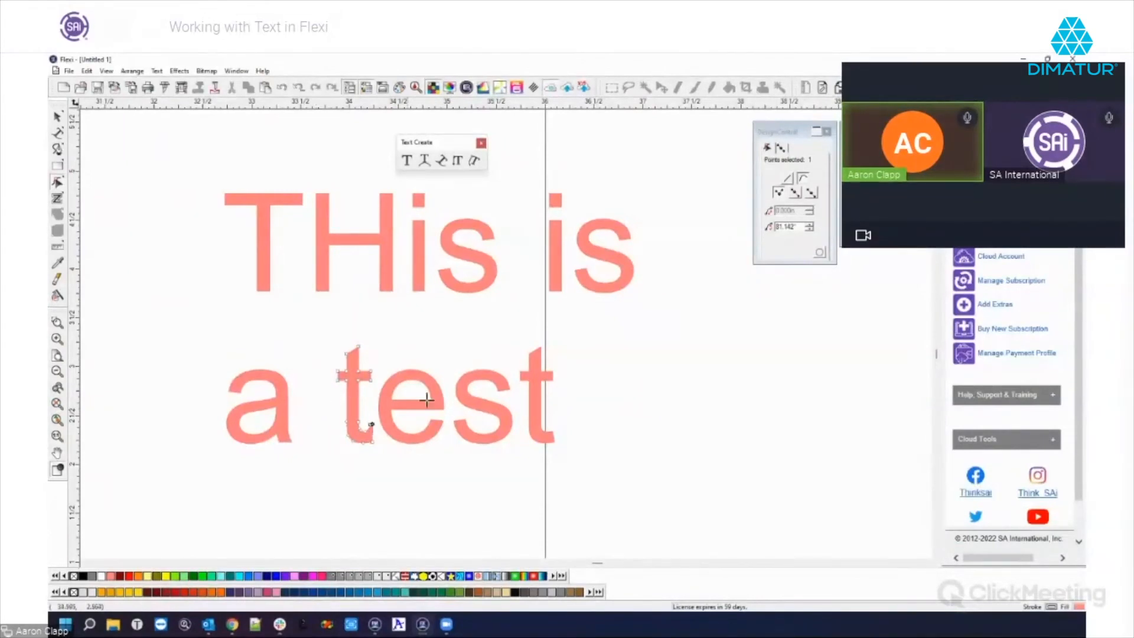
click(57, 117)
click(608, 416)
Examine the reshaped "t" within the broken-apart text and alongside the arc and path texts
scroll(613, 423, down, 4)
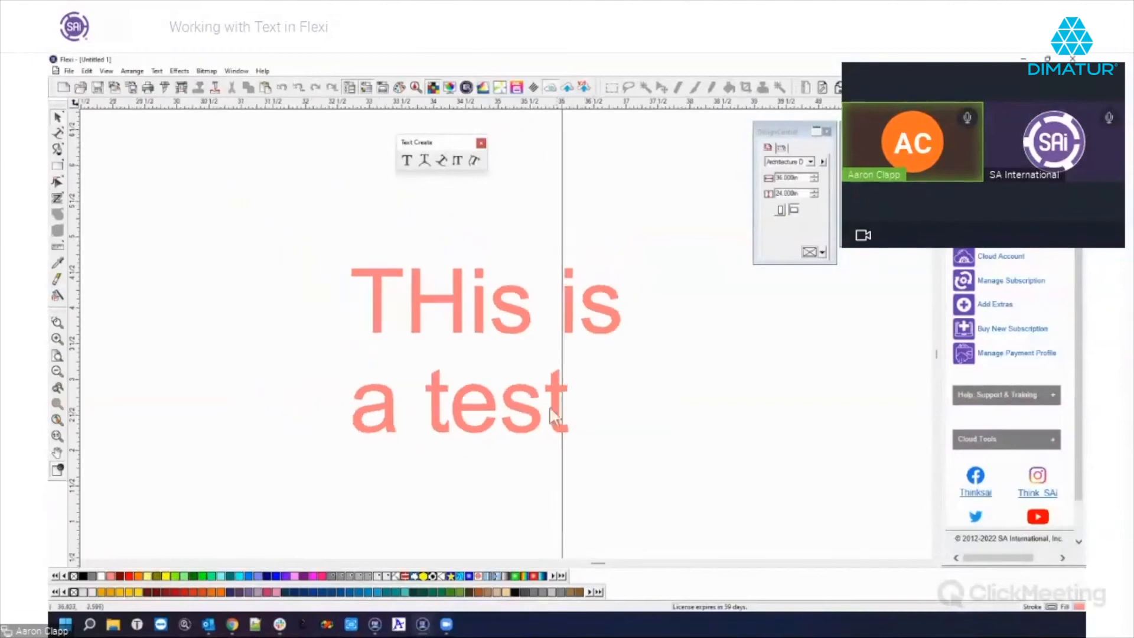
scroll(260, 386, down, 1)
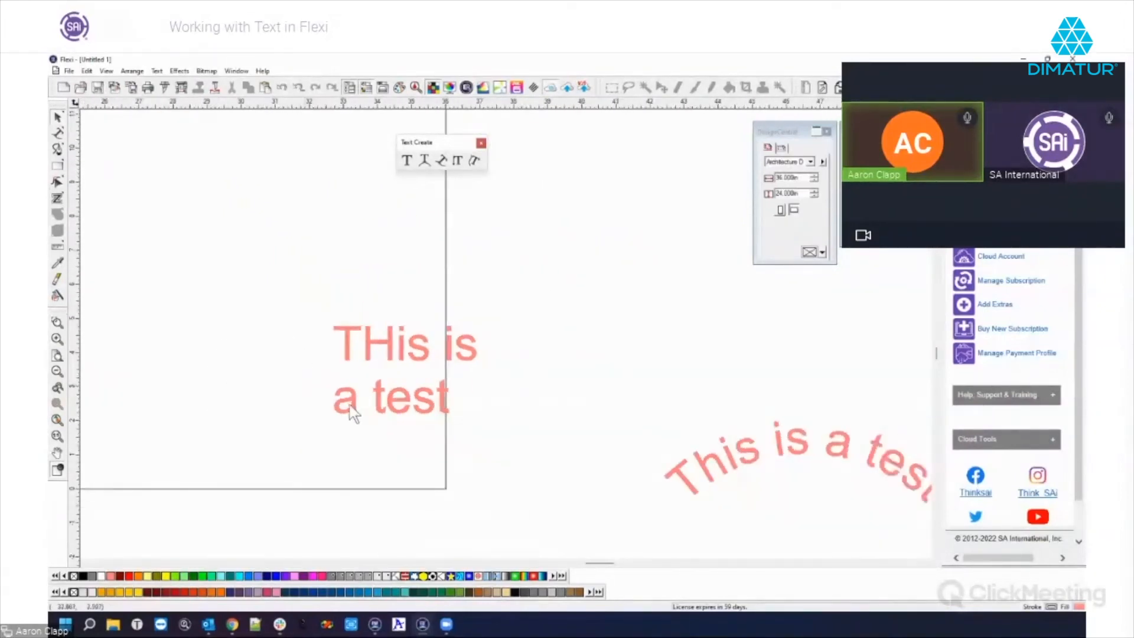
scroll(385, 421, up, 5)
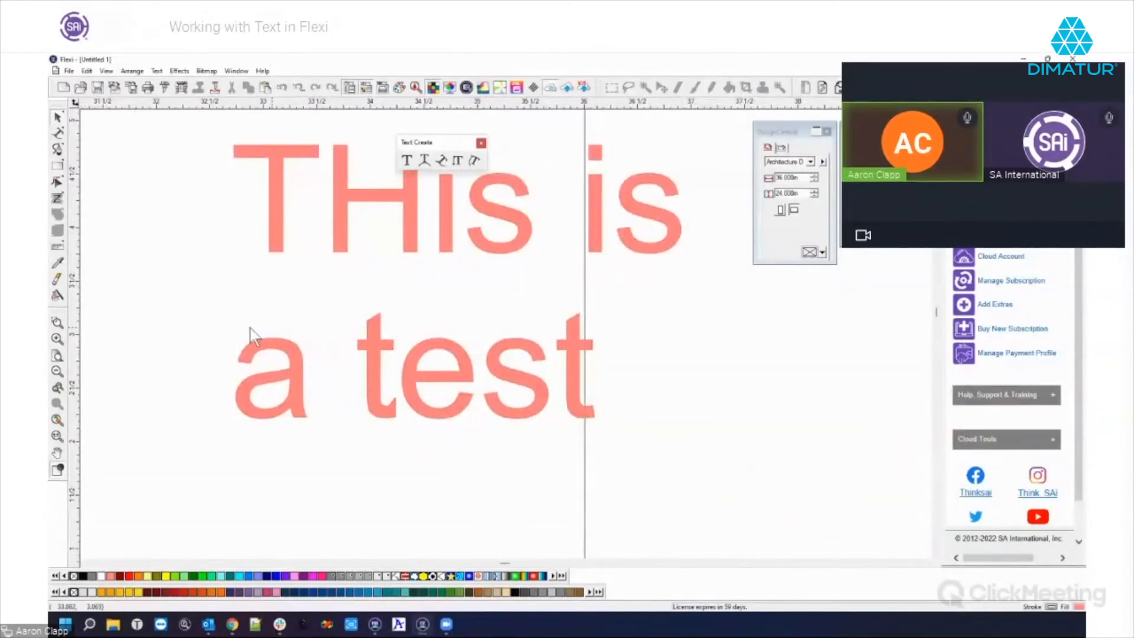
scroll(173, 377, down, 4)
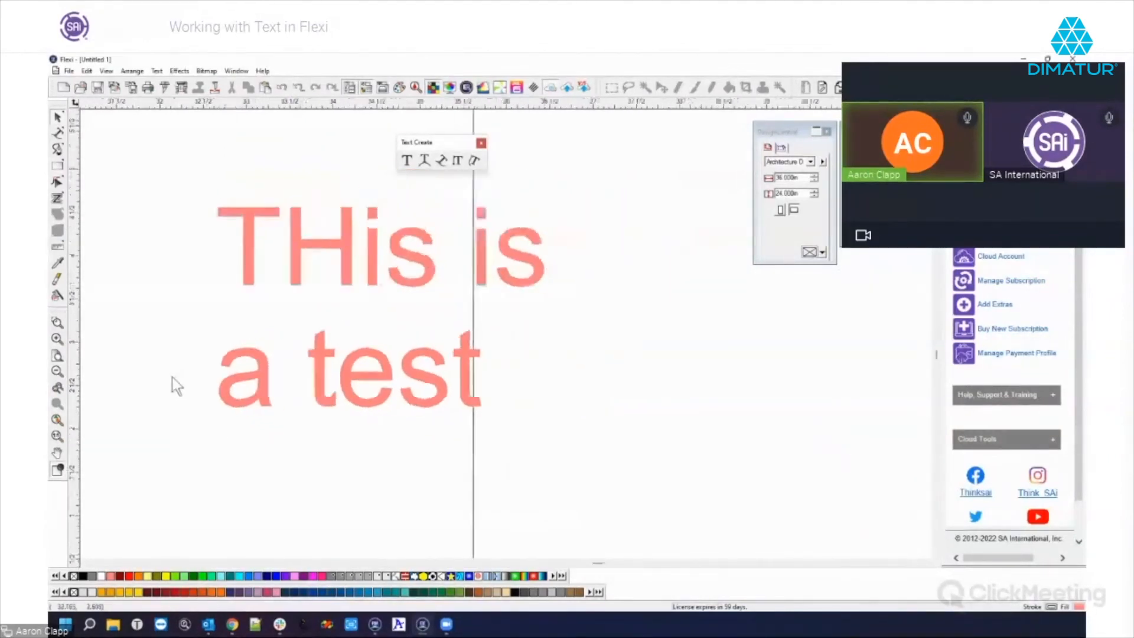
scroll(163, 380, down, 3)
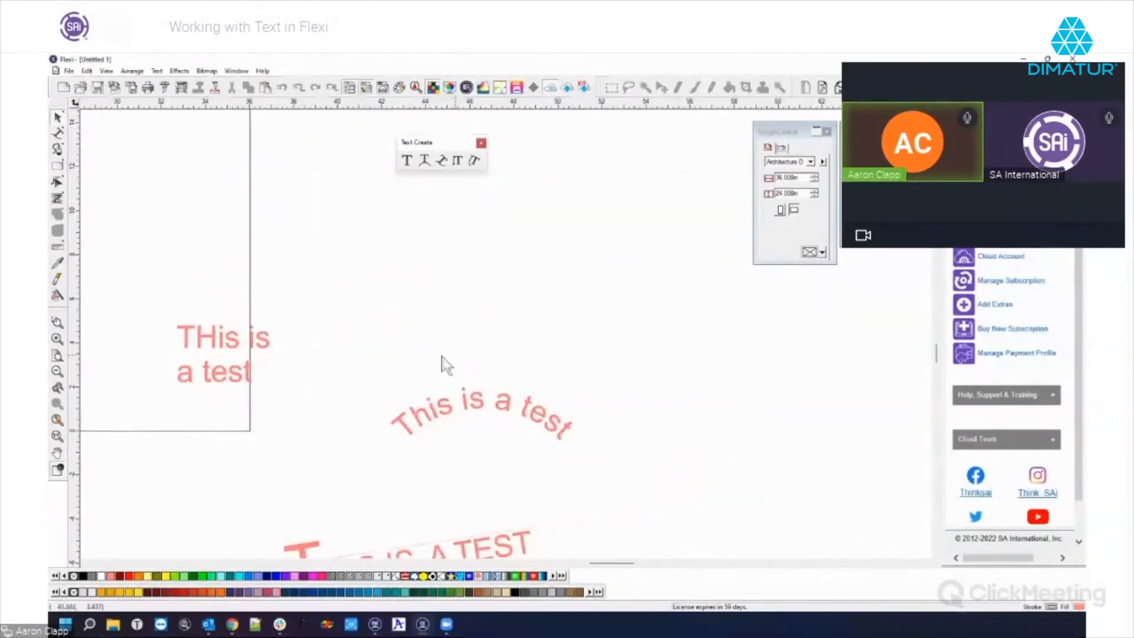
scroll(331, 401, down, 2)
scroll(207, 483, up, 1)
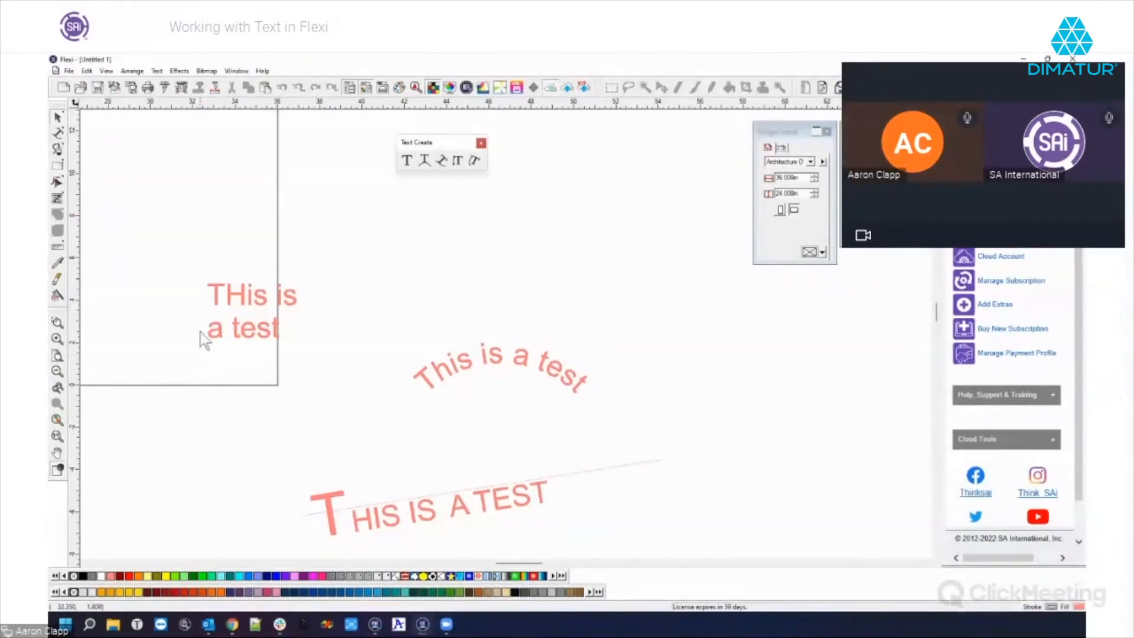
Delete the arc text and all the broken-apart letters, keeping only the path text
click(235, 293)
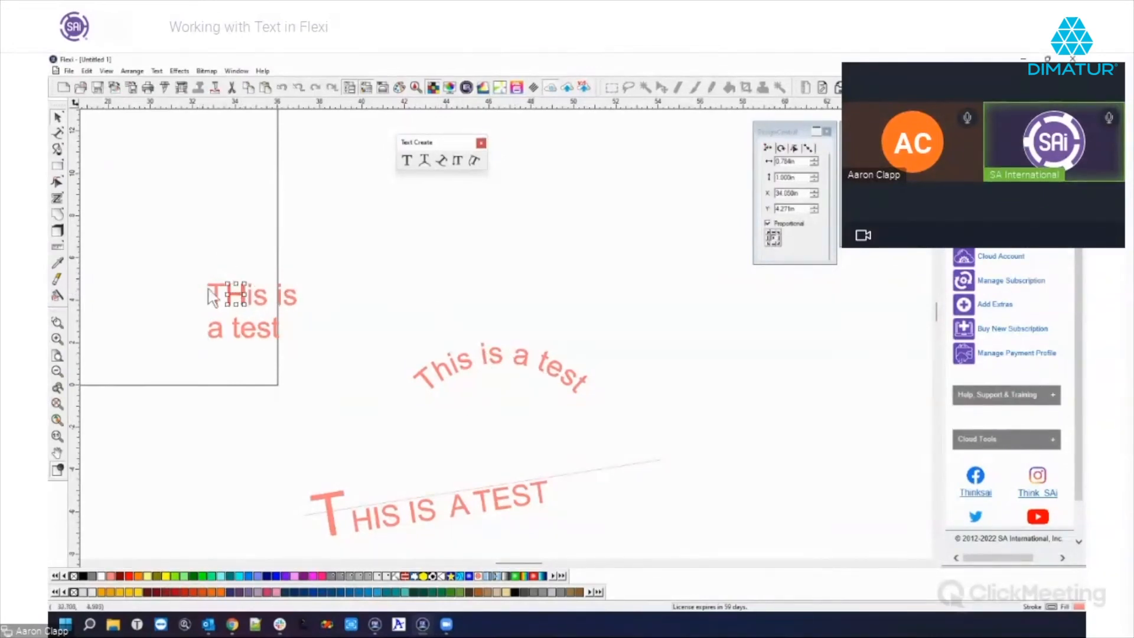
drag(393, 324, 691, 433)
key(Delete)
drag(182, 254, 445, 413)
key(Delete)
Create a new regular text reading "TEST" above the path text and select it as an object
click(58, 135)
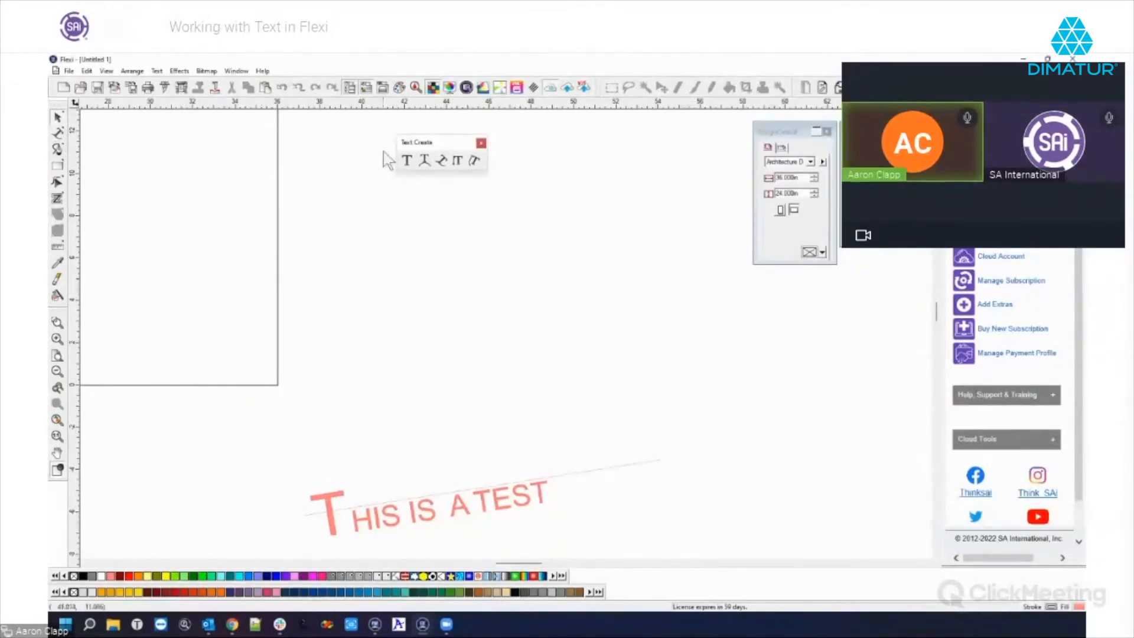
click(521, 239)
text(TEST)
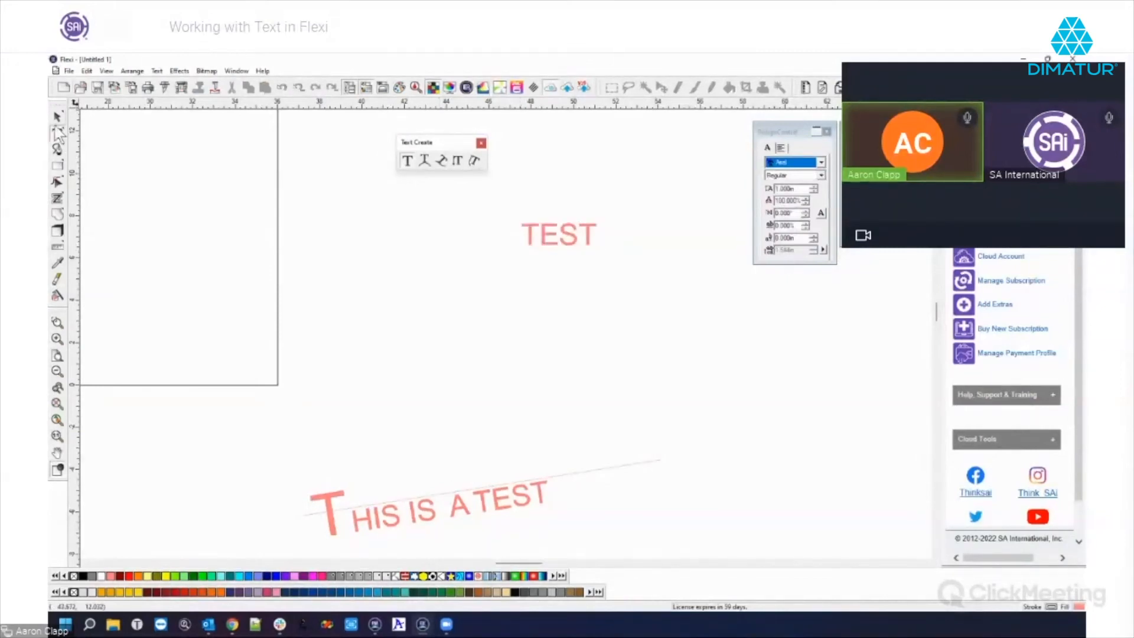
click(56, 123)
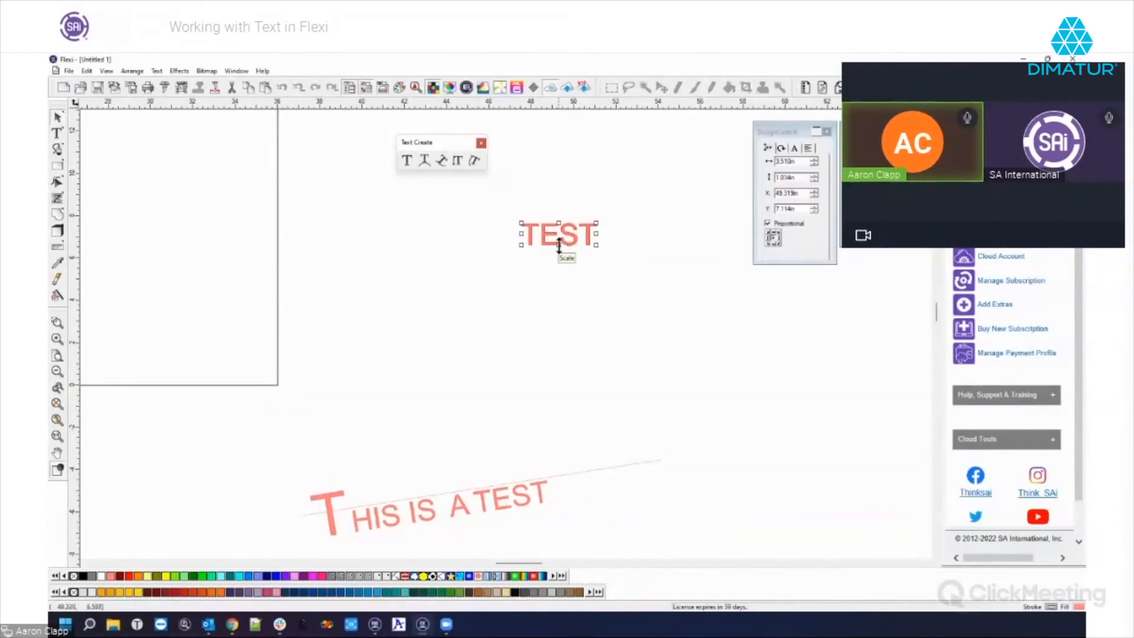
Try stretching the TEST text vertically, undo it, and rescale the text from a corner to about 3.53 in wide
drag(558, 243, 560, 327)
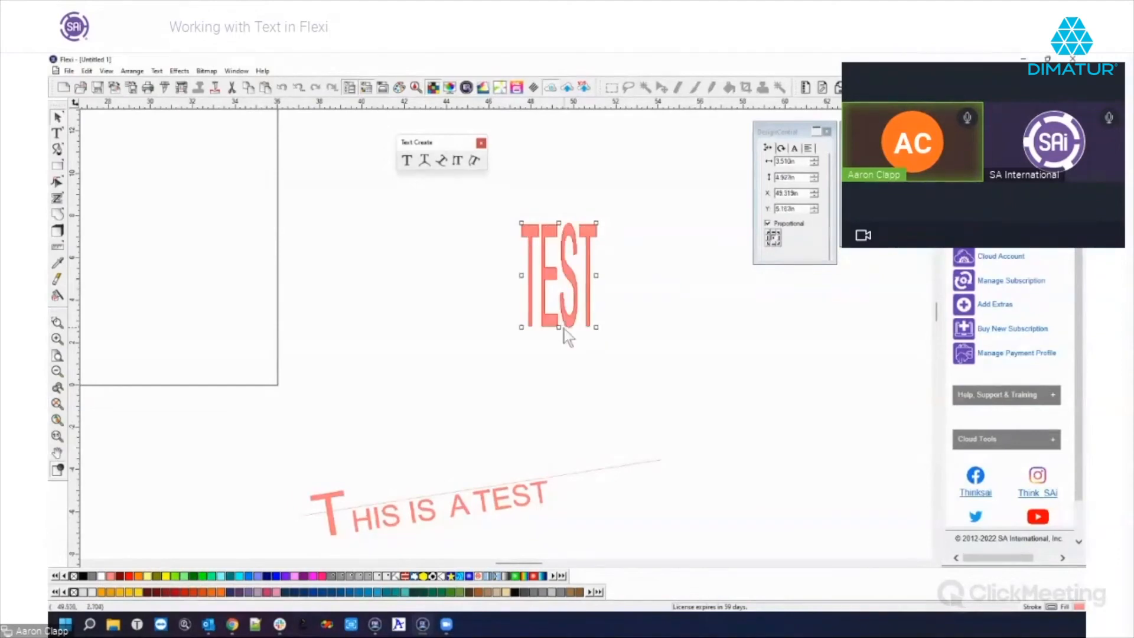
key(ctrl+z)
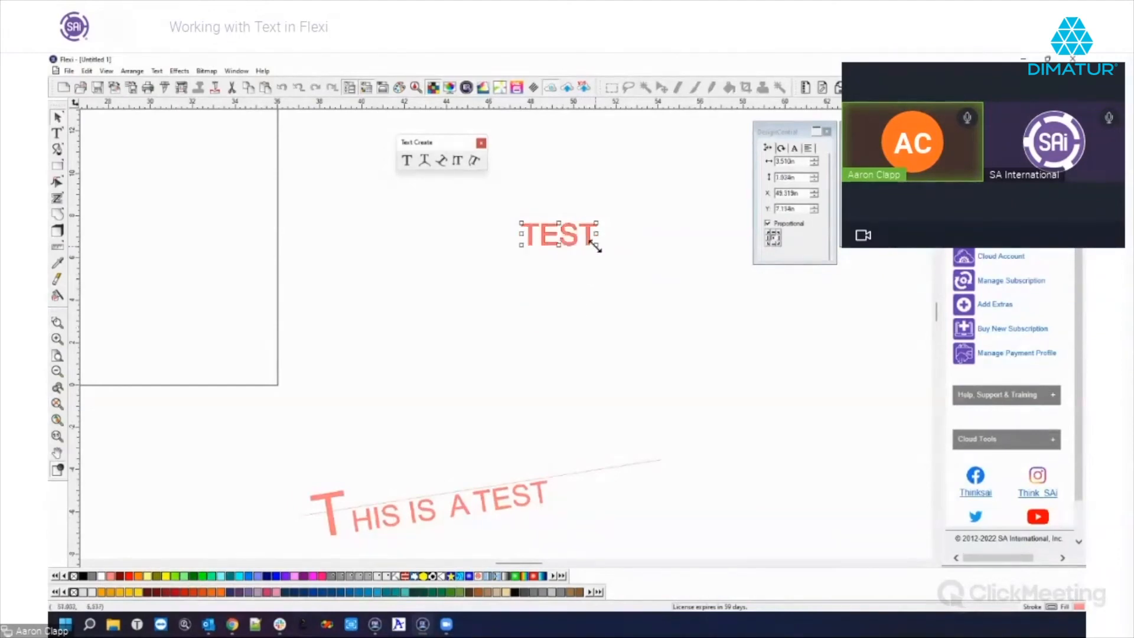
drag(595, 246, 544, 241)
Try the Distort effect on the TEST text by pulling the upper-right corner of its envelope outward
click(180, 70)
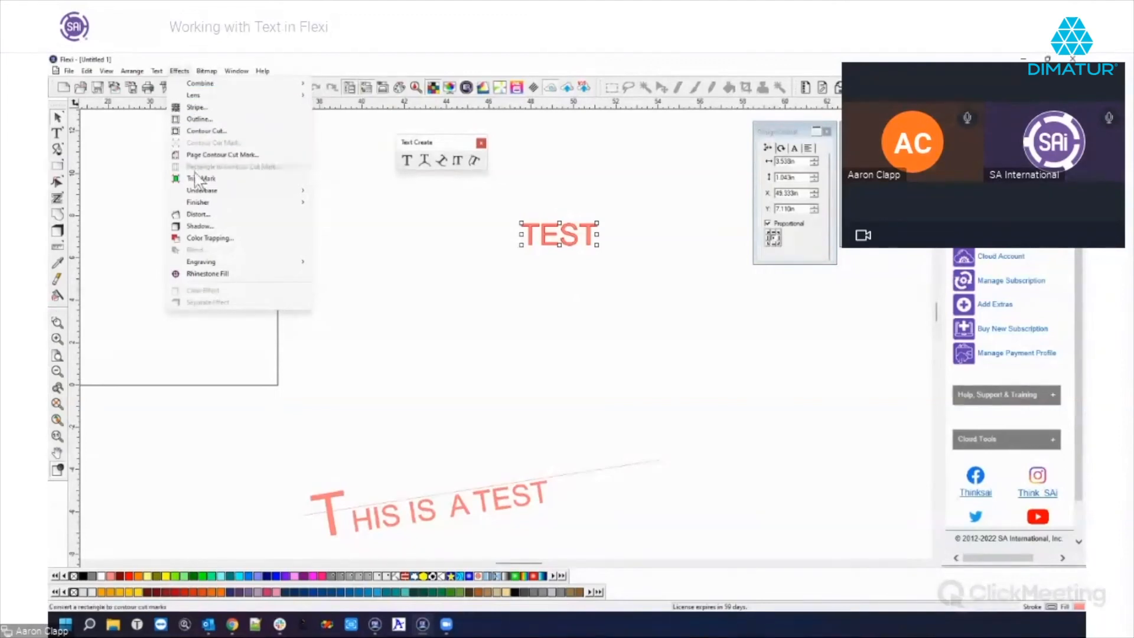
click(205, 217)
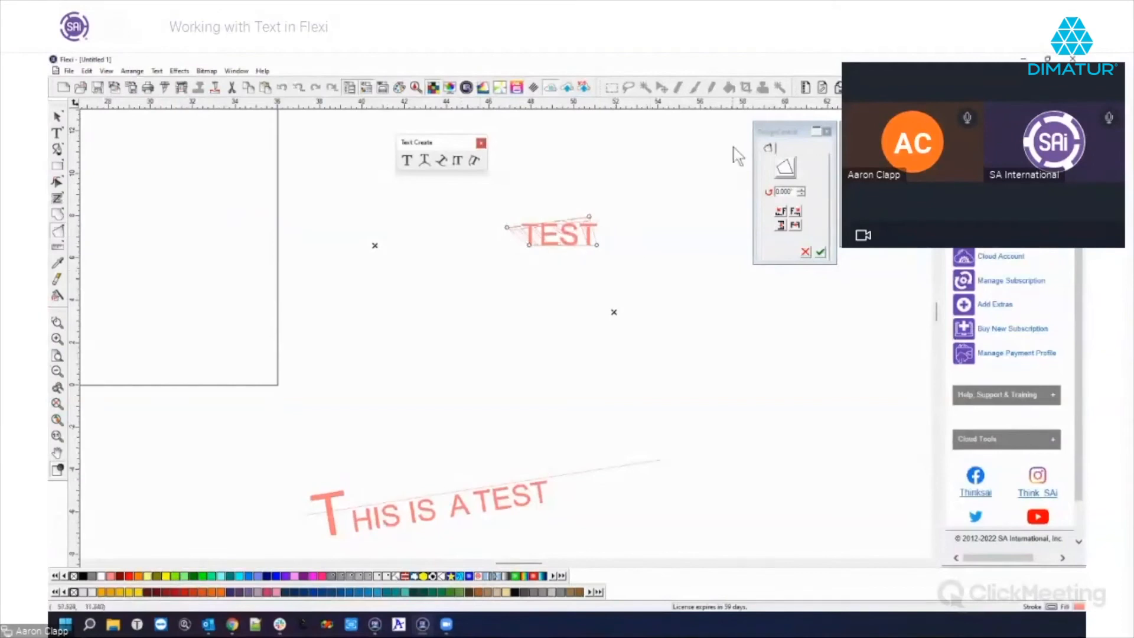
drag(589, 218, 640, 185)
Try an arc-shaped distortion that wraps the TEST text almost into a full circle, and cancel it
click(787, 169)
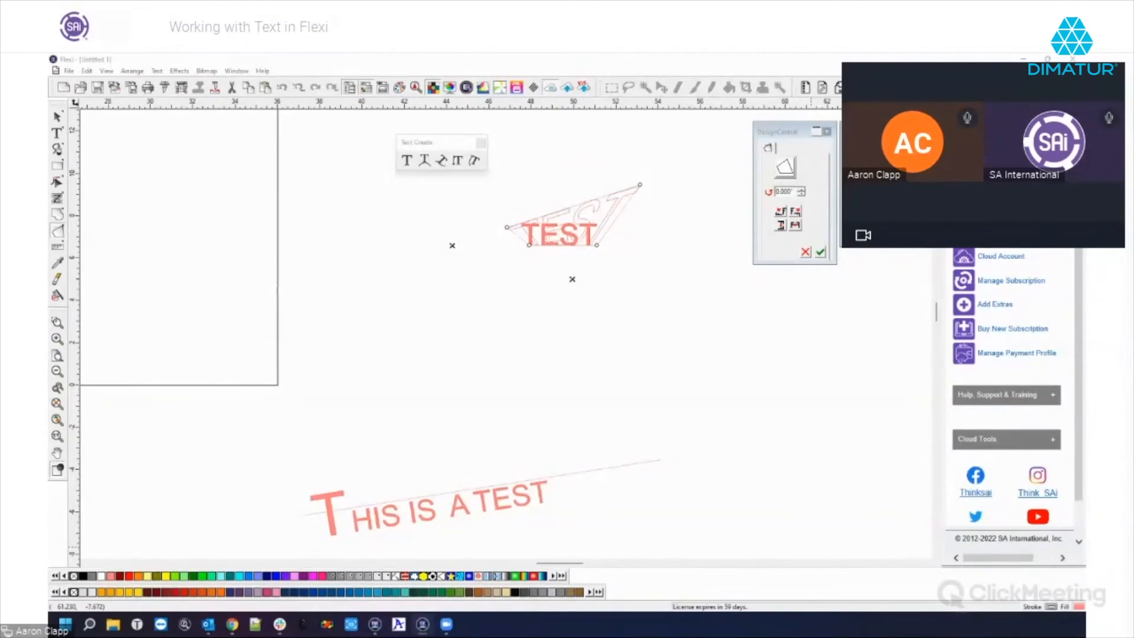
click(868, 145)
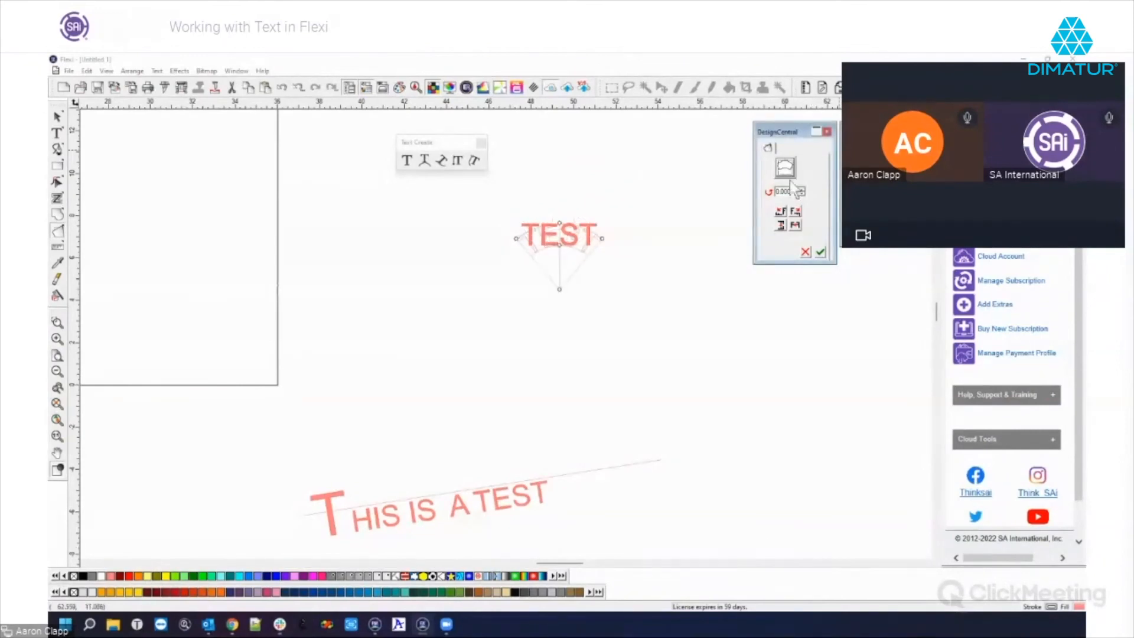
mouse_move(602, 239)
mouse_down()
mouse_move(653, 319)
mouse_move(599, 369)
mouse_move(567, 370)
mouse_up()
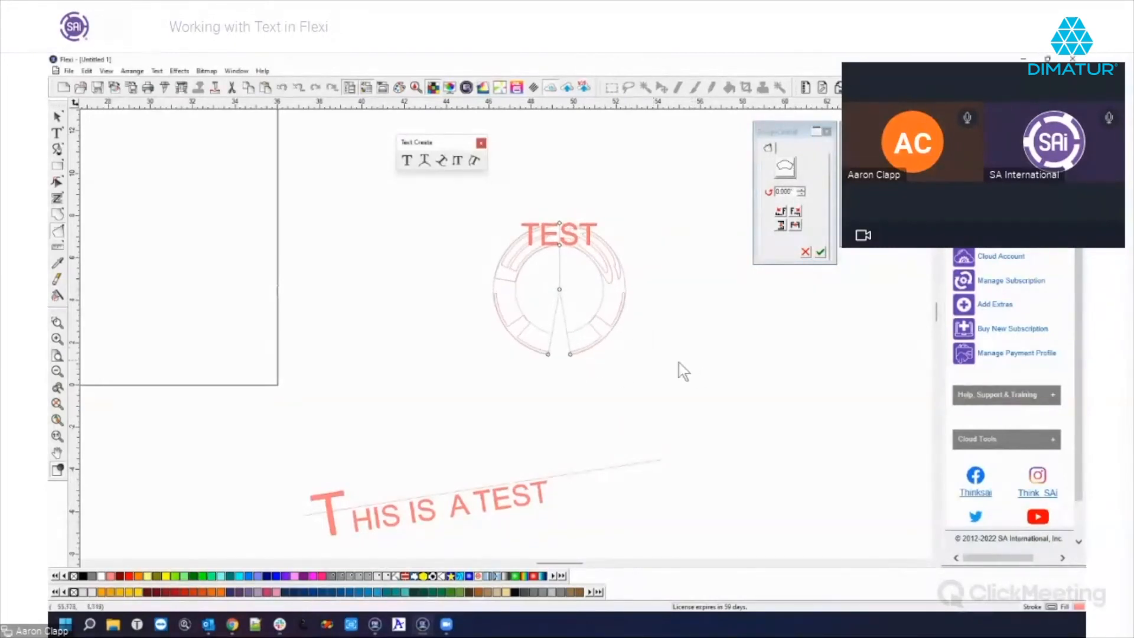
key(Escape)
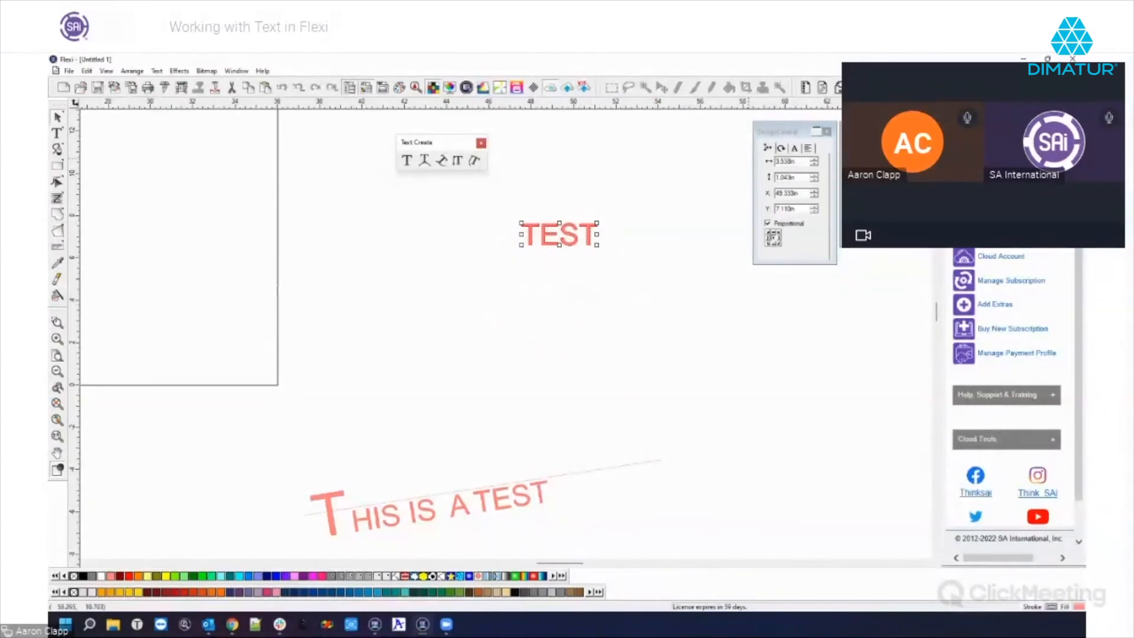
Try a wave-shaped distortion on the TEST text by pulling its upper curve handle upward, and cancel it
click(204, 72)
mouse_move(177, 72)
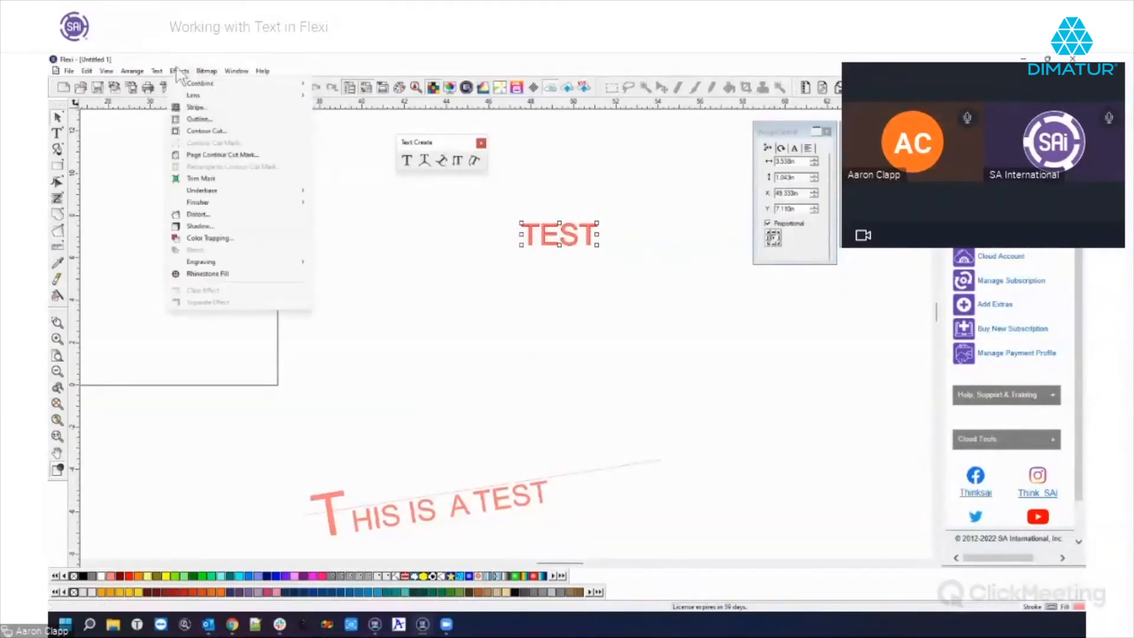
click(197, 217)
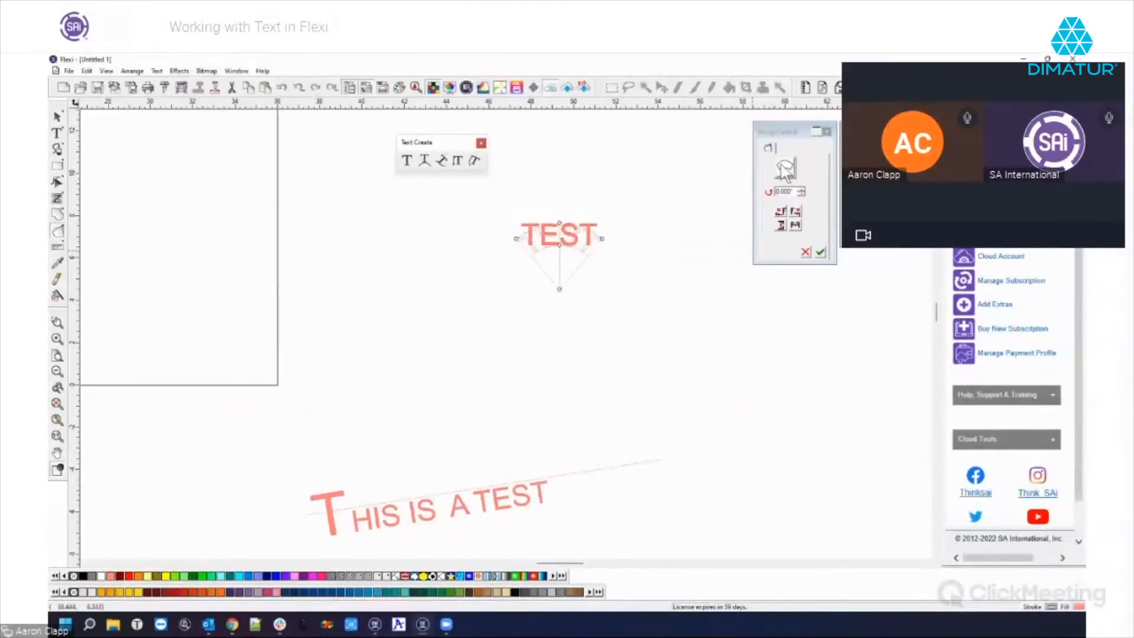
click(787, 171)
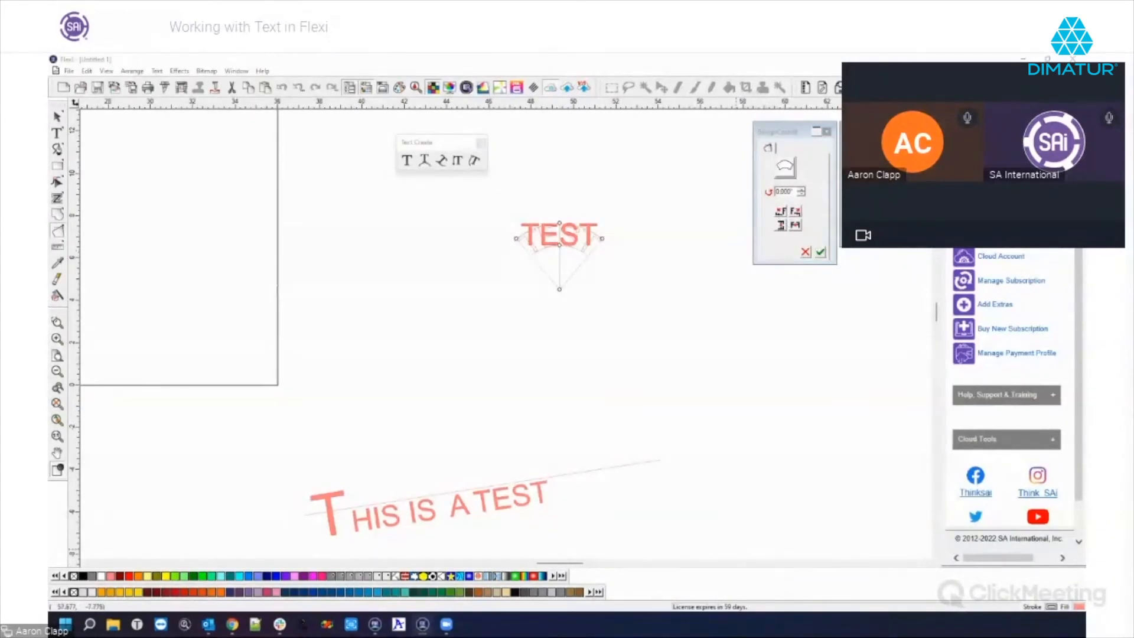
click(867, 218)
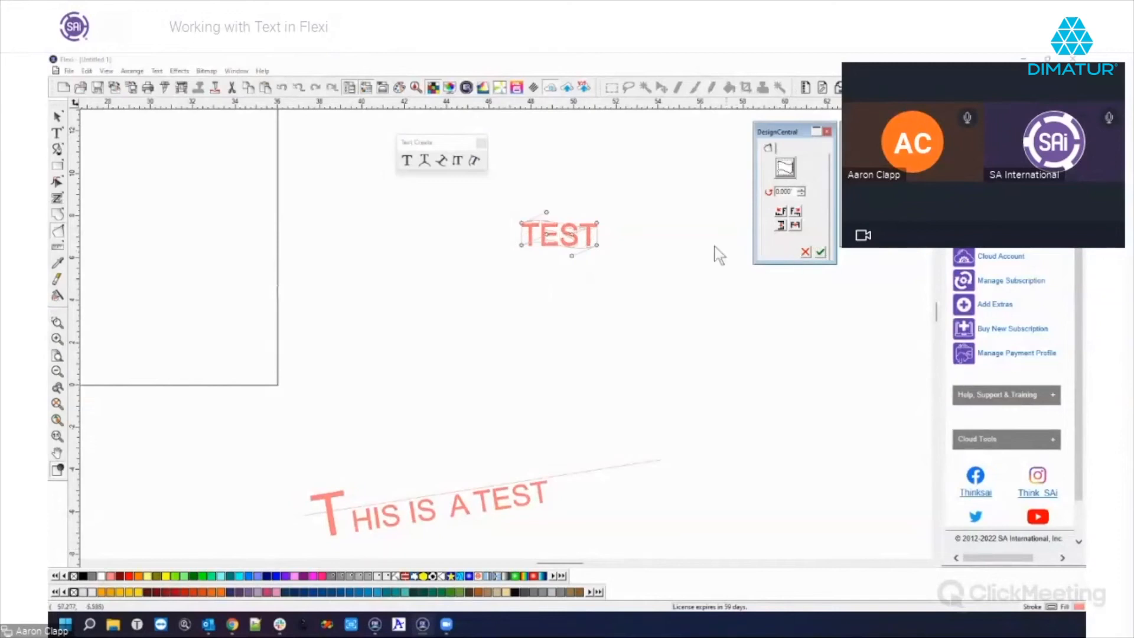
drag(546, 211, 560, 159)
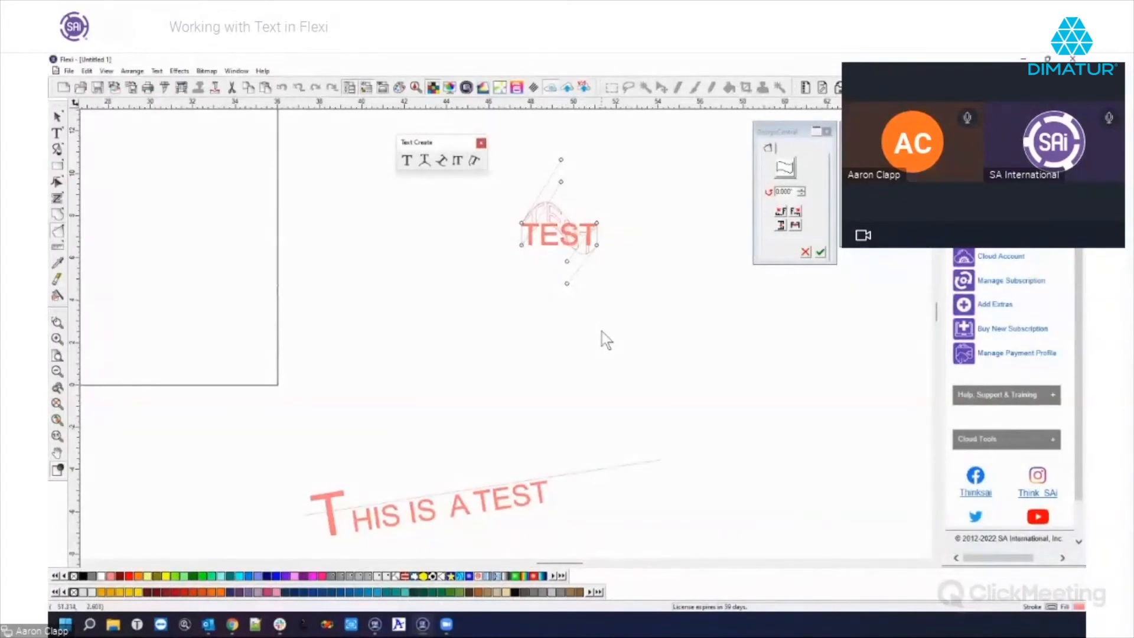
key(Escape)
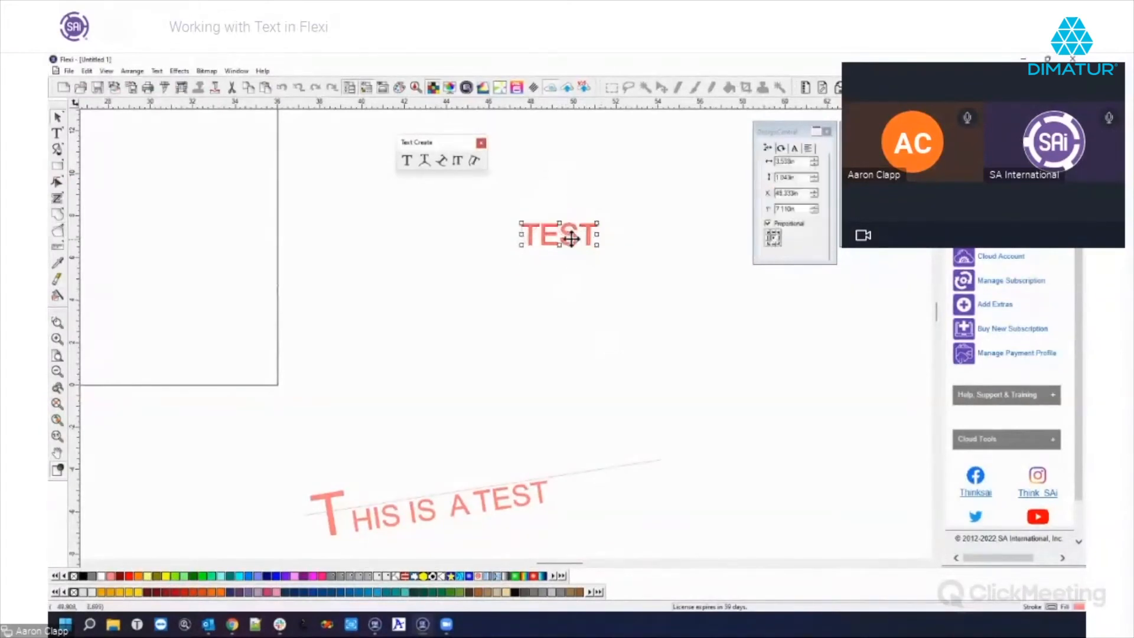
Convert the TEST text to outlines and select the first T as a separate shape
click(124, 70)
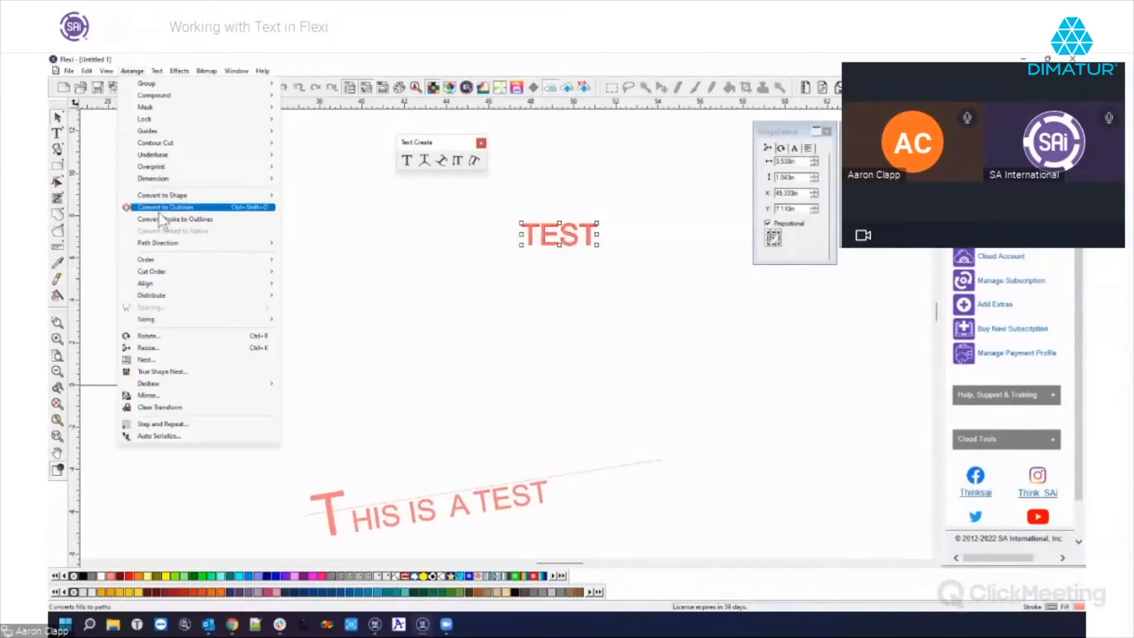
click(160, 208)
click(506, 243)
click(526, 230)
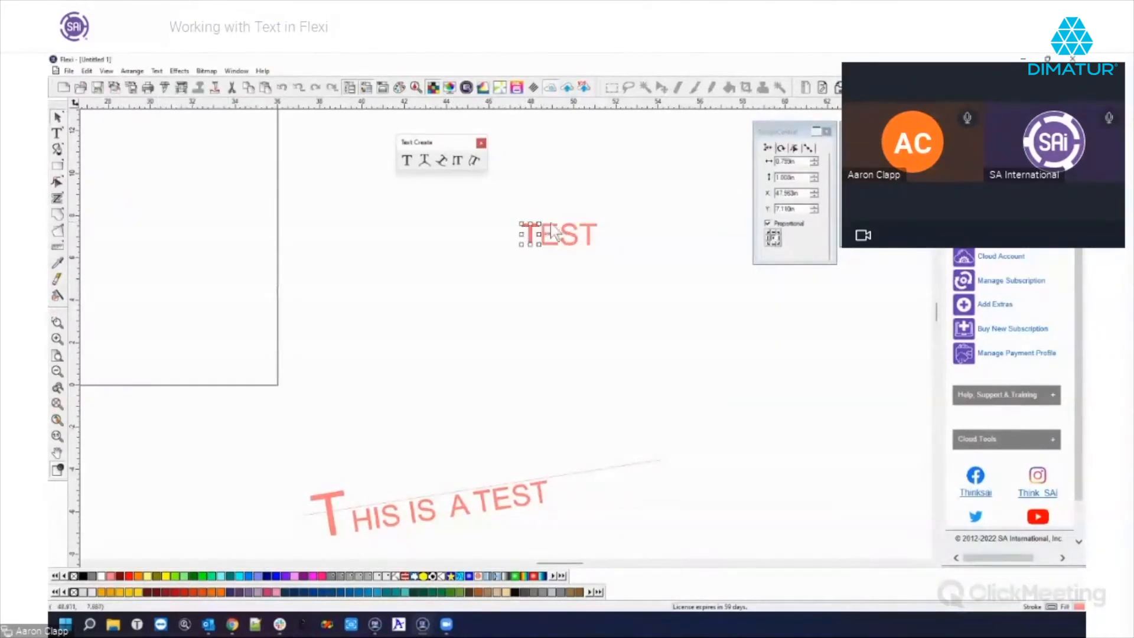
Try editing the points along the first T's outline, undo the change, and leave point editing
scroll(533, 224, up, 5)
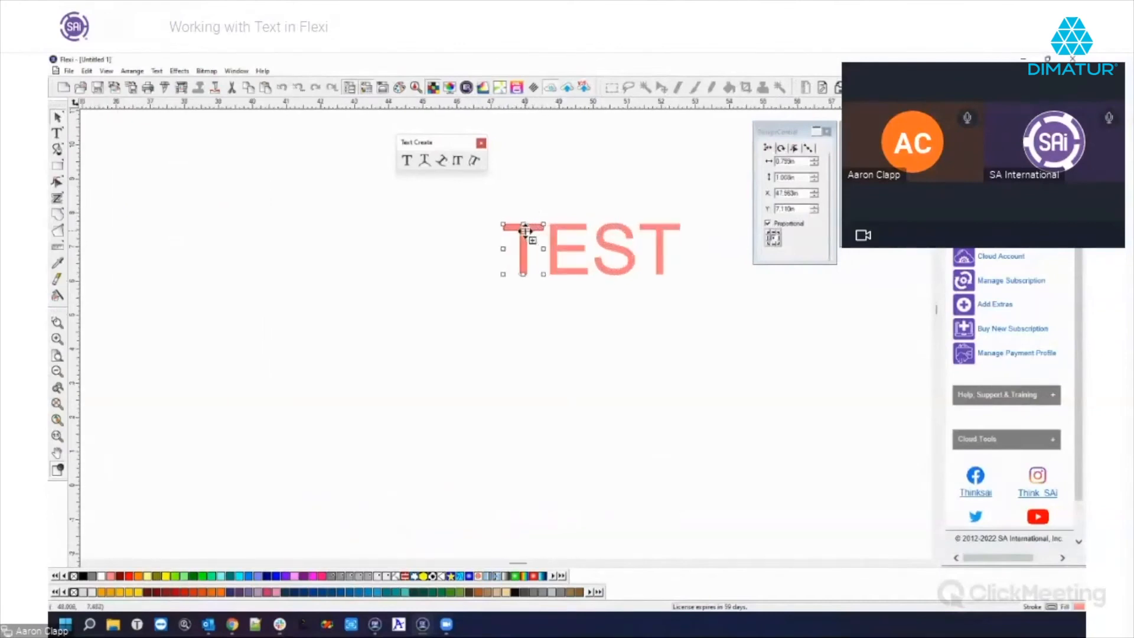
double_click(503, 224)
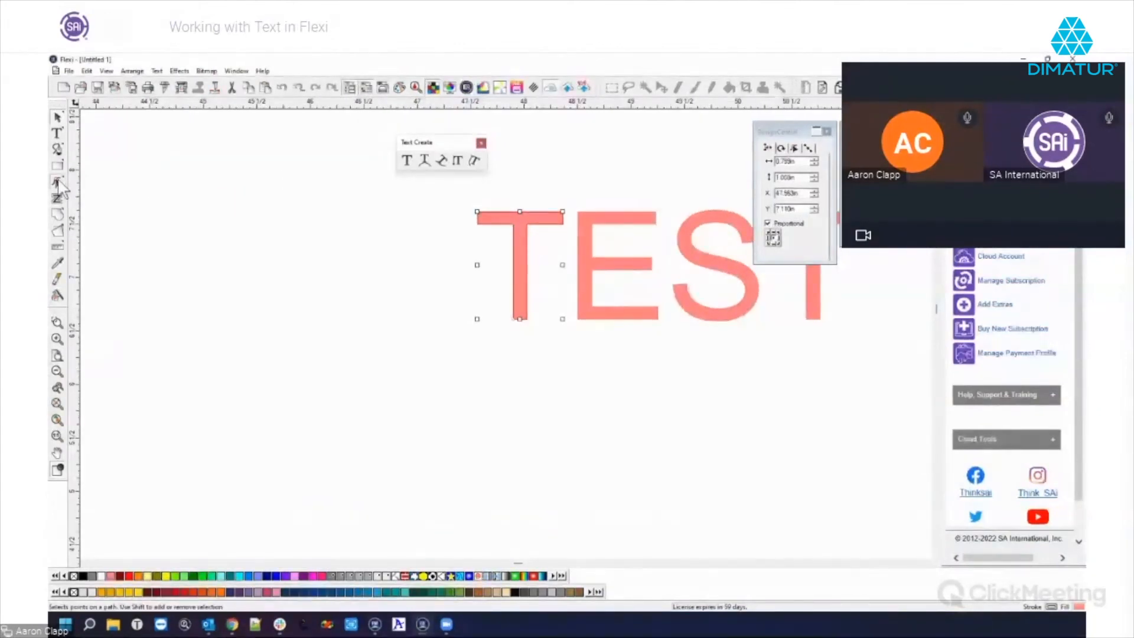
click(505, 212)
double_click(535, 211)
mouse_move(519, 214)
mouse_down()
mouse_move(518, 196)
mouse_move(540, 234)
mouse_move(527, 224)
mouse_up()
key(ctrl+z)
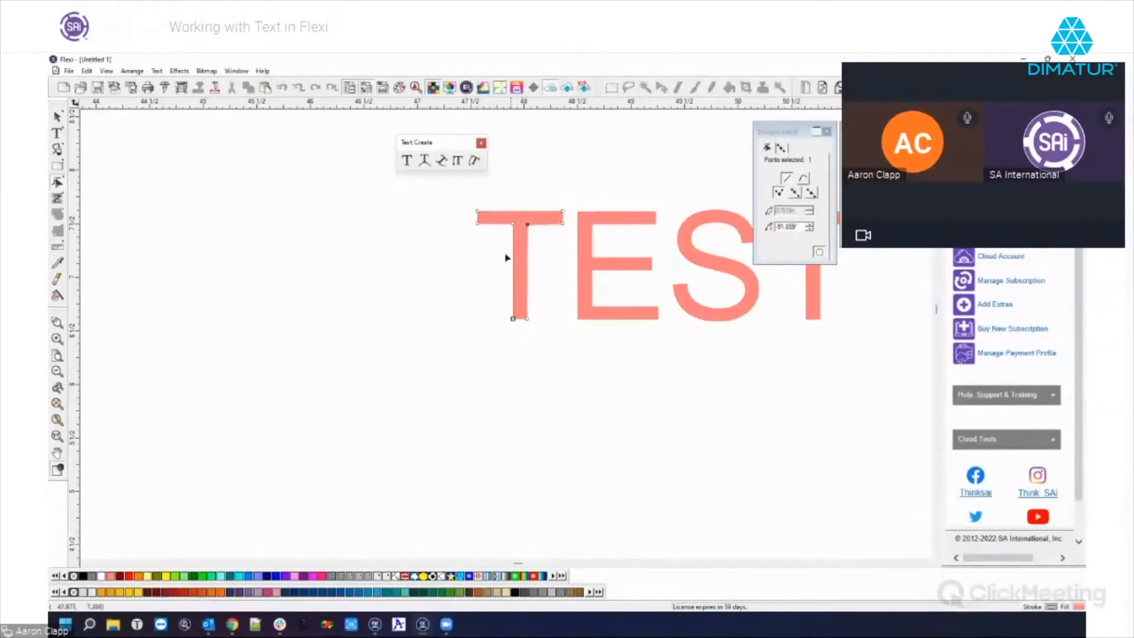
scroll(488, 303, down, 4)
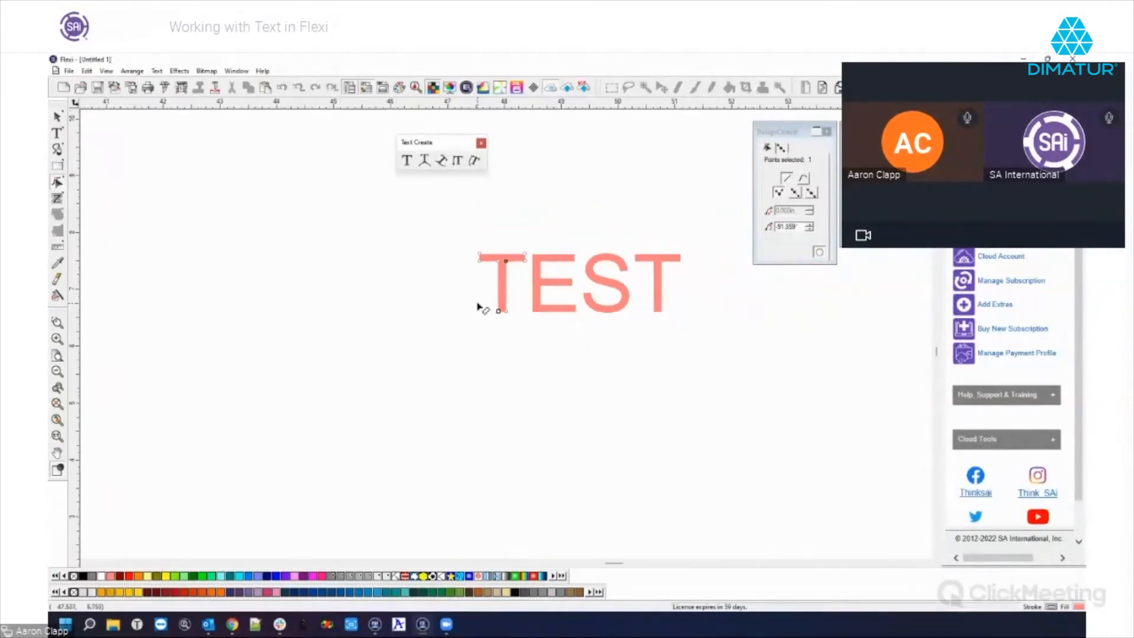
right_click(449, 311)
click(466, 318)
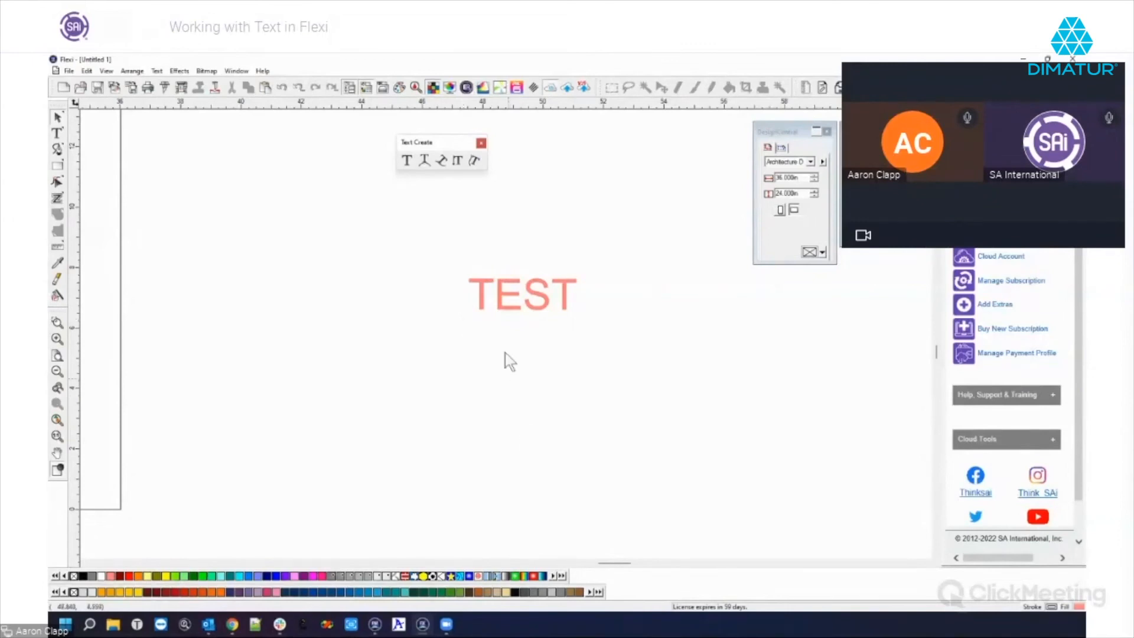
Select all the outlined TEST letters and apply a blue-to-red gradient fill to them
click(486, 290)
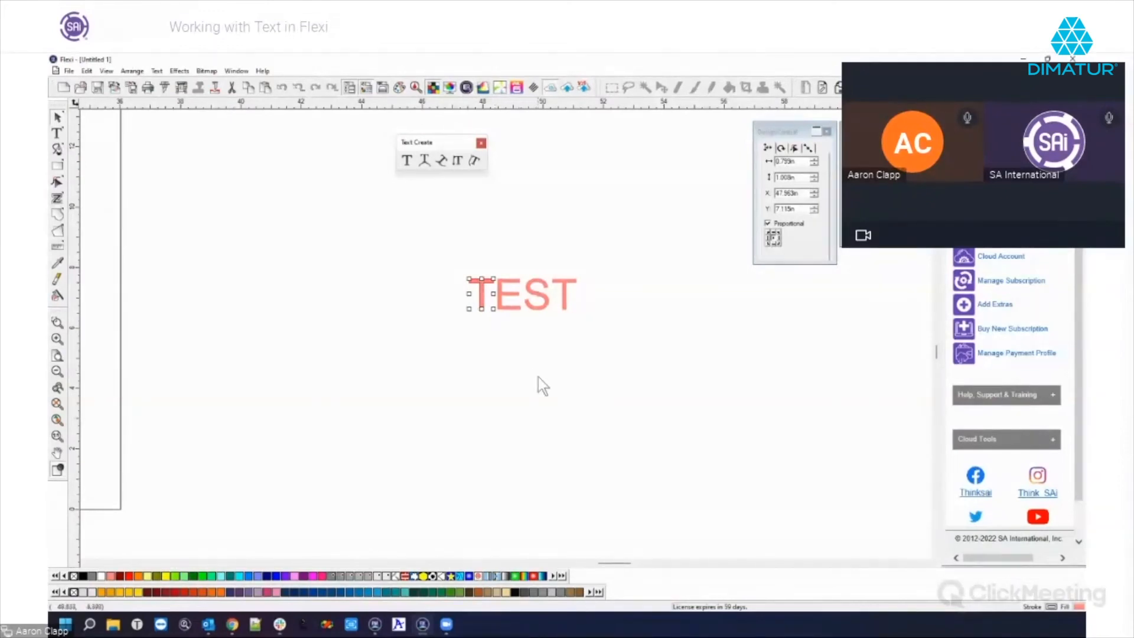
drag(443, 255, 615, 334)
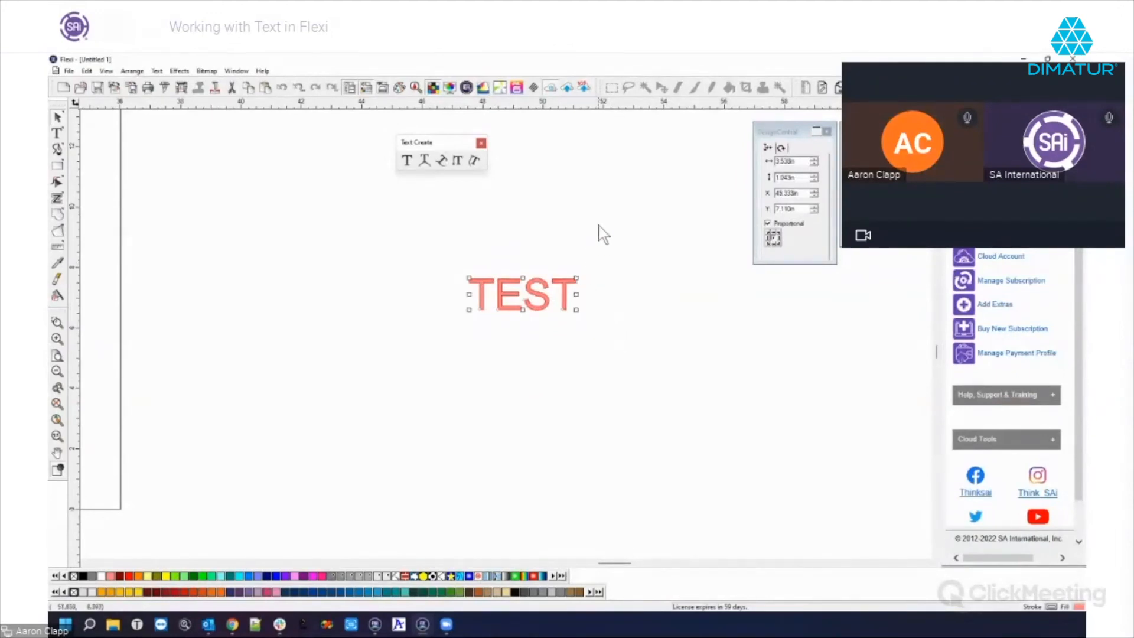
drag(417, 240, 654, 354)
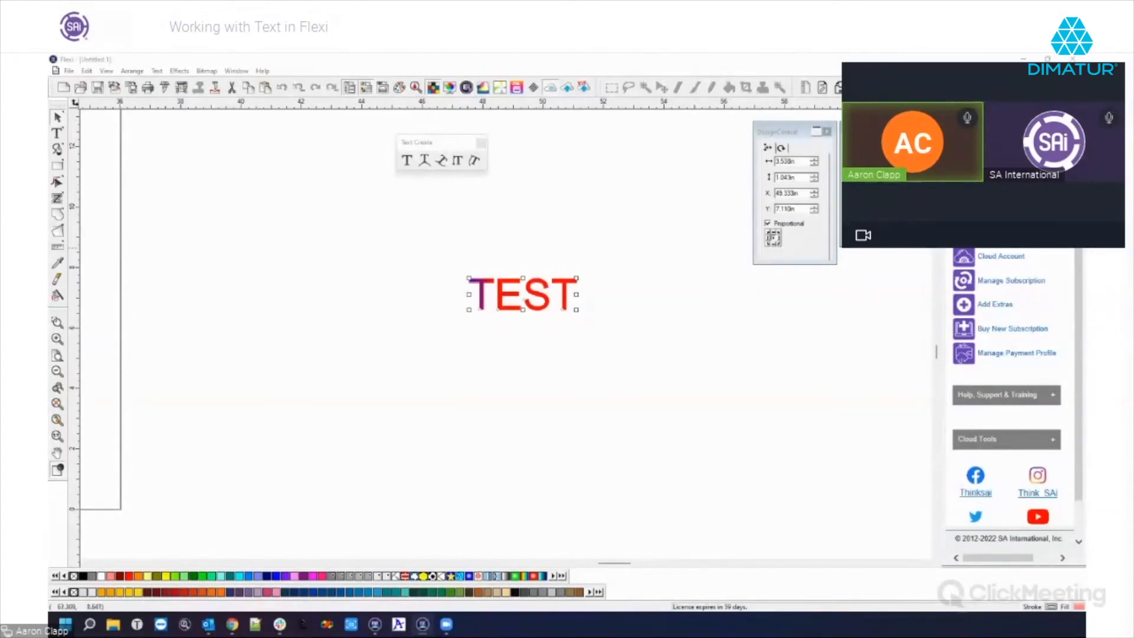
Try setting the gradient's end color to White in its advanced settings, and dismiss the change
drag(547, 221, 598, 195)
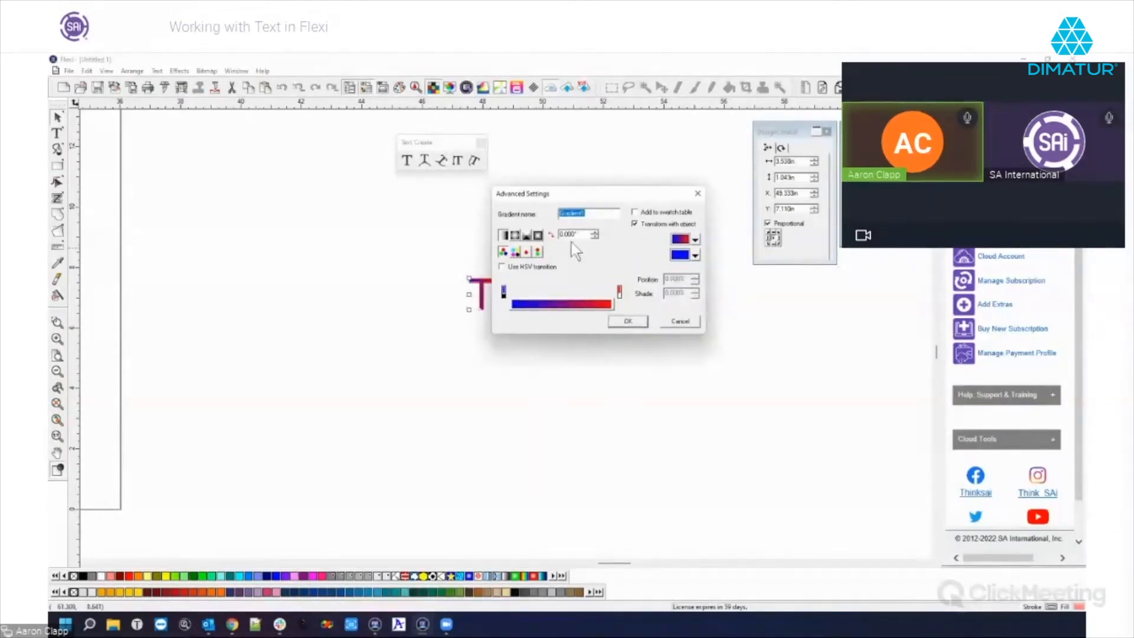
click(618, 292)
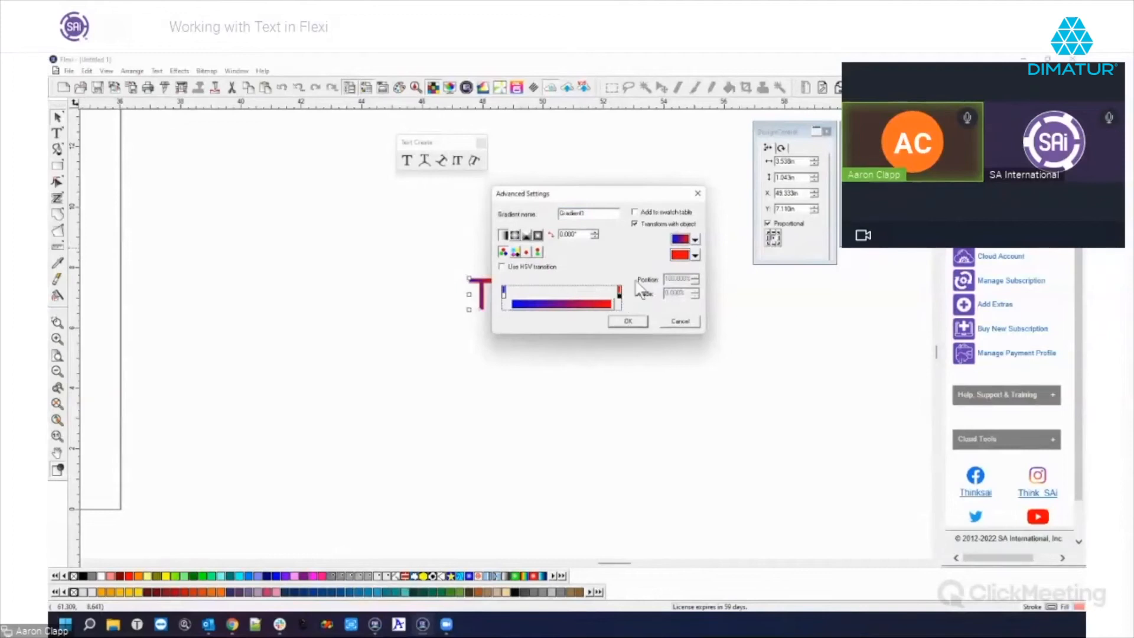
click(695, 256)
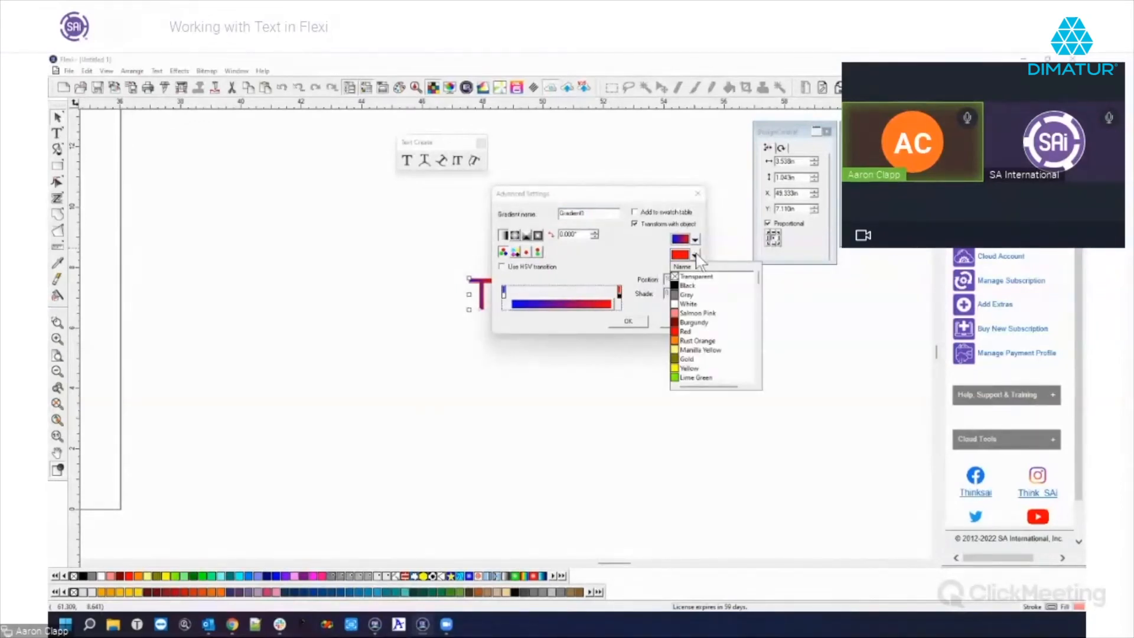
click(697, 276)
click(695, 255)
click(698, 281)
click(695, 256)
click(703, 282)
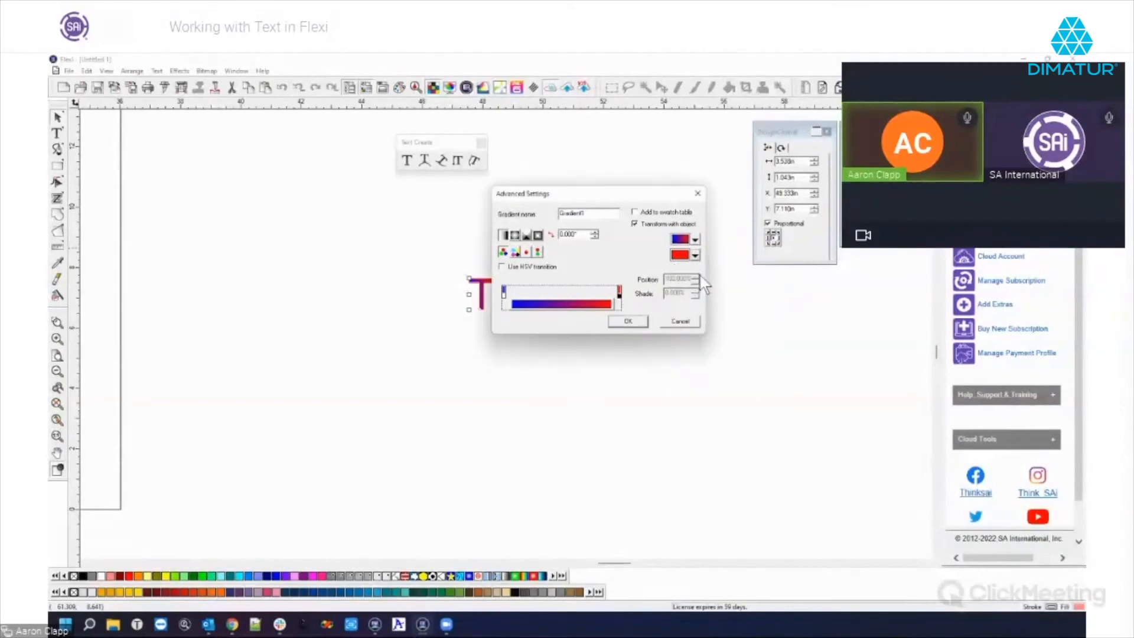
click(695, 255)
click(705, 285)
click(695, 255)
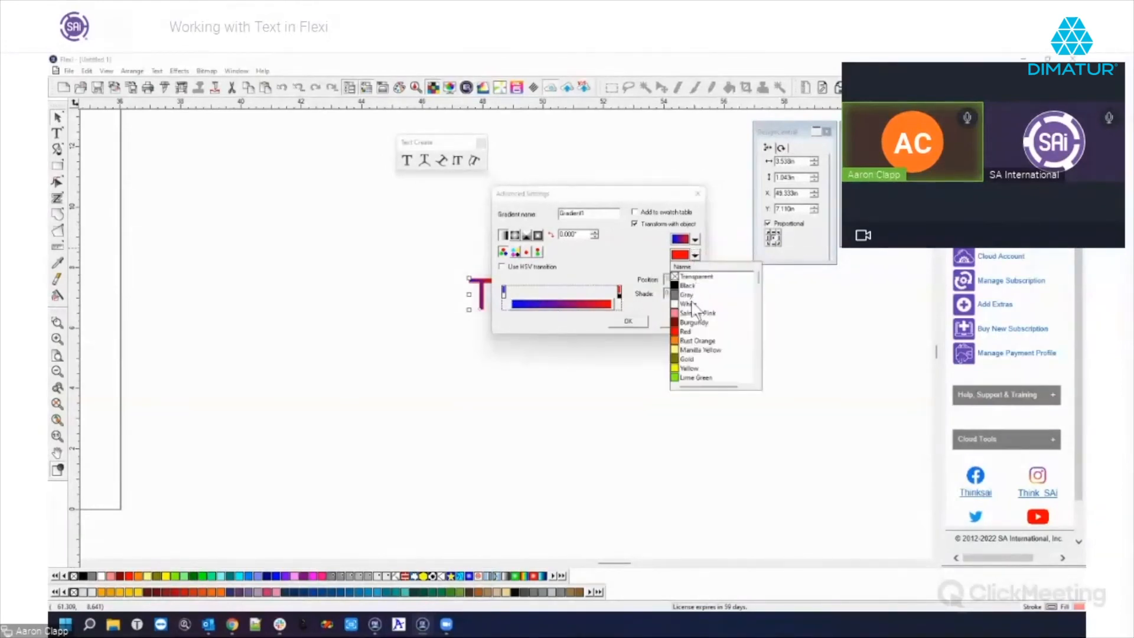
click(696, 307)
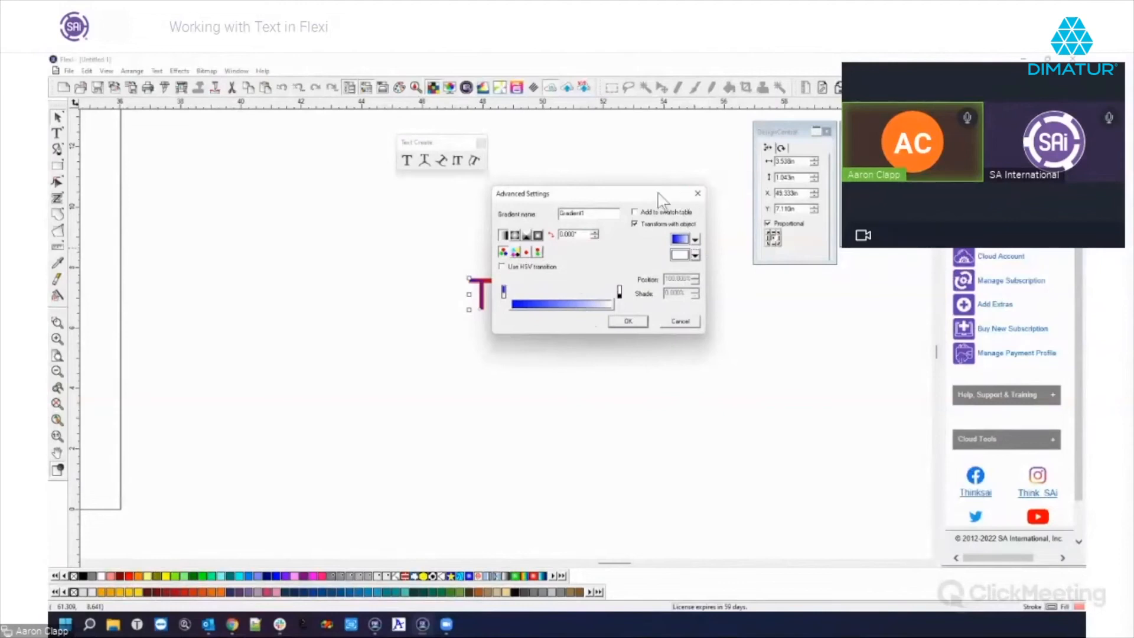
drag(655, 199, 608, 235)
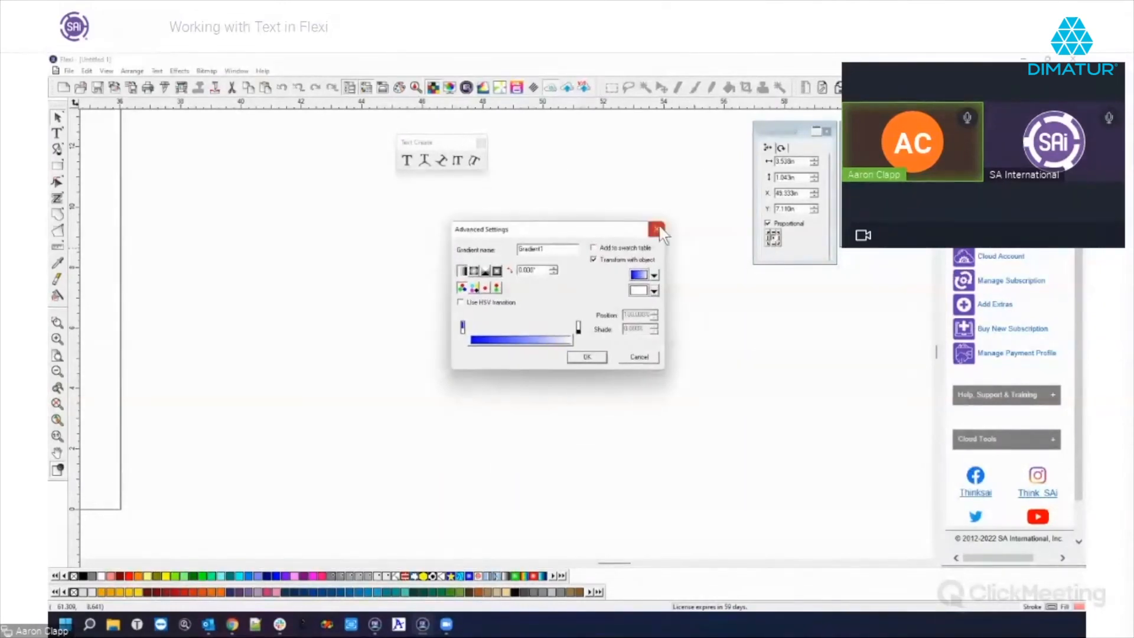
click(658, 230)
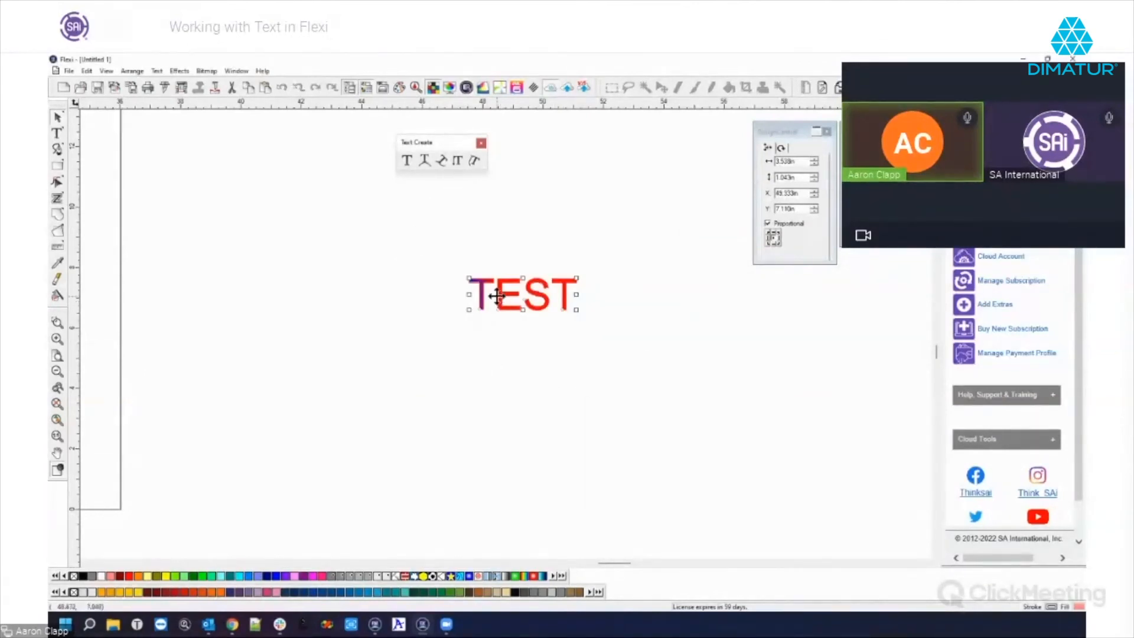
Compare the outline and filled displays of the TEST letters, keeping the filled display and all letters selected
drag(451, 245, 644, 346)
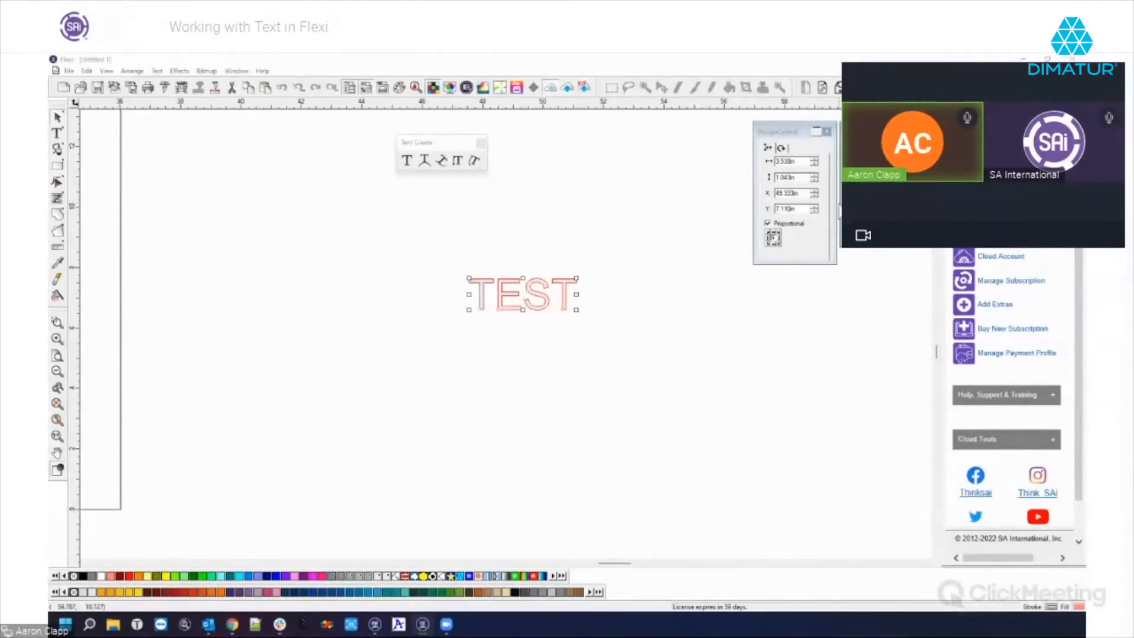
key(F6)
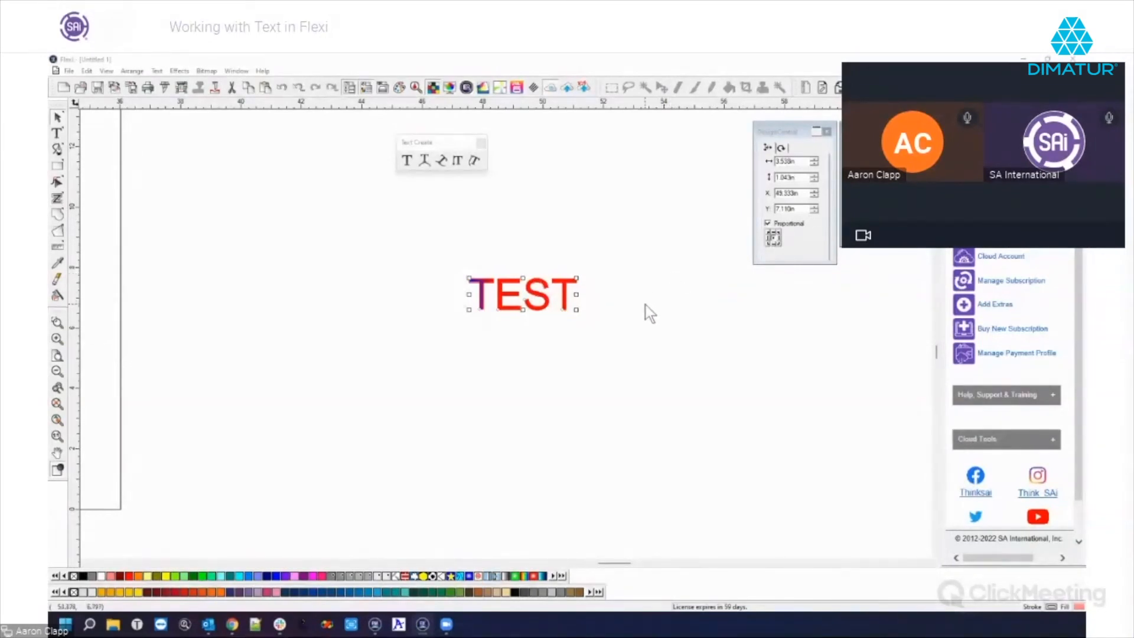
drag(425, 230, 659, 370)
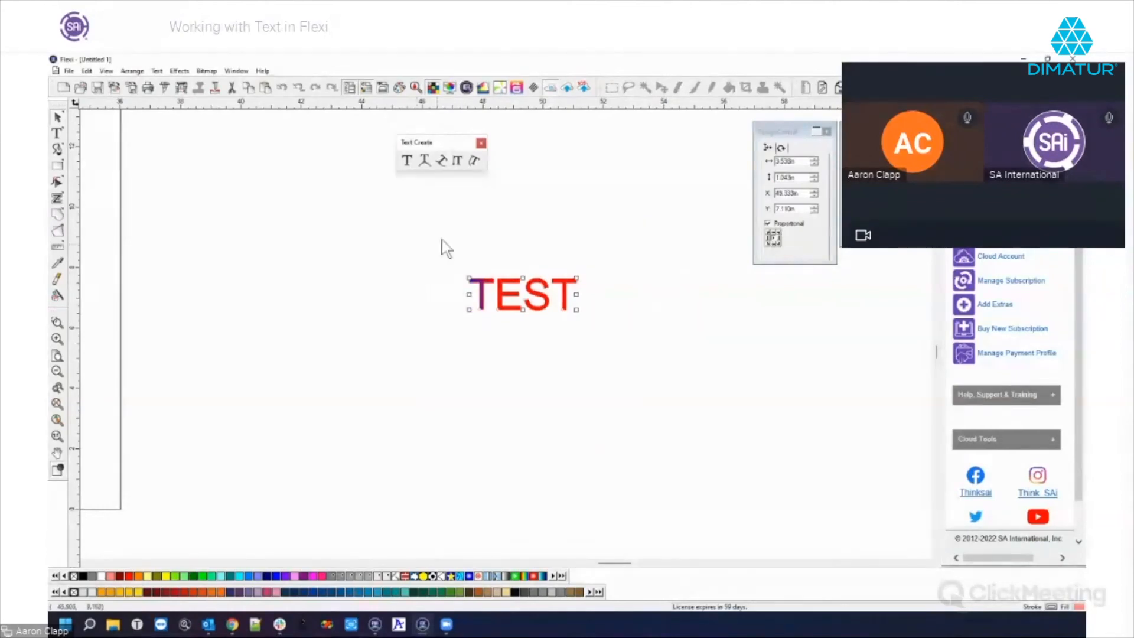
drag(429, 235, 648, 358)
drag(437, 256, 614, 347)
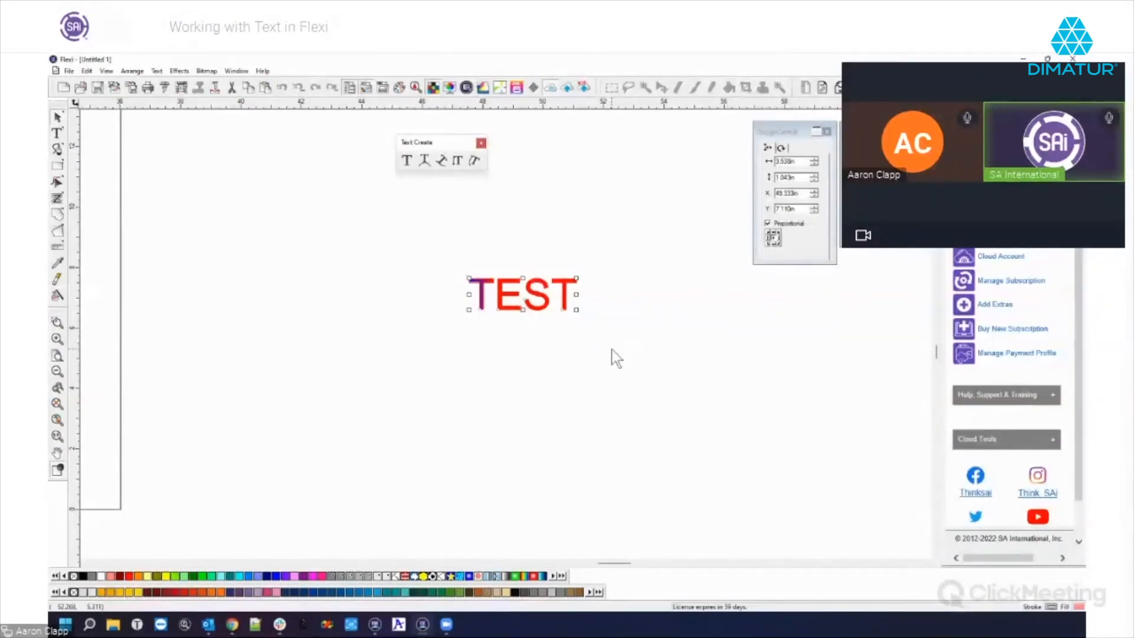
drag(431, 240, 640, 357)
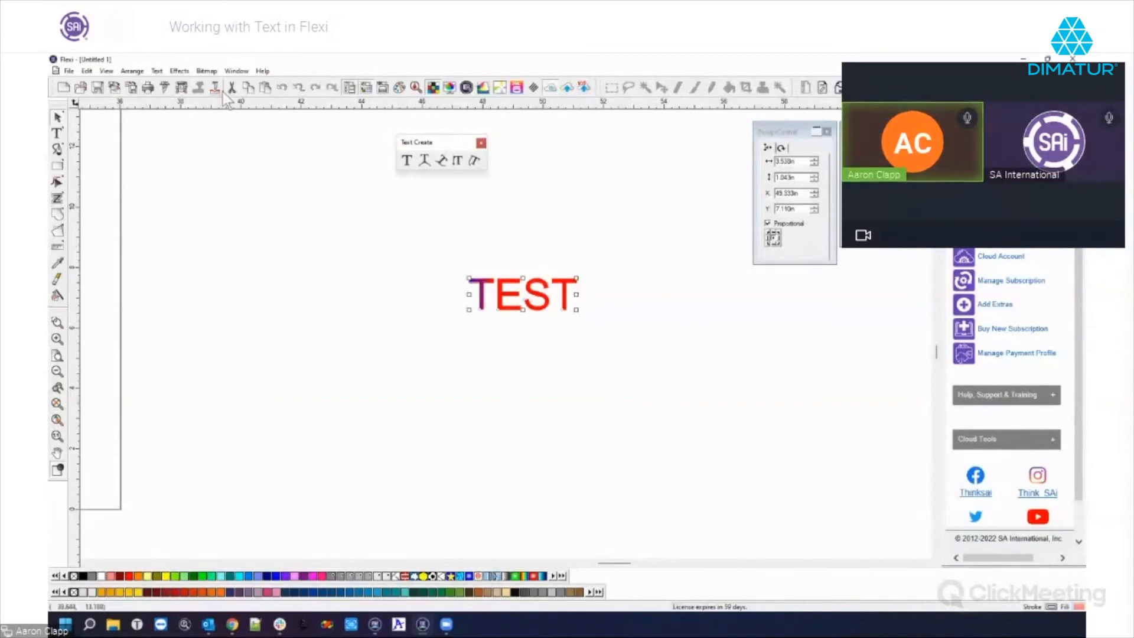
click(180, 70)
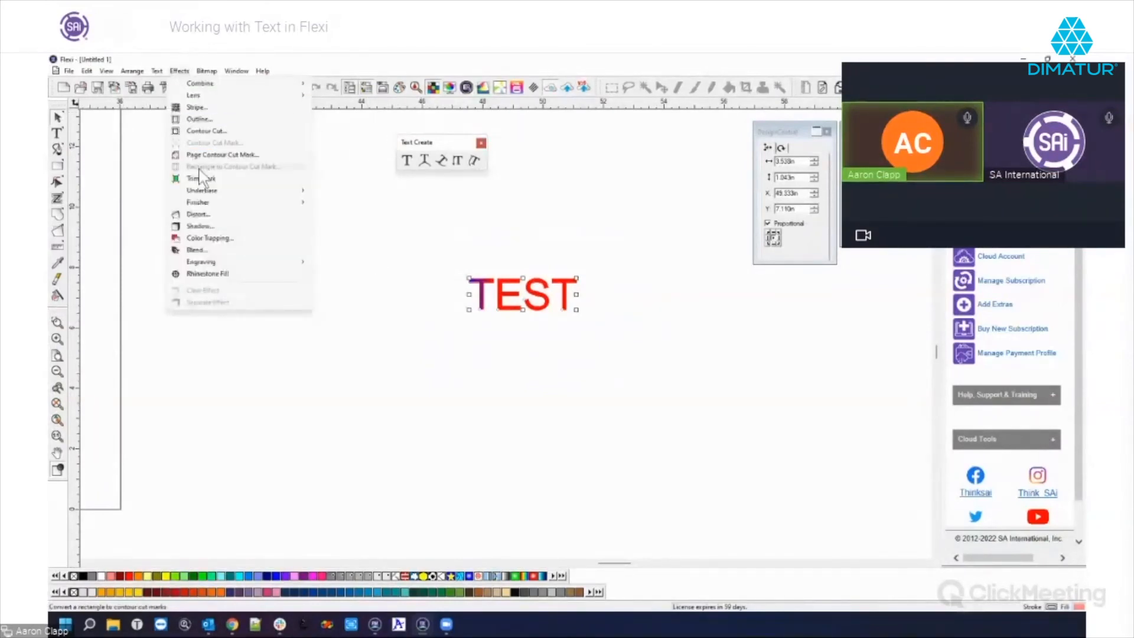
click(157, 71)
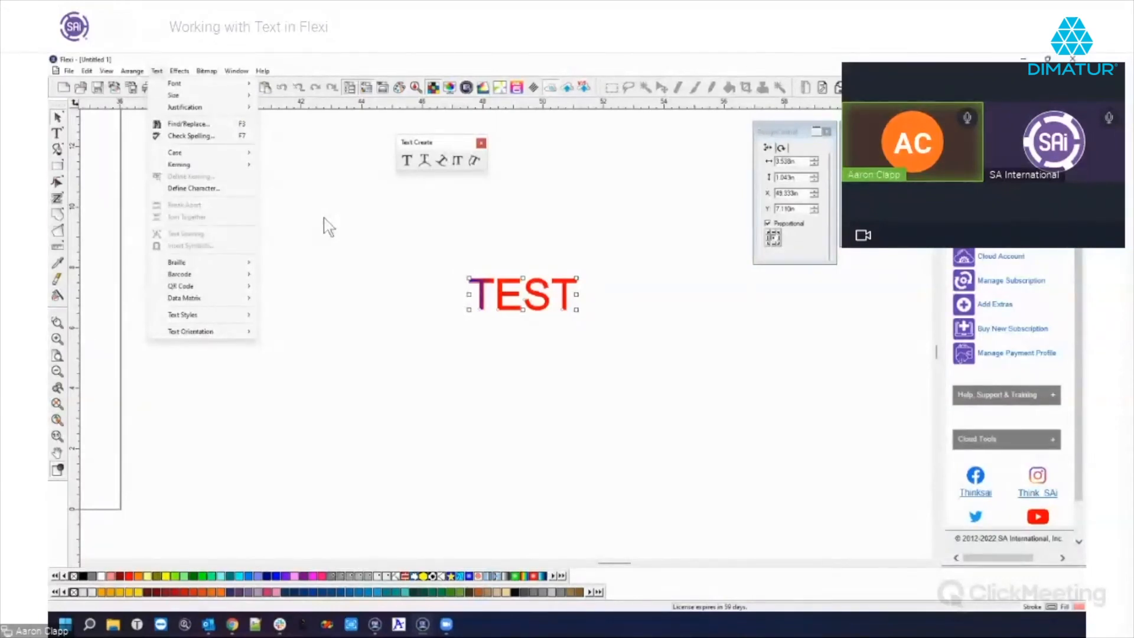
mouse_move(180, 71)
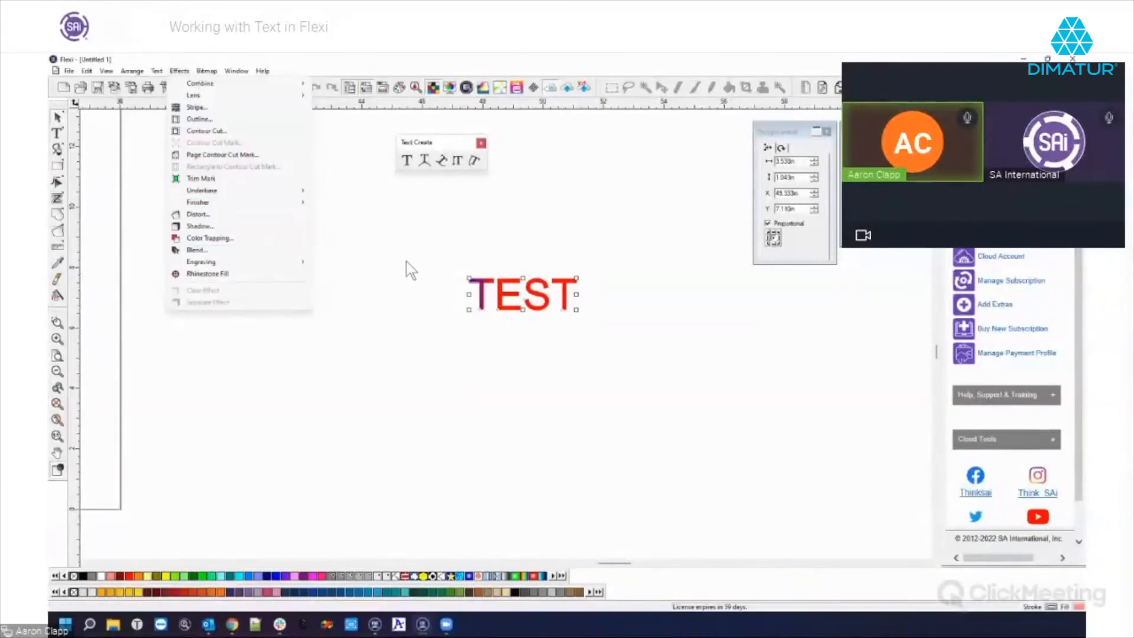
click(465, 273)
Select the TEST letters and examine which bitmap commands are available for them, including the Filters and Adobe Filters
drag(438, 248, 636, 352)
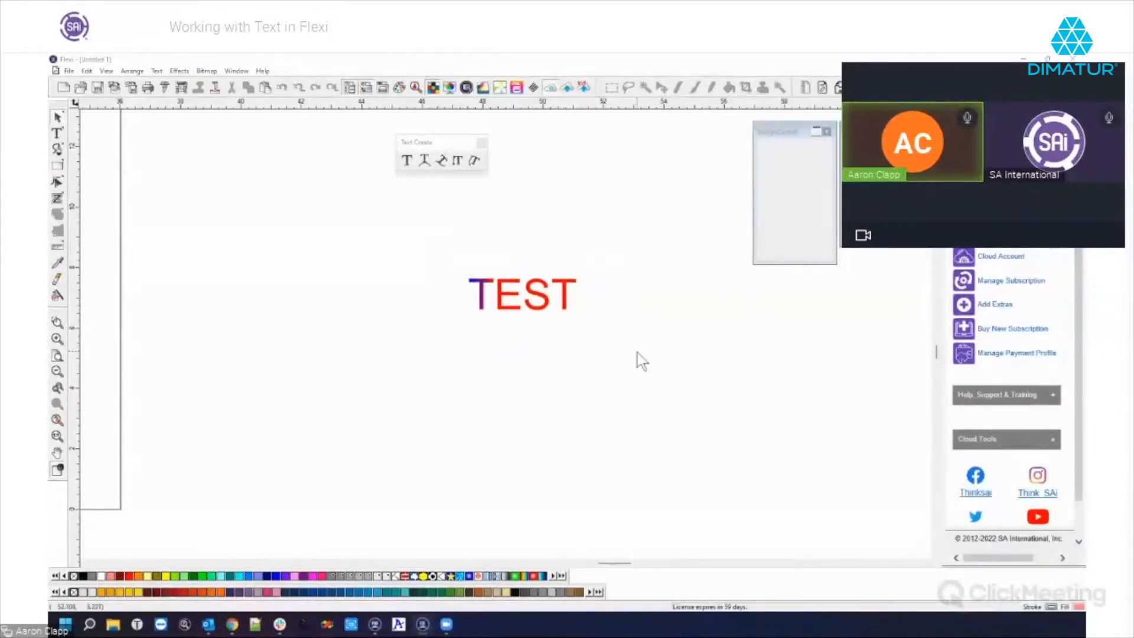
drag(439, 258, 607, 326)
drag(654, 335, 655, 335)
drag(461, 239, 621, 311)
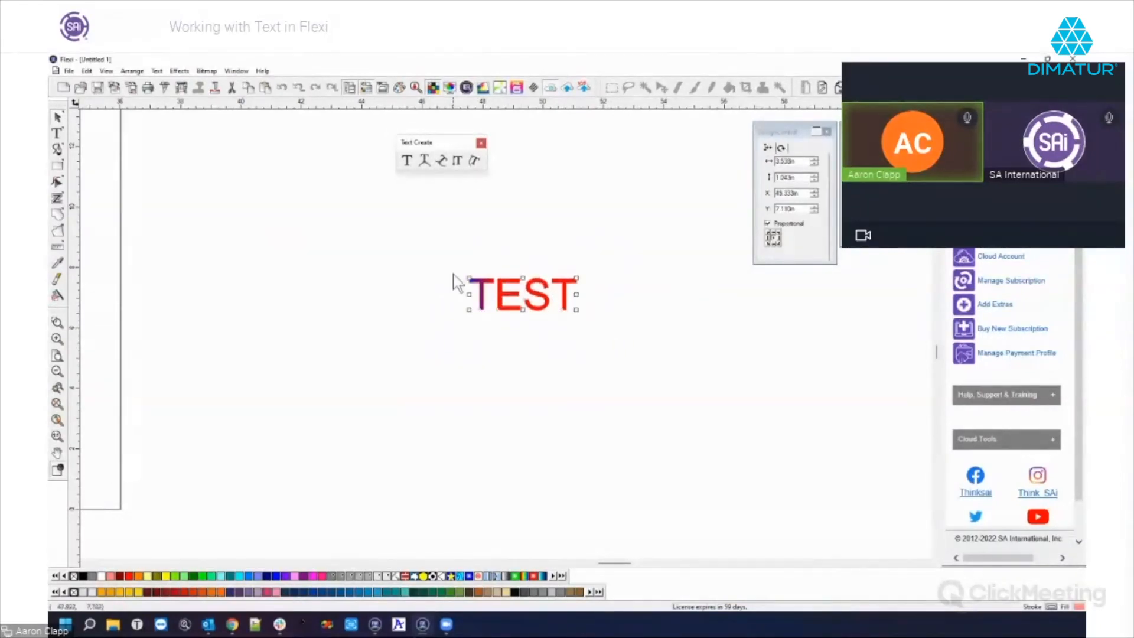
drag(456, 271, 588, 319)
click(211, 71)
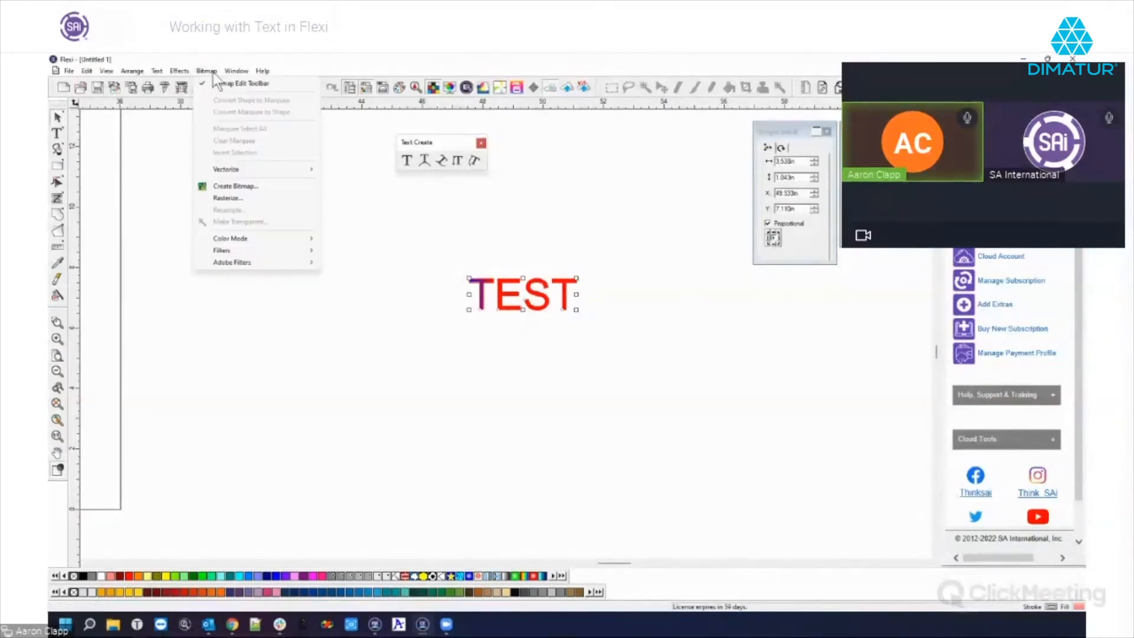
mouse_move(305, 271)
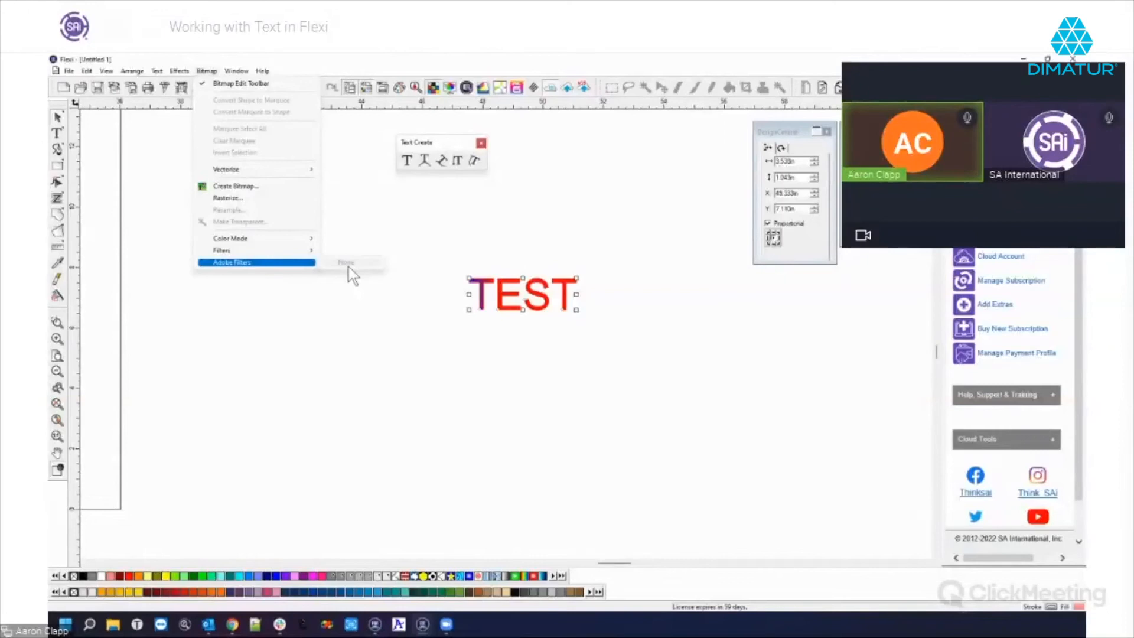
click(376, 341)
drag(424, 245, 653, 347)
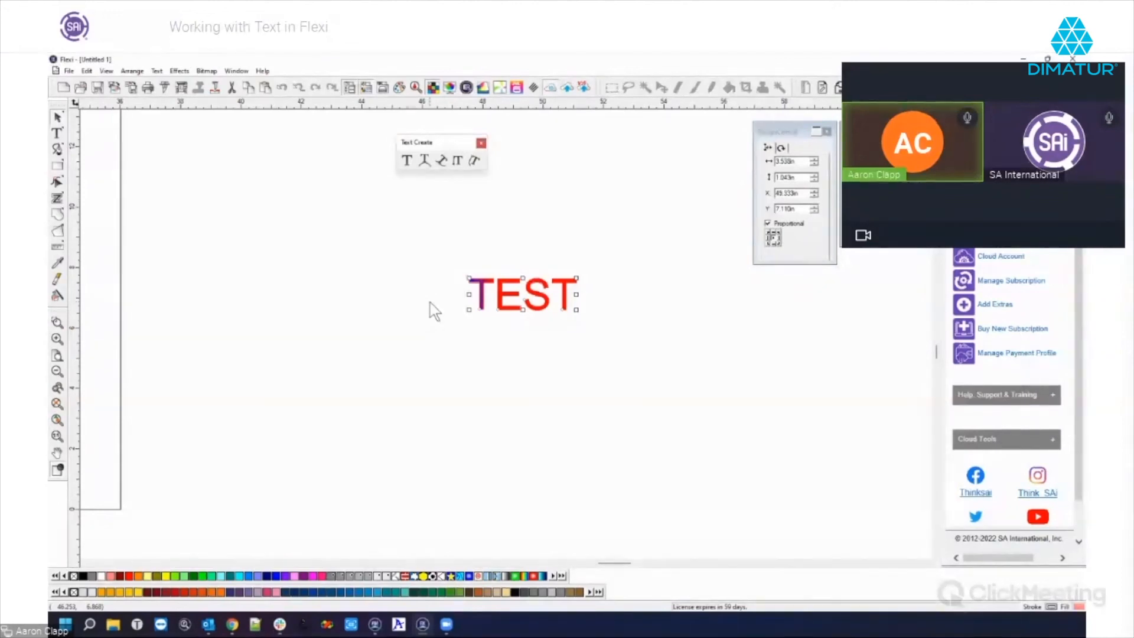
click(206, 71)
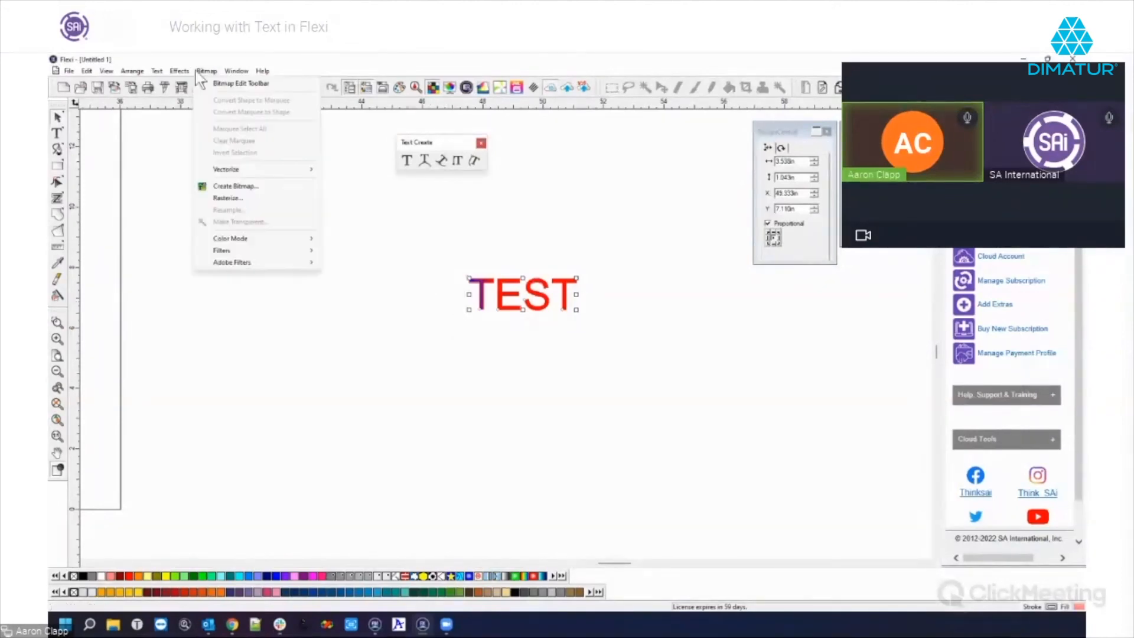
mouse_move(263, 254)
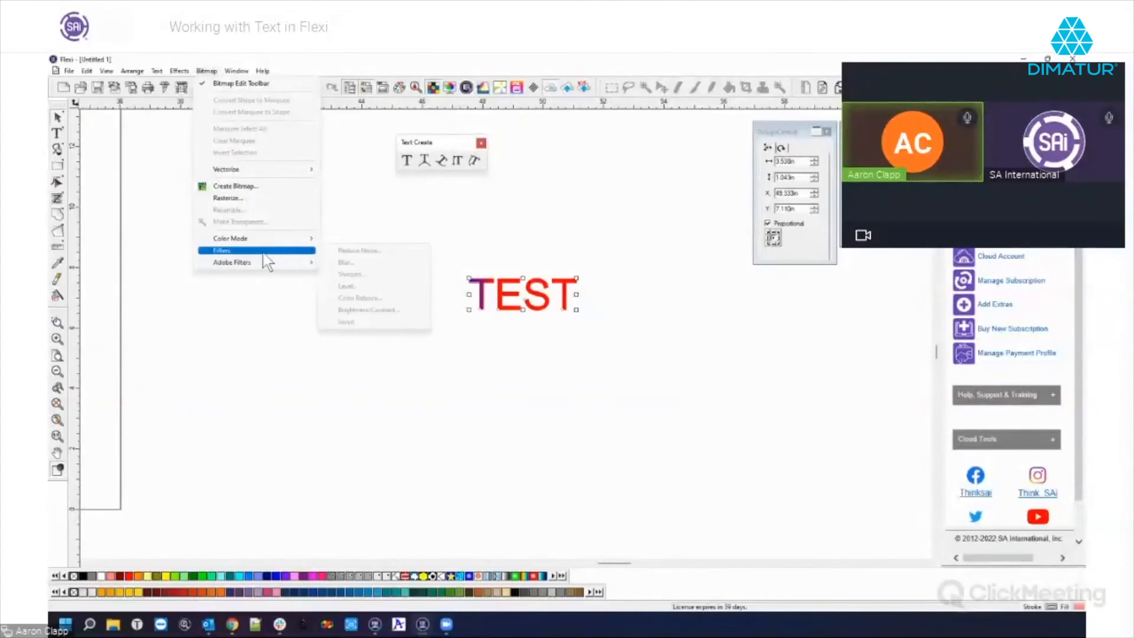
click(283, 353)
click(283, 352)
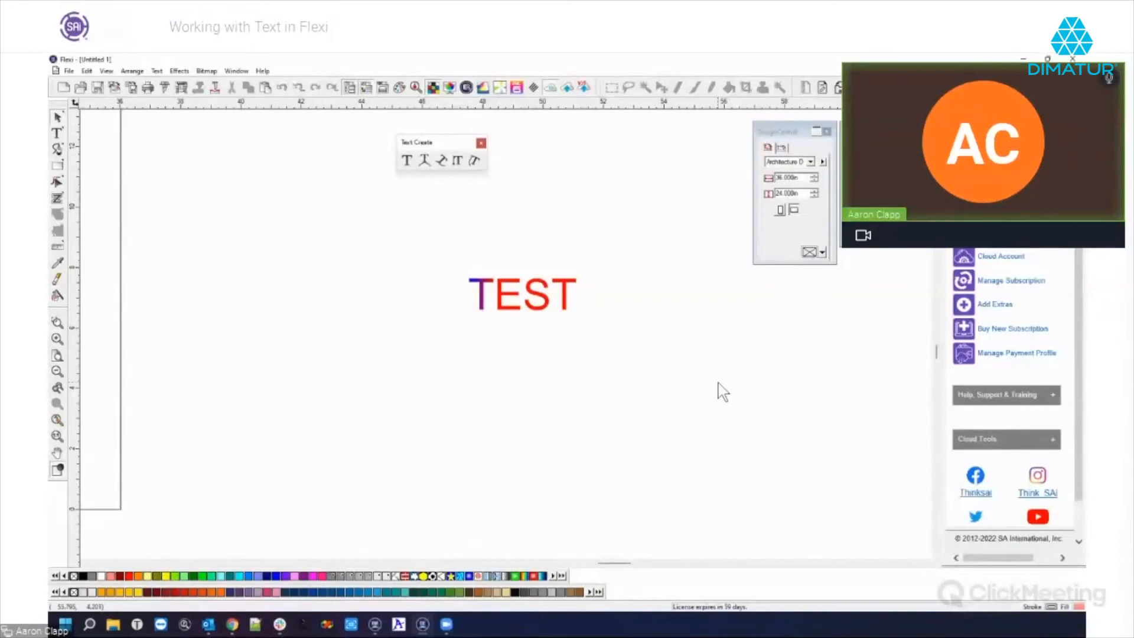
Select all the TEST letters and apply a wave-shaped Distort effect to them
drag(440, 246, 682, 370)
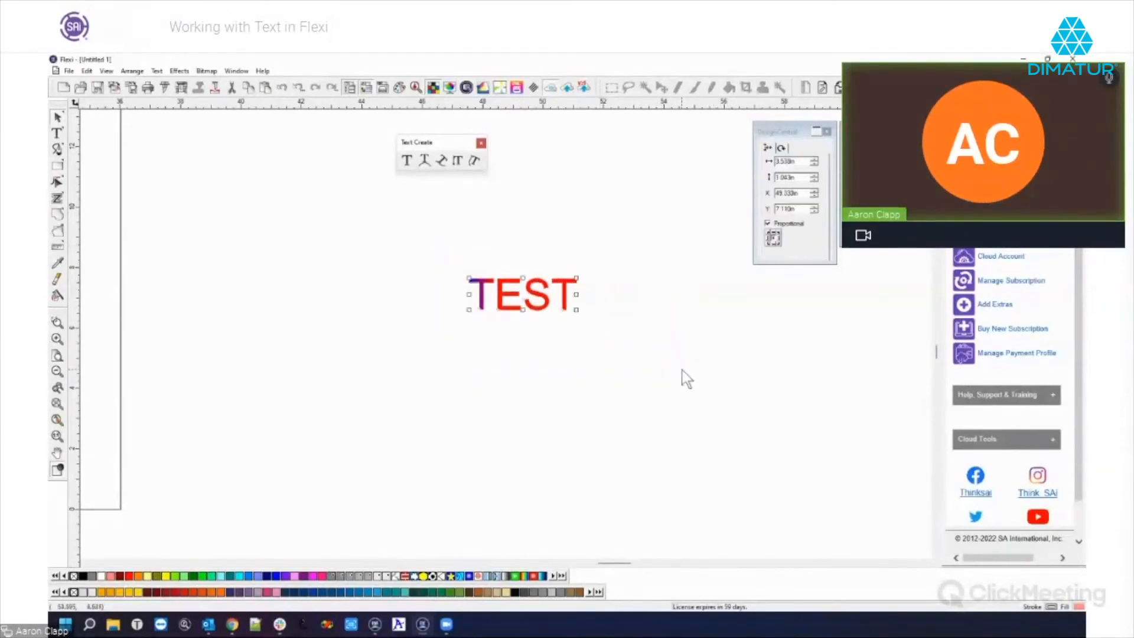
click(210, 72)
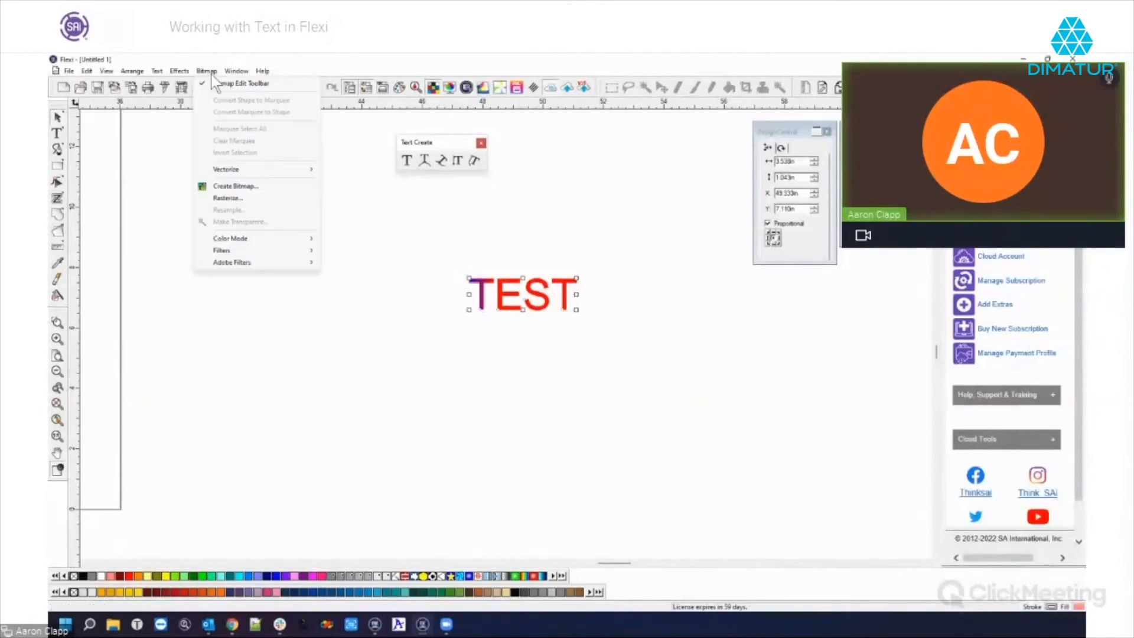
mouse_move(178, 72)
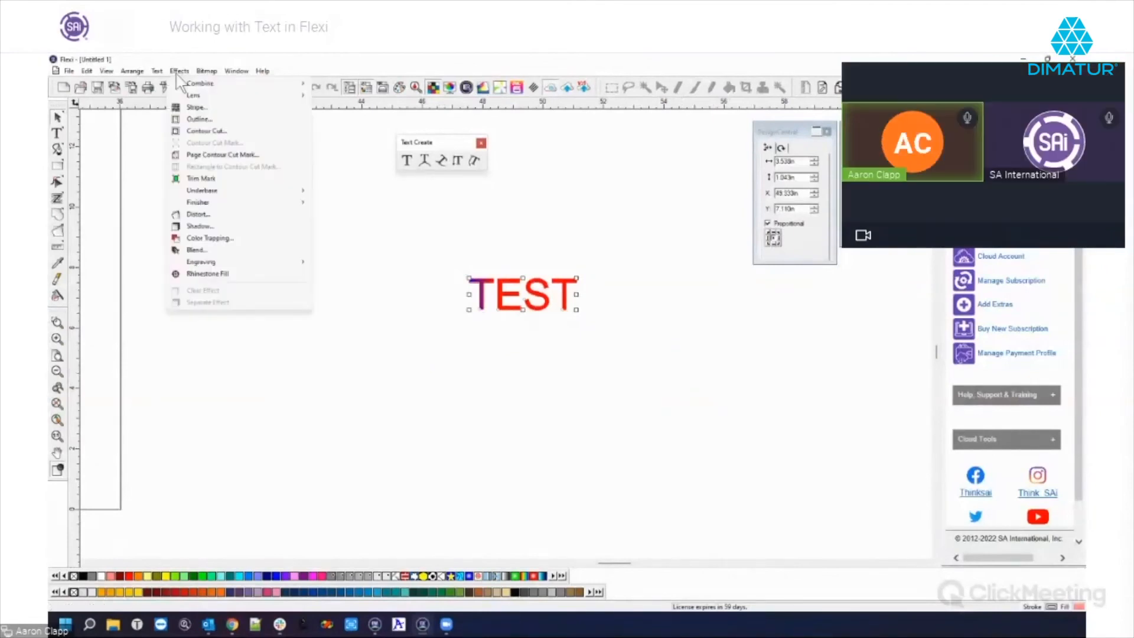
click(208, 215)
click(781, 173)
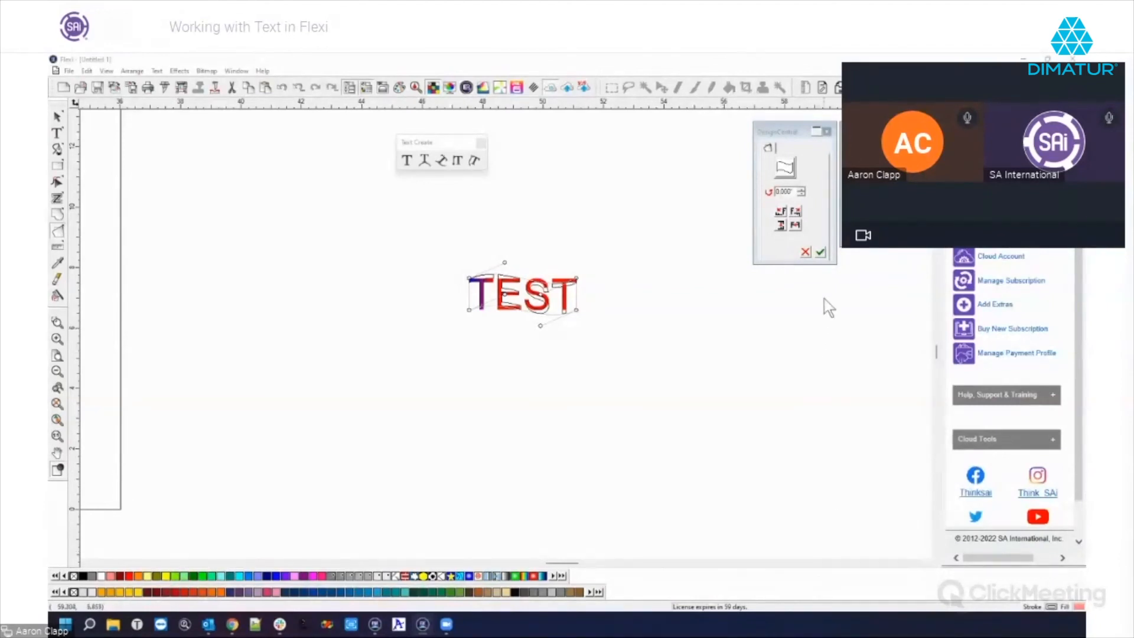
click(821, 254)
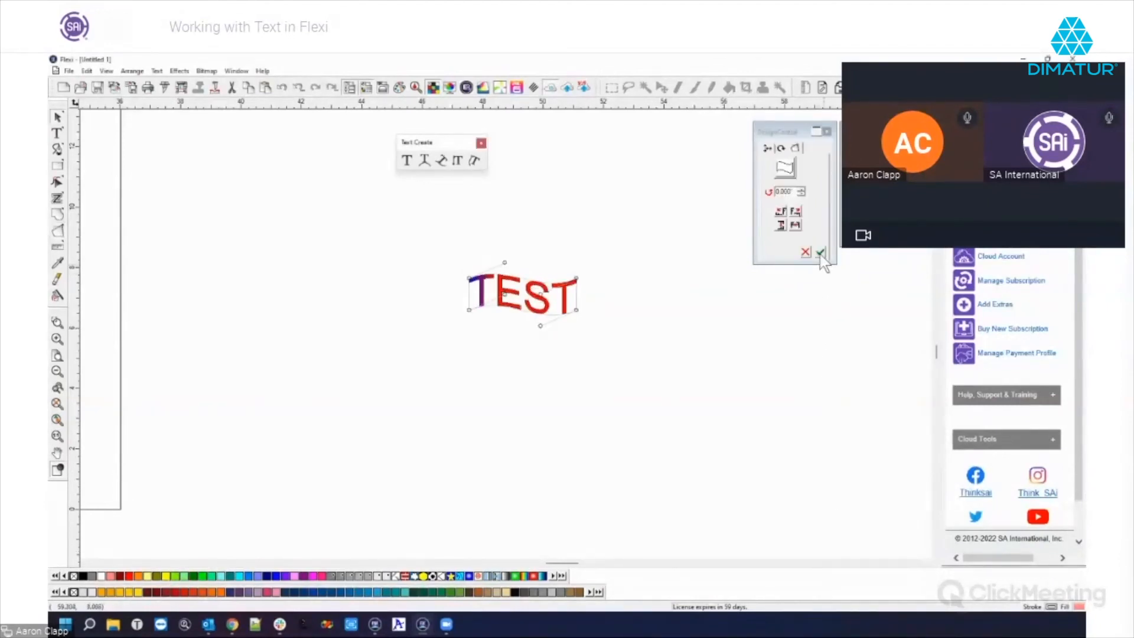
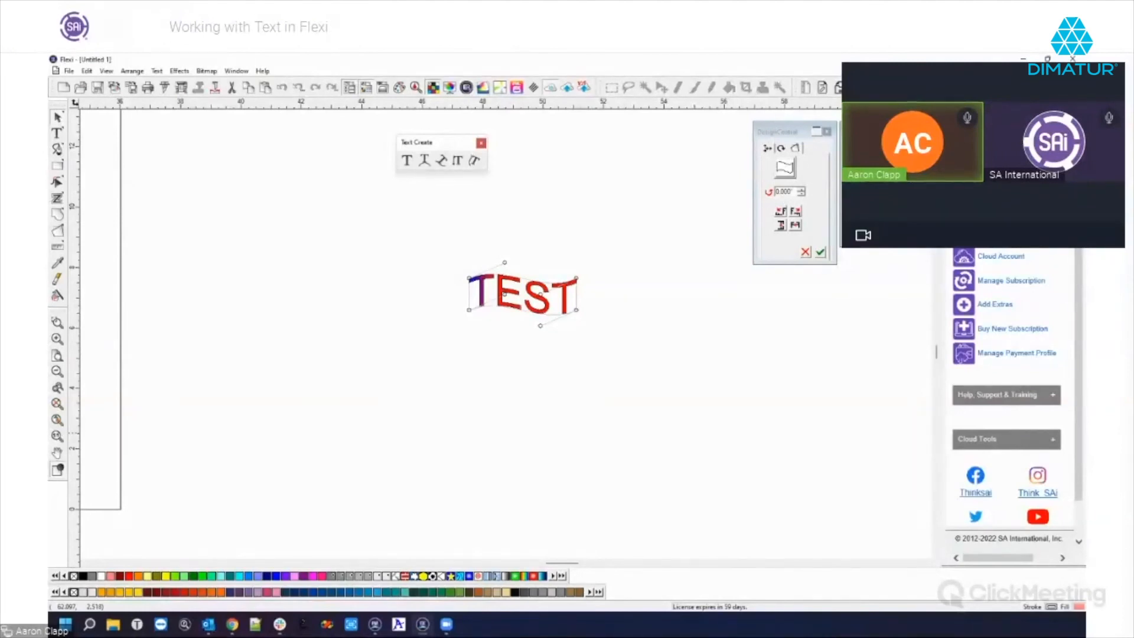
drag(408, 239, 682, 381)
drag(420, 241, 676, 381)
drag(423, 227, 645, 353)
mouse_move(504, 262)
mouse_down()
mouse_move(497, 268)
mouse_move(515, 252)
mouse_up()
click(550, 235)
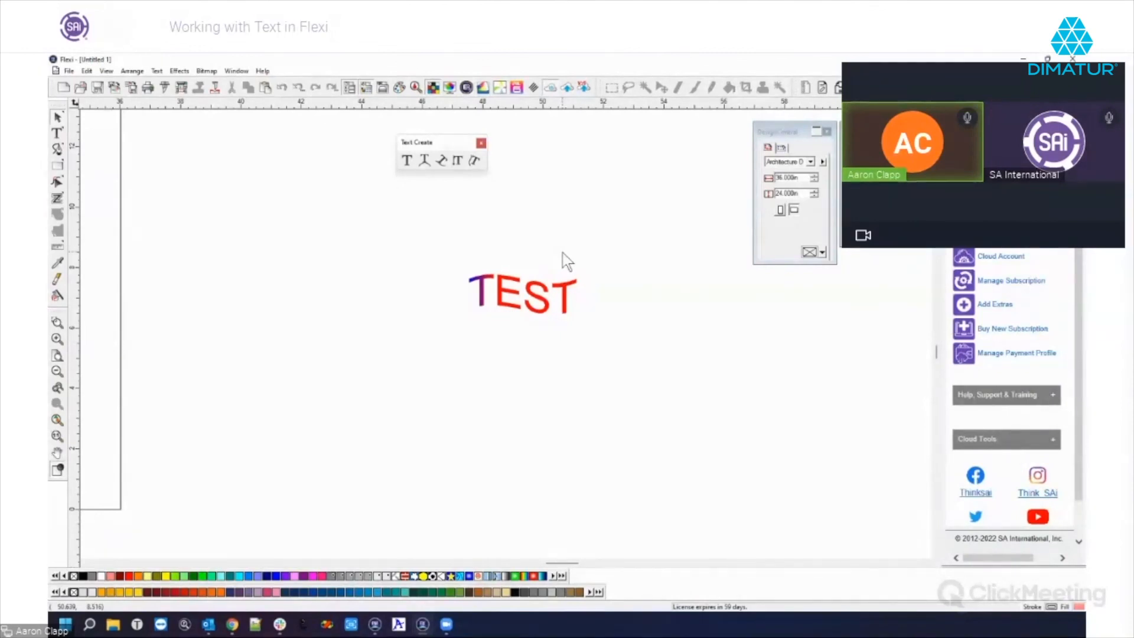
Select the distorted TEST letters, examine the job information's Job, Customer and Statistics pages, and close it without entering anything
drag(420, 253, 628, 358)
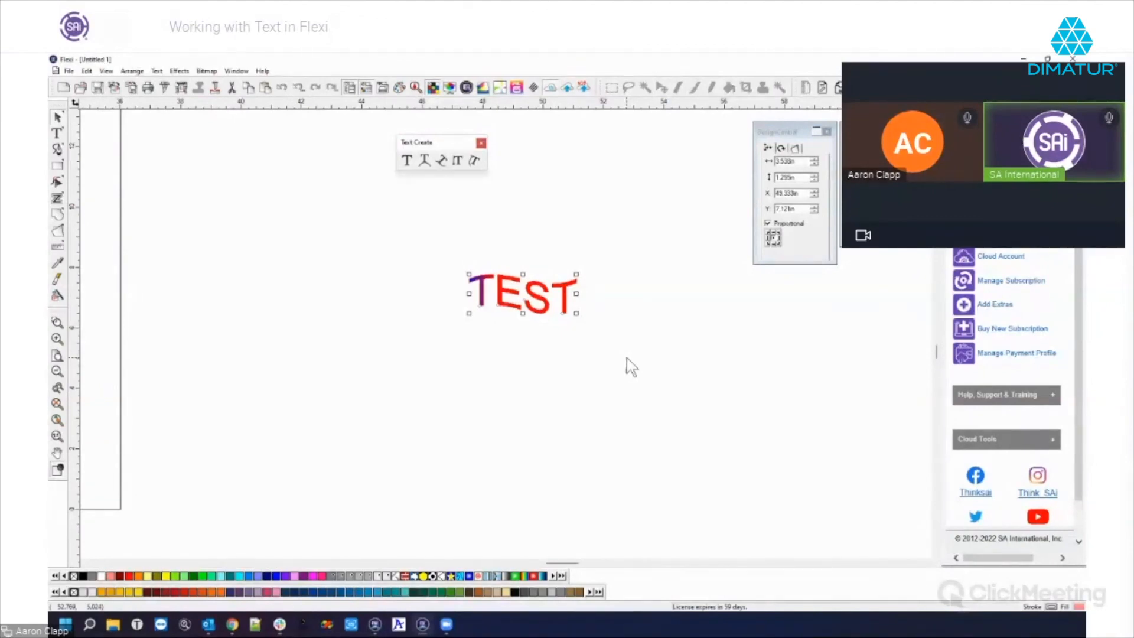
click(88, 71)
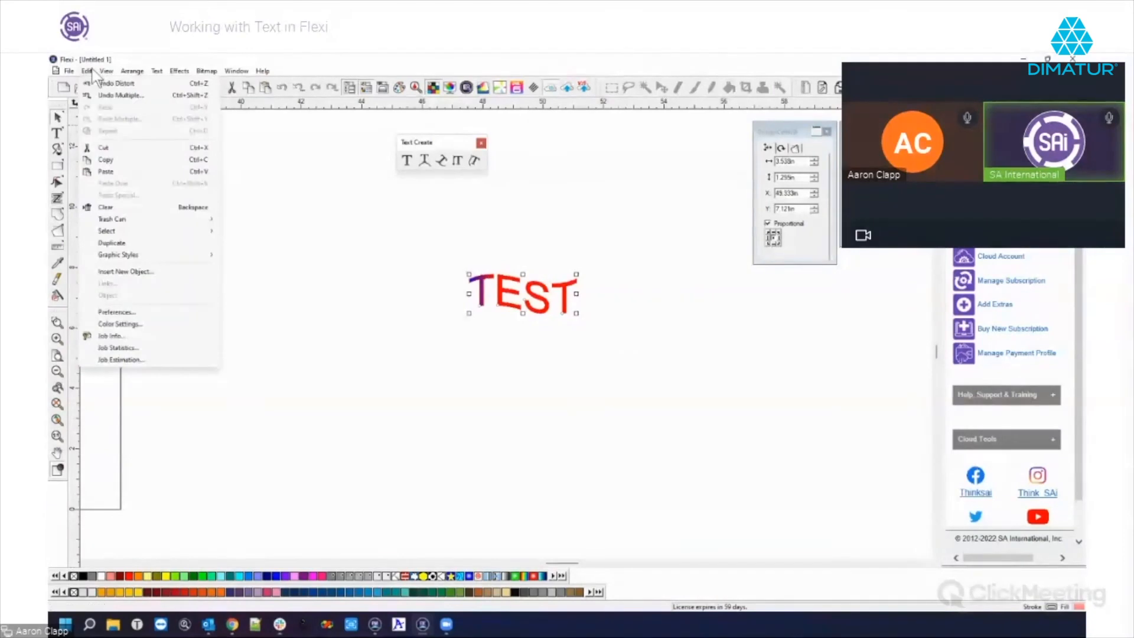
click(129, 340)
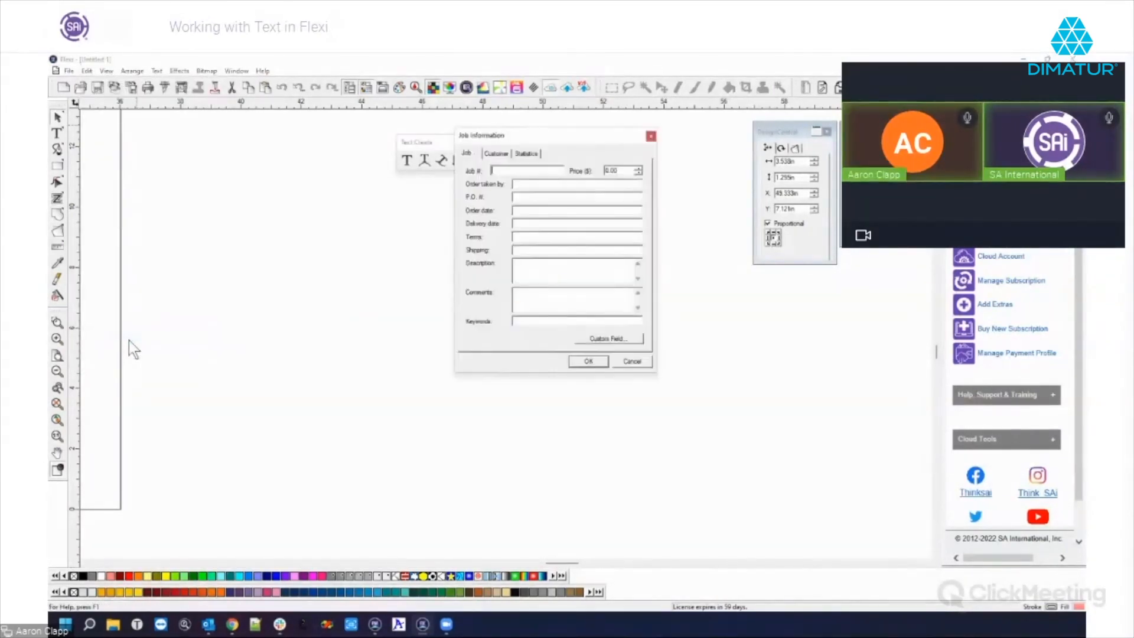
drag(519, 136, 513, 217)
click(494, 236)
click(472, 235)
click(517, 233)
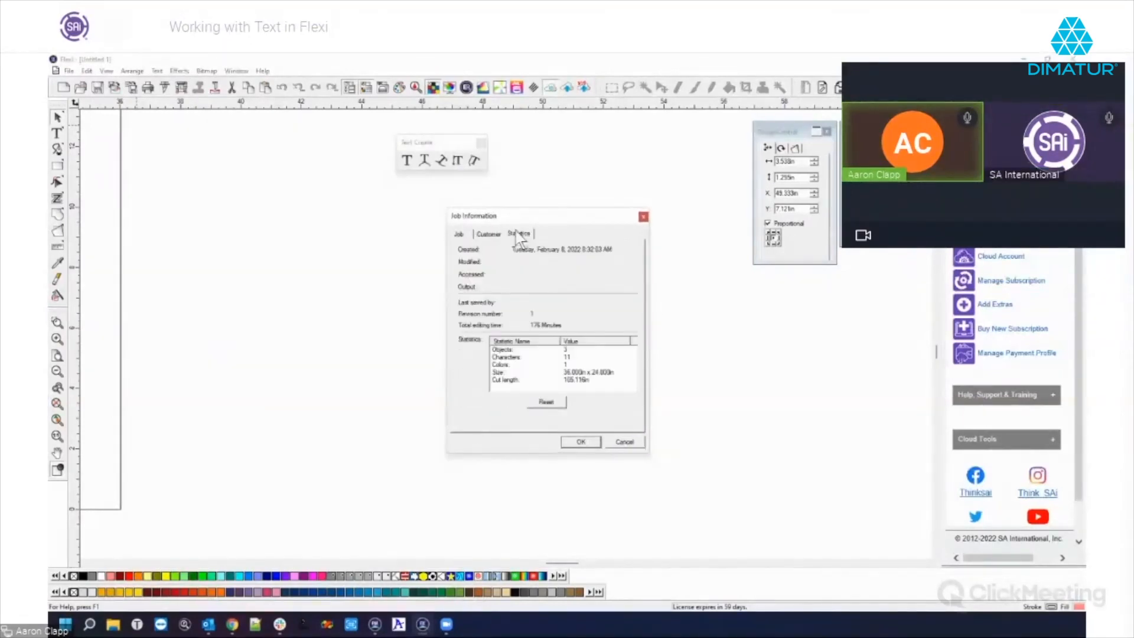
click(460, 233)
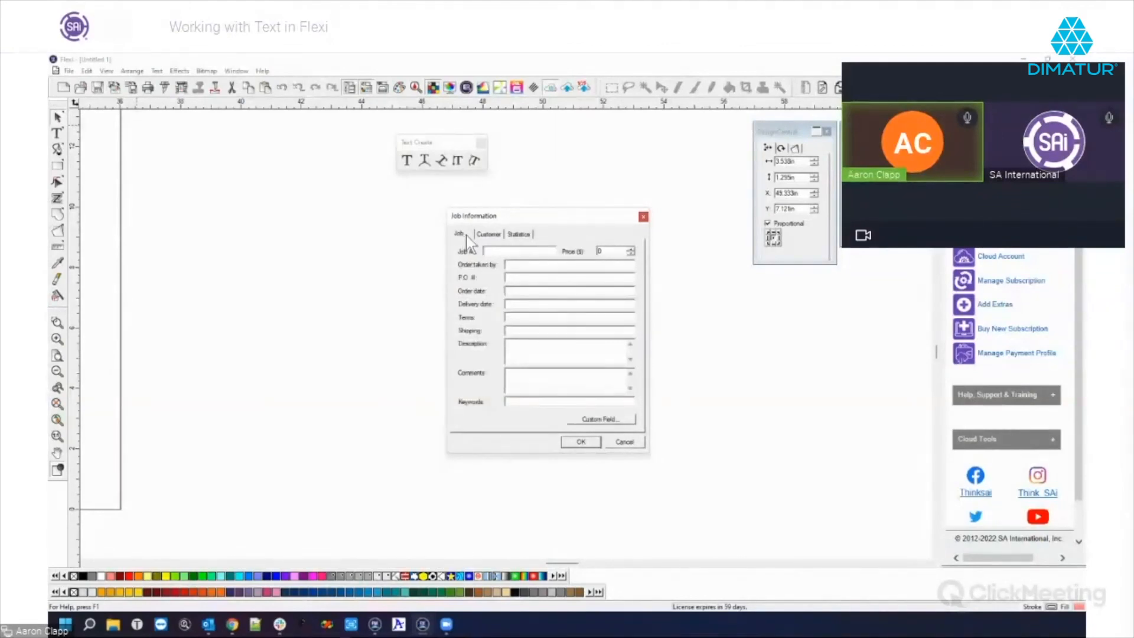
drag(490, 224, 451, 210)
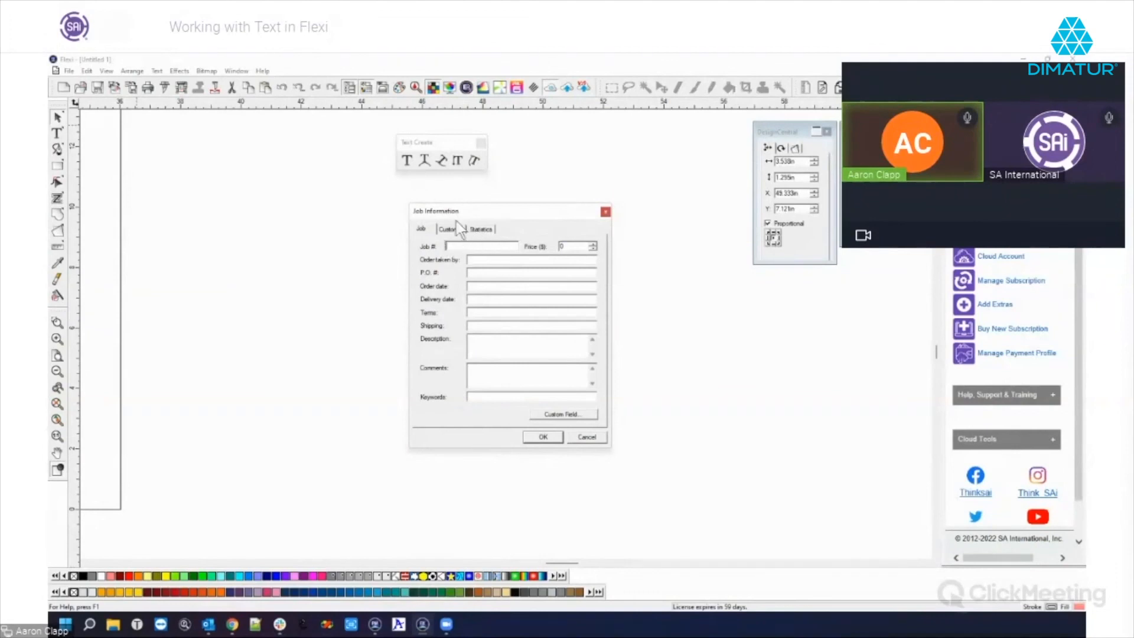
mouse_move(488, 211)
mouse_down()
mouse_move(490, 226)
mouse_move(475, 200)
mouse_up()
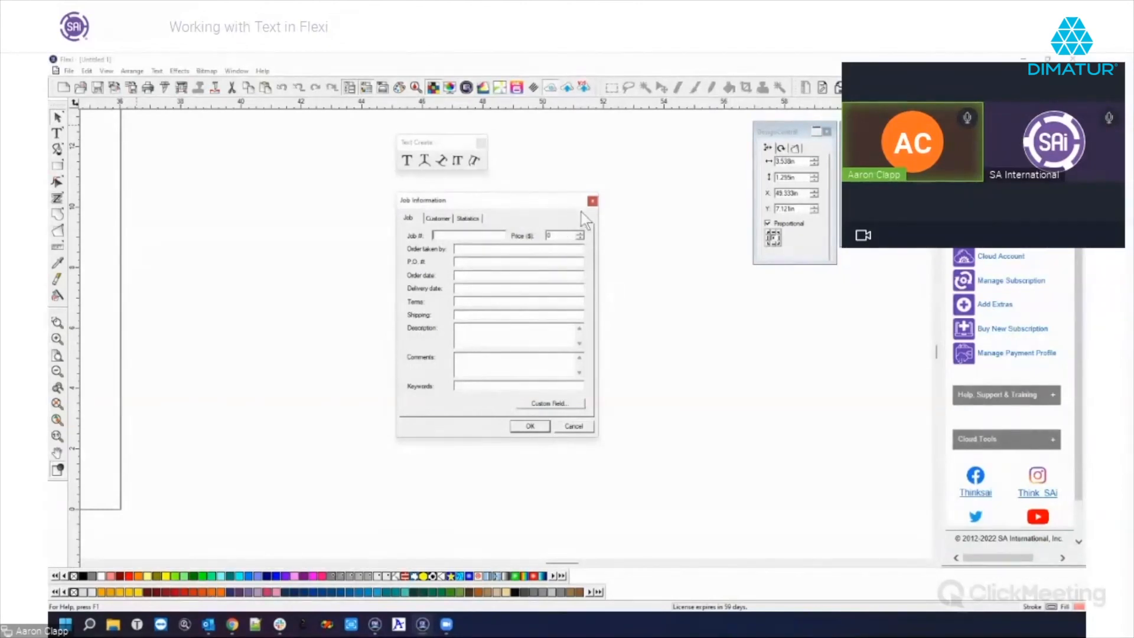
click(593, 201)
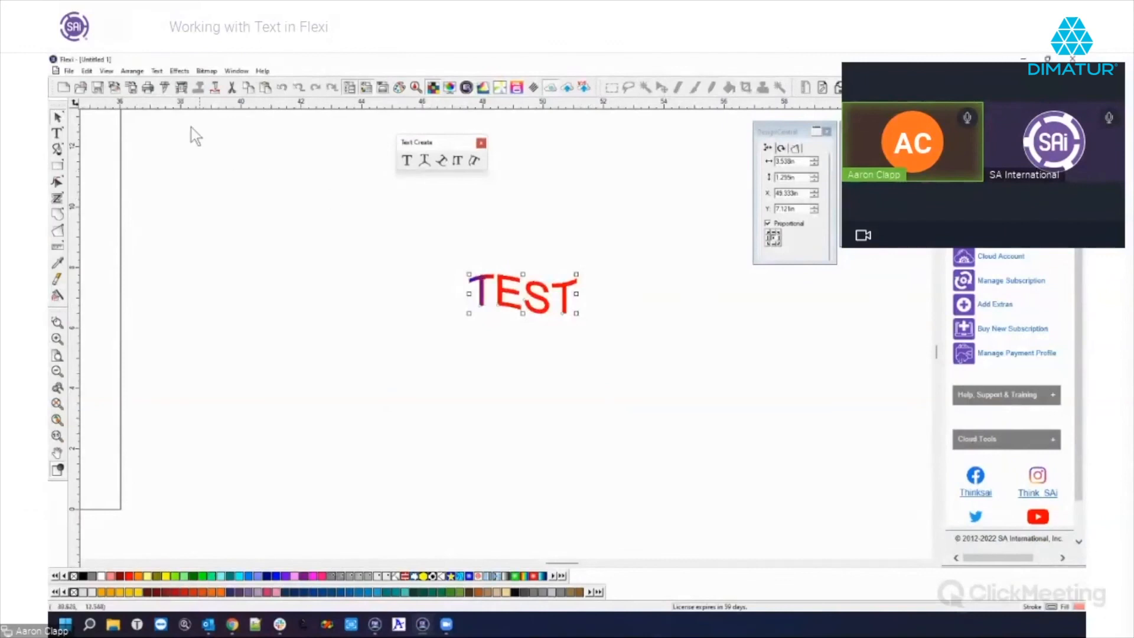
click(86, 71)
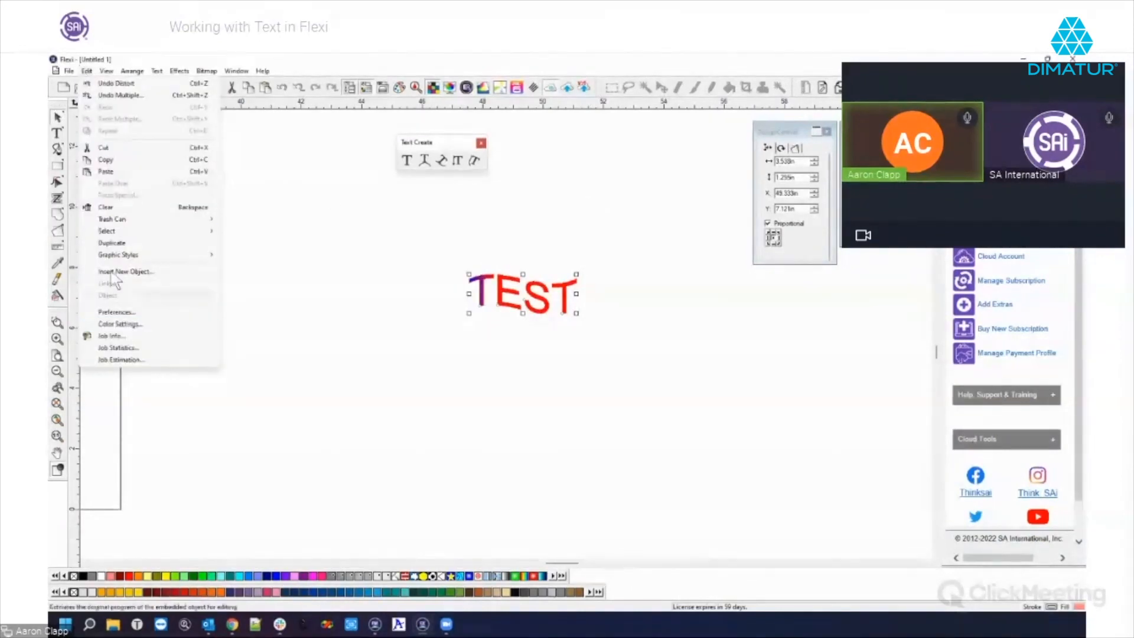
click(290, 255)
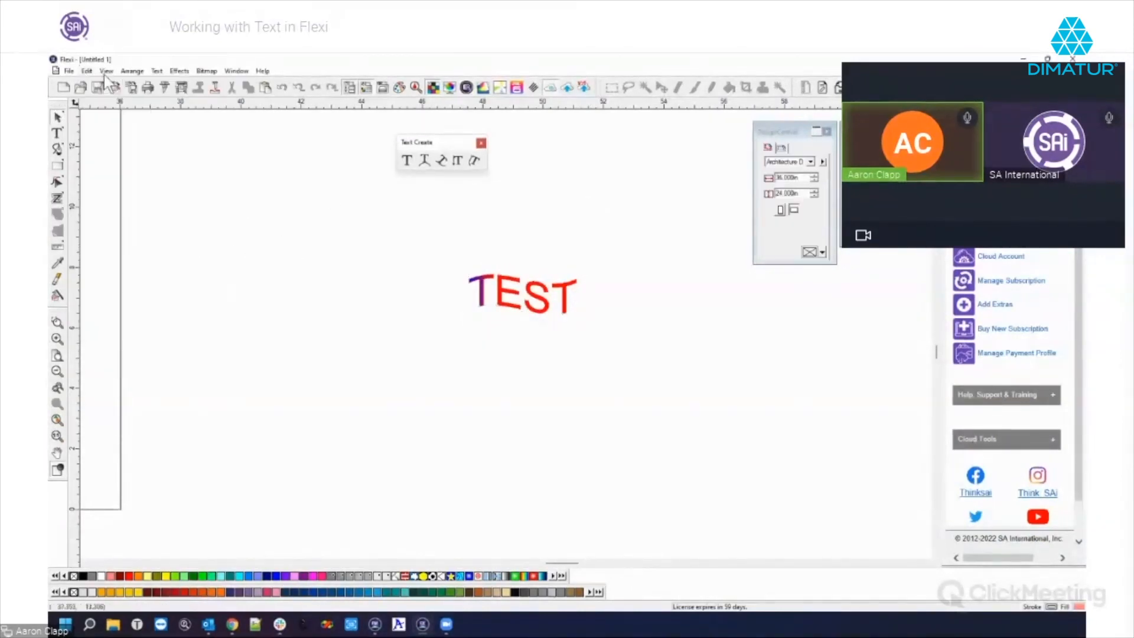
click(88, 71)
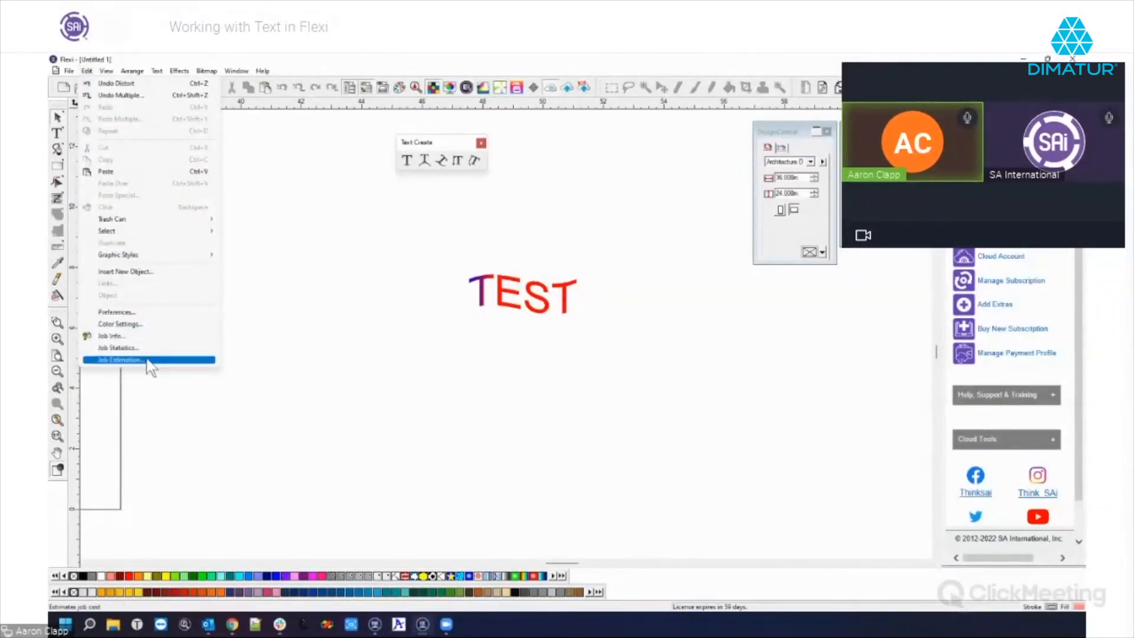
click(342, 340)
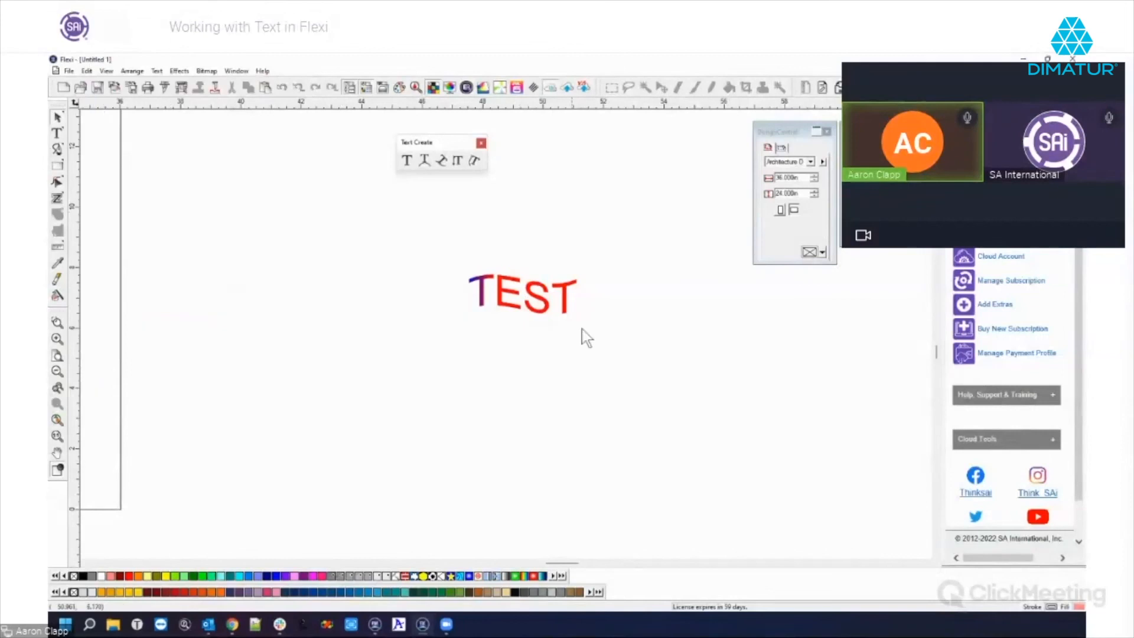
click(69, 70)
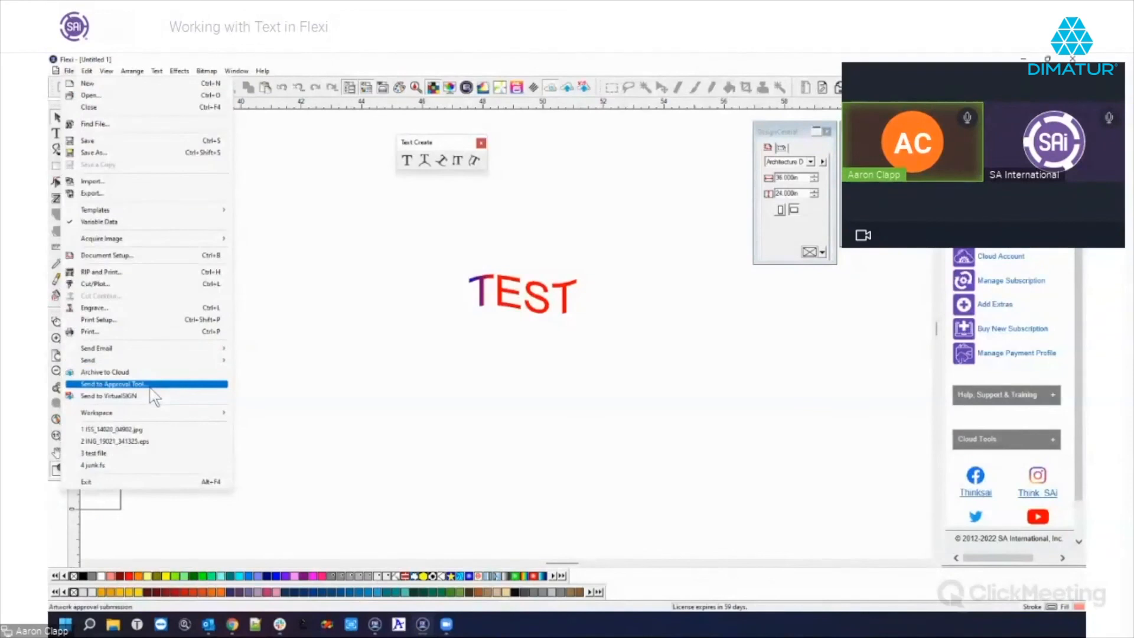
click(297, 383)
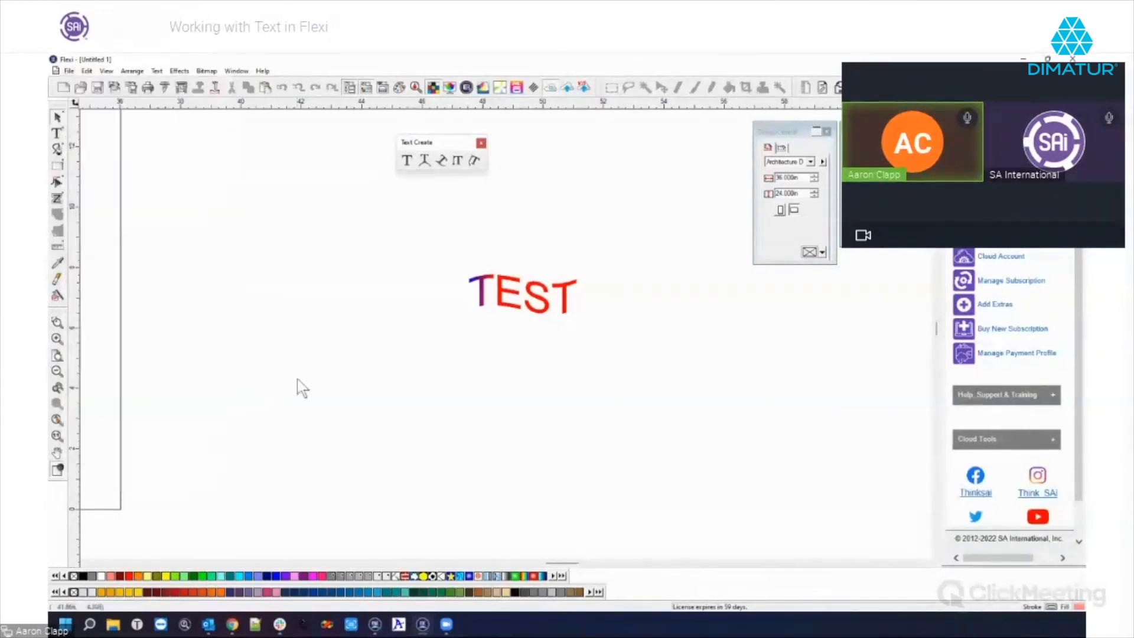